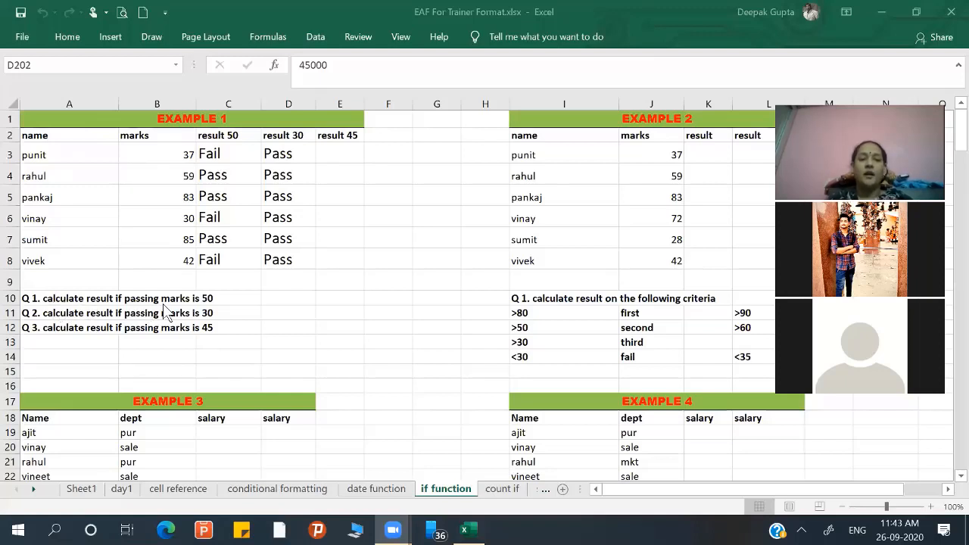
- Clear the existing results from C3:D8 in the Example 1 table
{"action": "left_click", "coordinate": [208, 153]}
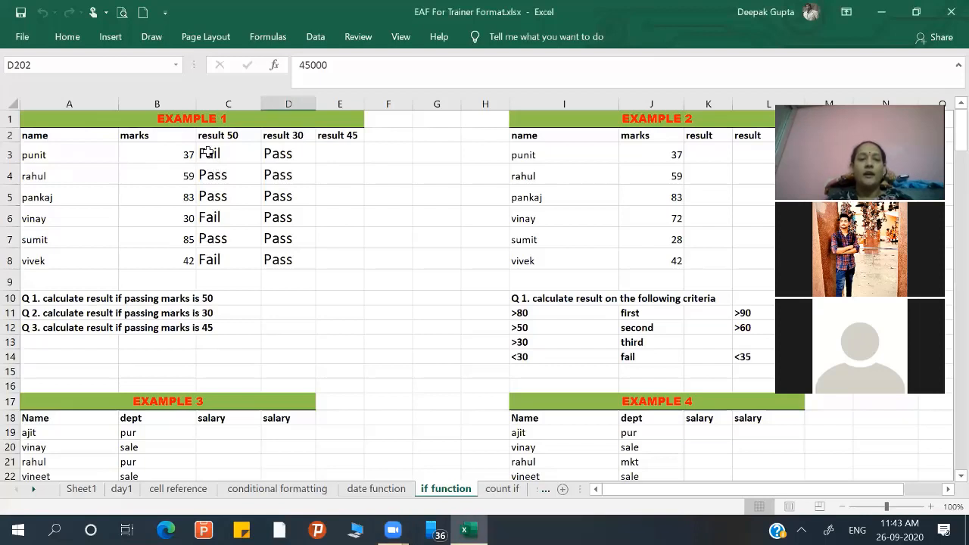
{"action": "left_click_drag", "start_coordinate": [208, 152], "coordinate": [281, 254]}
{"action": "key", "text": "Delete"}
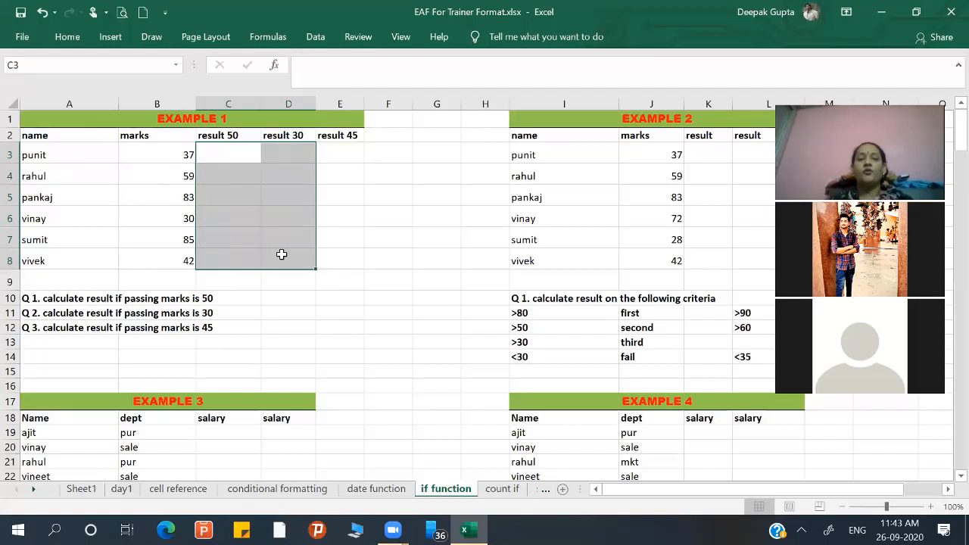
- Start an IF formula in C3 with the logical test B3=50
{"action": "left_click", "coordinate": [215, 145]}
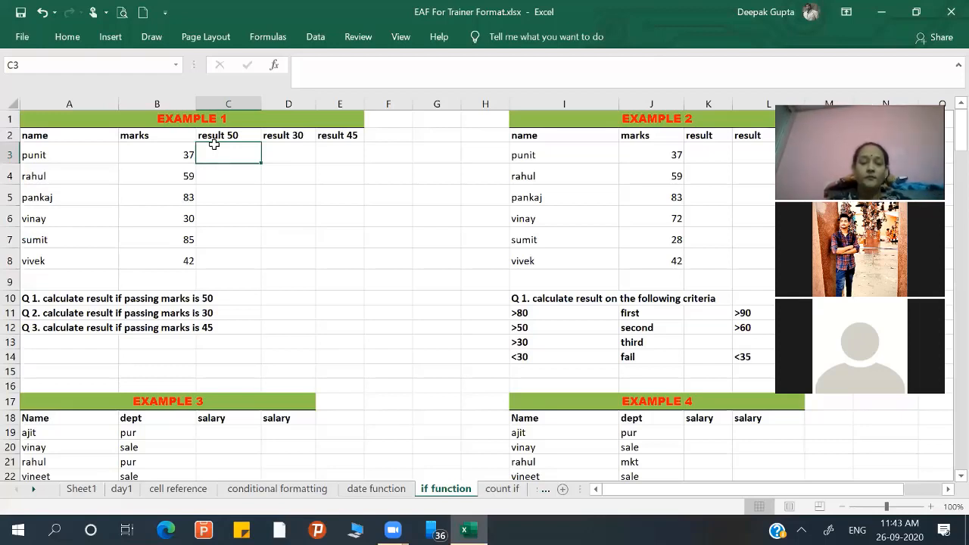
{"action": "type", "text": "=if"}
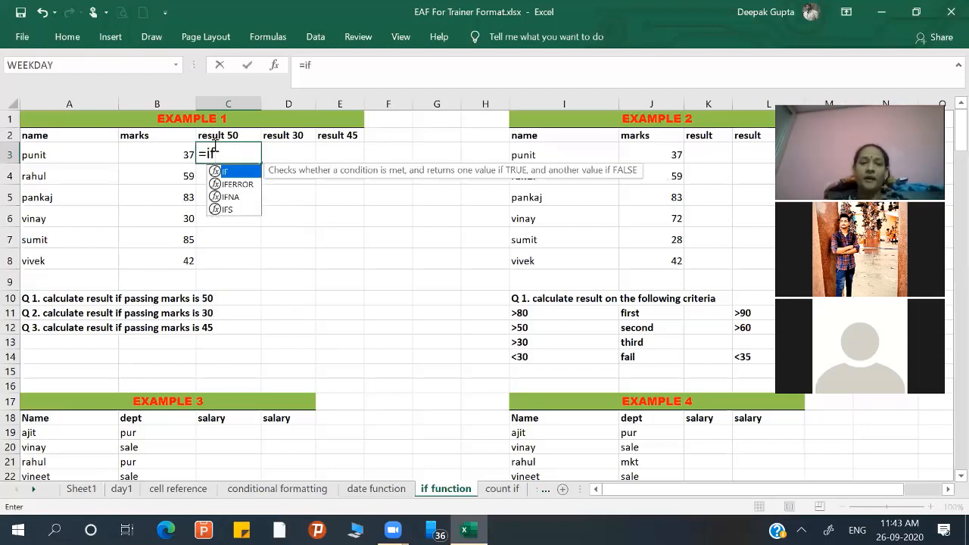
{"action": "type", "text": "("}
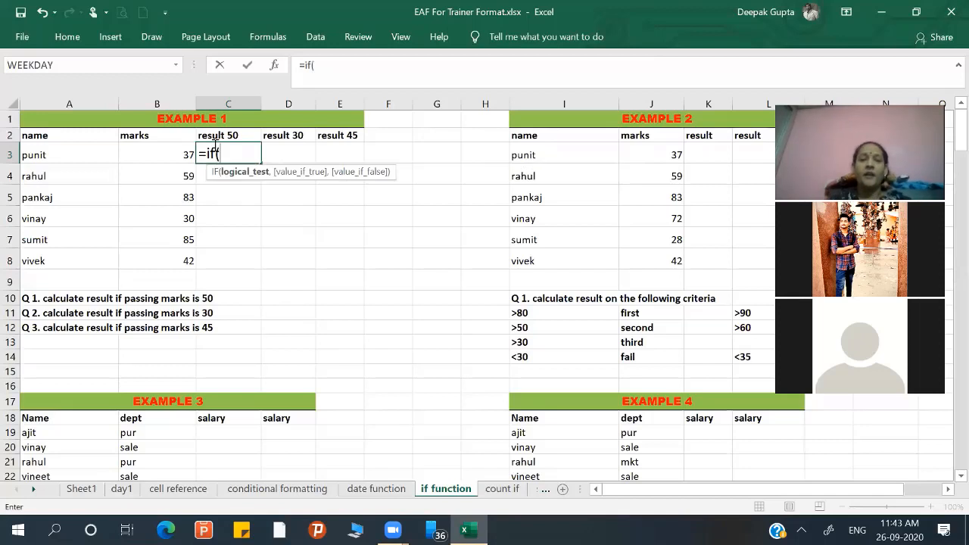
{"action": "left_click", "coordinate": [156, 150]}
{"action": "type", "text": "="}
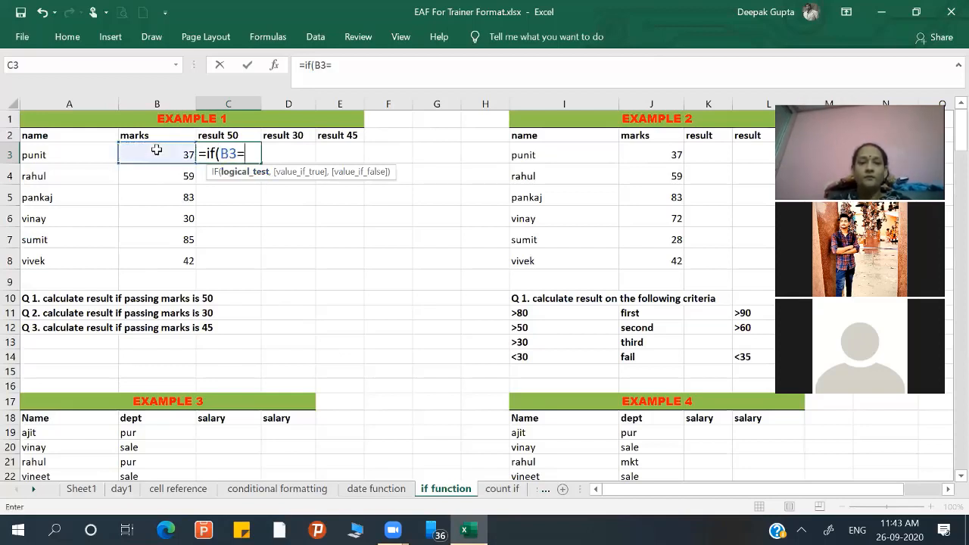
{"action": "type", "text": "50,"}
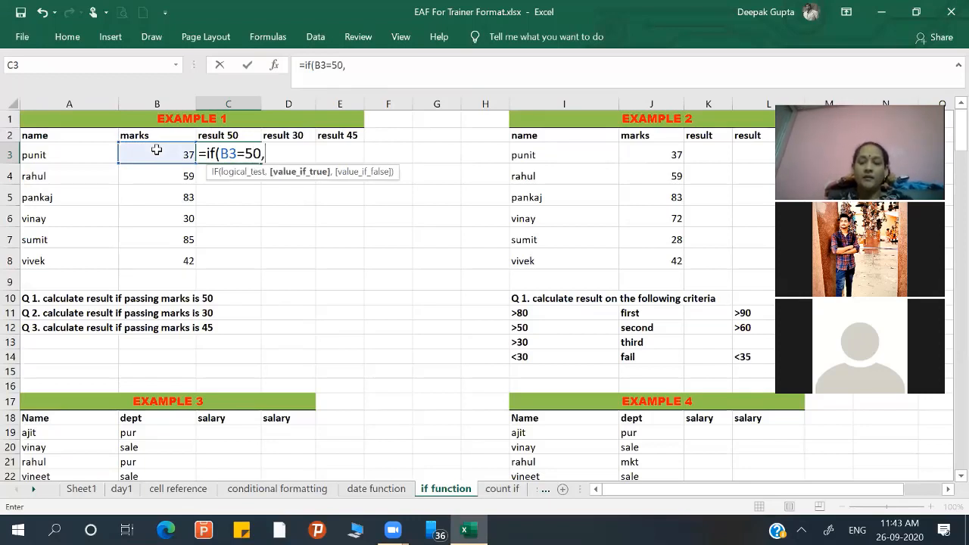
- Complete the IF formula in C3 with "Pass" as the true value and "Fail" as the false value
{"action": "type", "text": "\""}
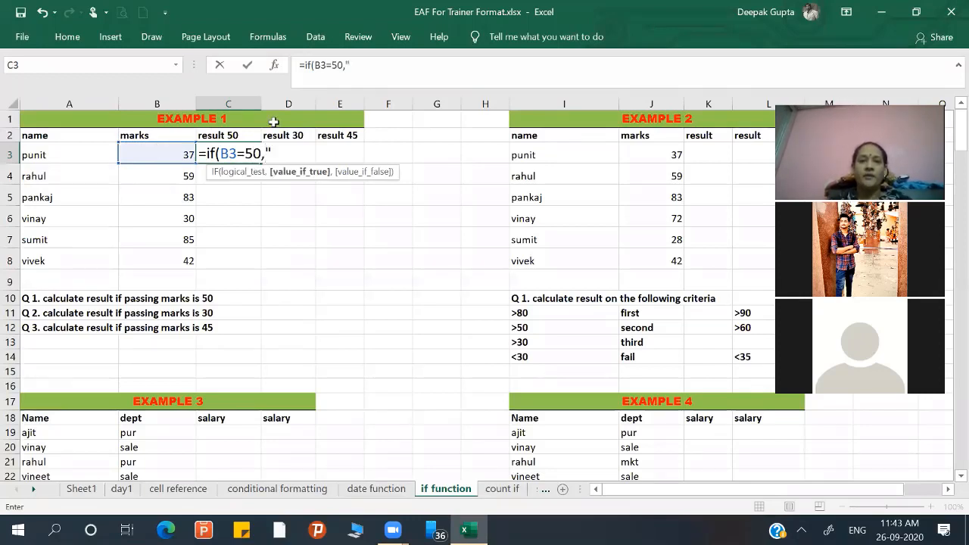
{"action": "left_click", "coordinate": [398, 131]}
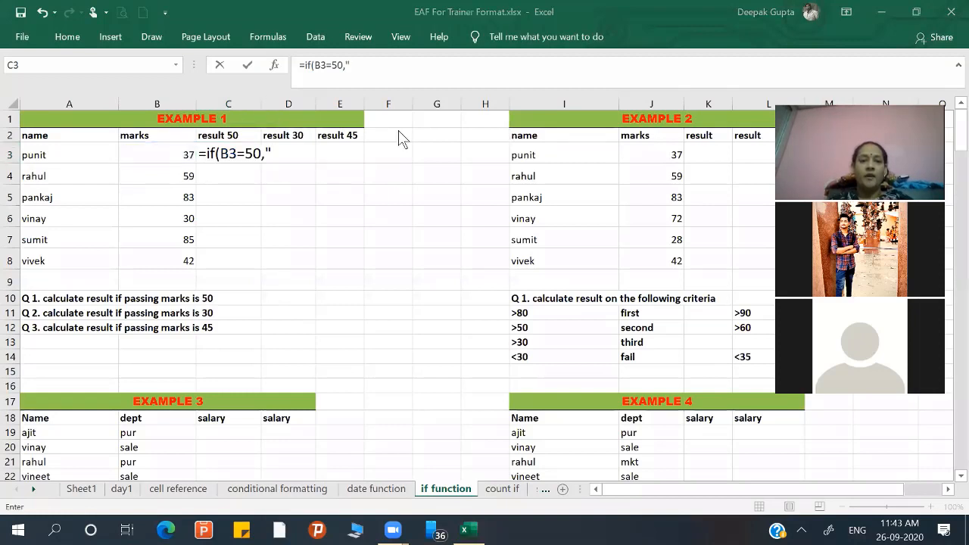
{"action": "left_click", "coordinate": [283, 152]}
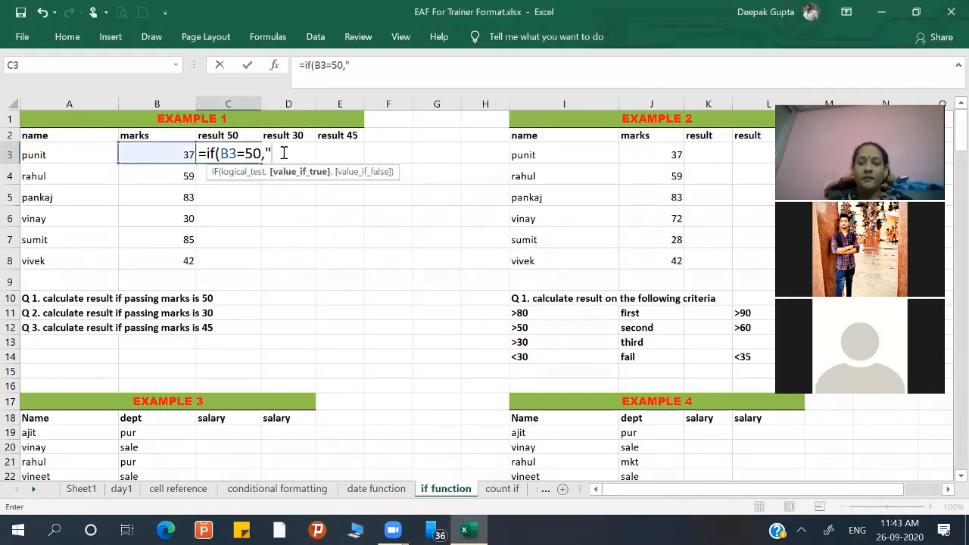
{"action": "type", "text": "Pass"}
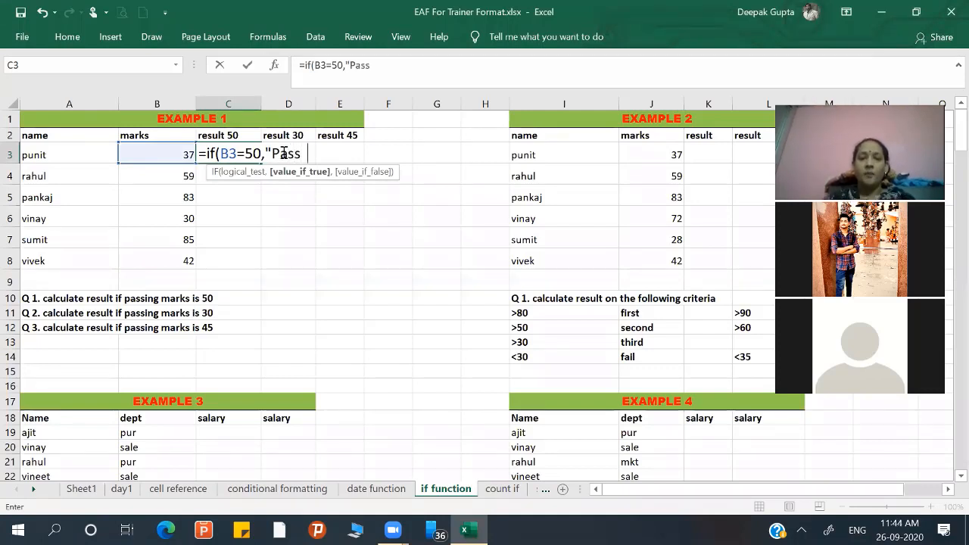
{"action": "type", "text": "\""}
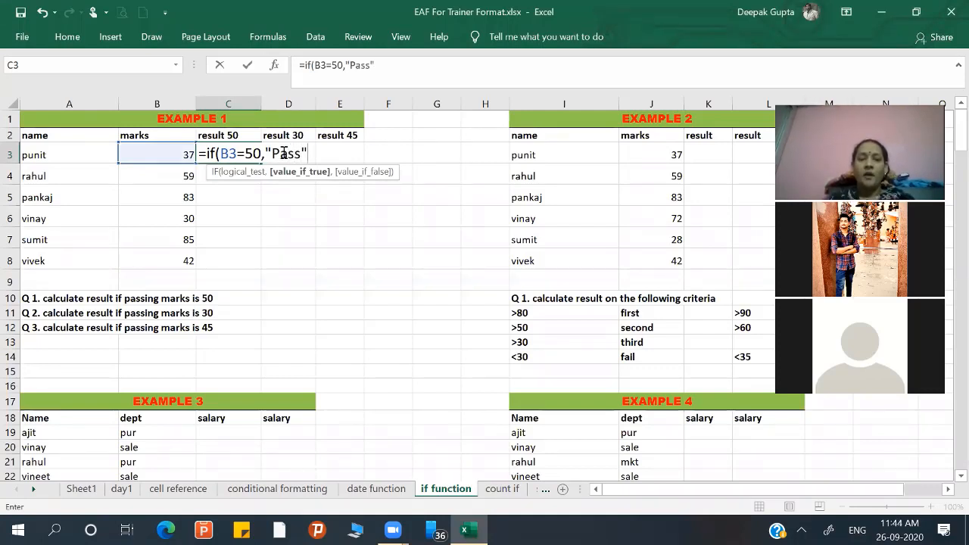
{"action": "type", "text": ",\""}
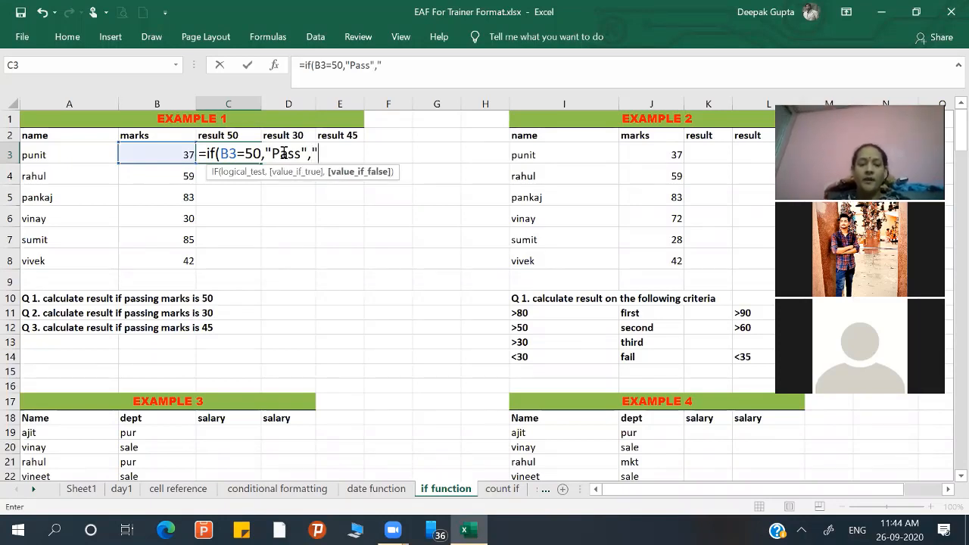
{"action": "type", "text": "Fail\""}
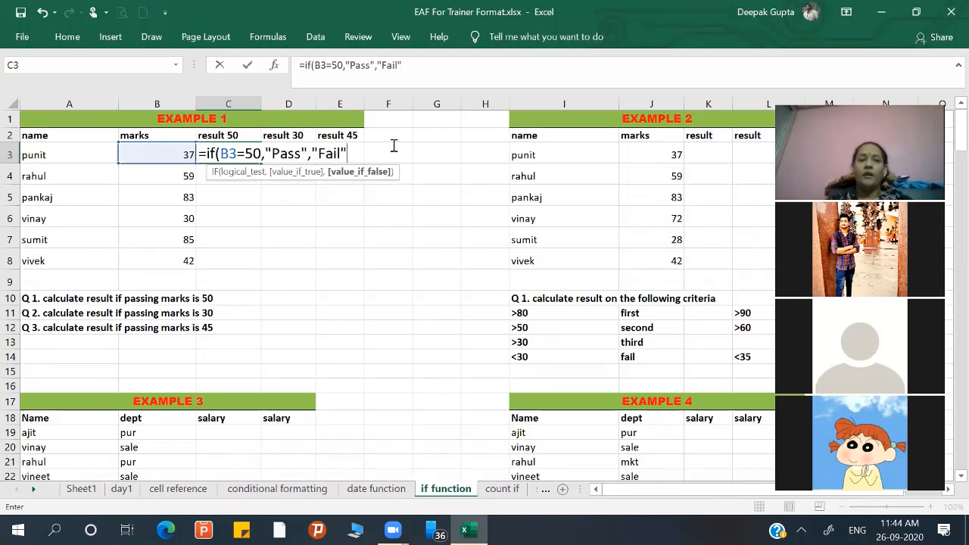
{"action": "left_click", "coordinate": [491, 123]}
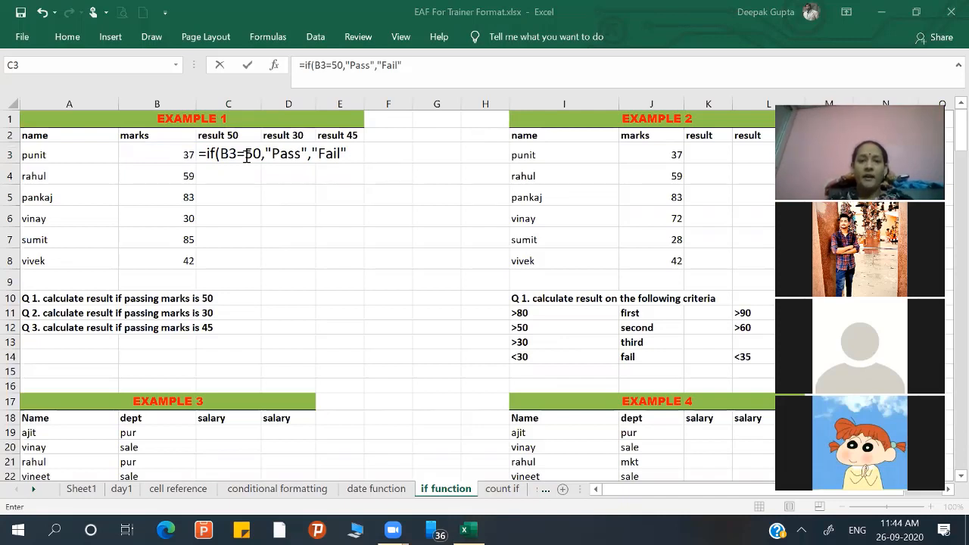
{"action": "left_click", "coordinate": [246, 156]}
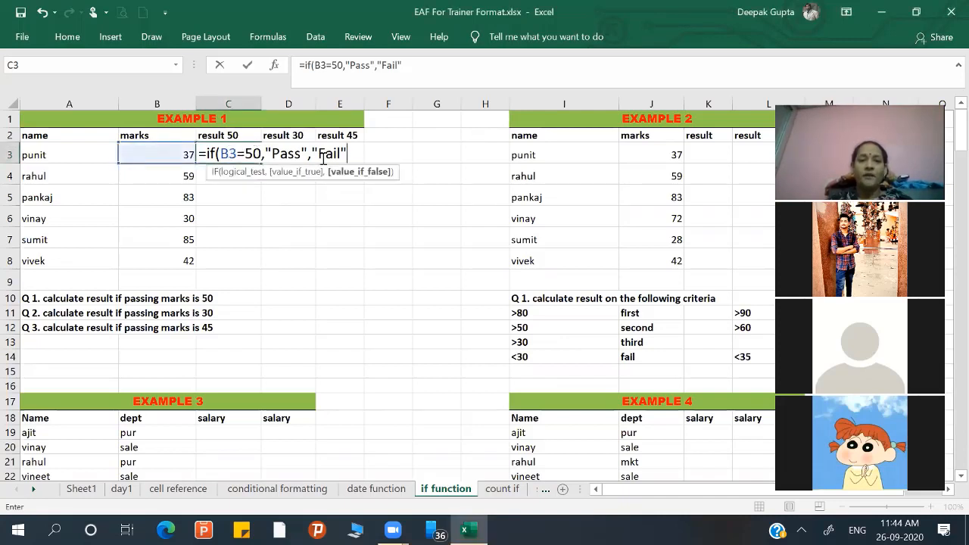
{"action": "left_click", "coordinate": [353, 154]}
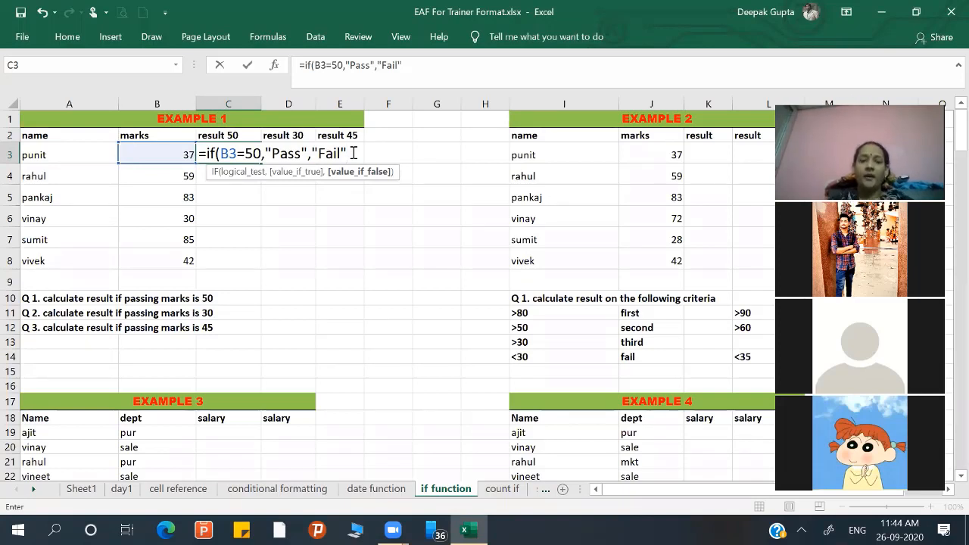
{"action": "key", "text": "Return"}
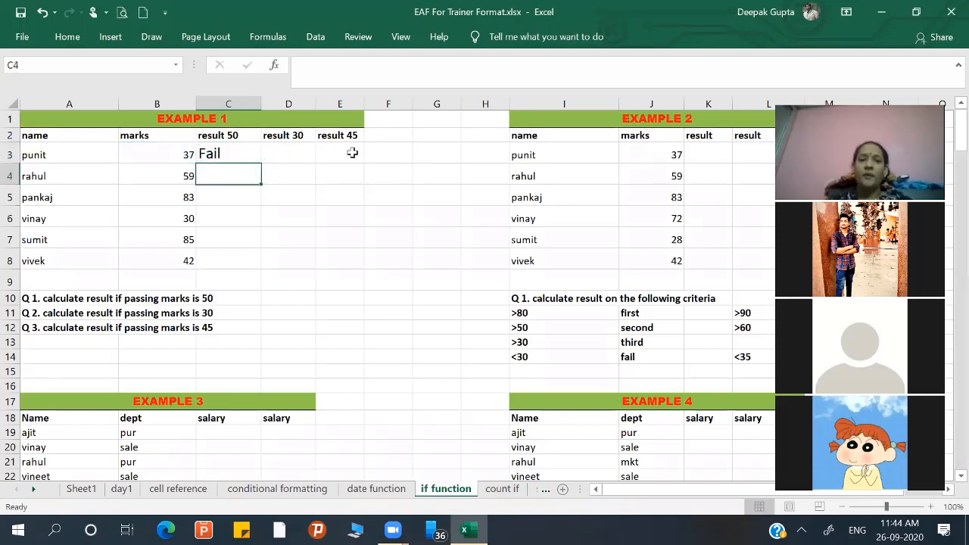
- Review the IF formula in C3 and fill it down through C8
{"action": "left_click", "coordinate": [251, 155]}
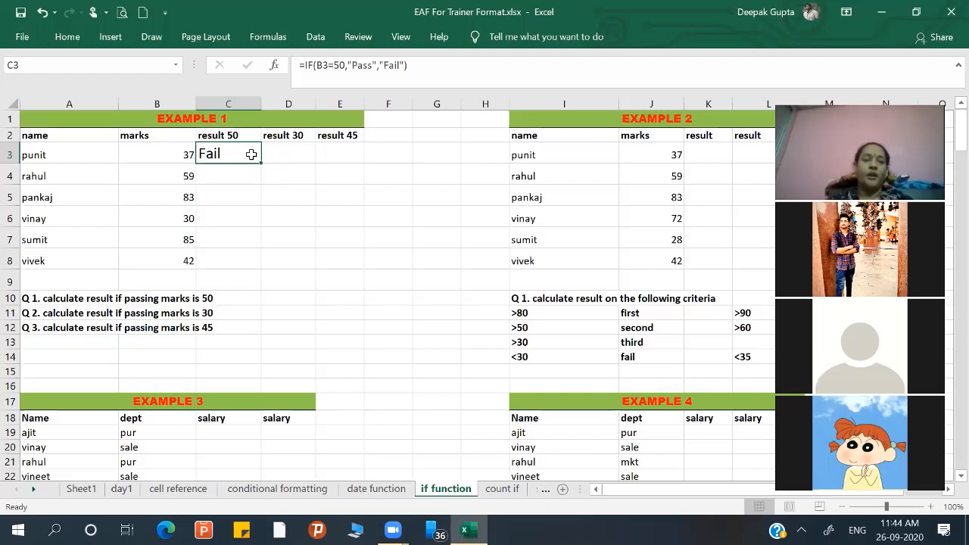
{"action": "double_click", "coordinate": [230, 154]}
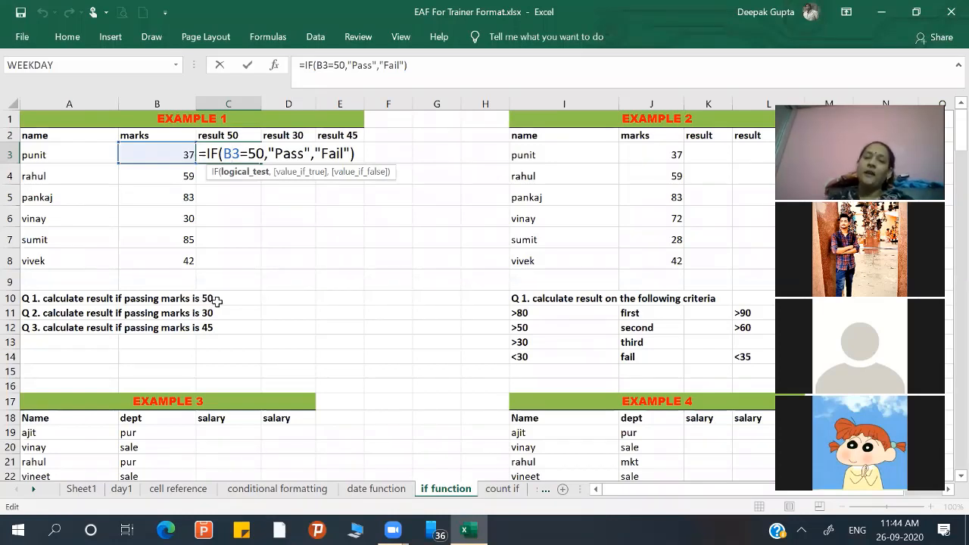
{"action": "key", "text": "Return"}
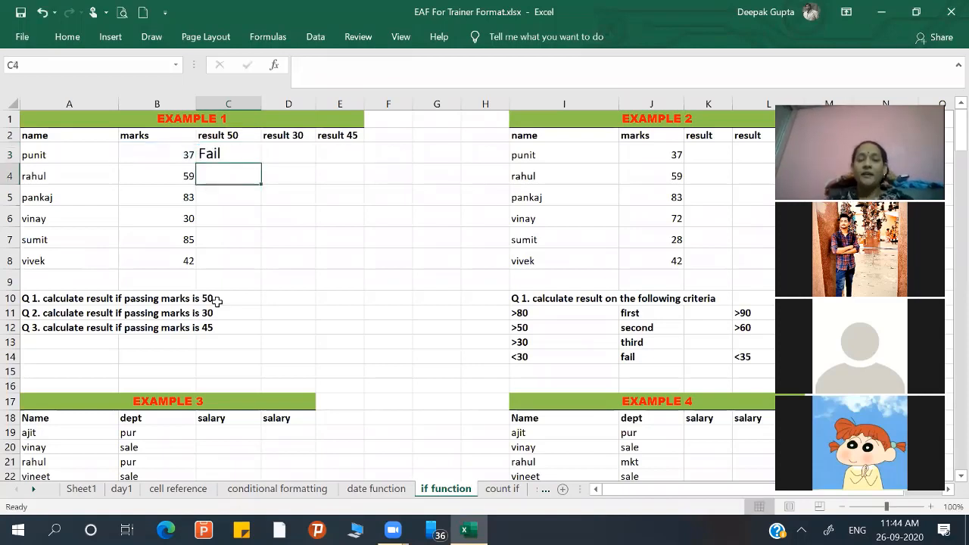
{"action": "left_click", "coordinate": [253, 155]}
{"action": "left_click_drag", "start_coordinate": [260, 162], "coordinate": [249, 260]}
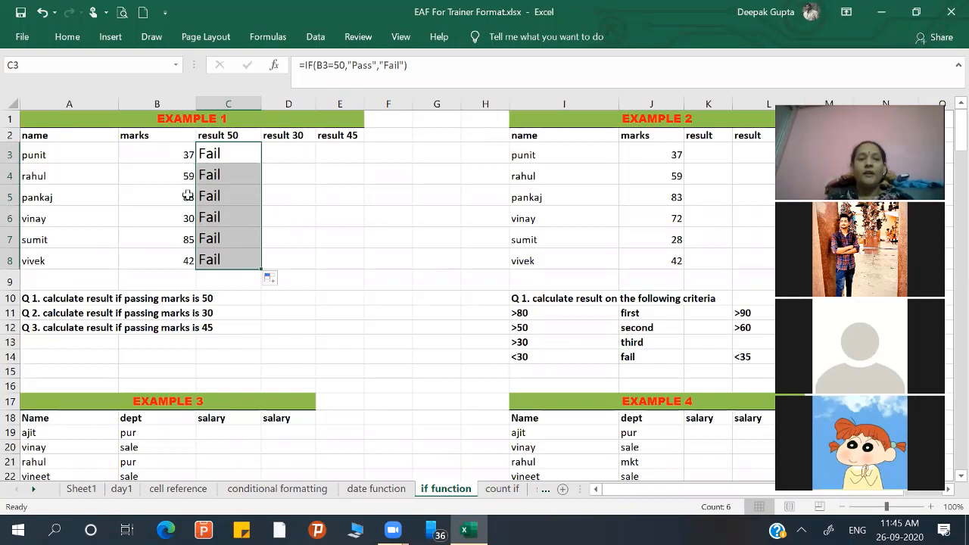
- Set the marks in B7 to 50 to test the equality condition
{"action": "left_click", "coordinate": [188, 246]}
{"action": "type", "text": "50"}
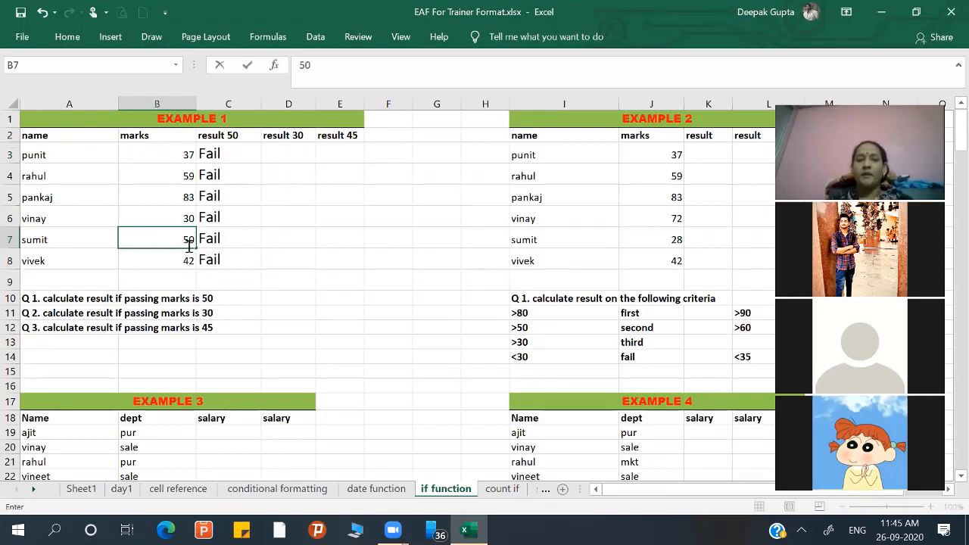
{"action": "key", "text": "Return"}
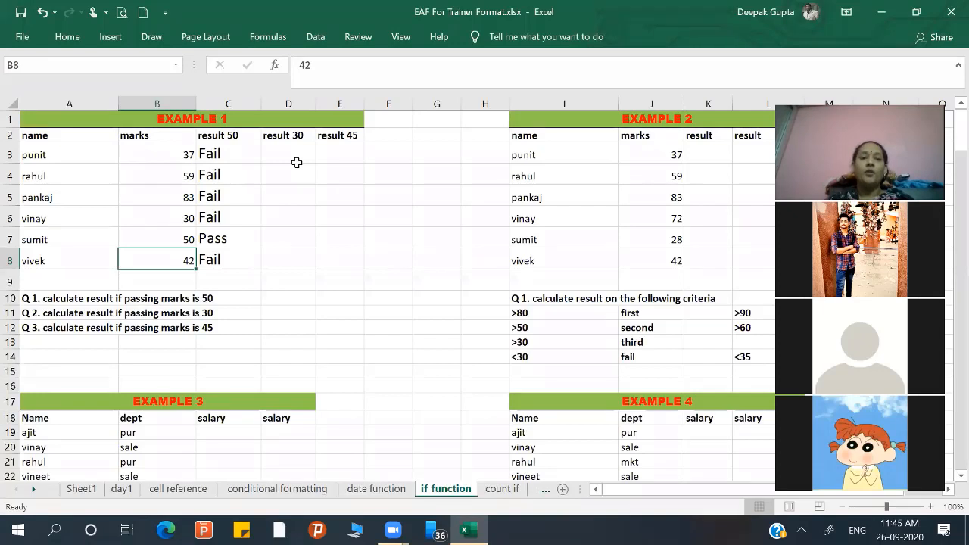
- Enter an IF formula in D3 that returns "Pass" when B3>=30 and "Fail" otherwise
{"action": "left_click", "coordinate": [295, 156]}
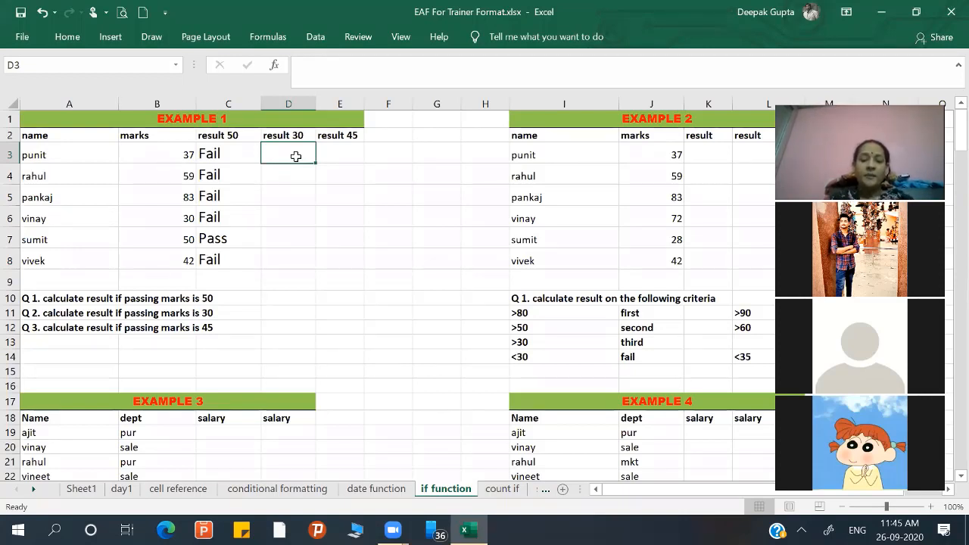
{"action": "type", "text": "="}
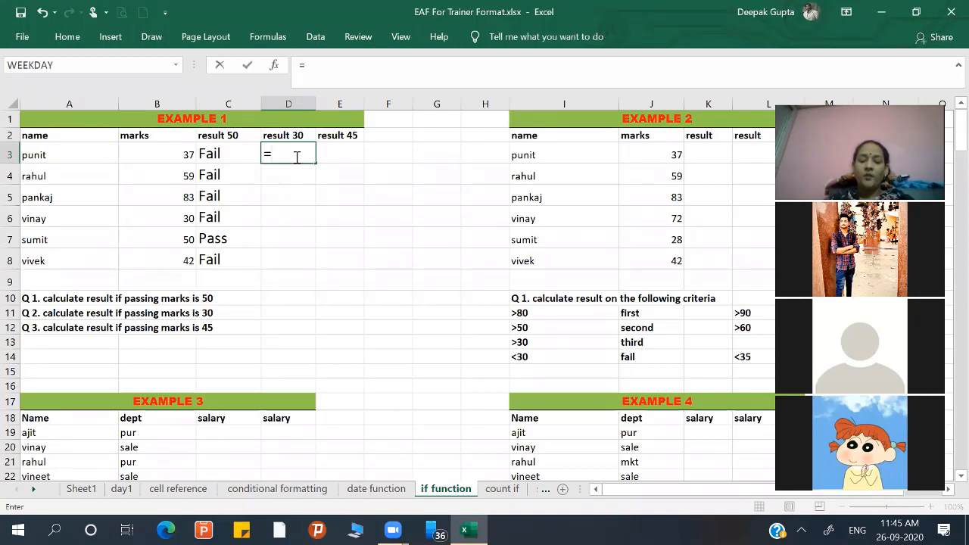
{"action": "type", "text": "if("}
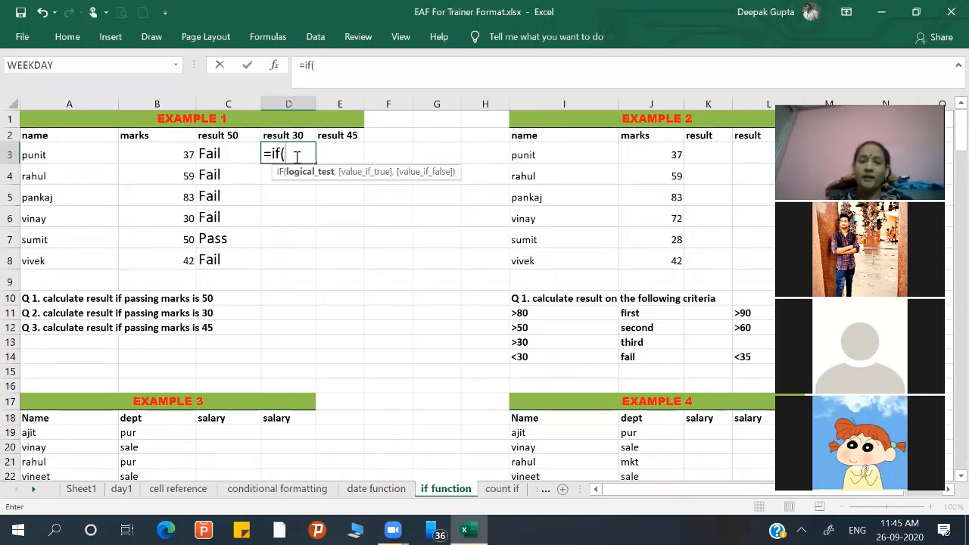
{"action": "type", "text": ">="}
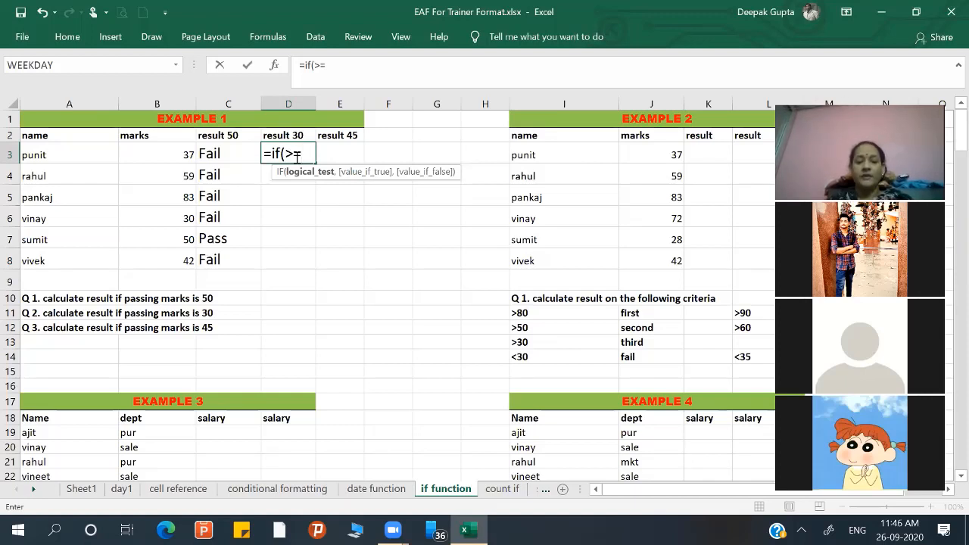
{"action": "type", "text": "30,"}
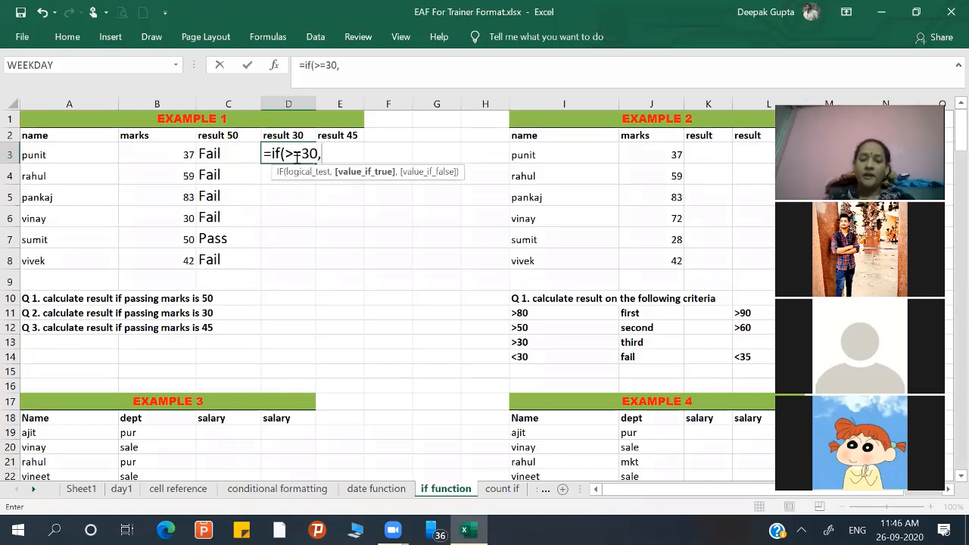
{"action": "type", "text": "\"Pas"}
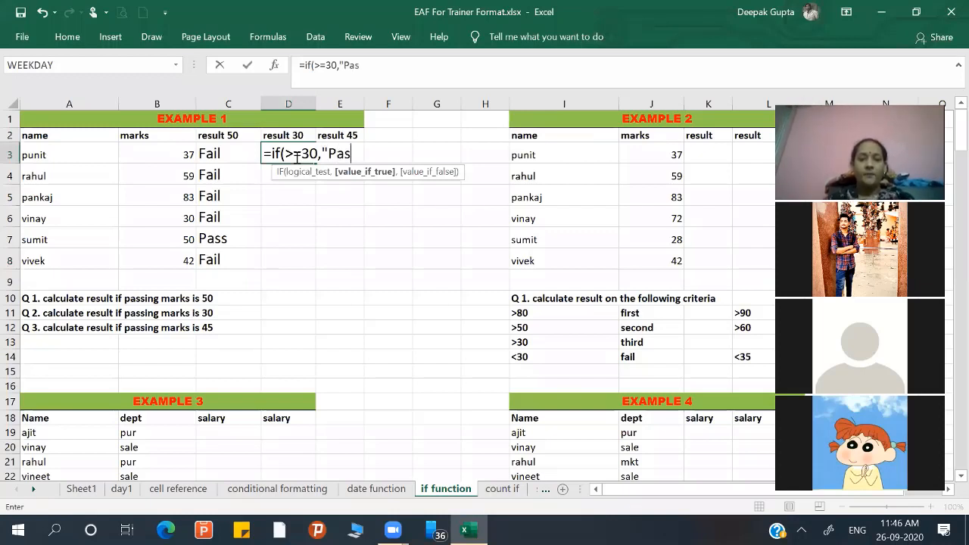
{"action": "type", "text": "s\",\"Fail"}
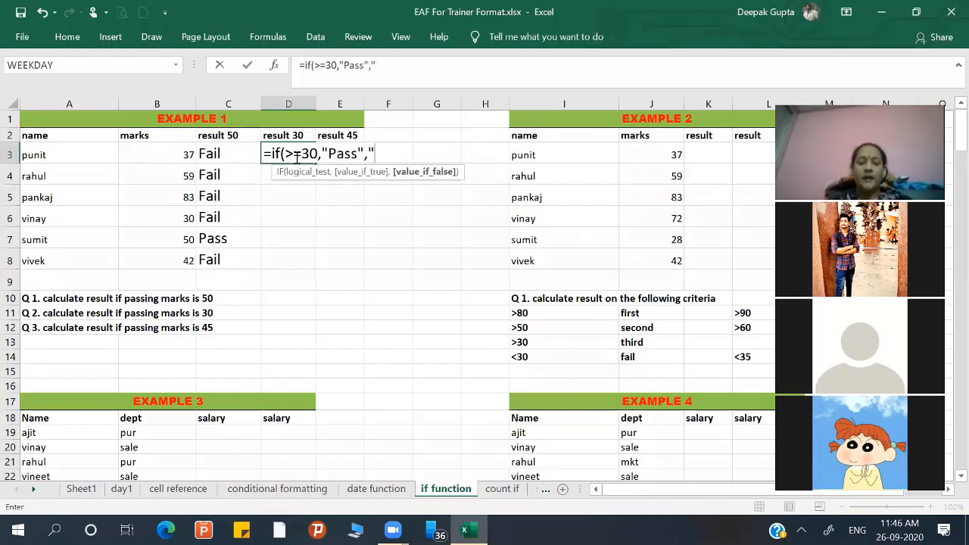
{"action": "type", "text": "\")"}
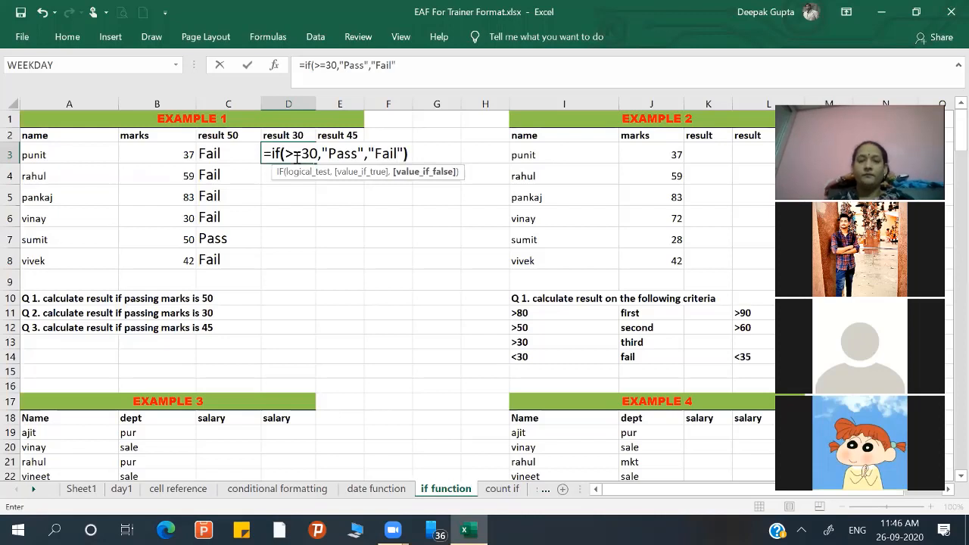
{"action": "key", "text": "Return"}
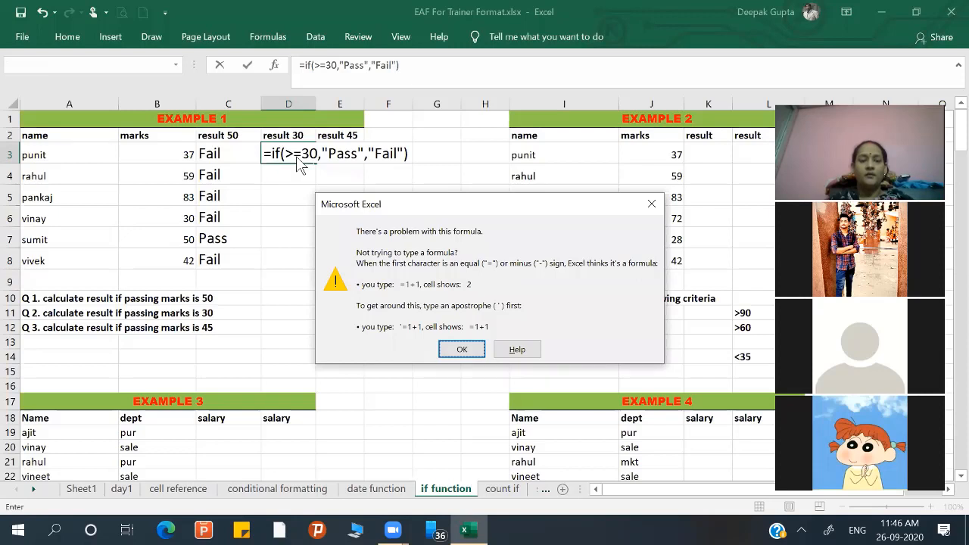
{"action": "key", "text": "Return"}
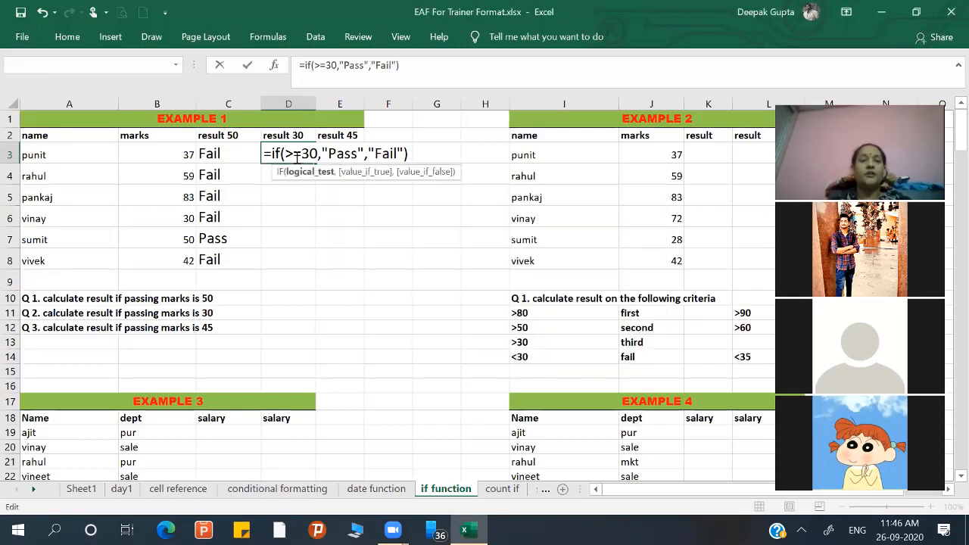
{"action": "left_click", "coordinate": [185, 154]}
{"action": "key", "text": "Return"}
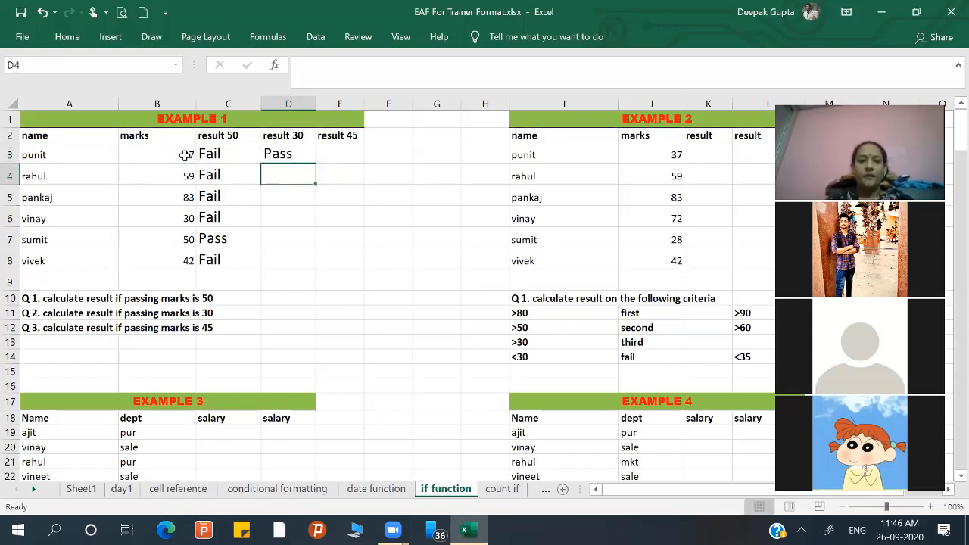
- Fill the passing-marks-30 formula in D3 down through D8
{"action": "left_click", "coordinate": [308, 150]}
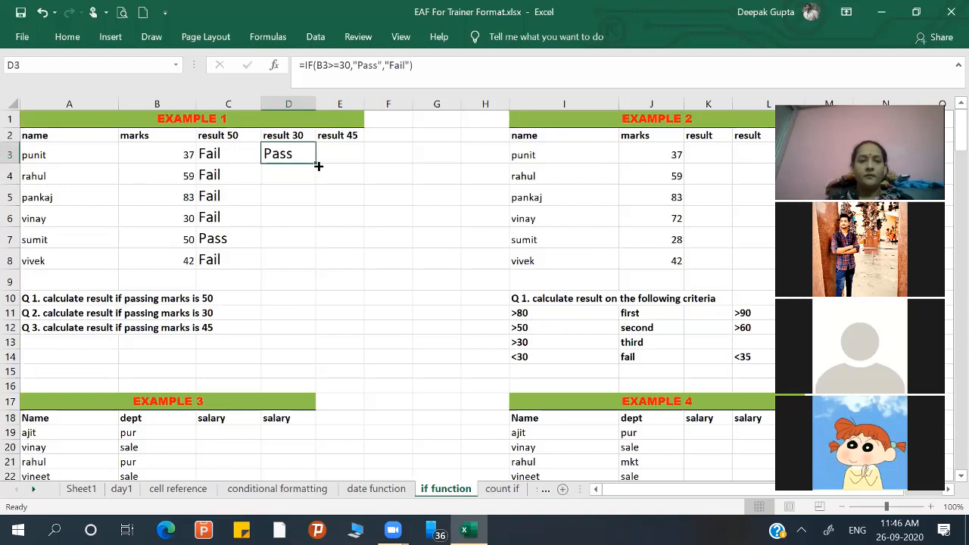
{"action": "left_click_drag", "start_coordinate": [316, 164], "coordinate": [307, 263]}
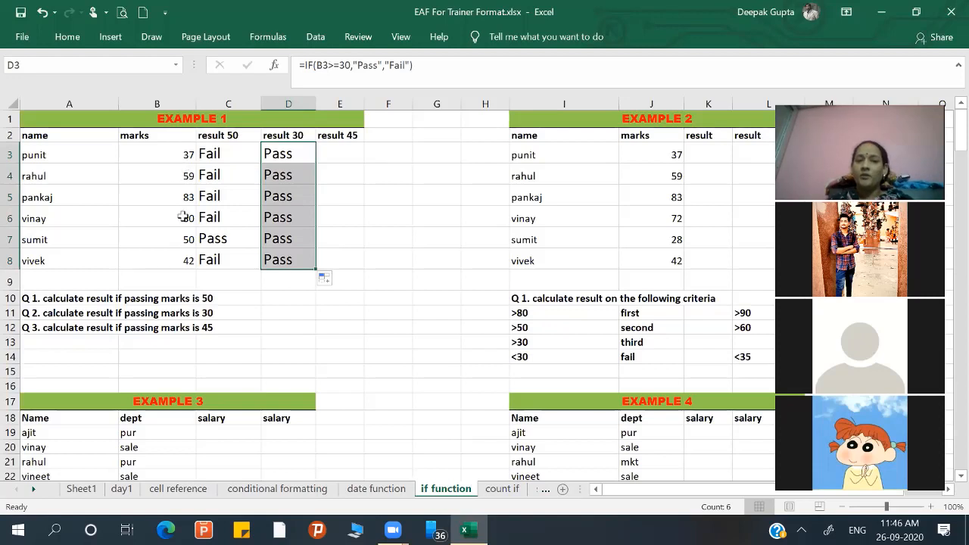
- Set the Example 1 marks in B4 to 20 and in B6 to 28 to test the passing marks of 30
{"action": "left_click", "coordinate": [177, 175]}
{"action": "type", "text": "20"}
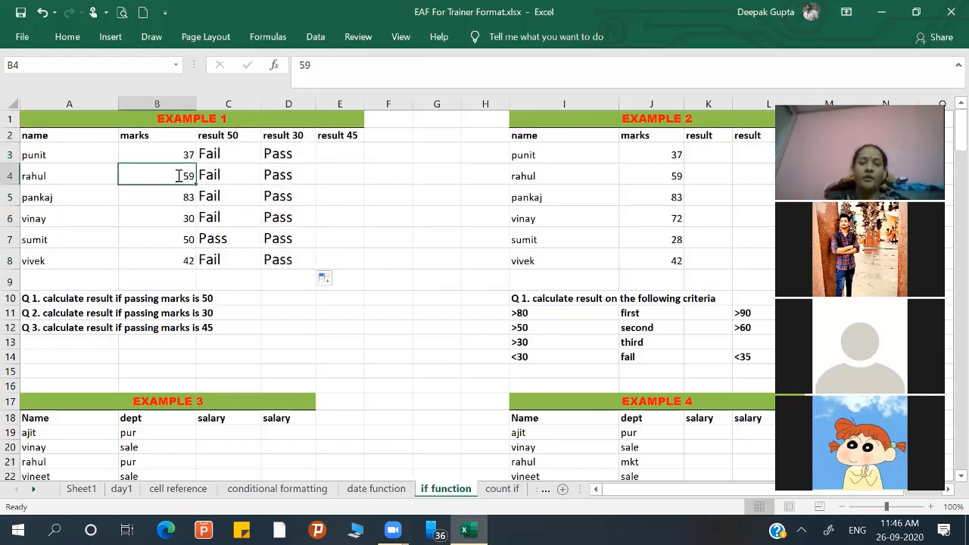
{"action": "key", "text": "Return"}
{"action": "key", "text": "Return"}
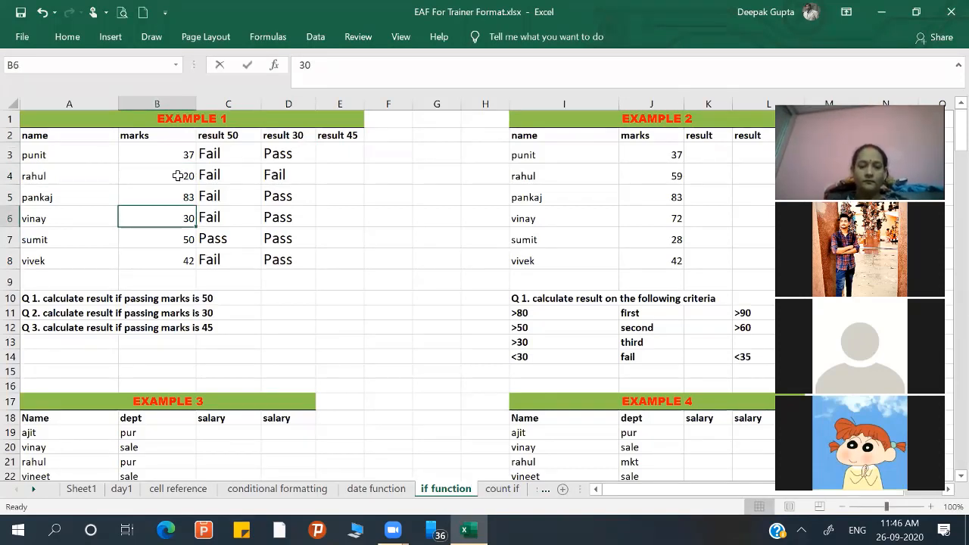
{"action": "type", "text": "28"}
{"action": "key", "text": "Return"}
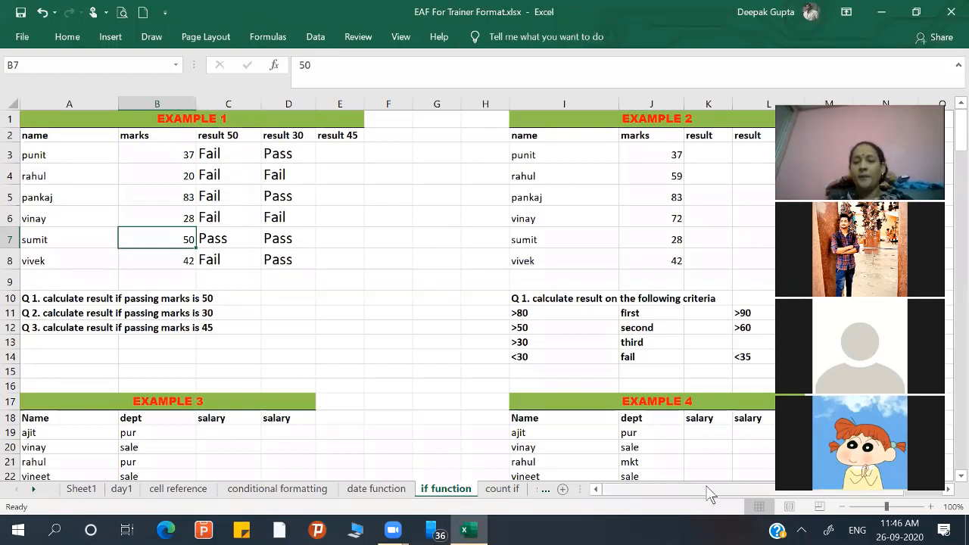
{"action": "left_click_drag", "start_coordinate": [706, 488], "coordinate": [743, 485]}
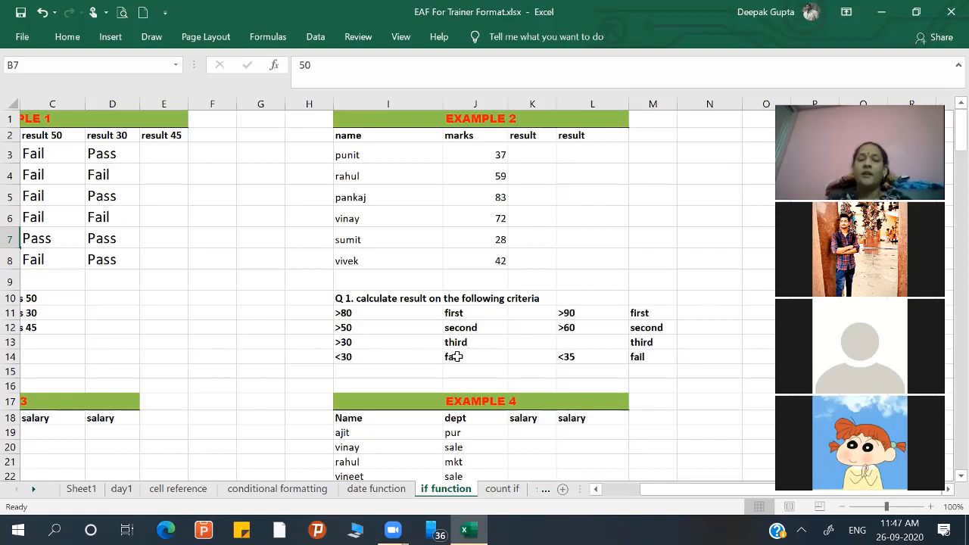
{"action": "left_click", "coordinate": [541, 156]}
{"action": "type", "text": "="}
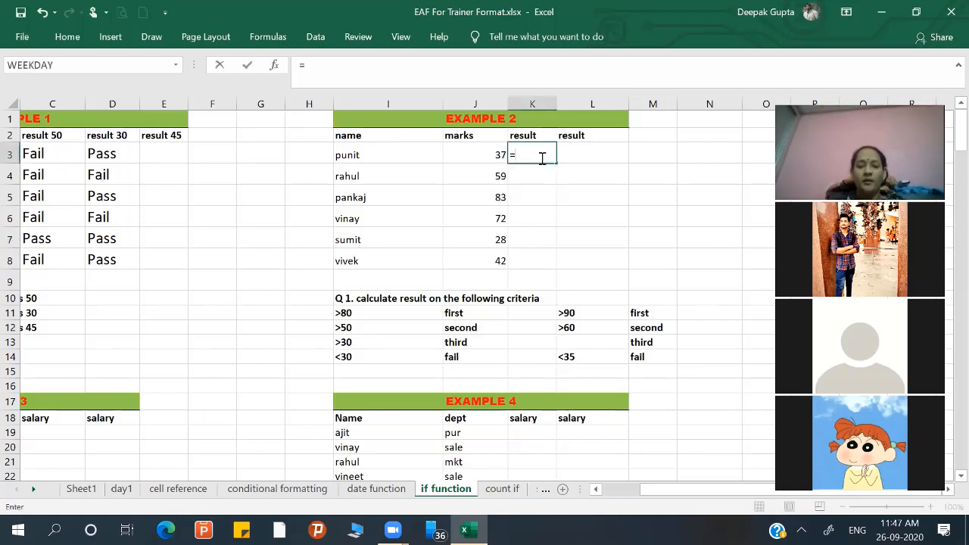
{"action": "type", "text": "if("}
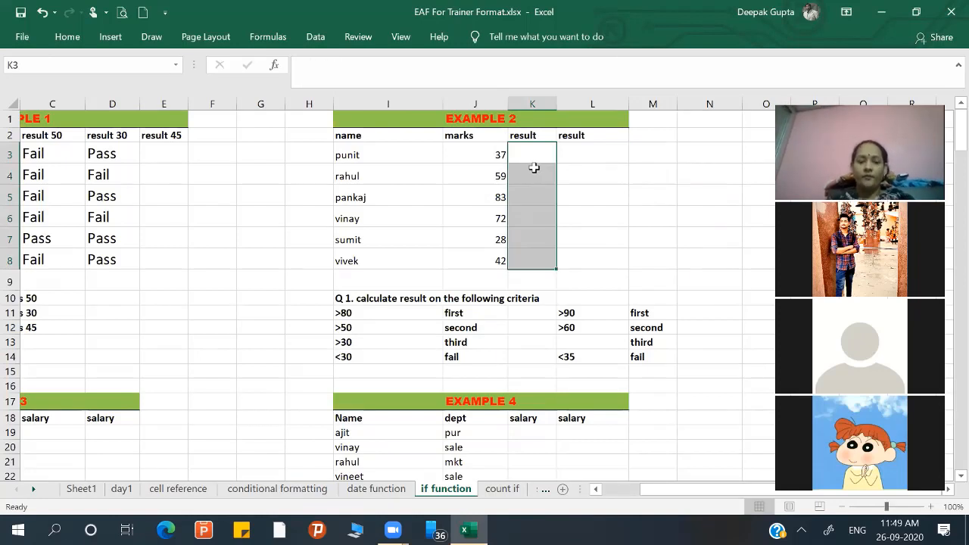
- Begin a nested IF formula in K3 of Example 2 that returns "1st" when J3>80
{"action": "type", "text": "=if"}
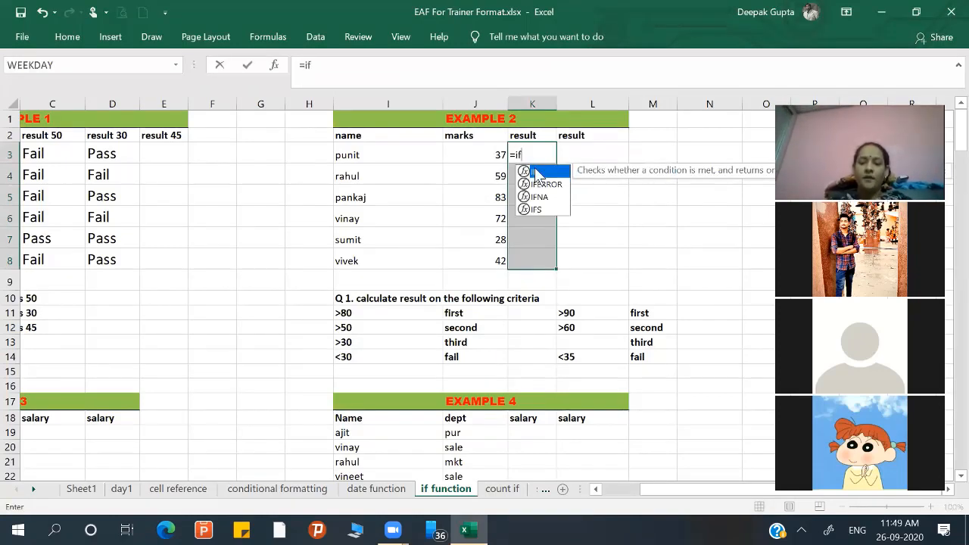
{"action": "type", "text": "("}
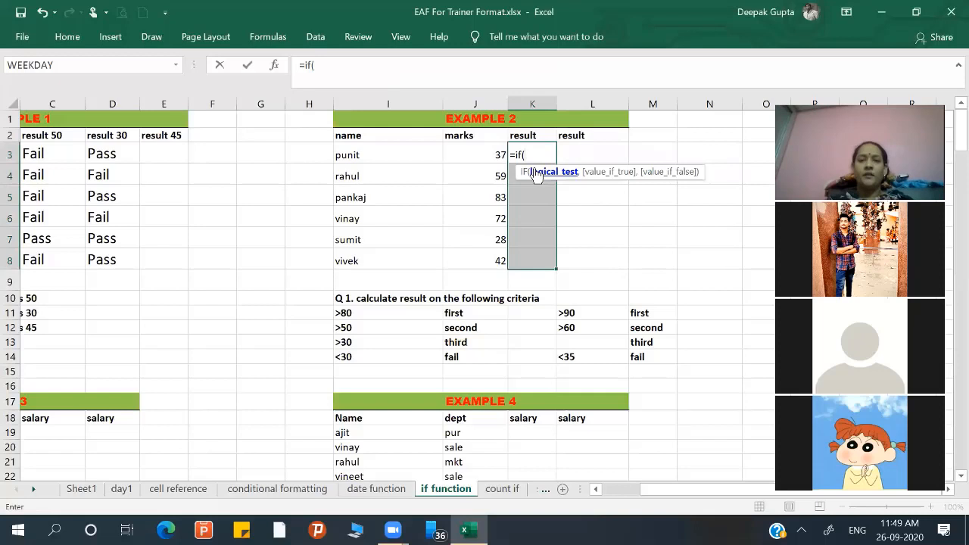
{"action": "left_click", "coordinate": [497, 154]}
{"action": "type", "text": ">"}
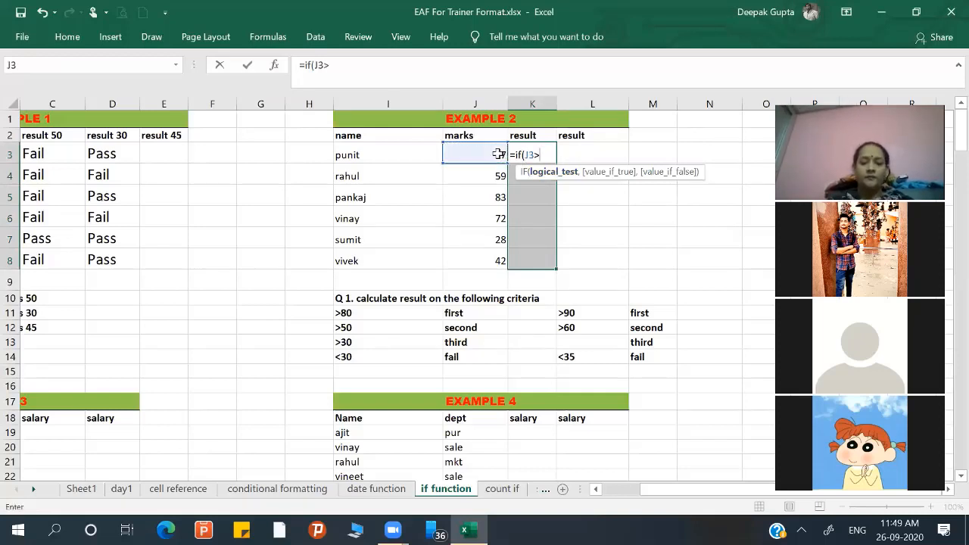
{"action": "type", "text": "80,\""}
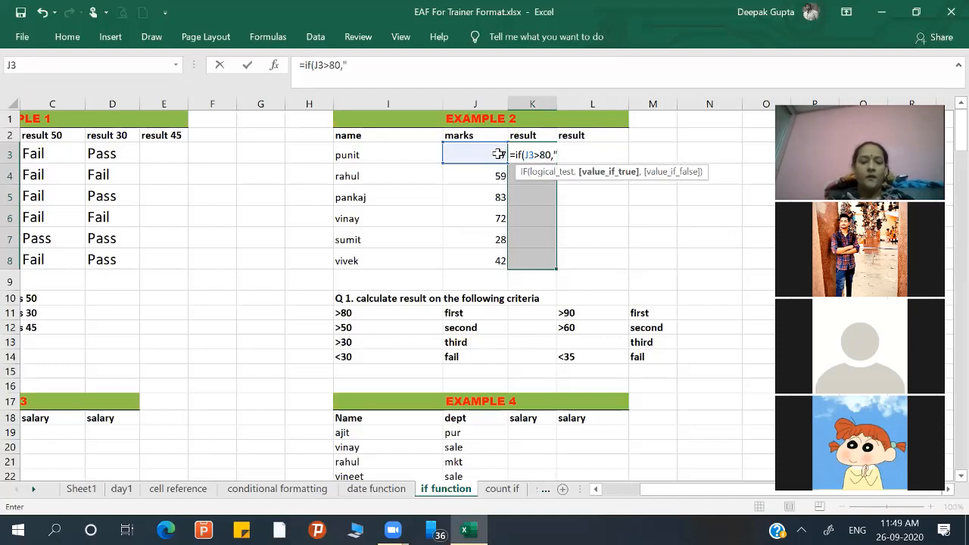
{"action": "type", "text": "1st"}
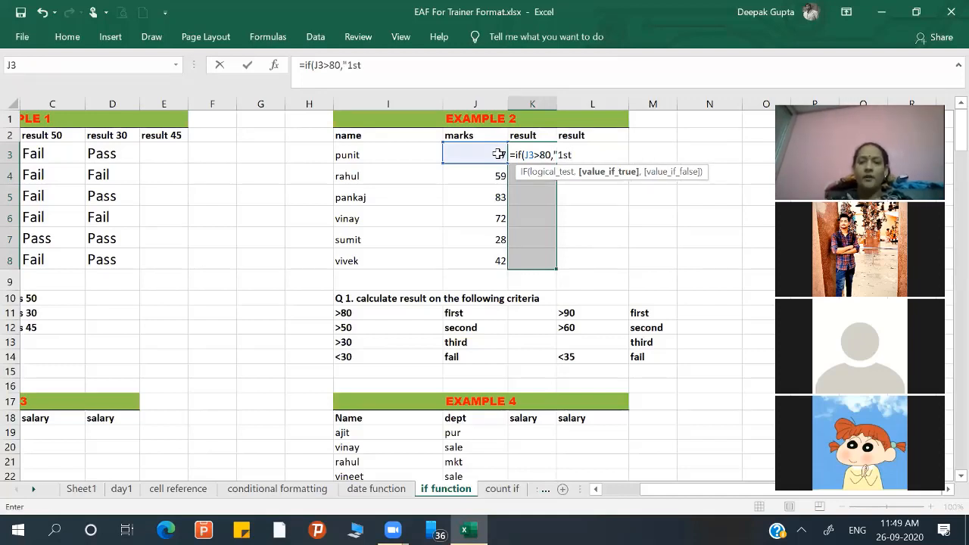
{"action": "type", "text": "\","}
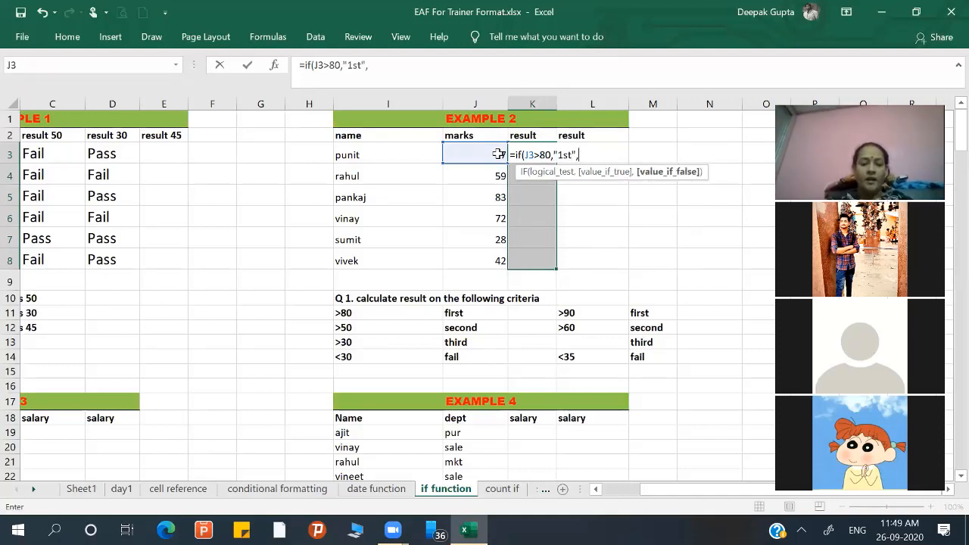
- Nest a second IF as the false value in K3's formula, testing J3 for >50 and giving 2nd
{"action": "type", "text": "if("}
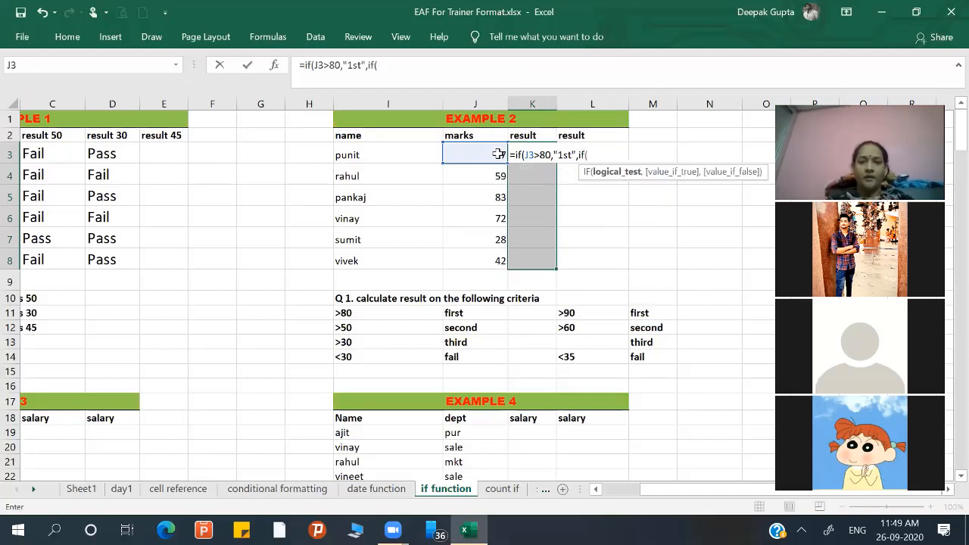
{"action": "left_click", "coordinate": [497, 155]}
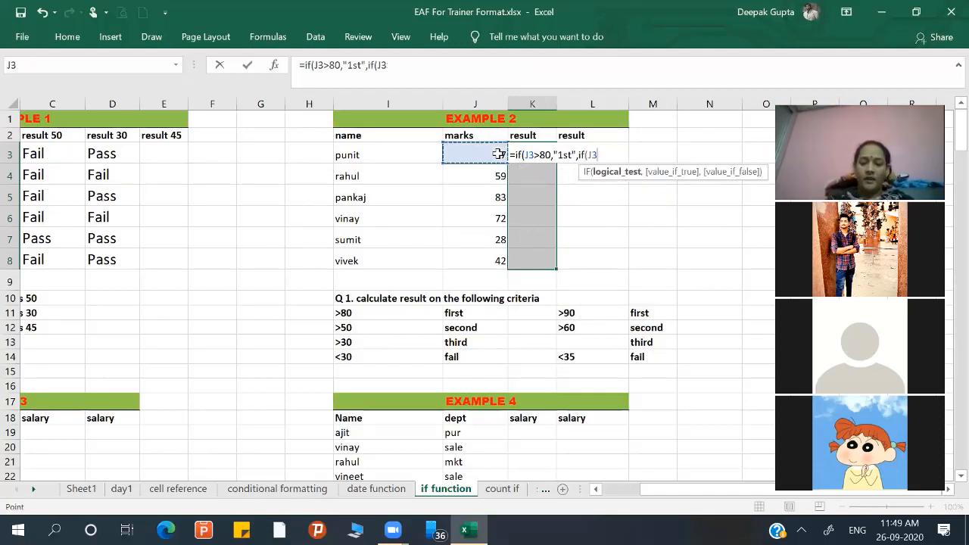
{"action": "type", "text": ",>"}
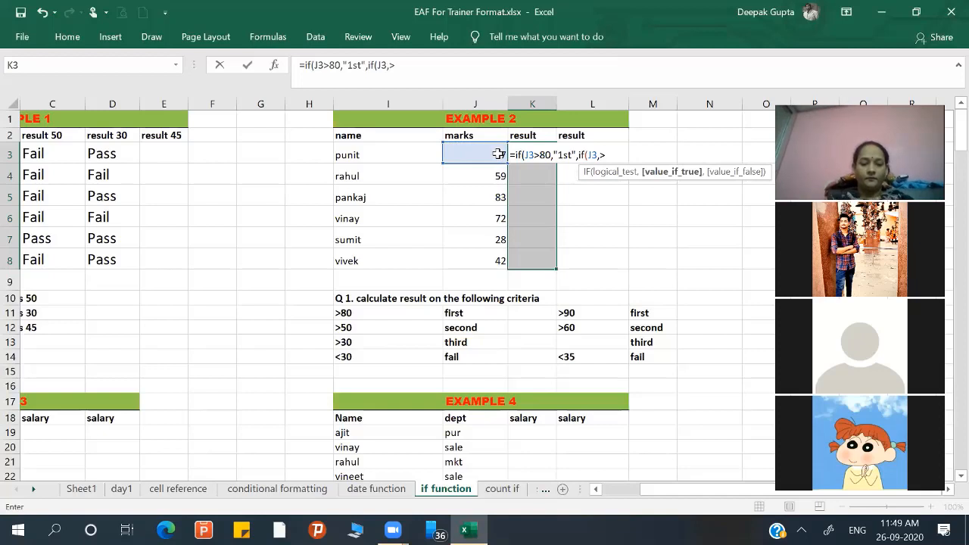
{"action": "type", "text": "50"}
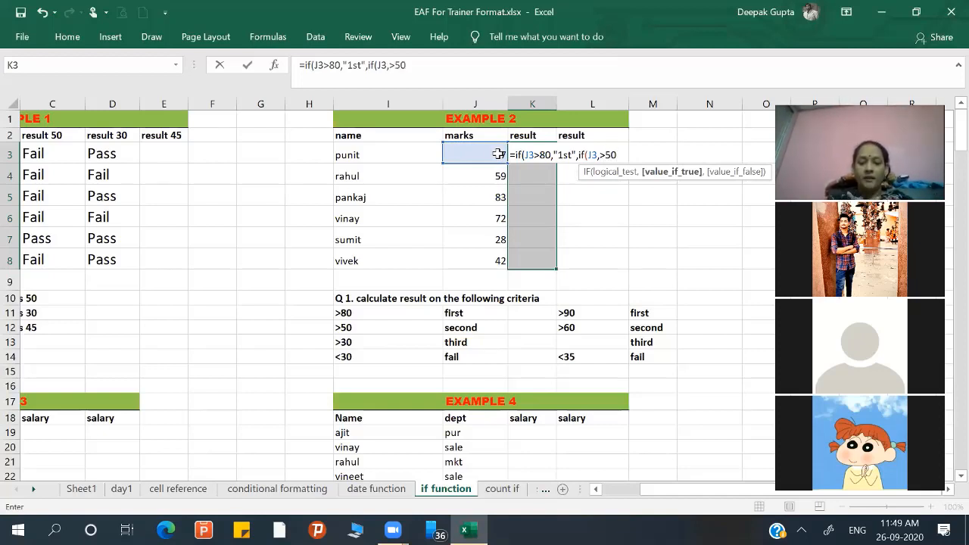
{"action": "type", "text": ",\""}
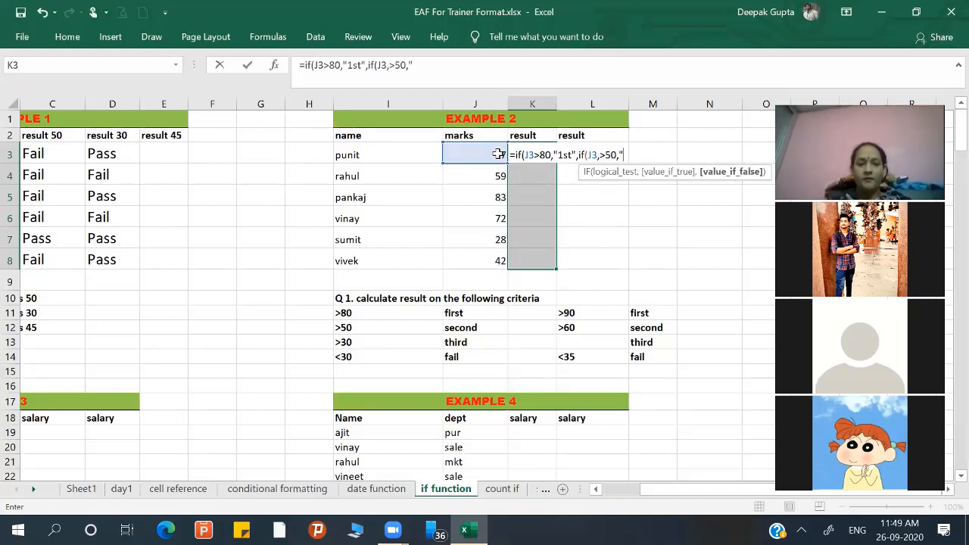
{"action": "type", "text": "2nd"}
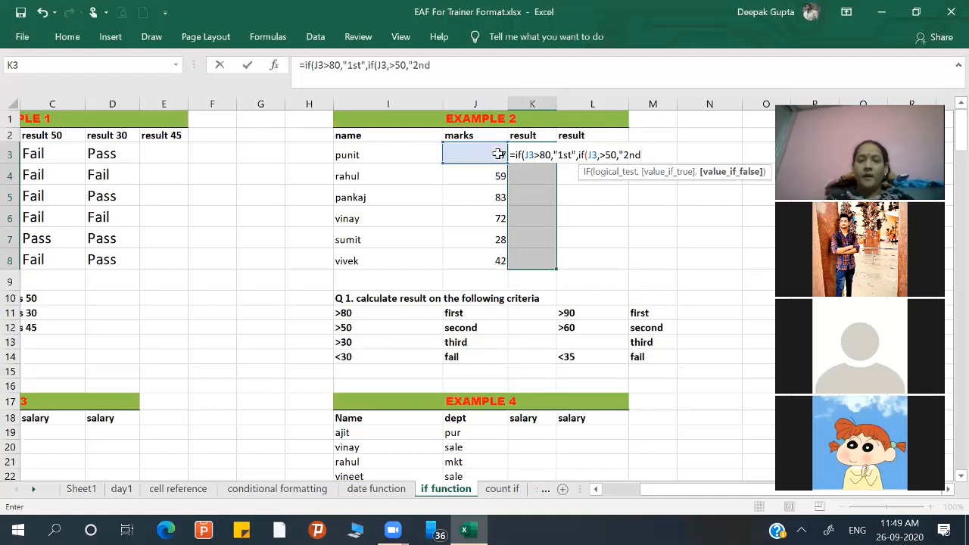
- Nest a third IF in K3's formula that tests J3>30 and returns "3rd" when true
{"action": "type", "text": ",if"}
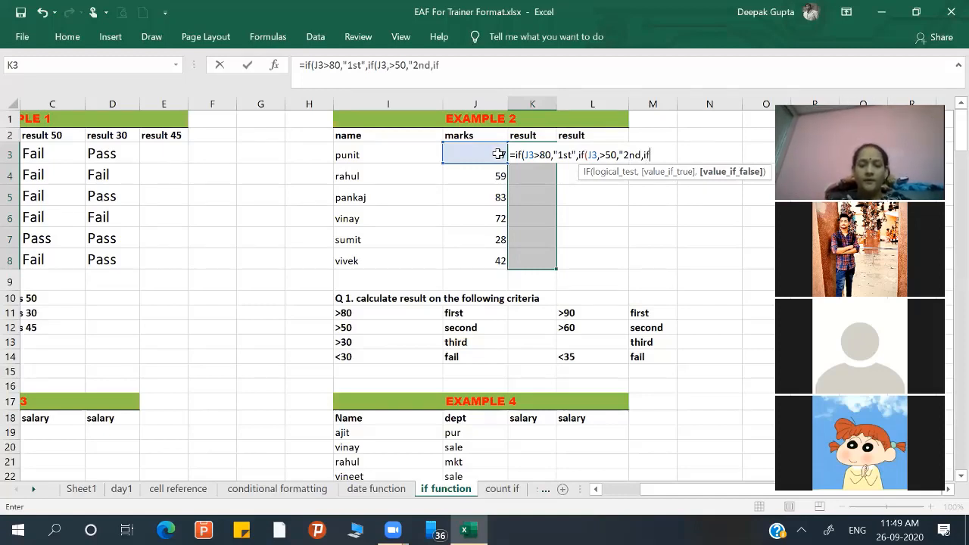
{"action": "type", "text": "("}
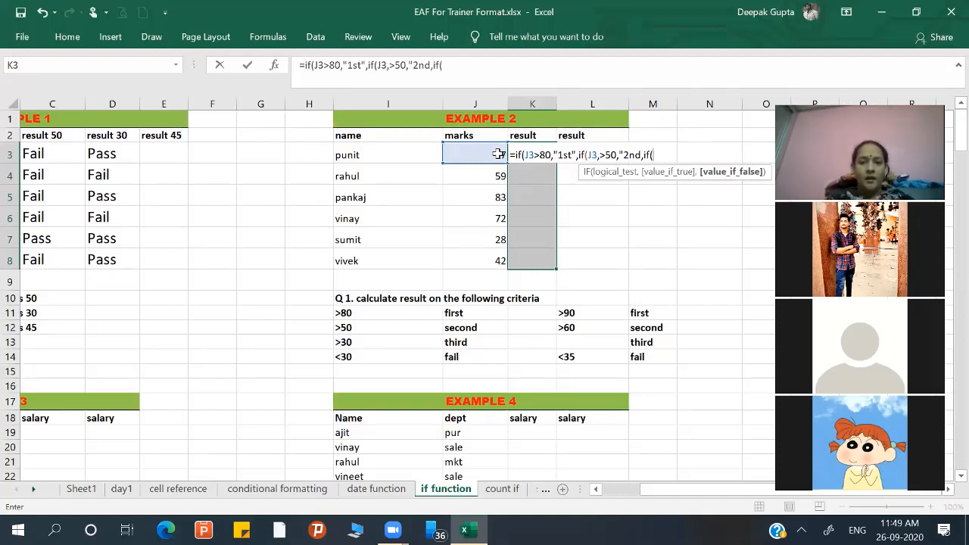
{"action": "left_click", "coordinate": [497, 155]}
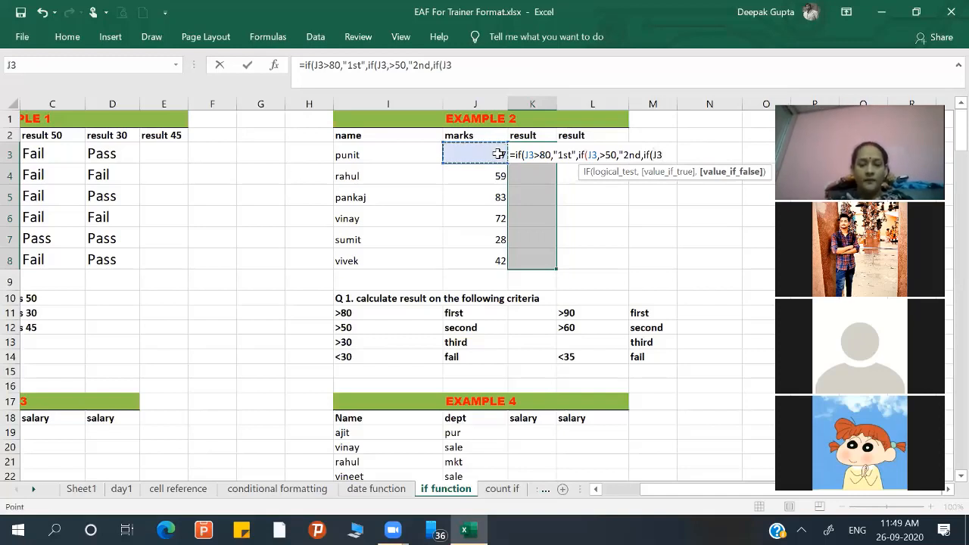
{"action": "type", "text": ">"}
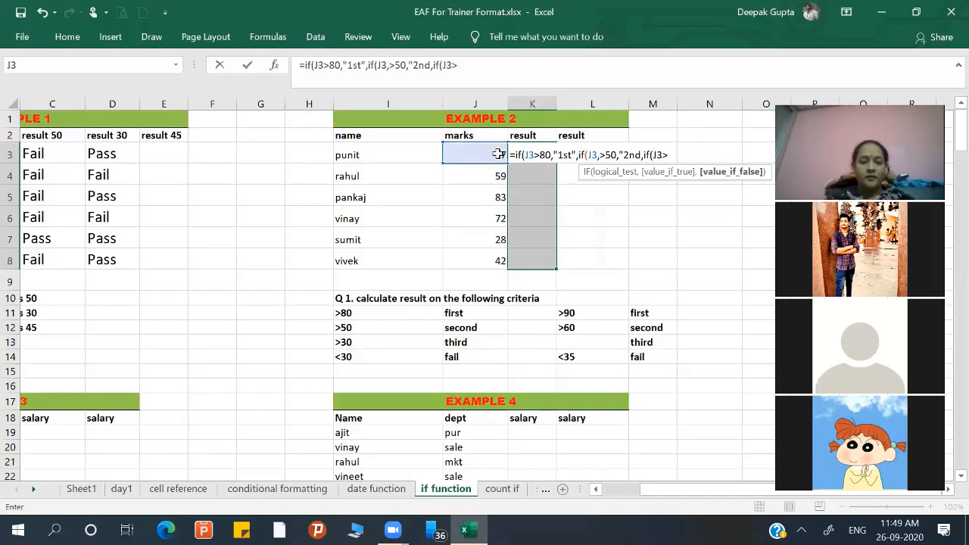
{"action": "type", "text": "30"}
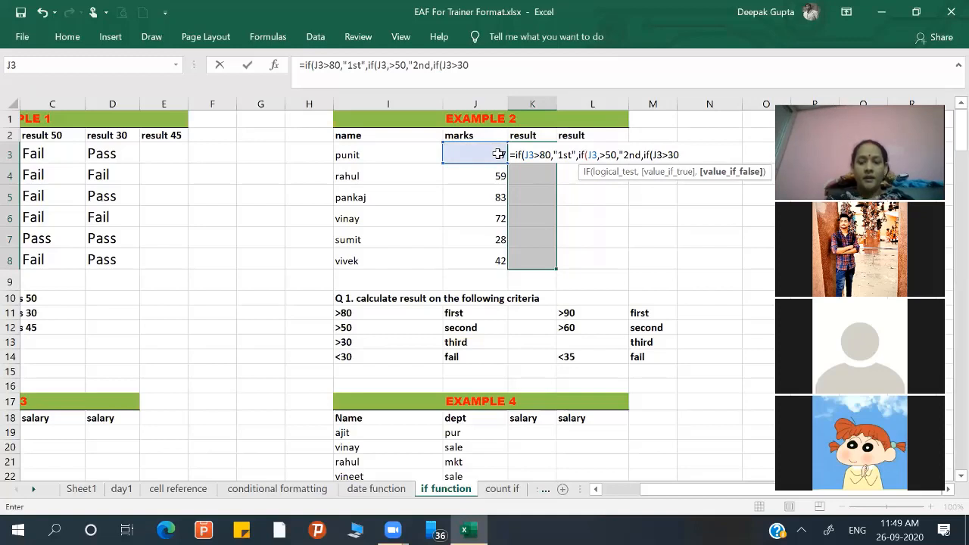
{"action": "type", "text": ",\""}
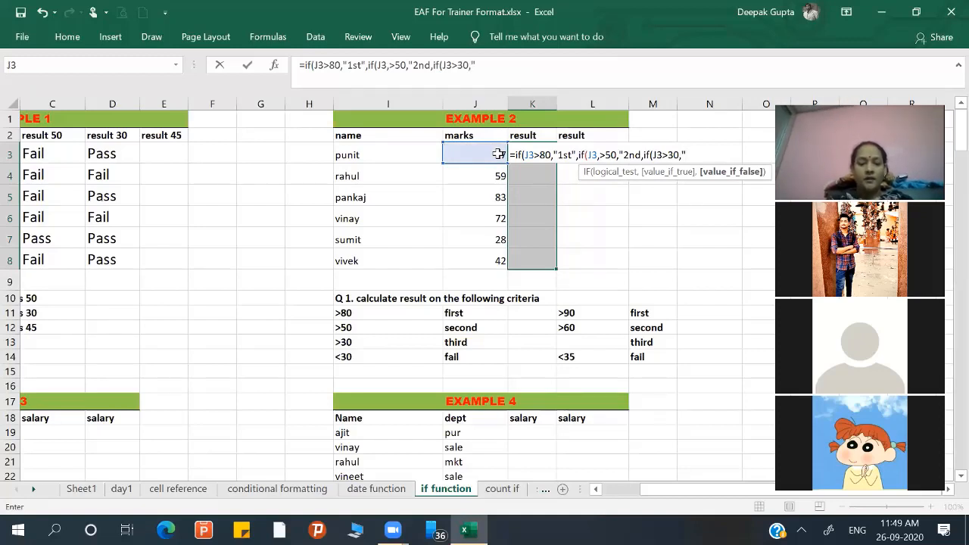
{"action": "type", "text": "3rd"}
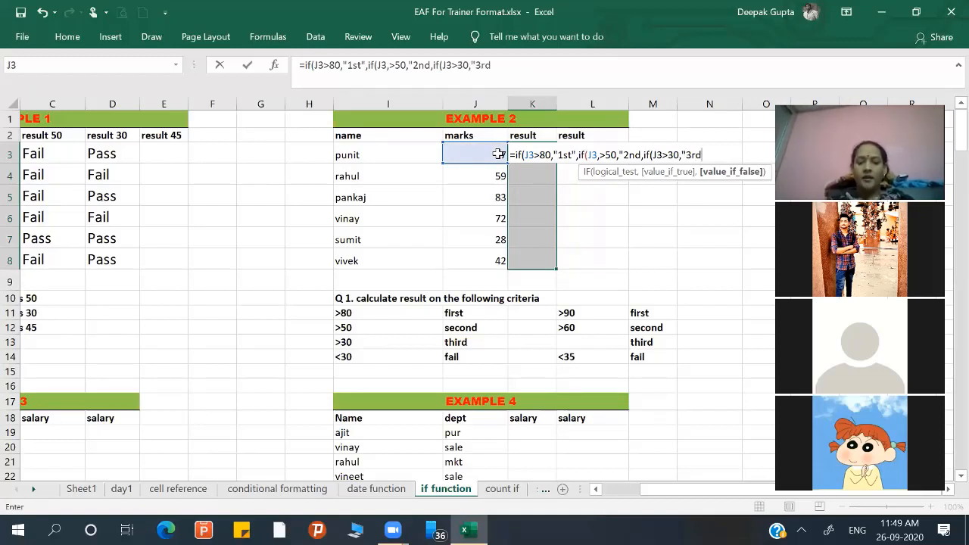
{"action": "type", "text": "\""}
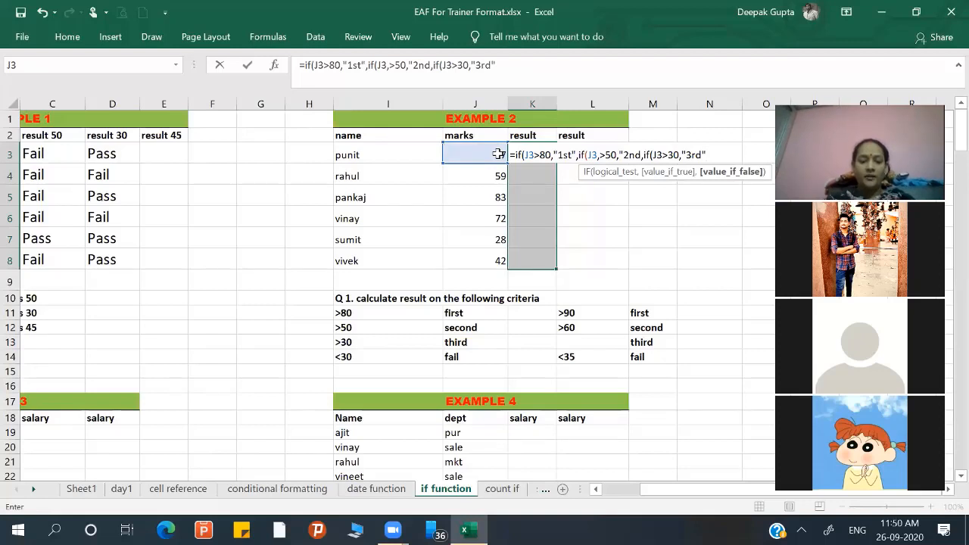
- Finish K3's nested formula with "Fail" as the last false value, close all three IFs, and try to enter it
{"action": "type", "text": ",\""}
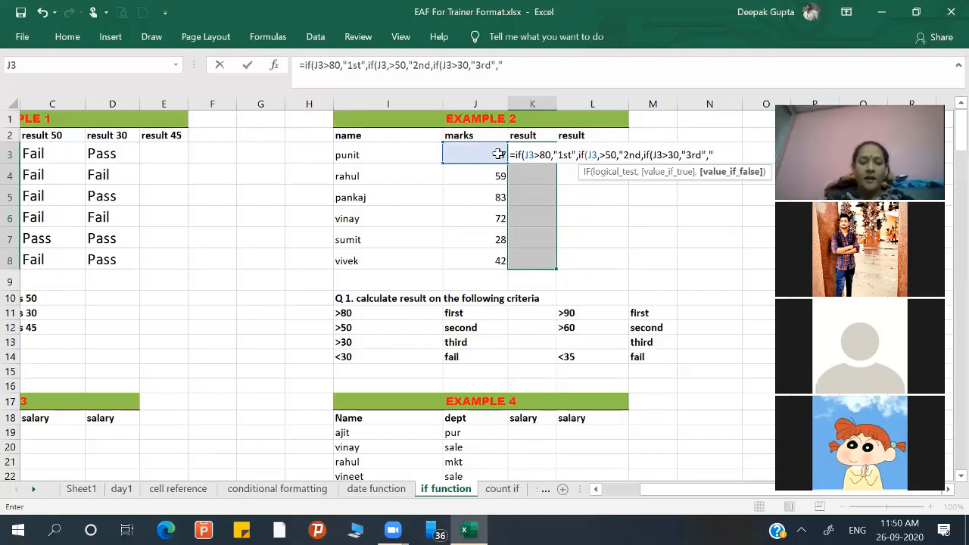
{"action": "type", "text": "Fail"}
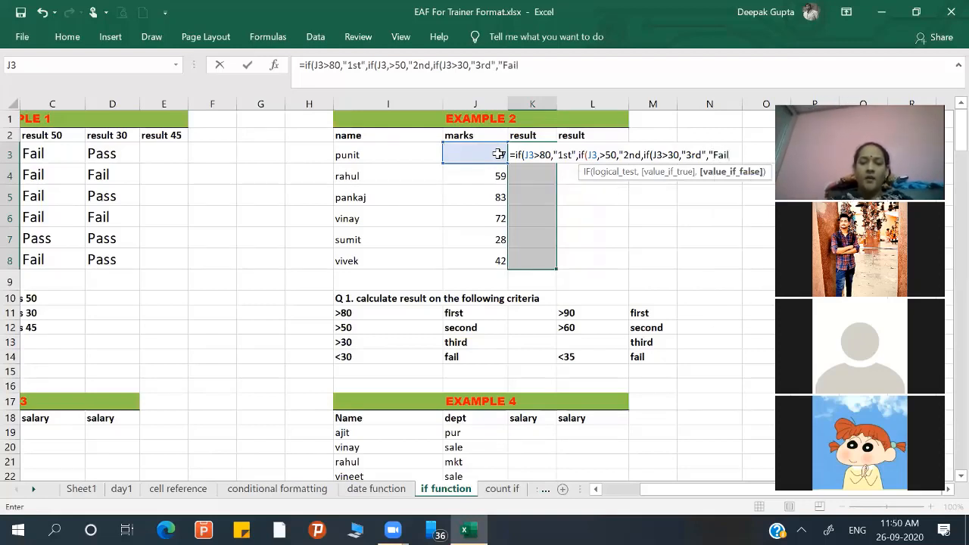
{"action": "type", "text": "\""}
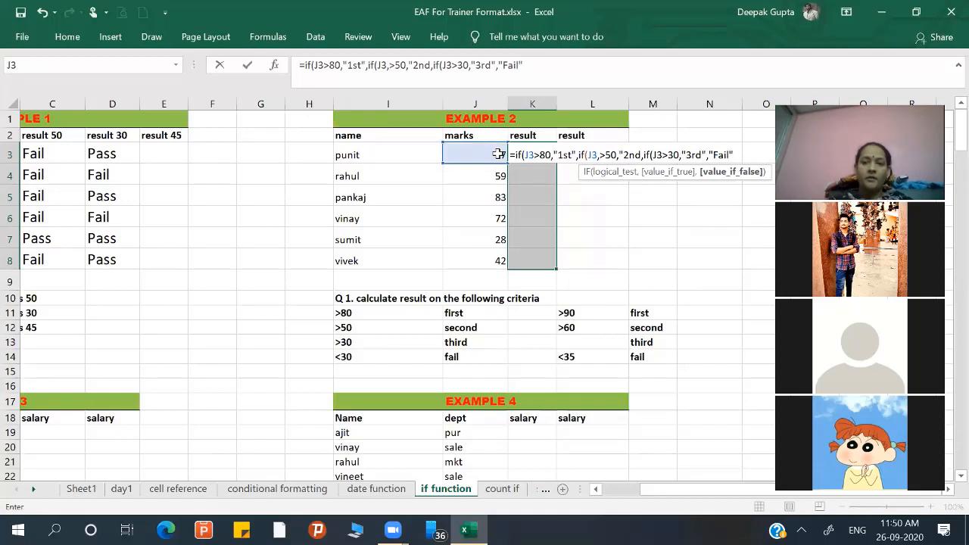
{"action": "type", "text": ")))"}
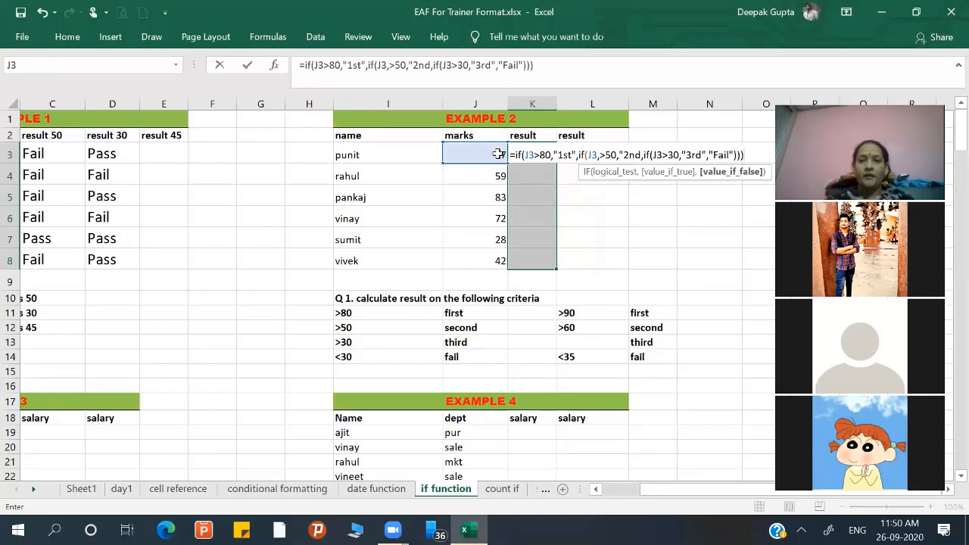
{"action": "key", "text": "Return"}
{"action": "key", "text": "Return"}
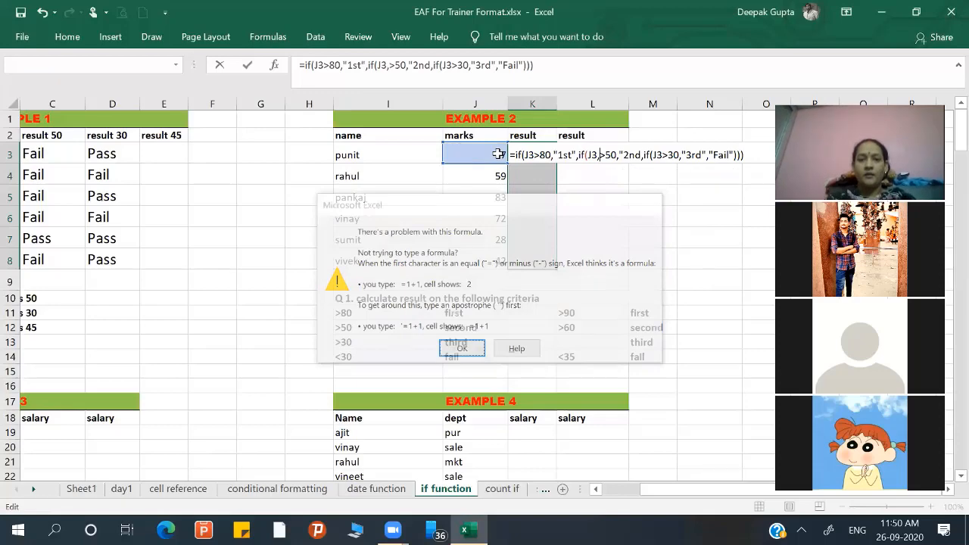
- Add the missing closing character after 2nd in K3's nested IF formula and try to enter it again
{"action": "key", "text": "Return"}
{"action": "key", "text": "Return"}
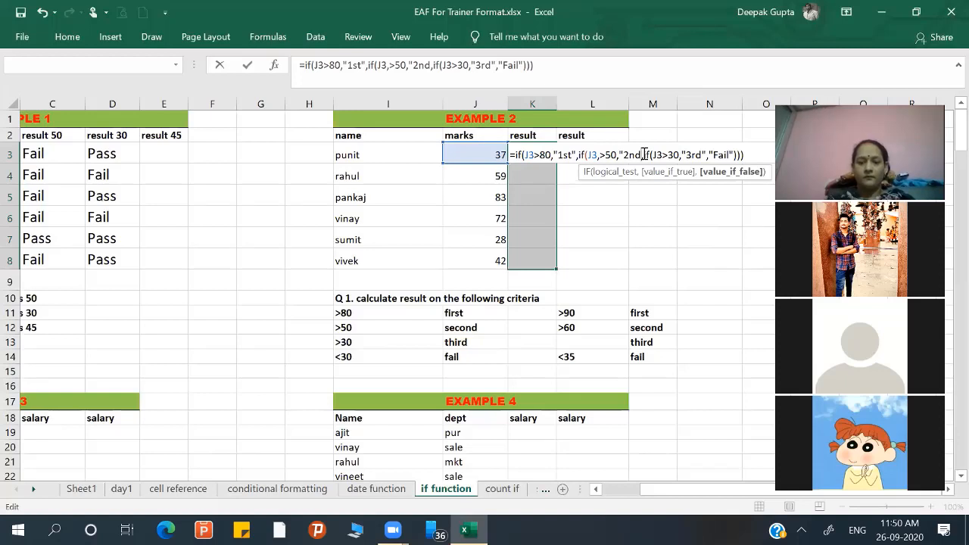
{"action": "type", "text": "\""}
{"action": "key", "text": "Return"}
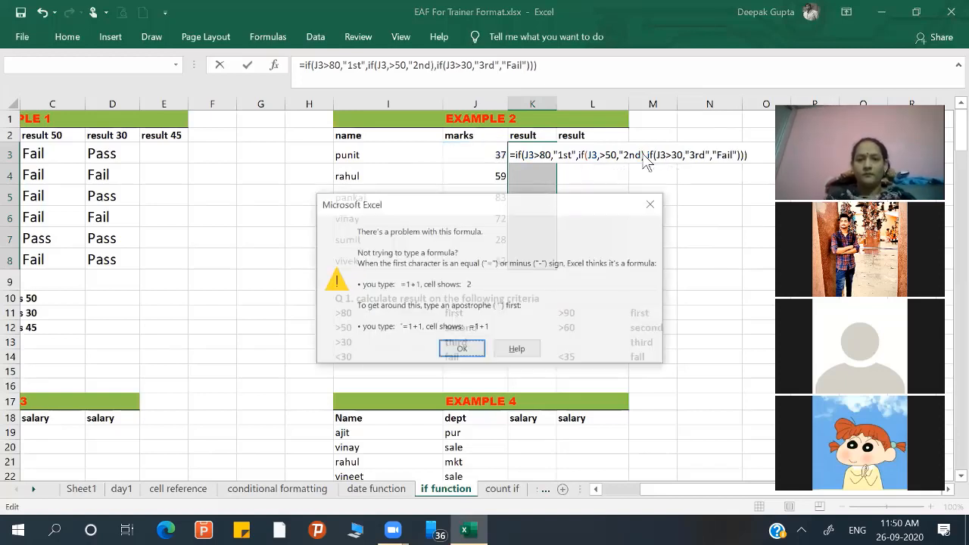
- Remove the stray comma after J3 in the second IF test of K3's formula and try to enter it again
{"action": "key", "text": "Return"}
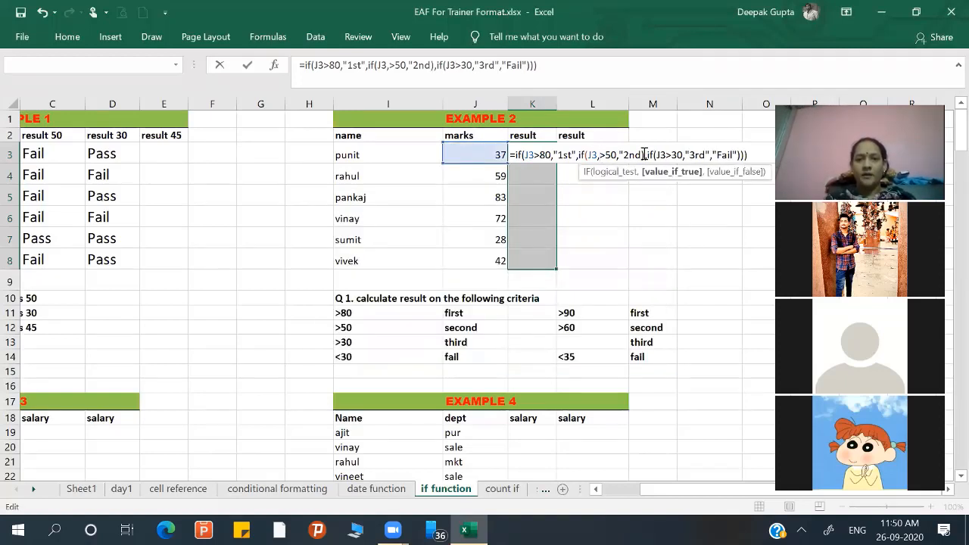
{"action": "key", "text": "BackSpace"}
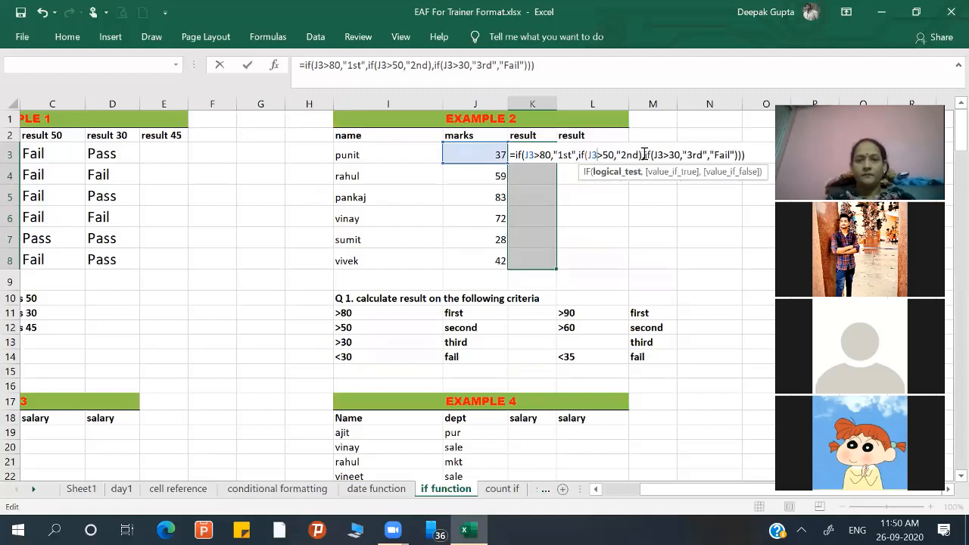
{"action": "key", "text": "Return"}
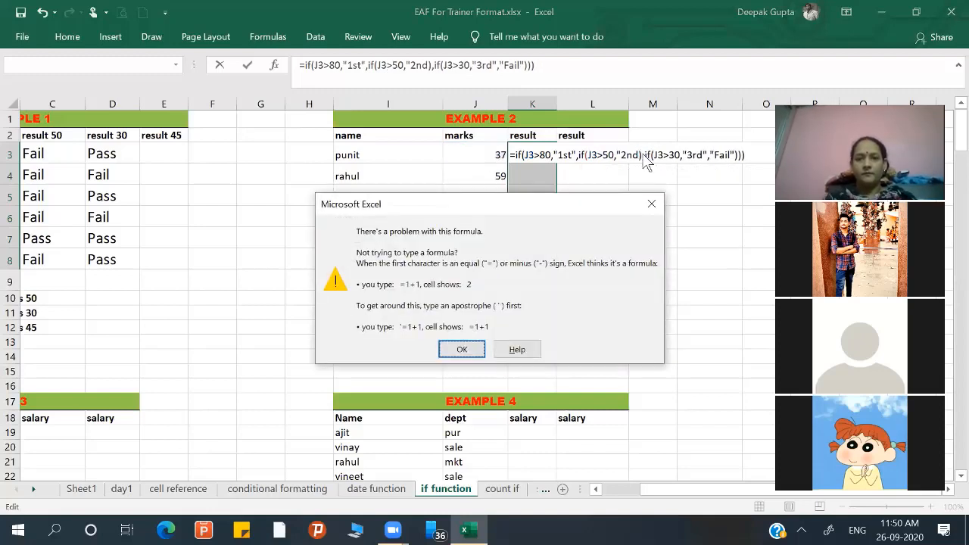
{"action": "key", "text": "Return"}
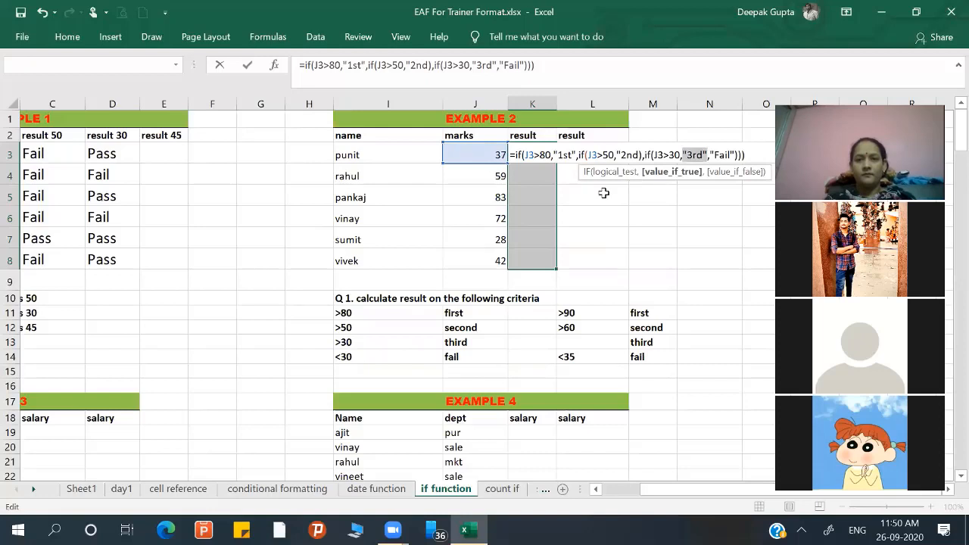
- Change the second IF's true value in K3 to "2n", delete the extra bracket after it, and enter the formula
{"action": "left_click", "coordinate": [641, 154]}
{"action": "key", "text": "BackSpace"}
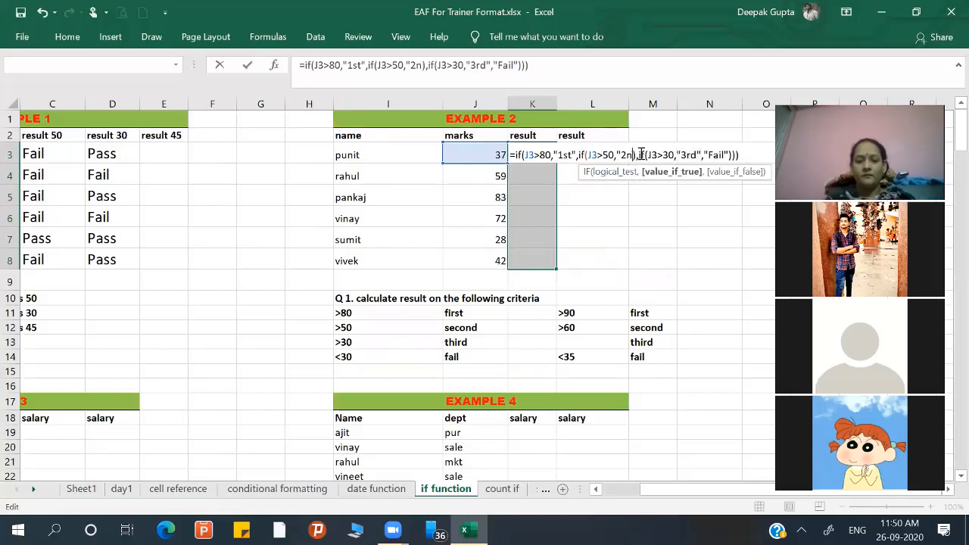
{"action": "type", "text": "\""}
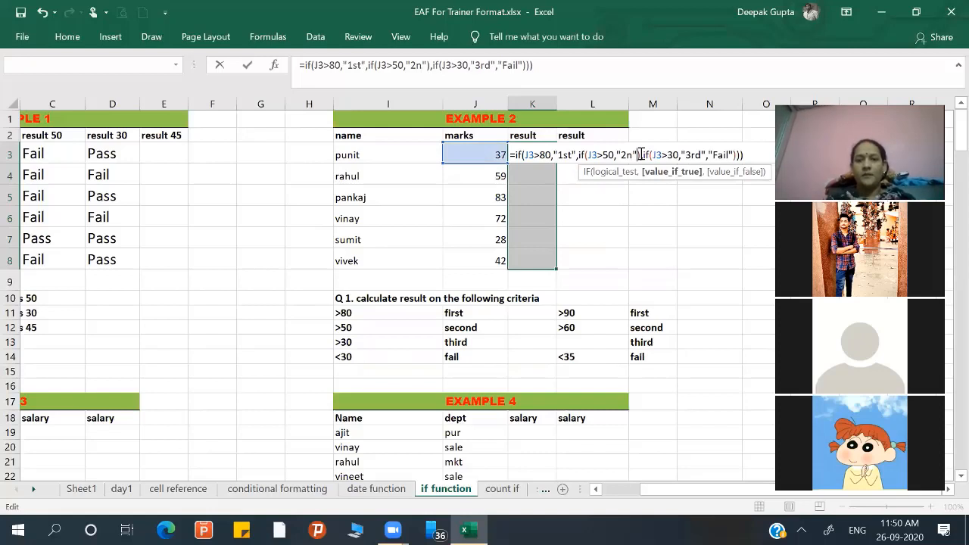
{"action": "key", "text": "Delete"}
{"action": "key", "text": "Return"}
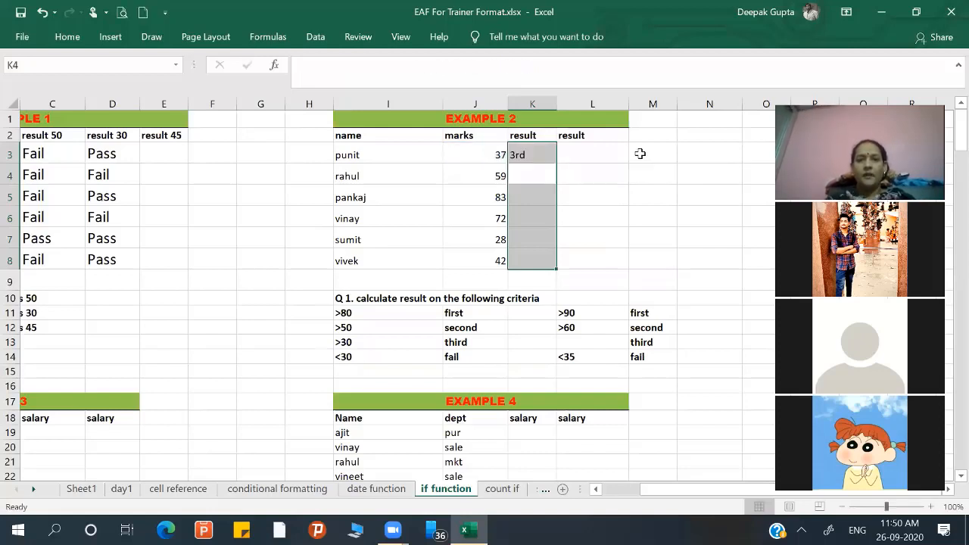
- Fill K3's nested IF formula down through K8
{"action": "left_click", "coordinate": [525, 153]}
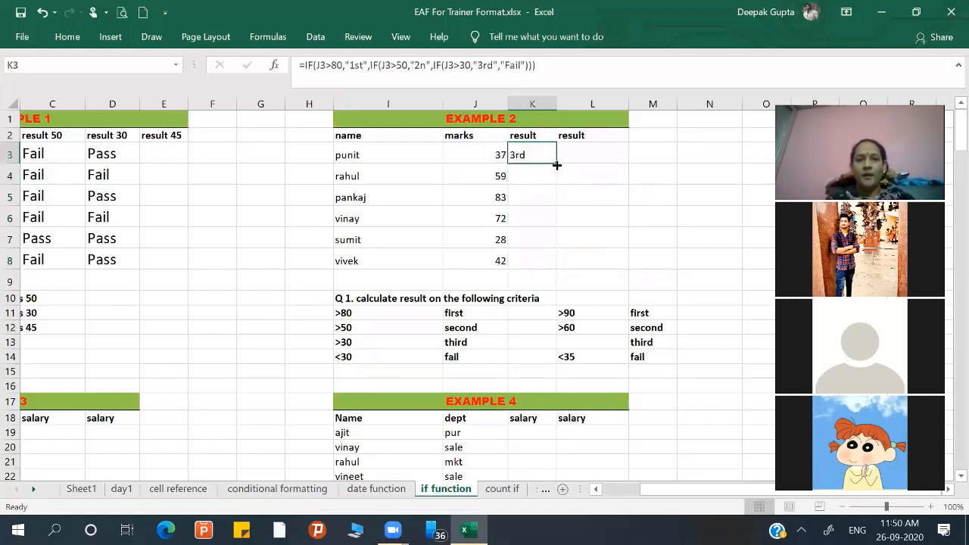
{"action": "left_click_drag", "start_coordinate": [557, 165], "coordinate": [546, 267]}
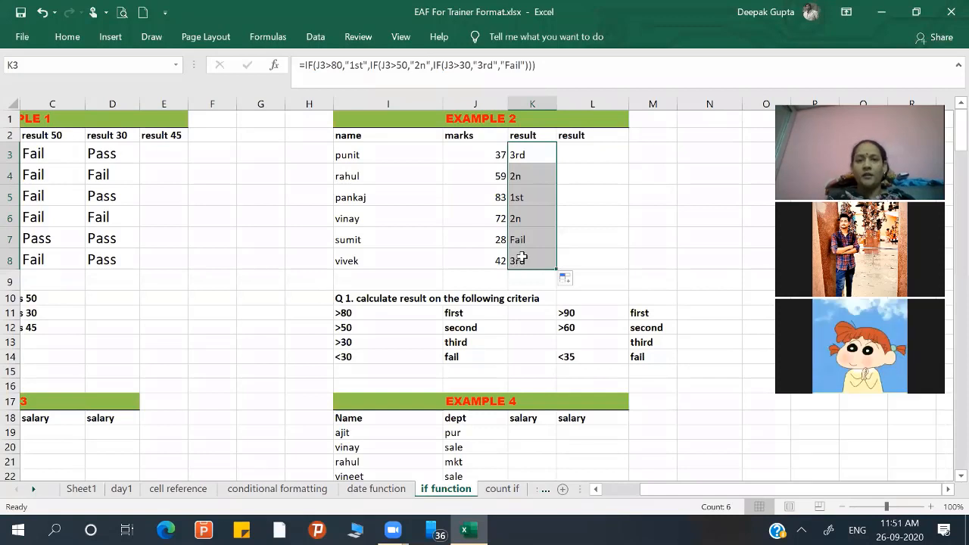
{"action": "left_click", "coordinate": [521, 258]}
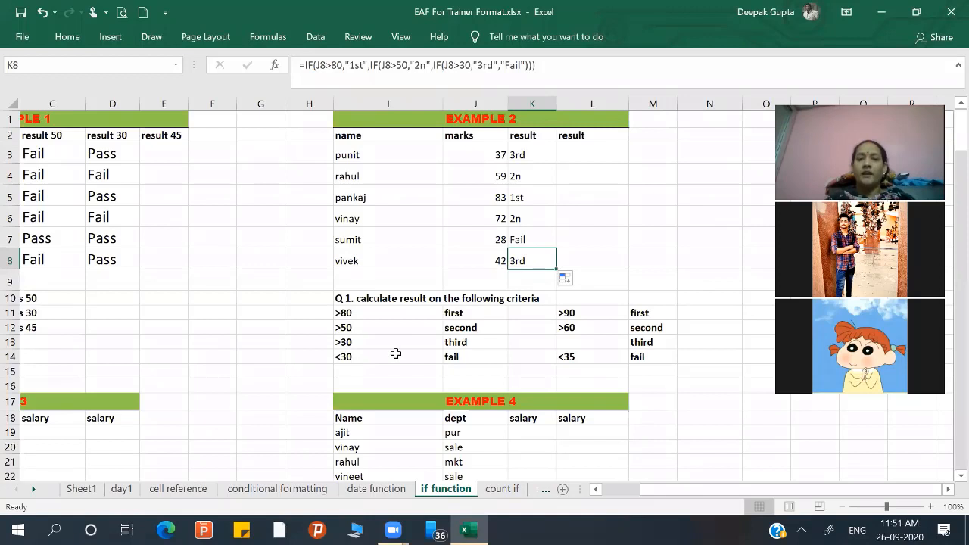
- Enter the missing criterion >35 in L13 for the third grade
{"action": "left_click", "coordinate": [574, 158]}
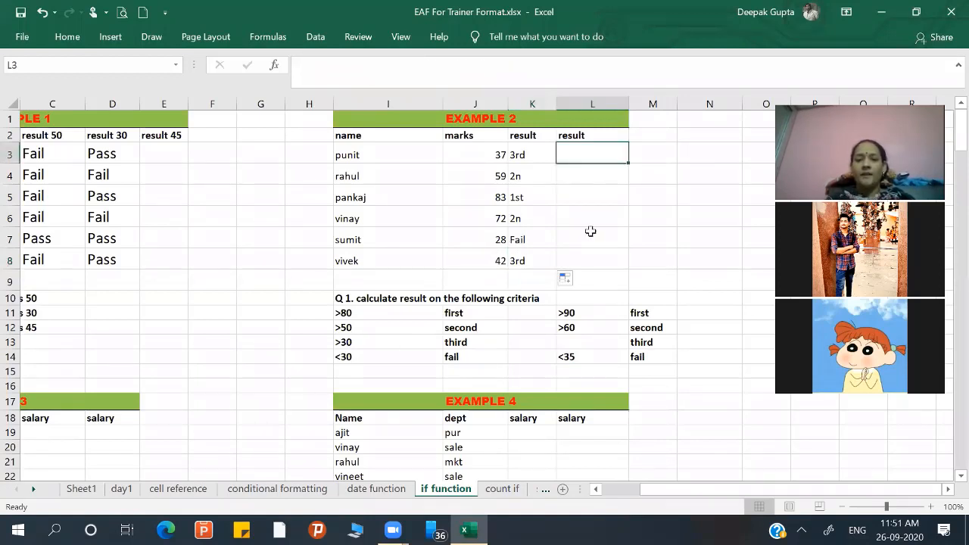
{"action": "left_click", "coordinate": [567, 341]}
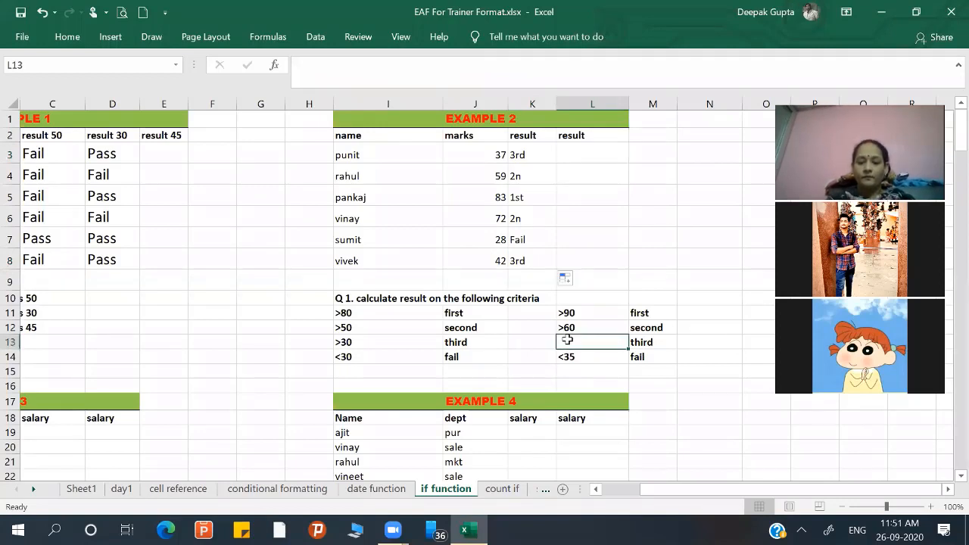
{"action": "type", "text": ">35"}
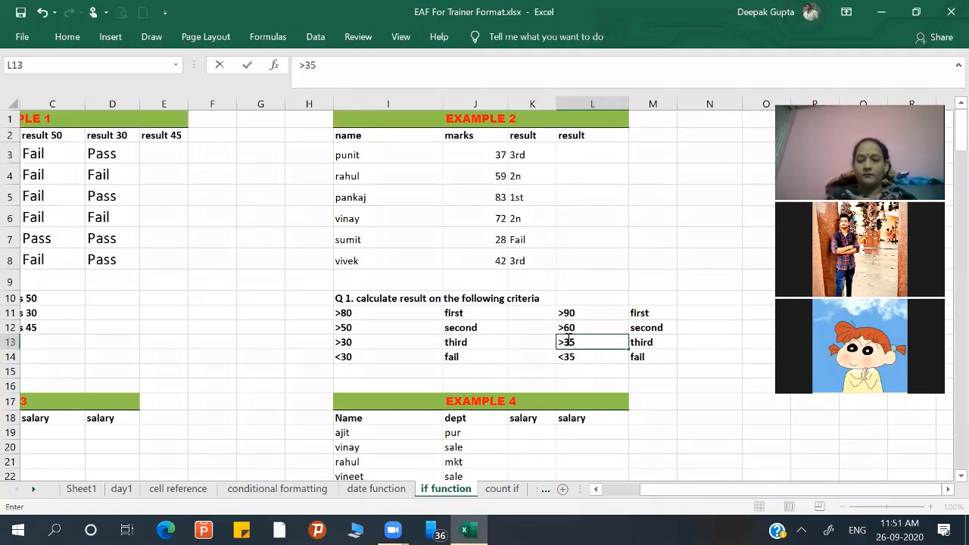
{"action": "key", "text": "Return"}
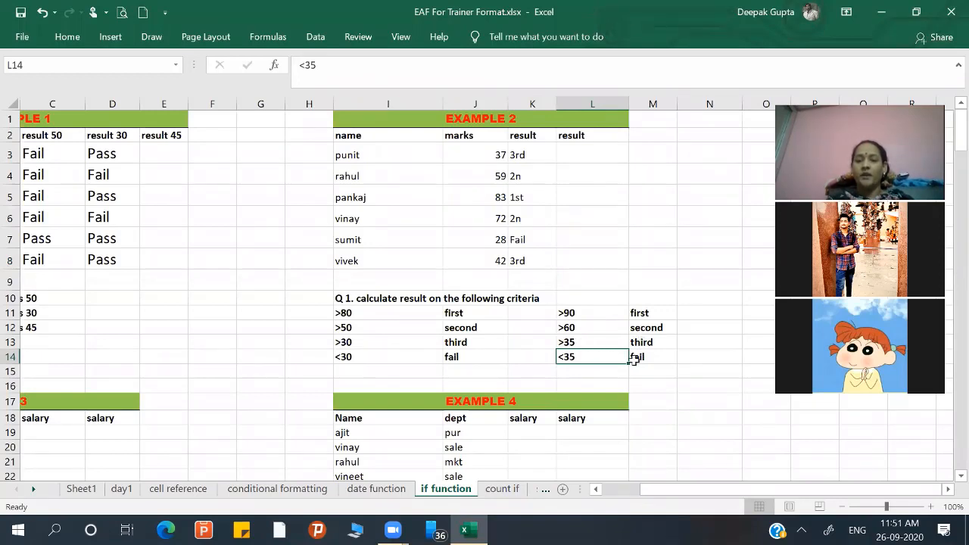
- Start an IF formula in L3 that tests J3>90 and returns "1st" when true
{"action": "left_click", "coordinate": [574, 149]}
{"action": "type", "text": "="}
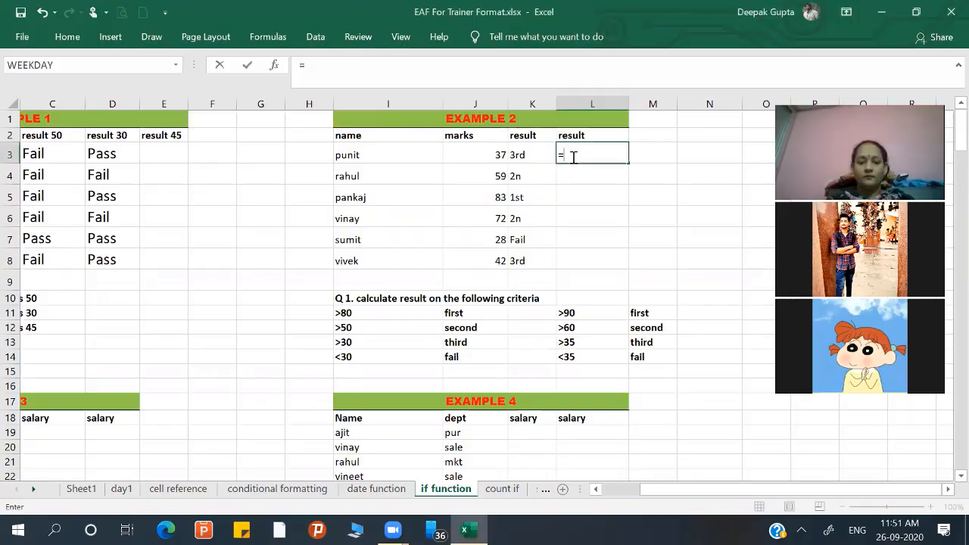
{"action": "type", "text": "i"}
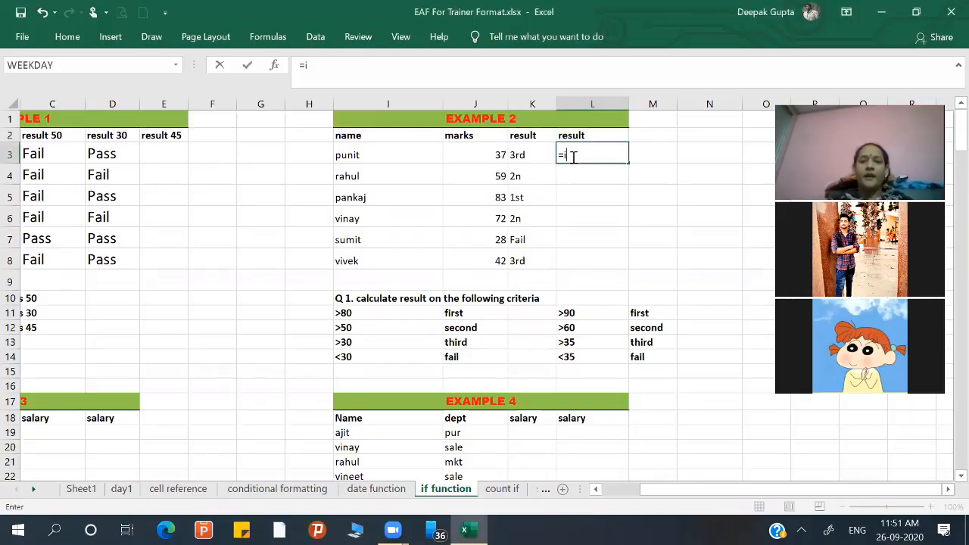
{"action": "type", "text": "f("}
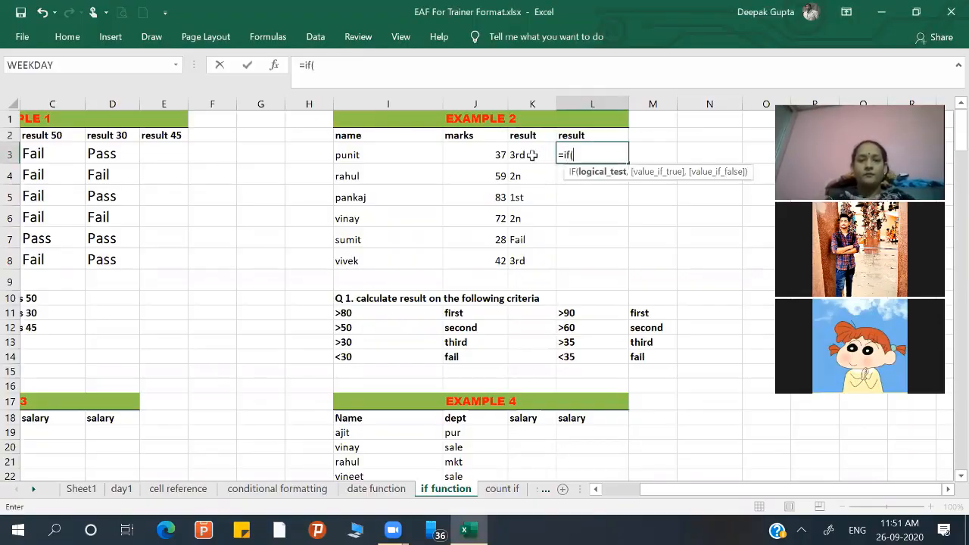
{"action": "left_click", "coordinate": [493, 155]}
{"action": "type", "text": ">"}
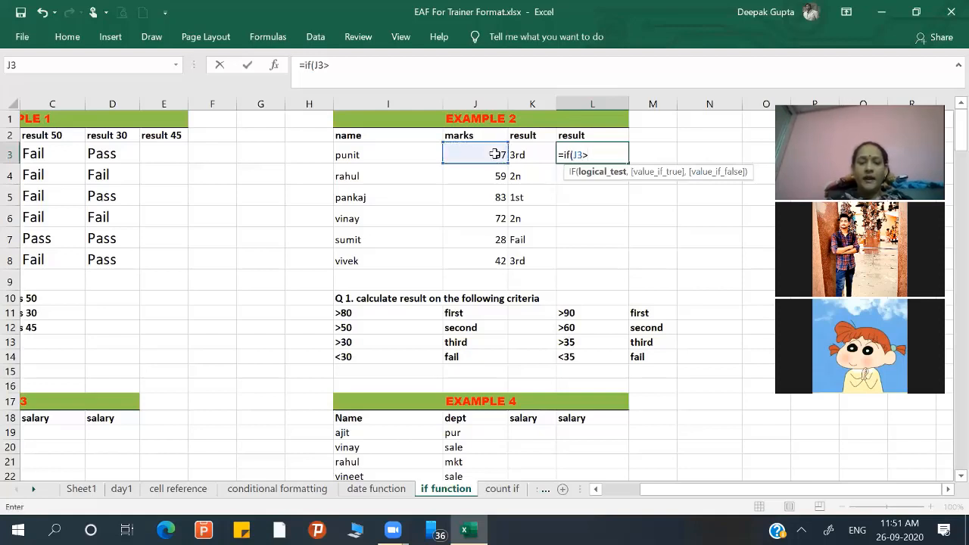
{"action": "type", "text": "90"}
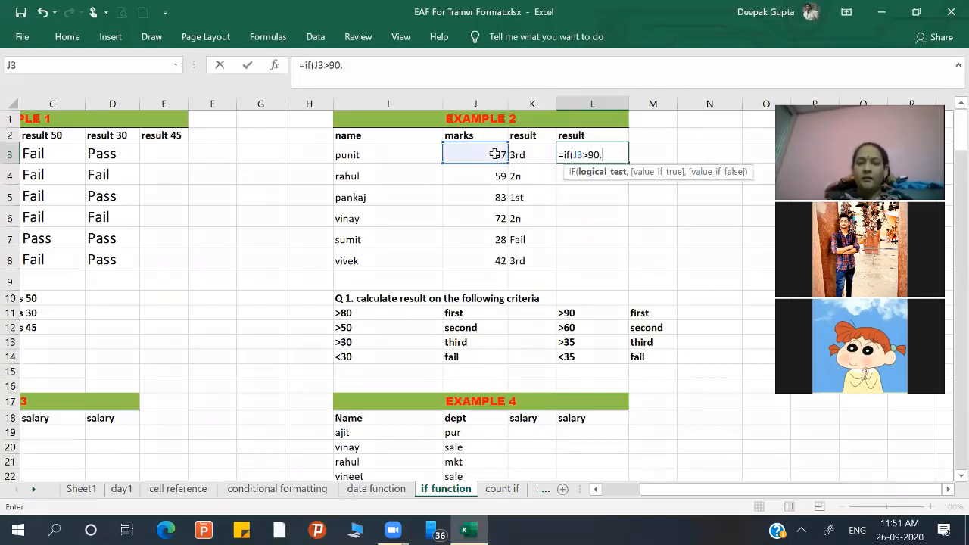
{"action": "type", "text": "m"}
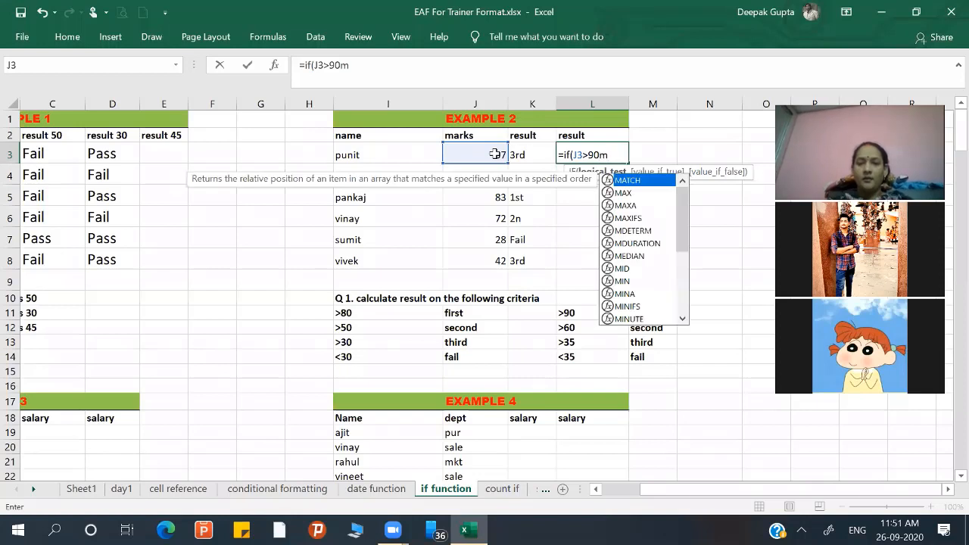
{"action": "key", "text": "BackSpace"}
{"action": "type", "text": "m"}
{"action": "key", "text": "BackSpace"}
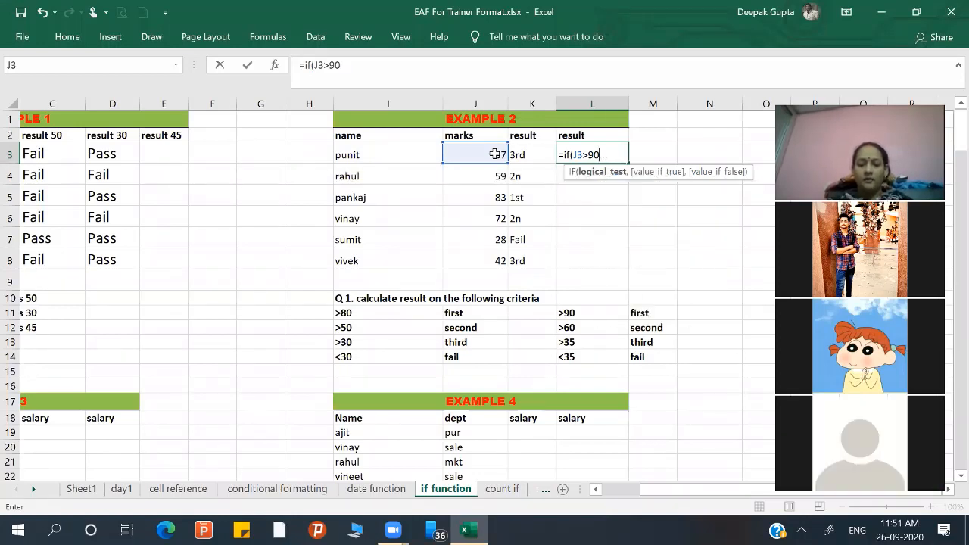
{"action": "type", "text": ","}
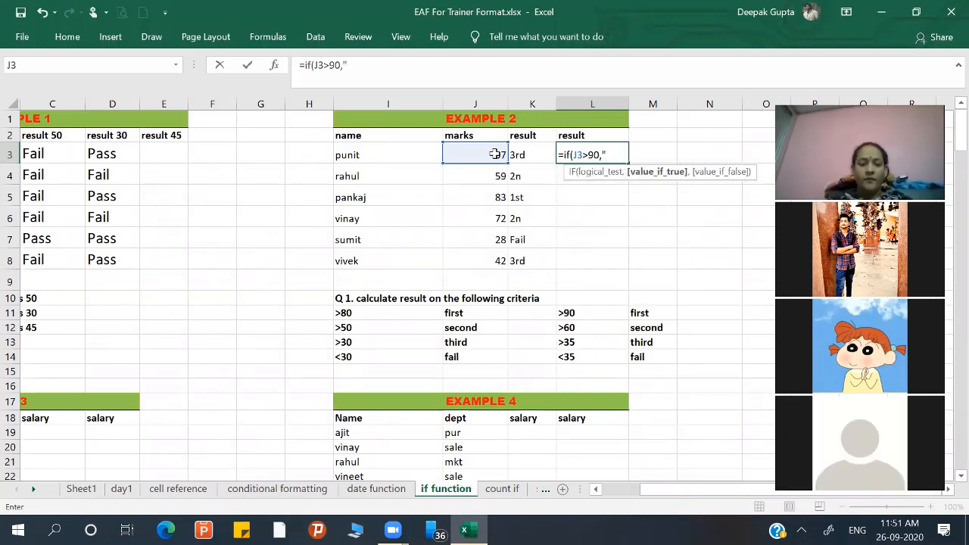
{"action": "type", "text": "\"1st"}
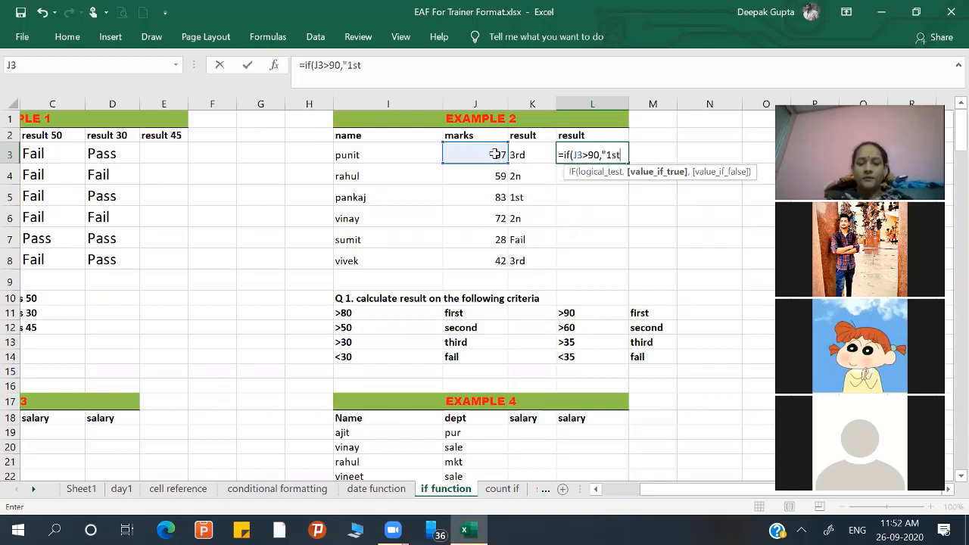
{"action": "type", "text": "\","}
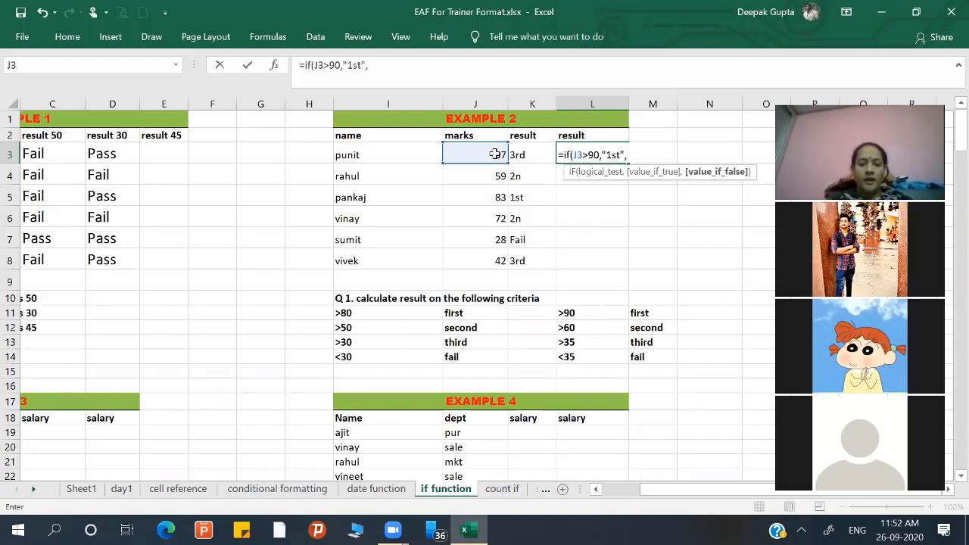
- Nest a second IF as the false value in L3's formula, testing J3>60 and returning "2nd"
{"action": "type", "text": "if("}
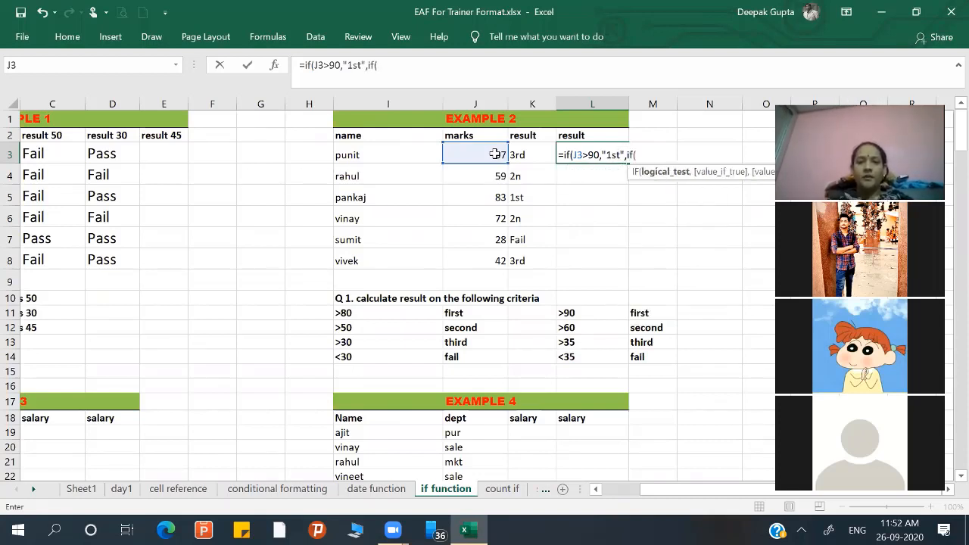
{"action": "left_click", "coordinate": [495, 154]}
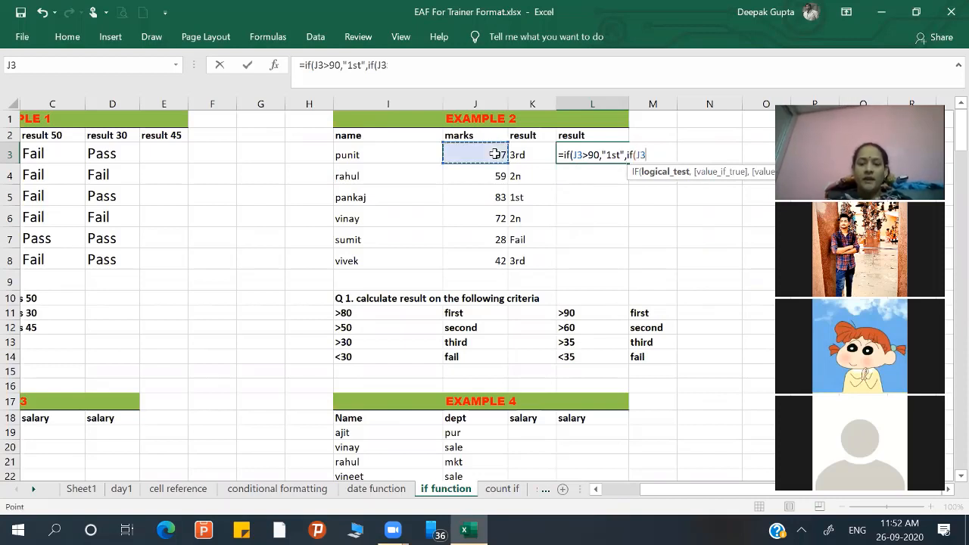
{"action": "type", "text": ">"}
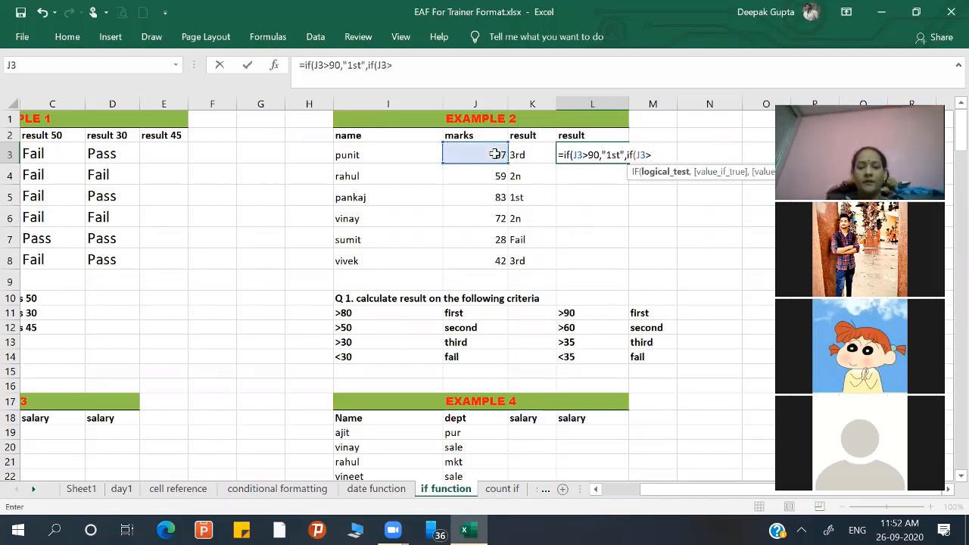
{"action": "type", "text": "60,"}
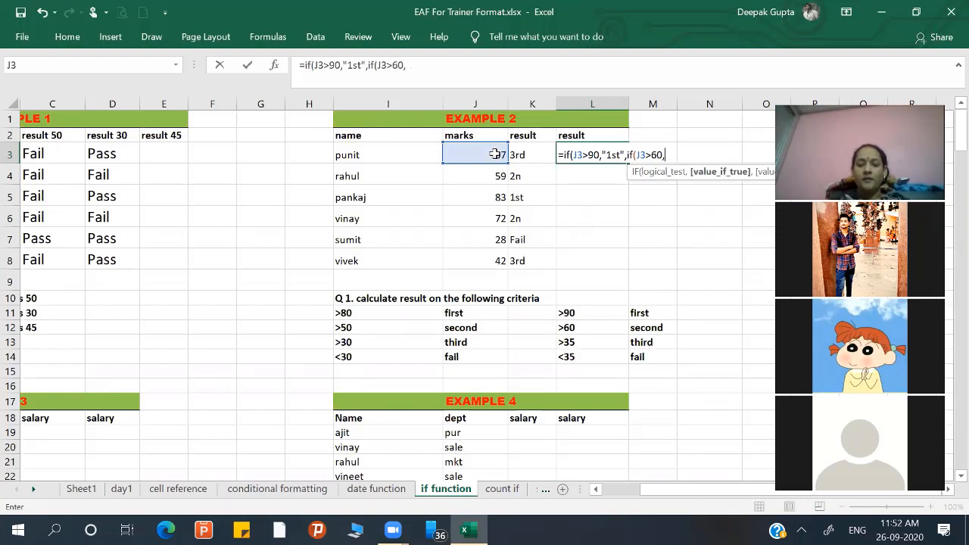
{"action": "type", "text": "\"2"}
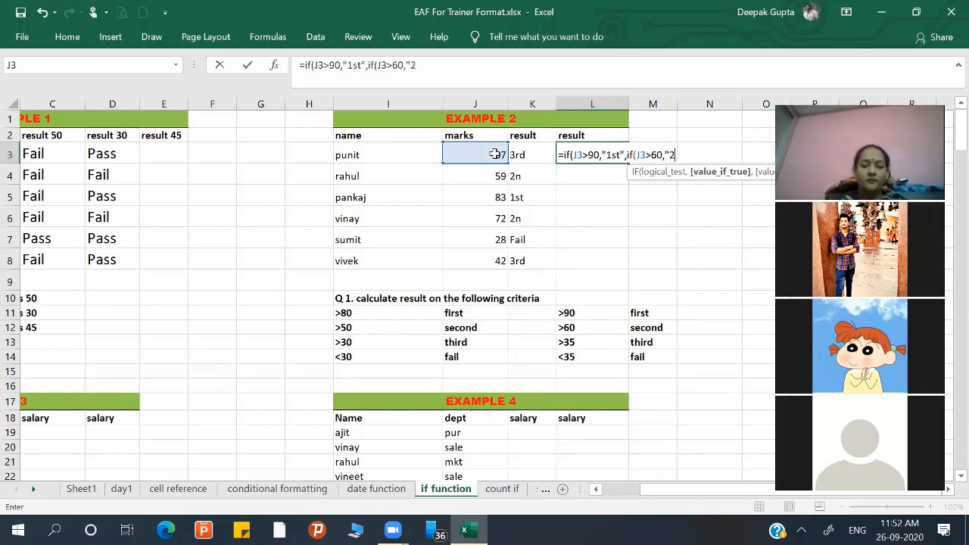
{"action": "type", "text": "nd\","}
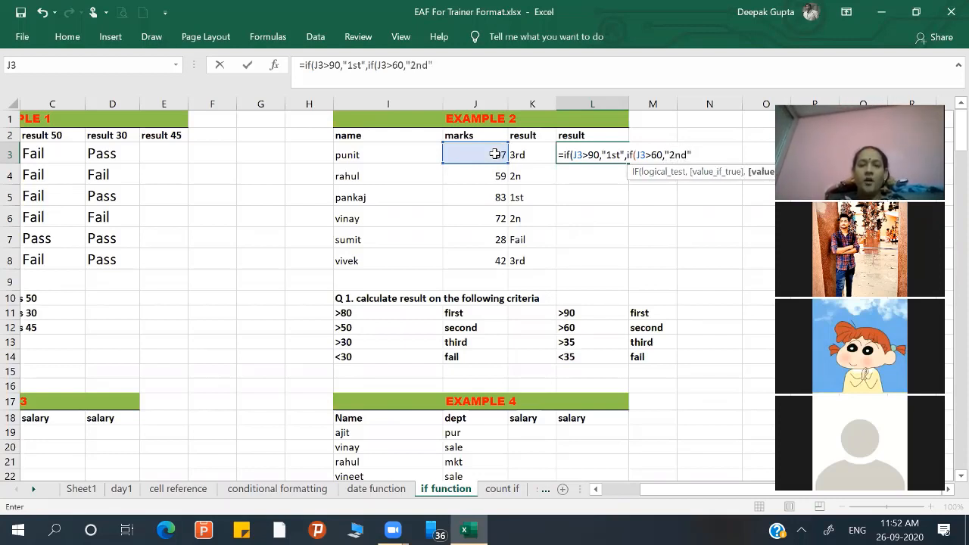
- Nest a third IF as the next false value in L3's formula, testing J3>35 and returning "3rd"
{"action": "type", "text": "if("}
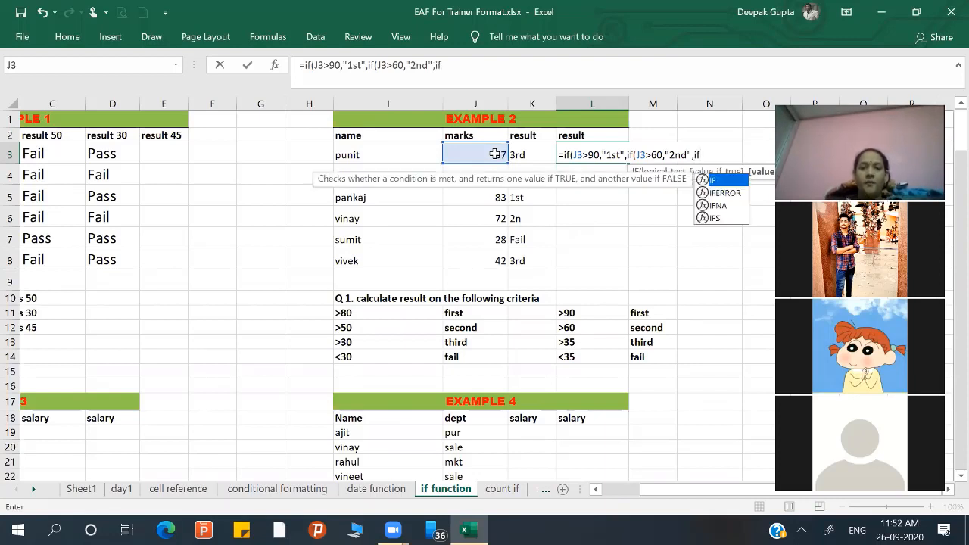
{"action": "left_click", "coordinate": [494, 154]}
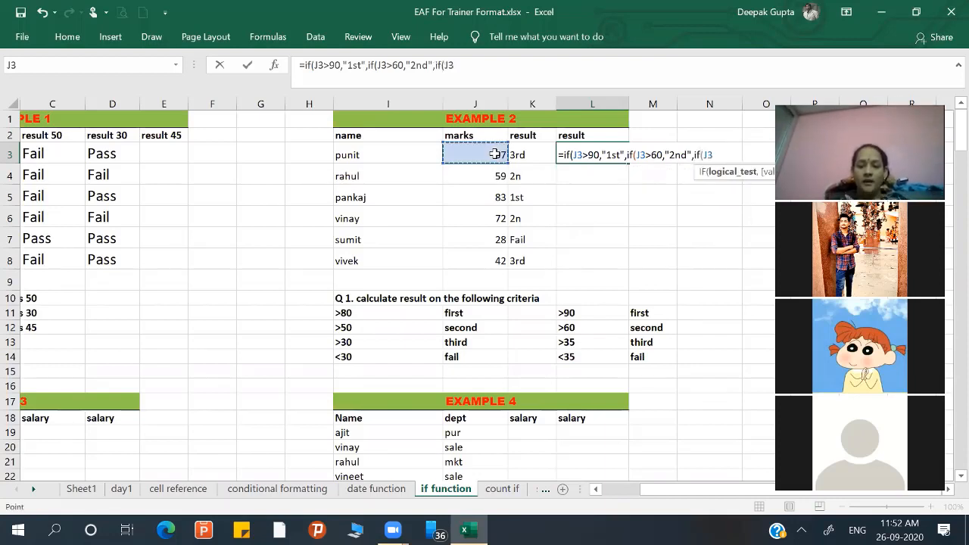
{"action": "type", "text": ">"}
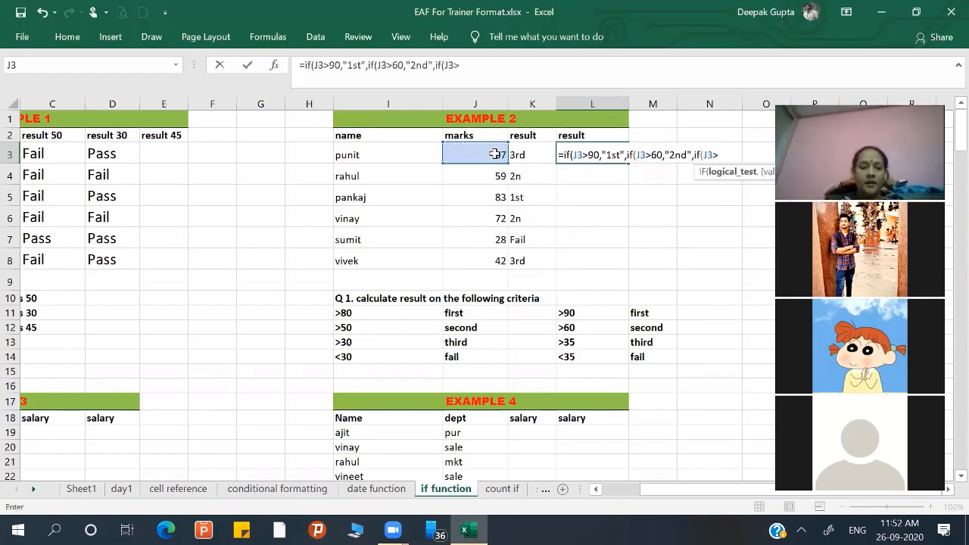
{"action": "type", "text": "35"}
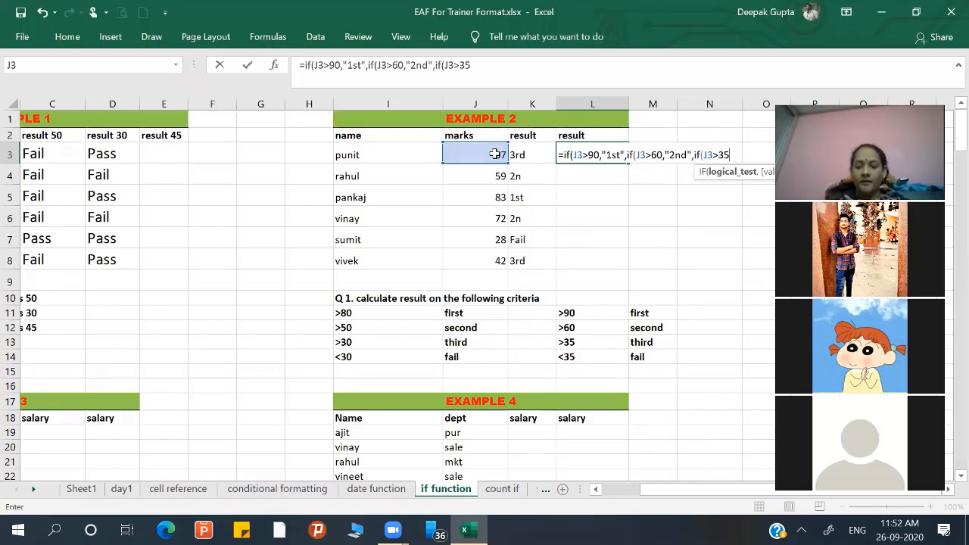
{"action": "type", "text": ","}
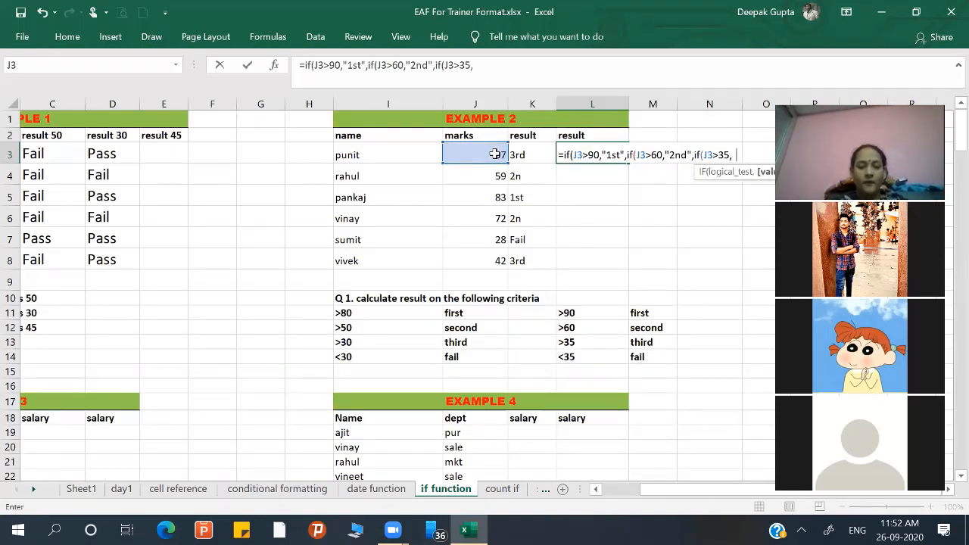
{"action": "type", "text": "\"3rd"}
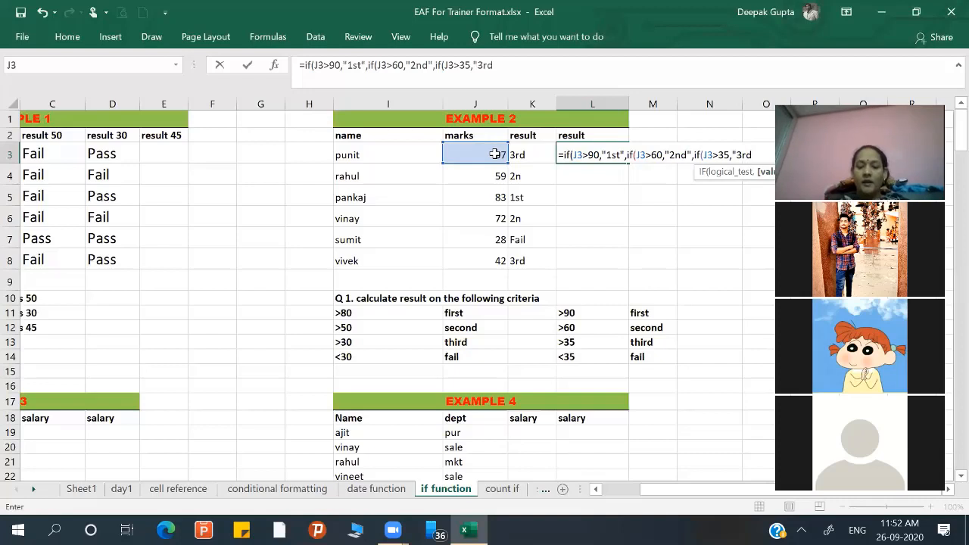
{"action": "type", "text": "\","}
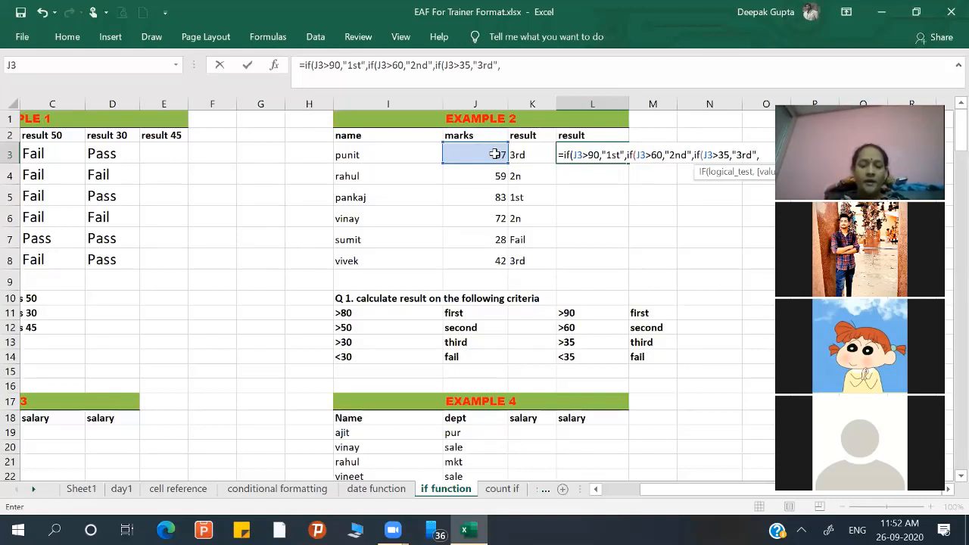
- Finish L3's nested IF formula with "Fail" as the final false value and fill it down through L8
{"action": "type", "text": "F"}
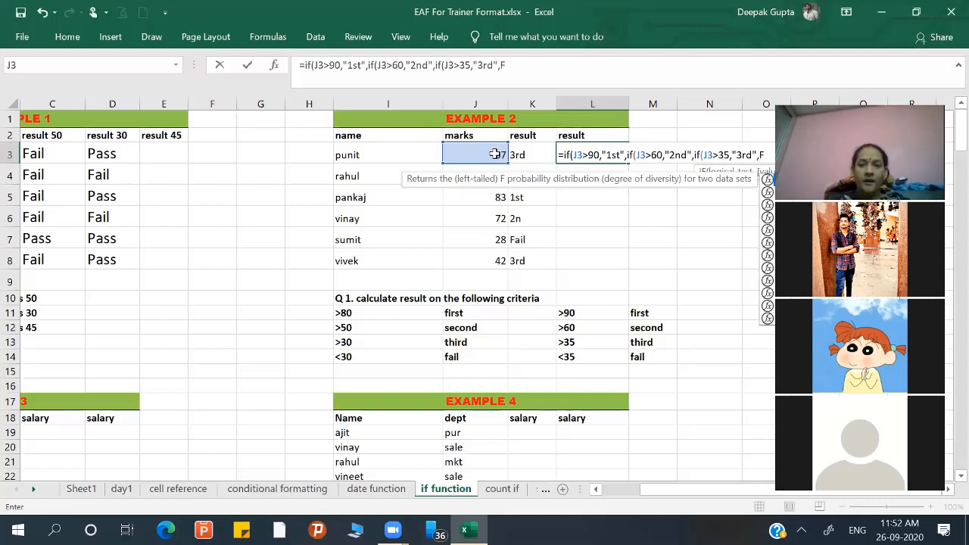
{"action": "key", "text": "BackSpace"}
{"action": "type", "text": "\""}
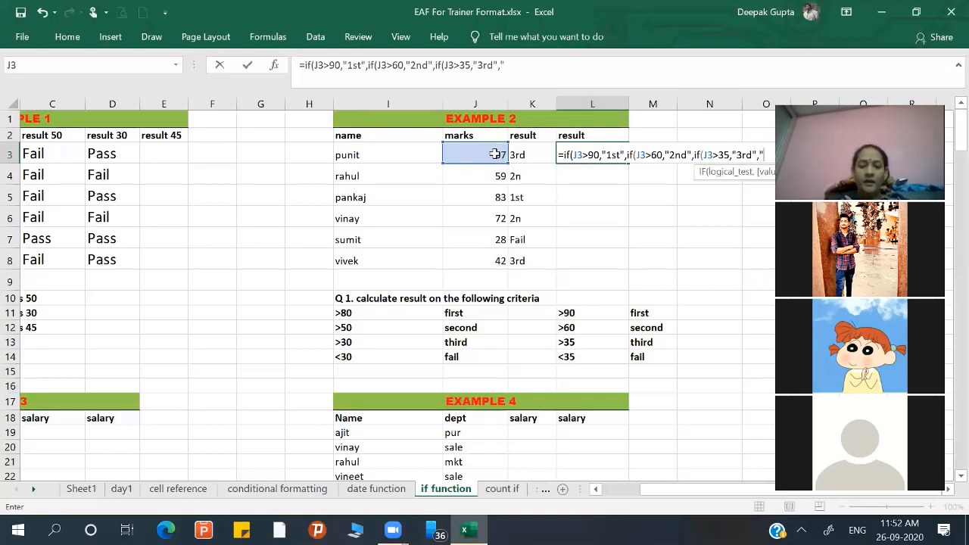
{"action": "type", "text": "Fail"}
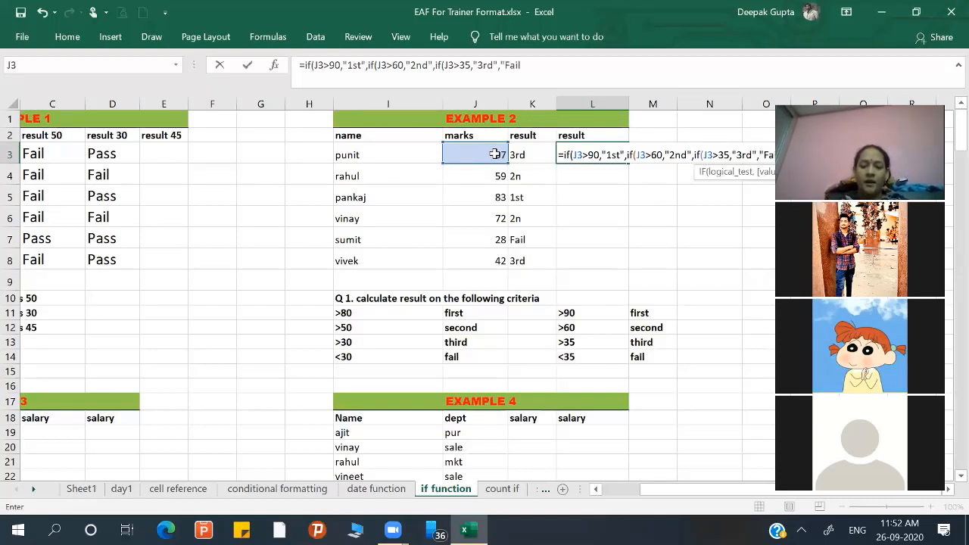
{"action": "type", "text": "\""}
{"action": "type", "text": ")))"}
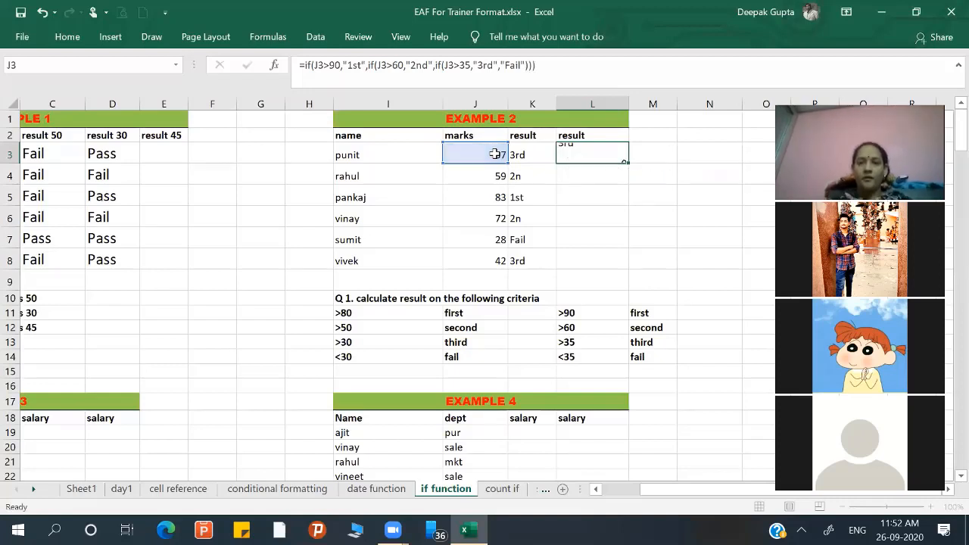
{"action": "key", "text": "Return"}
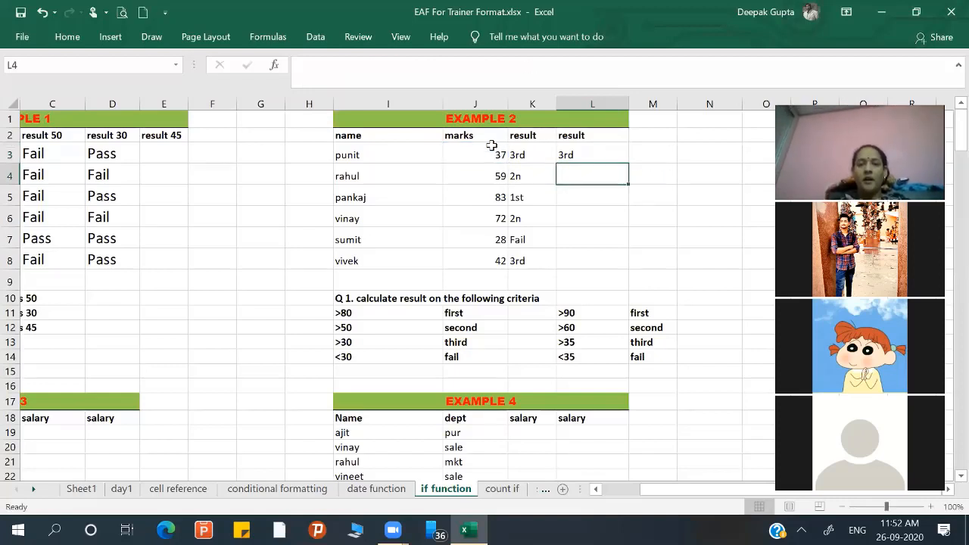
{"action": "left_click", "coordinate": [574, 156]}
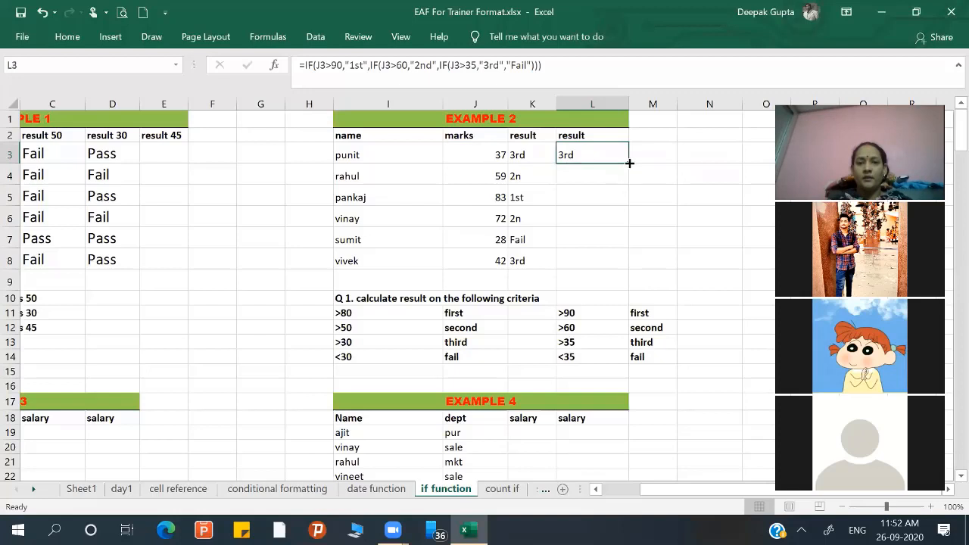
{"action": "left_click_drag", "start_coordinate": [629, 163], "coordinate": [618, 263]}
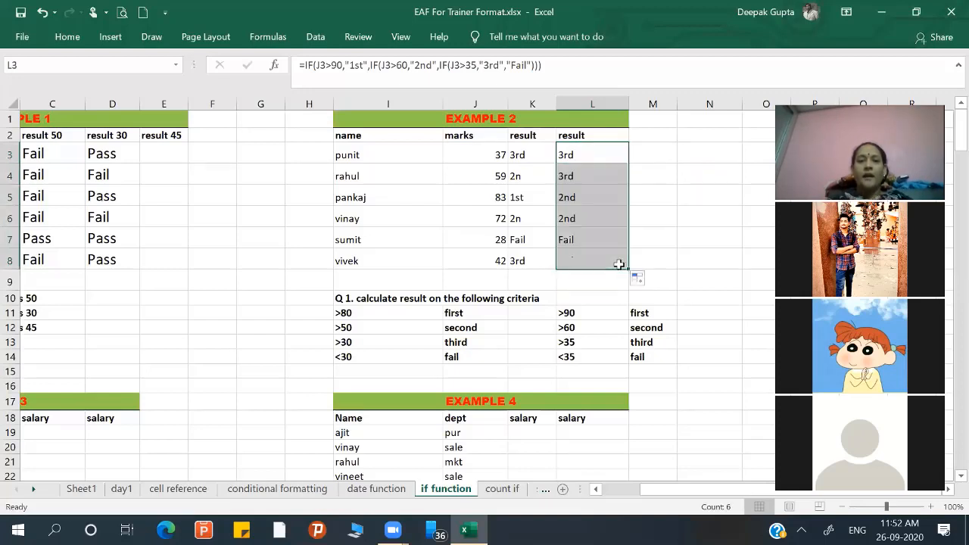
- Change the marks in J3 to 92 to test both result formulas
{"action": "left_click", "coordinate": [491, 155]}
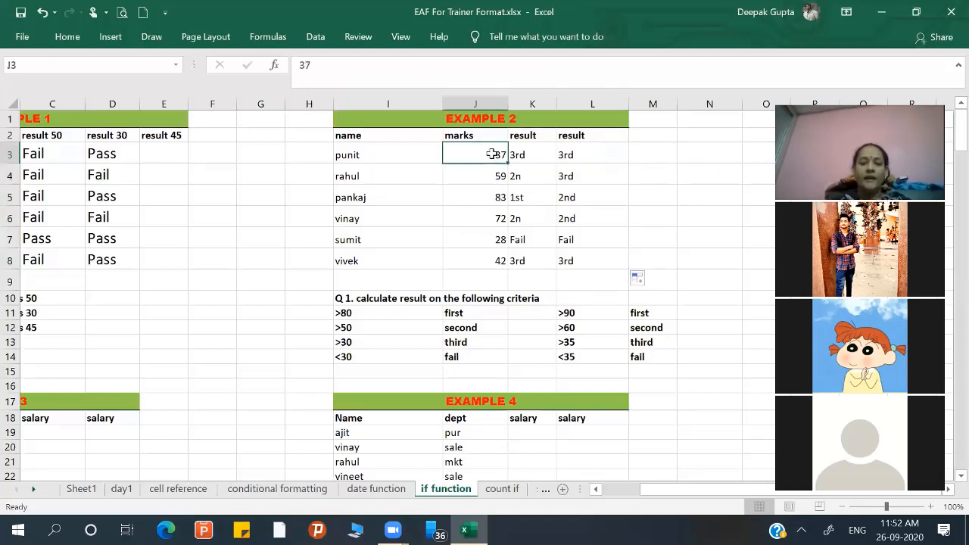
{"action": "type", "text": "92"}
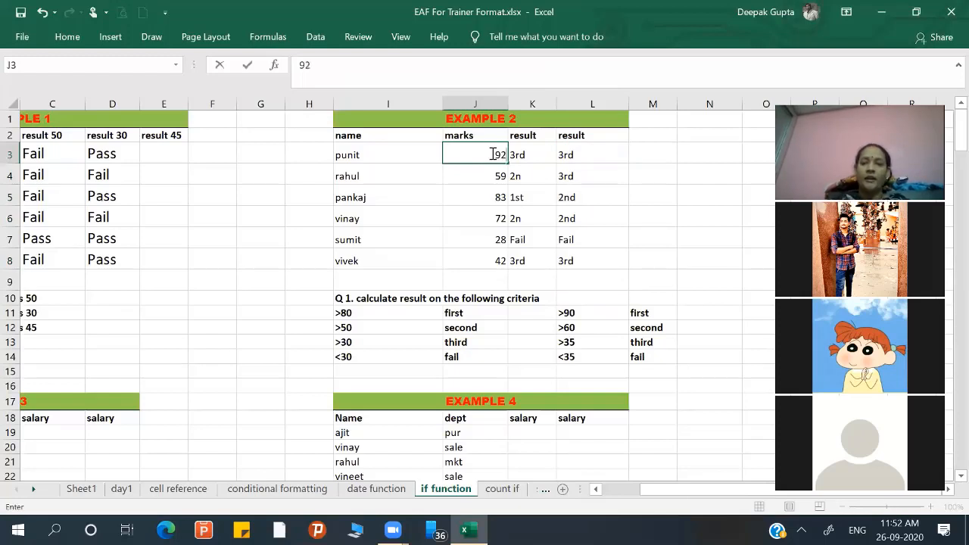
{"action": "key", "text": "Return"}
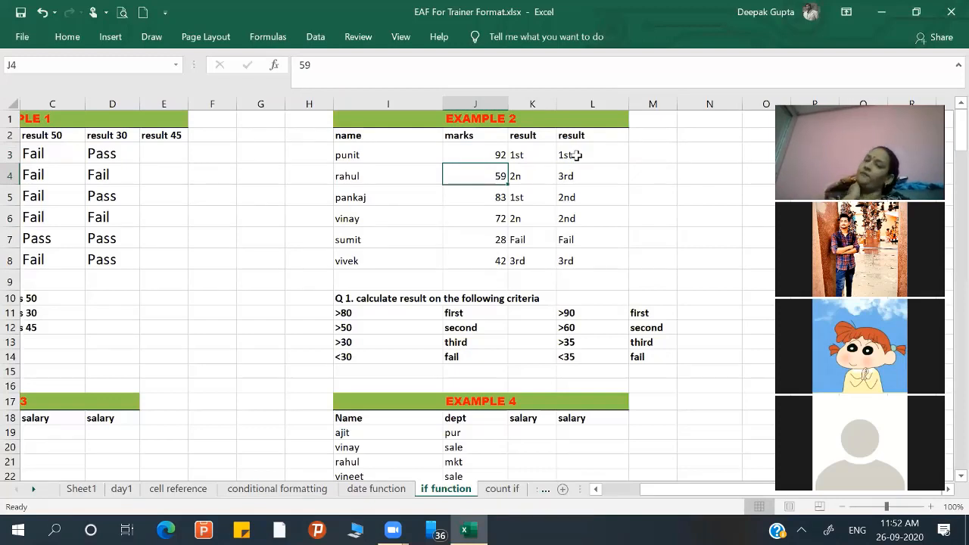
- Examine the Example 3 table and its salary criteria for the pur and sale departments
{"action": "left_click", "coordinate": [958, 476]}
{"action": "left_click", "coordinate": [958, 477]}
{"action": "left_click", "coordinate": [958, 477]}
{"action": "left_click", "coordinate": [957, 477]}
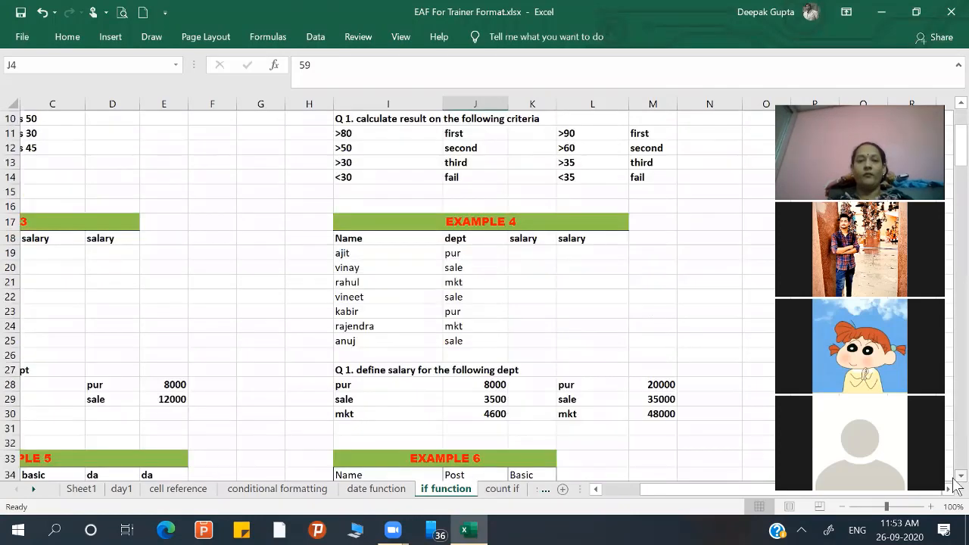
{"action": "left_click_drag", "start_coordinate": [669, 492], "coordinate": [605, 492]}
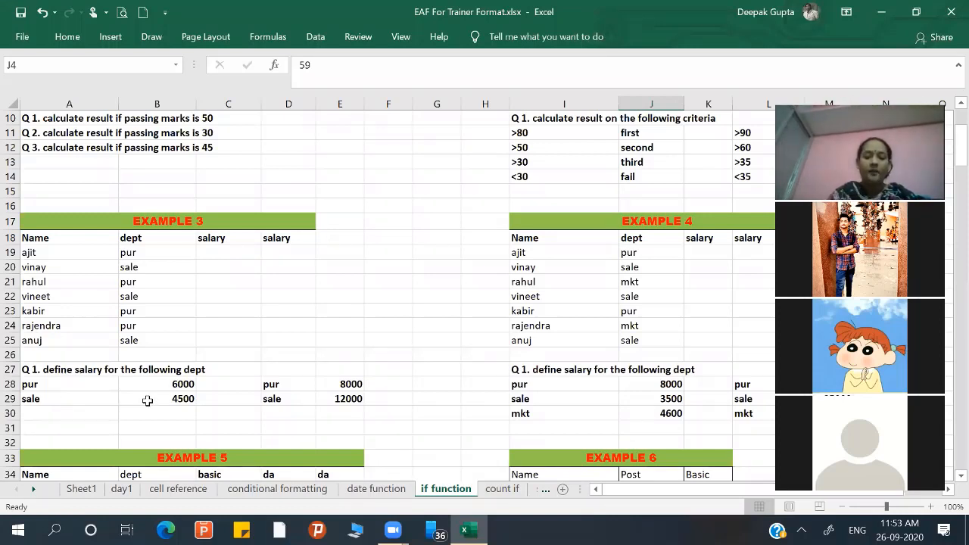
{"action": "type", "text": "=i"}
{"action": "key", "text": "Escape"}
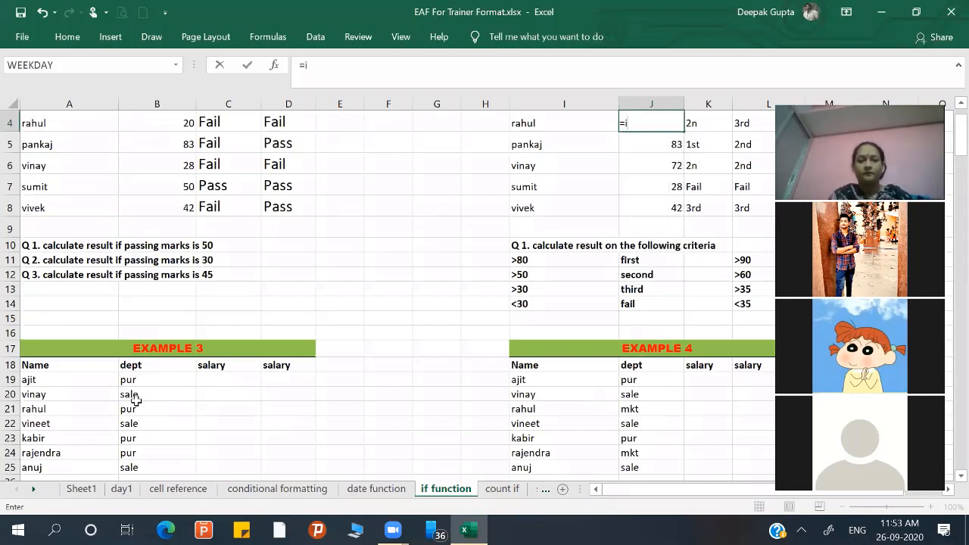
{"action": "key", "text": "Escape"}
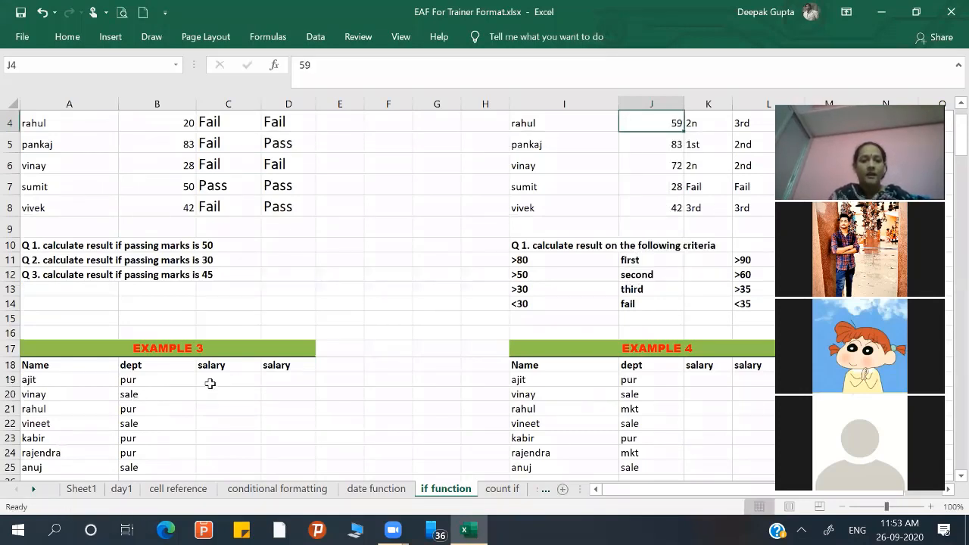
- Enter an IF formula in C19 that returns 6000 when B19 equals "Pur" and 4500 otherwise
{"action": "left_click", "coordinate": [214, 381]}
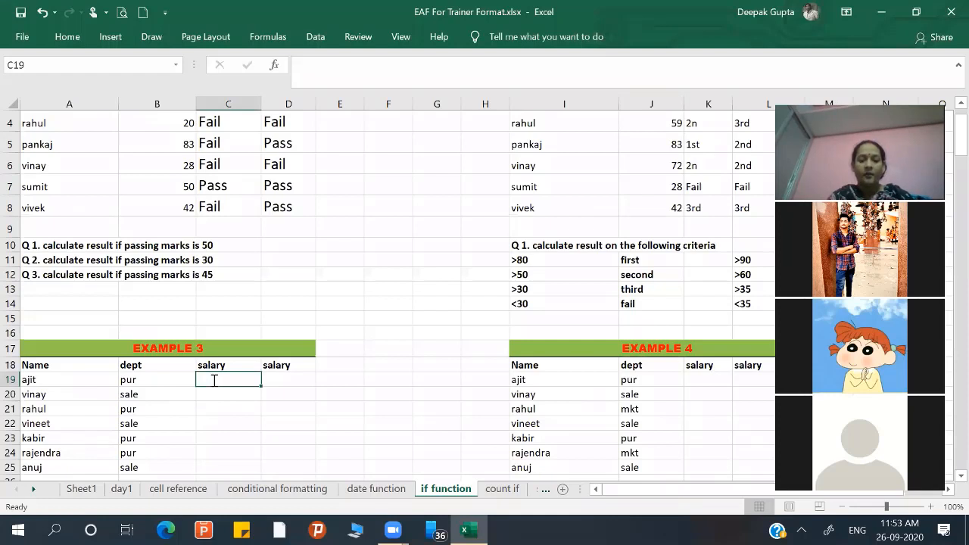
{"action": "type", "text": "=if("}
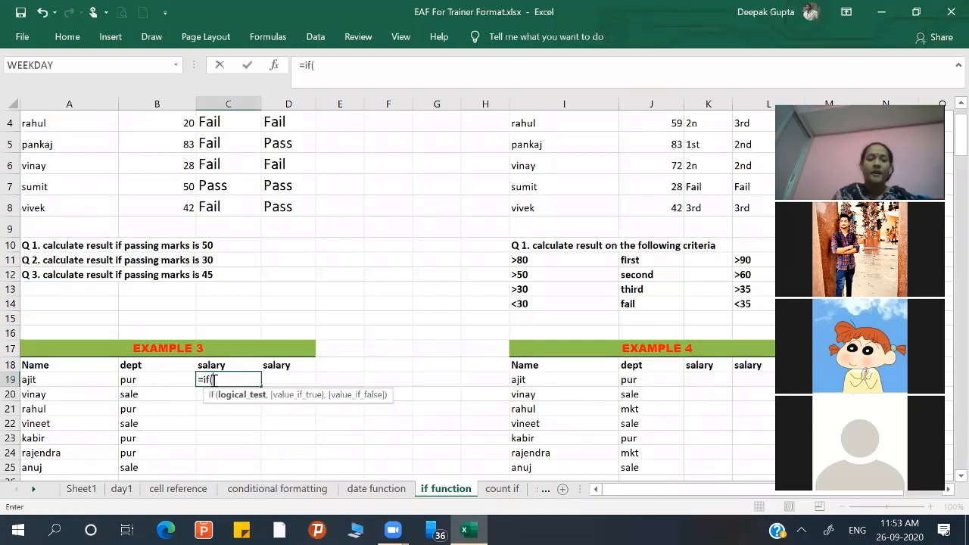
{"action": "left_click", "coordinate": [150, 379]}
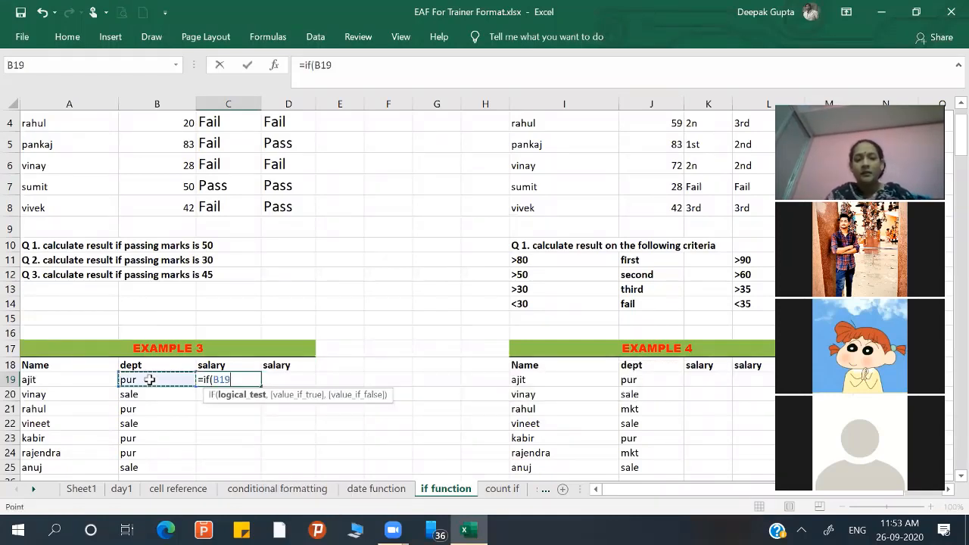
{"action": "type", "text": "="}
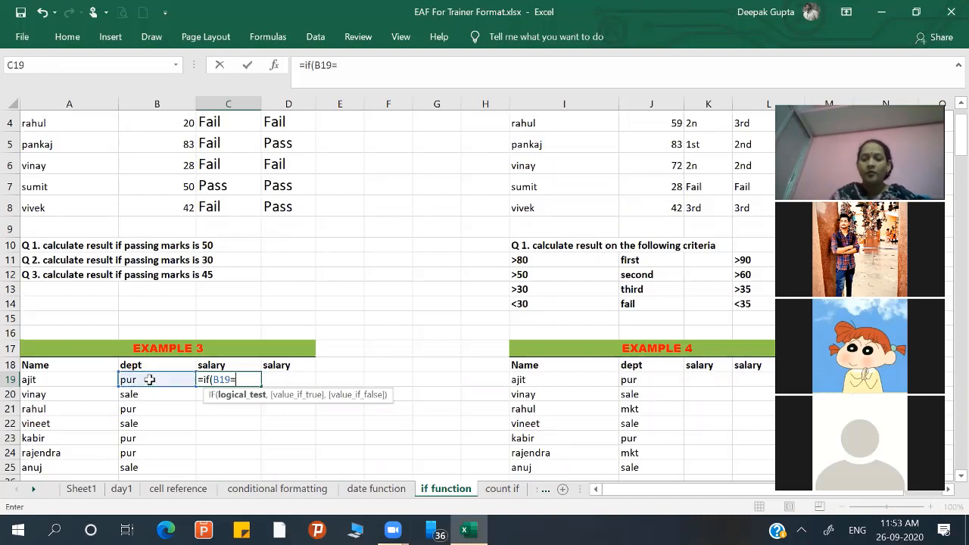
{"action": "type", "text": "\"Pur"}
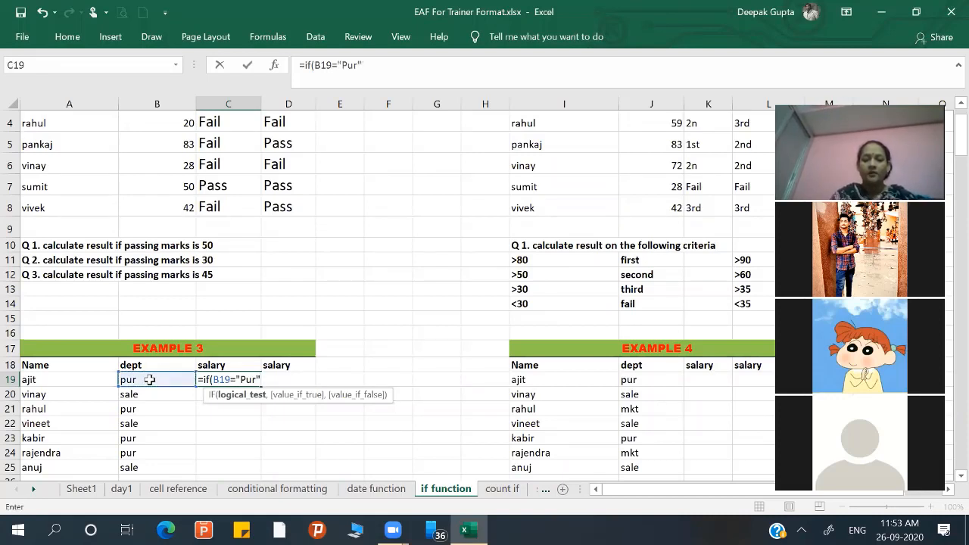
{"action": "type", "text": "\","}
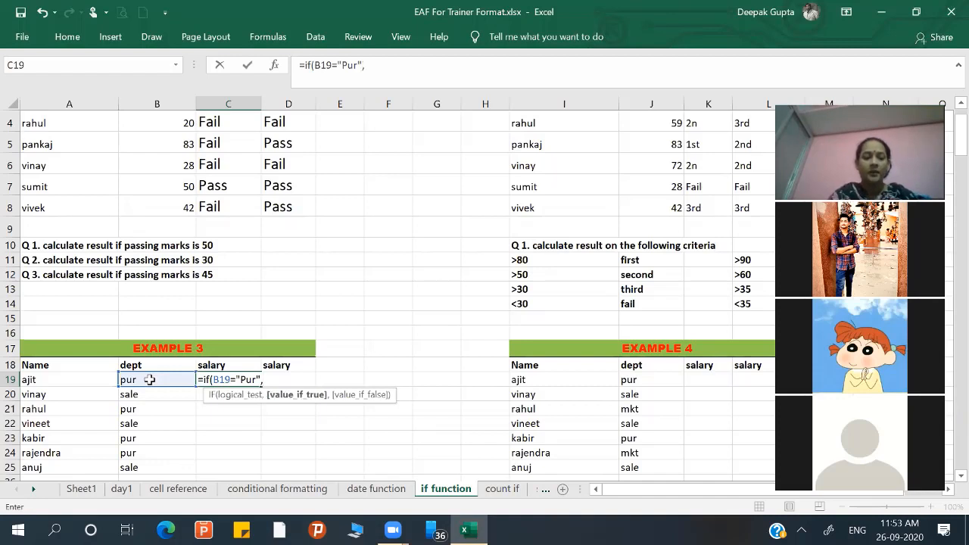
{"action": "type", "text": "600"}
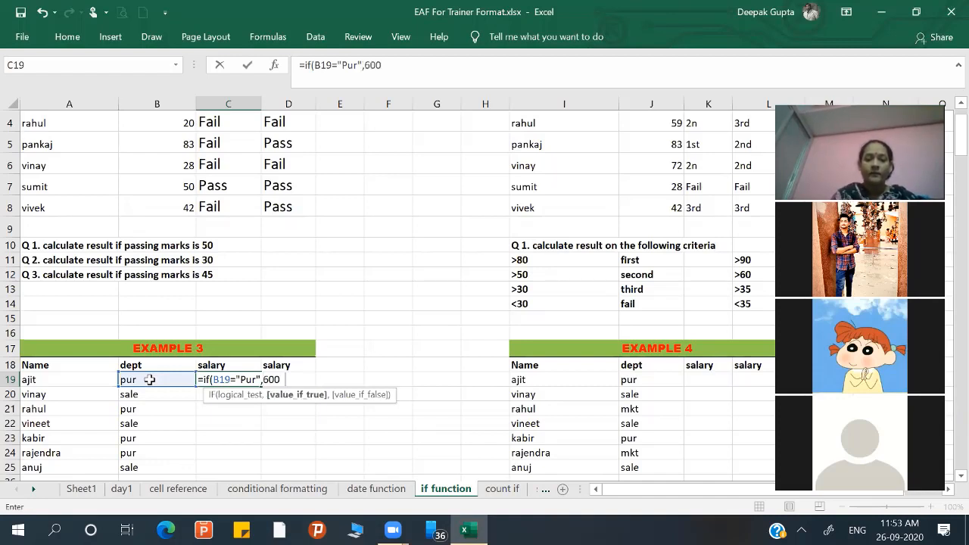
{"action": "type", "text": "0,"}
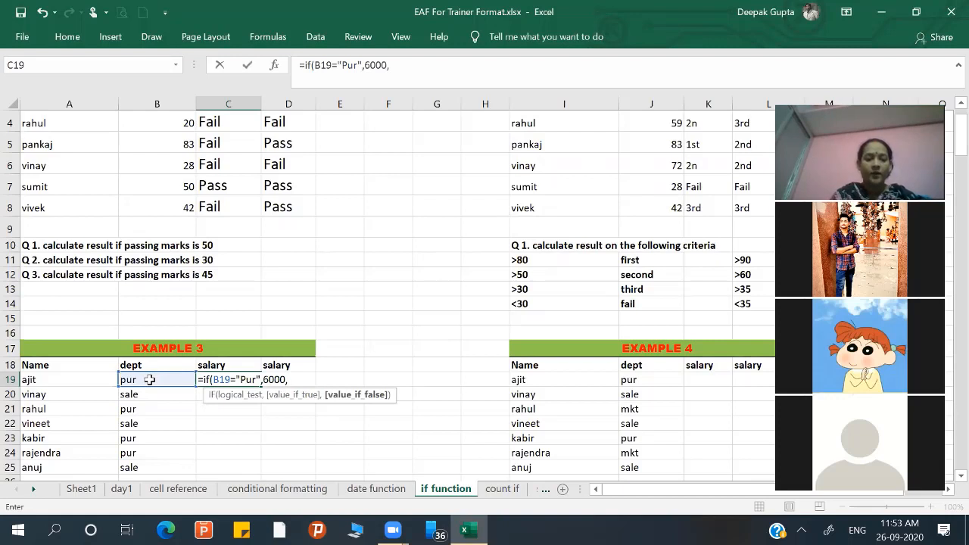
{"action": "type", "text": "4500"}
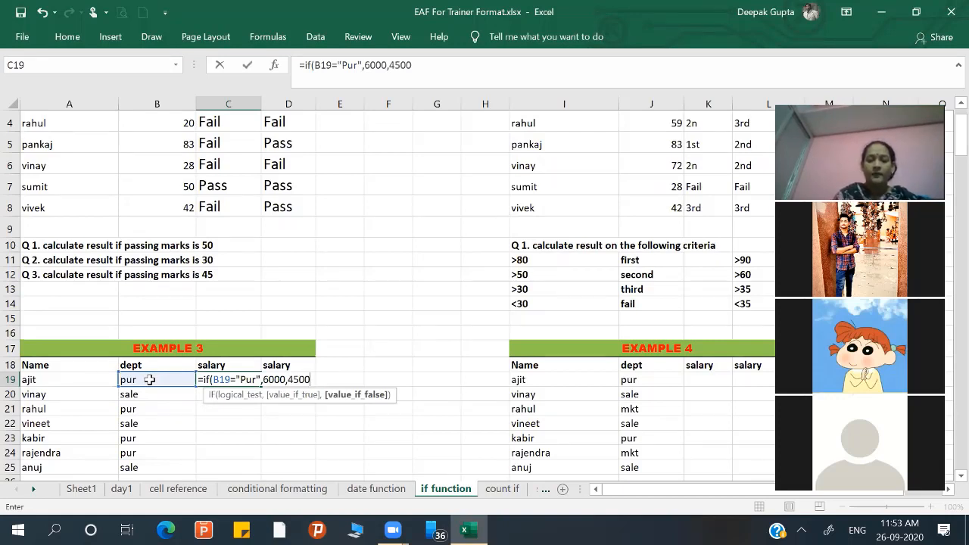
{"action": "type", "text": ")"}
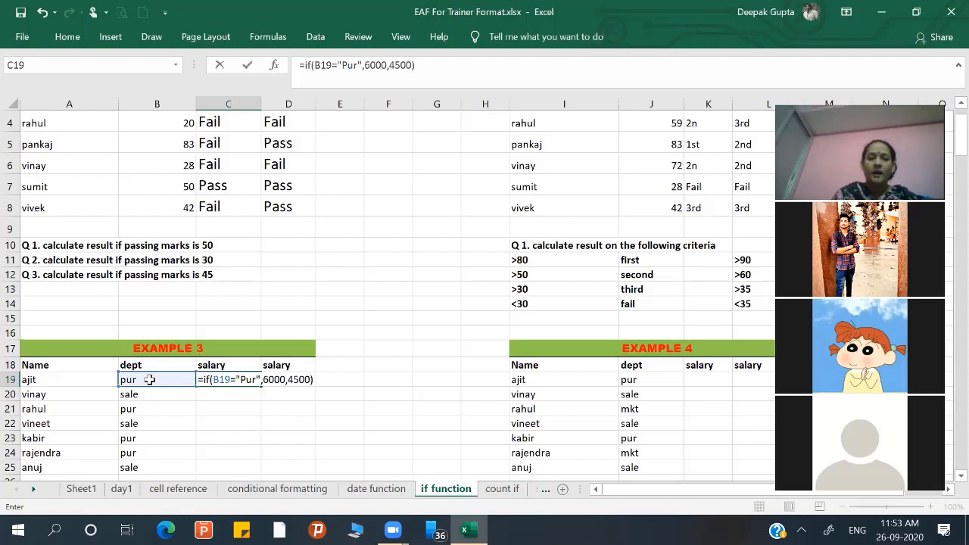
{"action": "key", "text": "Return"}
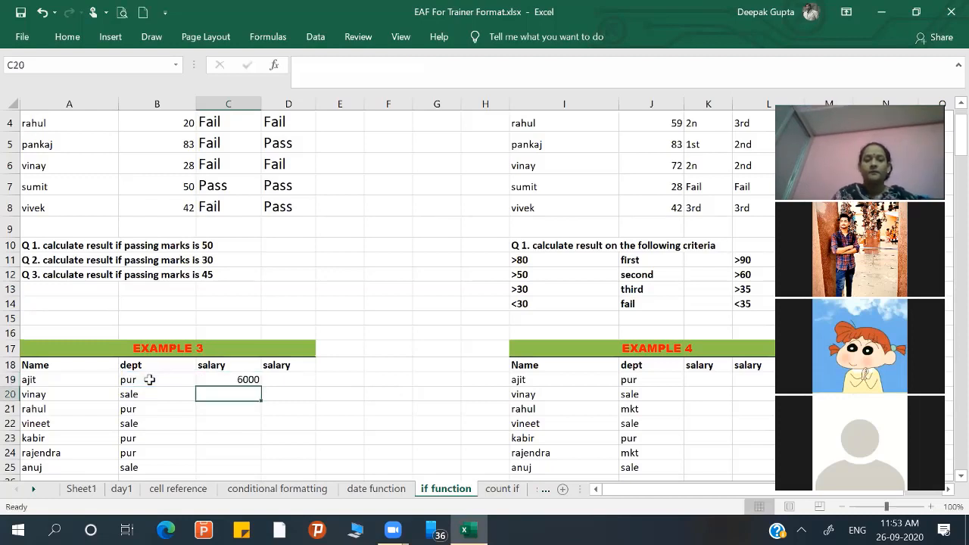
- Fill C19's salary formula down through C25 and check the copied formulas in the column
{"action": "left_click", "coordinate": [246, 379]}
{"action": "left_click_drag", "start_coordinate": [261, 385], "coordinate": [247, 474]}
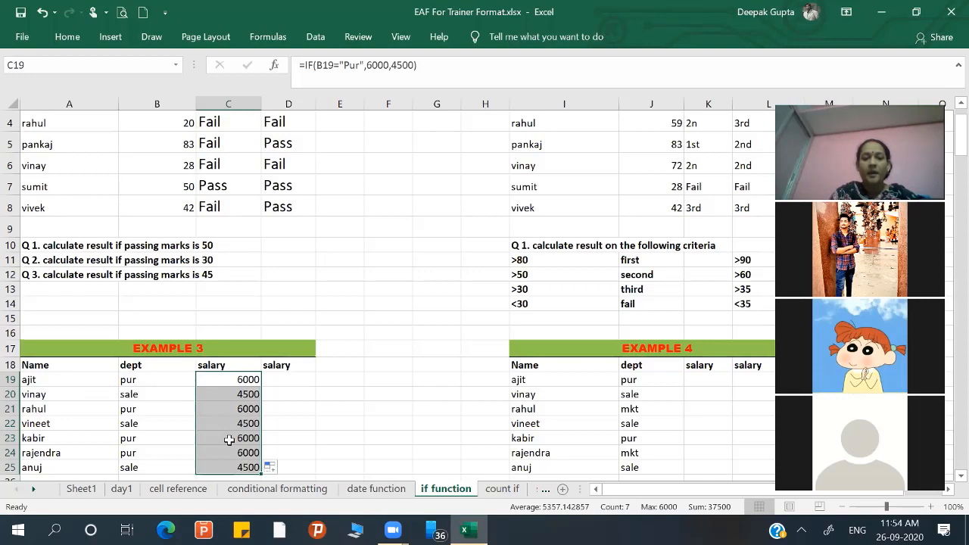
{"action": "left_click", "coordinate": [228, 440]}
{"action": "left_click", "coordinate": [234, 454]}
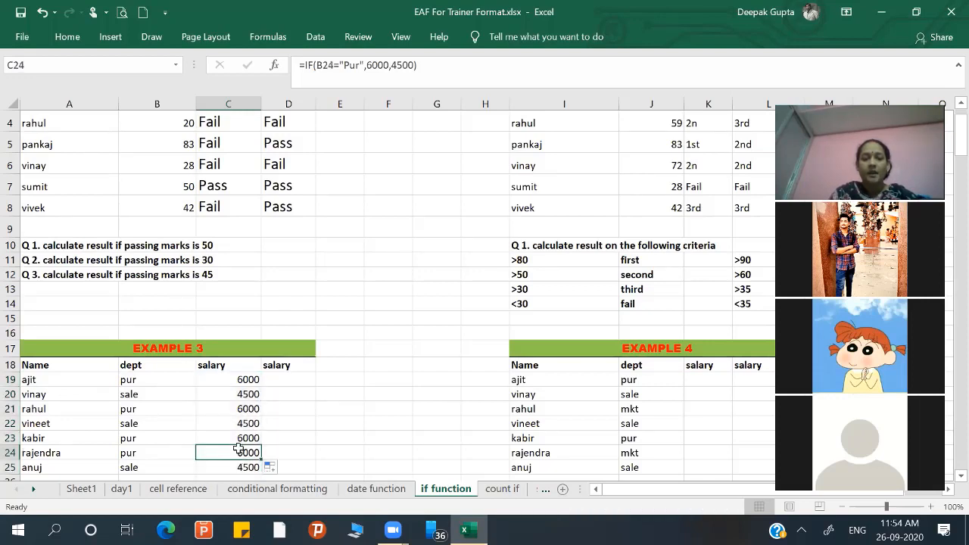
{"action": "left_click", "coordinate": [241, 410]}
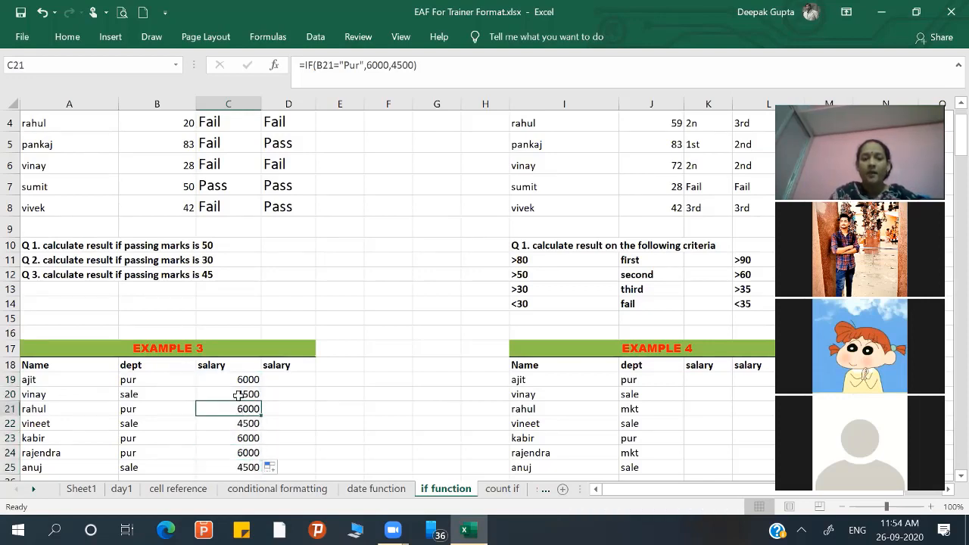
- Change the department in B20 to mkt and check the salary formula in C20
{"action": "left_click", "coordinate": [238, 394]}
{"action": "left_click", "coordinate": [237, 469]}
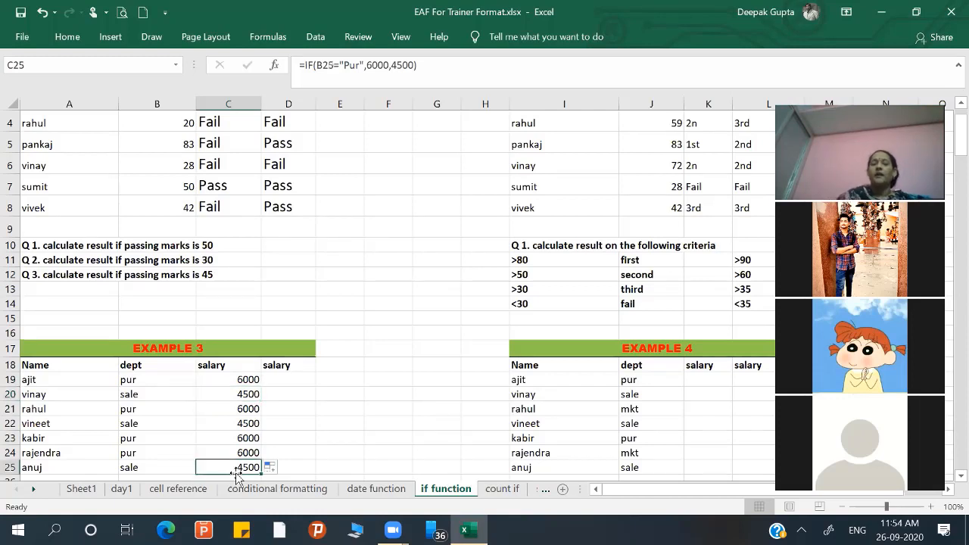
{"action": "left_click", "coordinate": [133, 393]}
{"action": "type", "text": "MKT"}
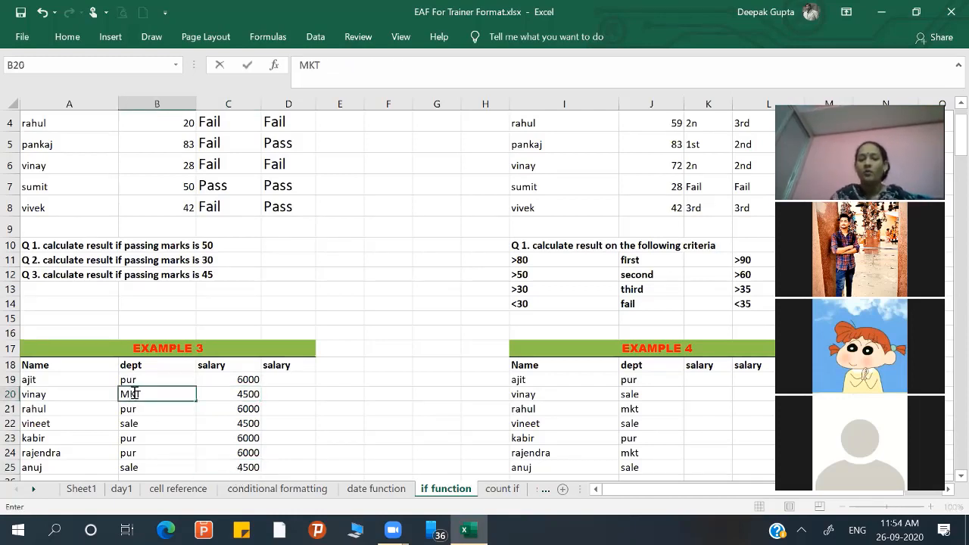
{"action": "key", "text": "Return"}
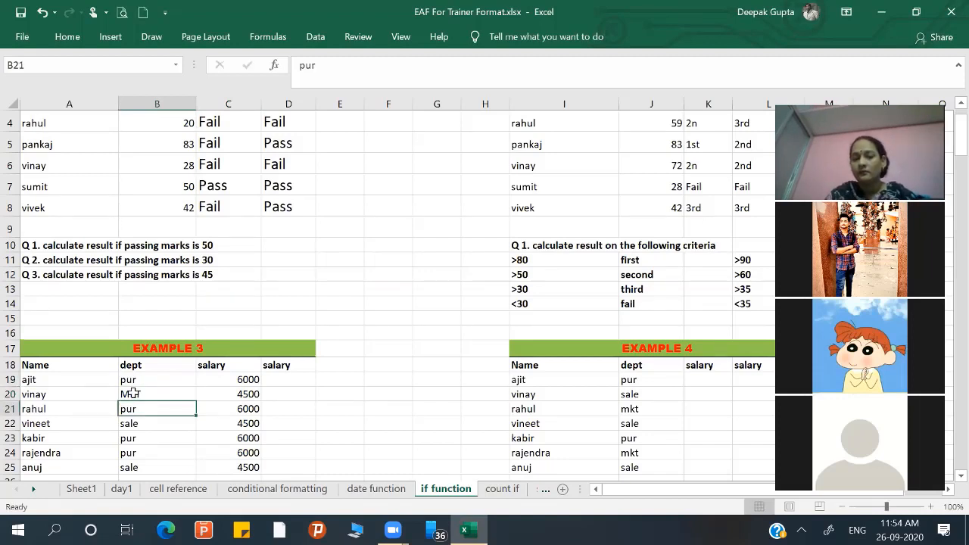
{"action": "left_click", "coordinate": [133, 393]}
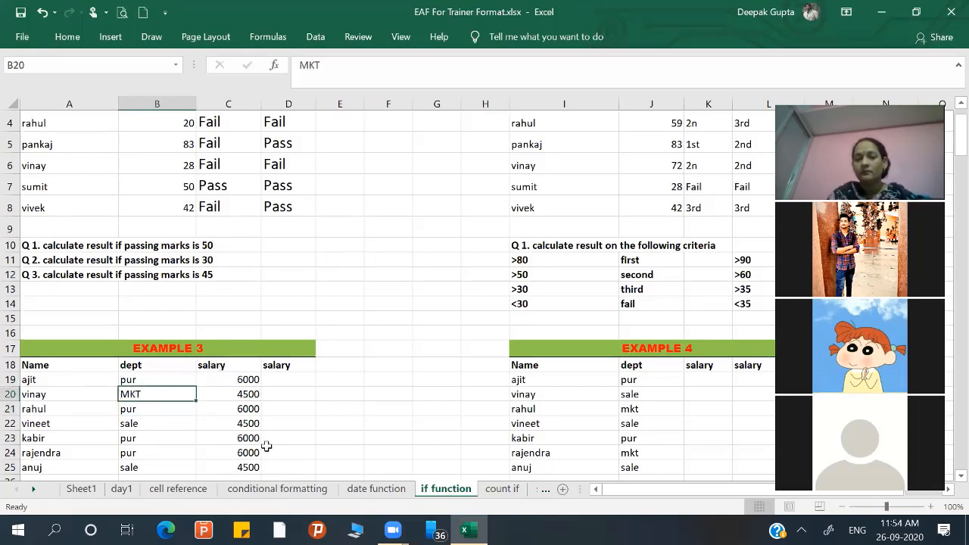
{"action": "type", "text": "m"}
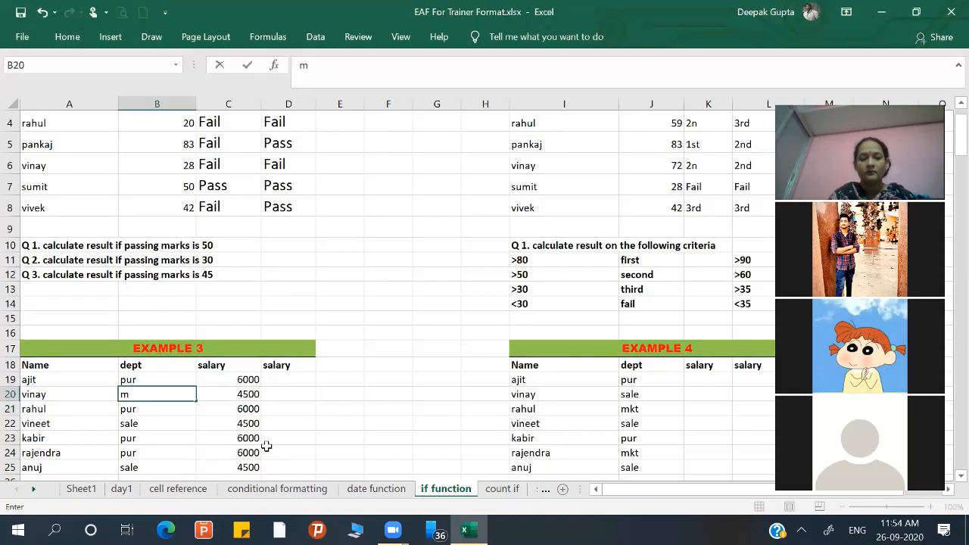
{"action": "type", "text": "kt"}
{"action": "key", "text": "Return"}
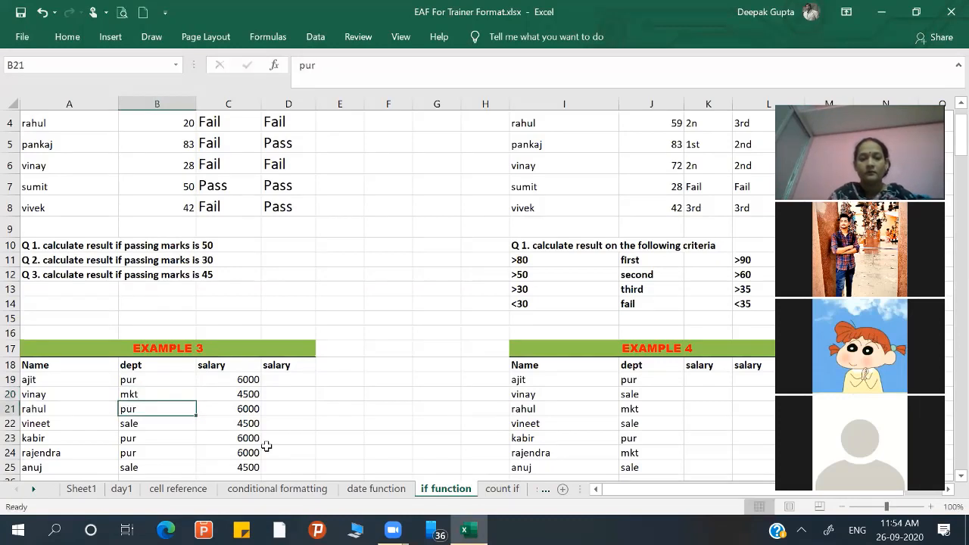
{"action": "left_click", "coordinate": [242, 393]}
{"action": "double_click", "coordinate": [241, 394]}
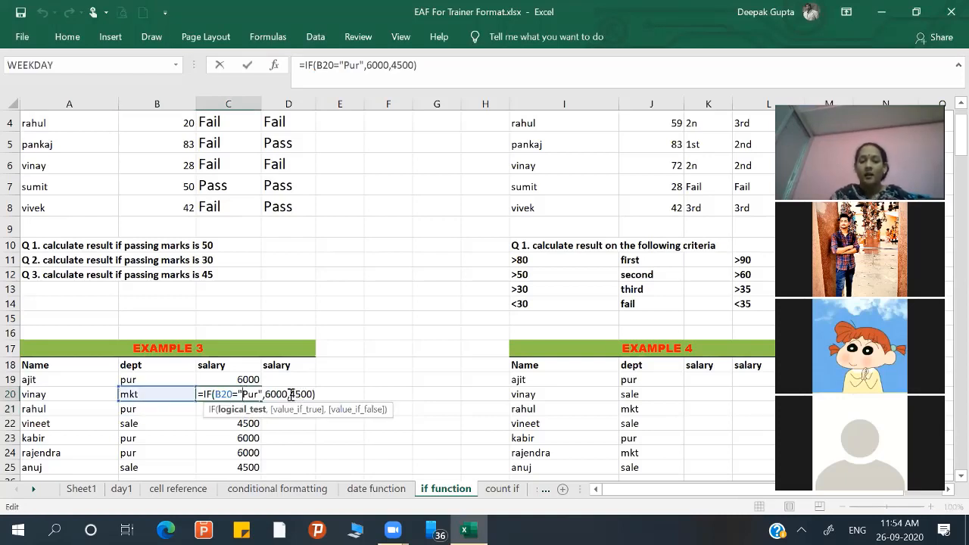
{"action": "key", "text": "Return"}
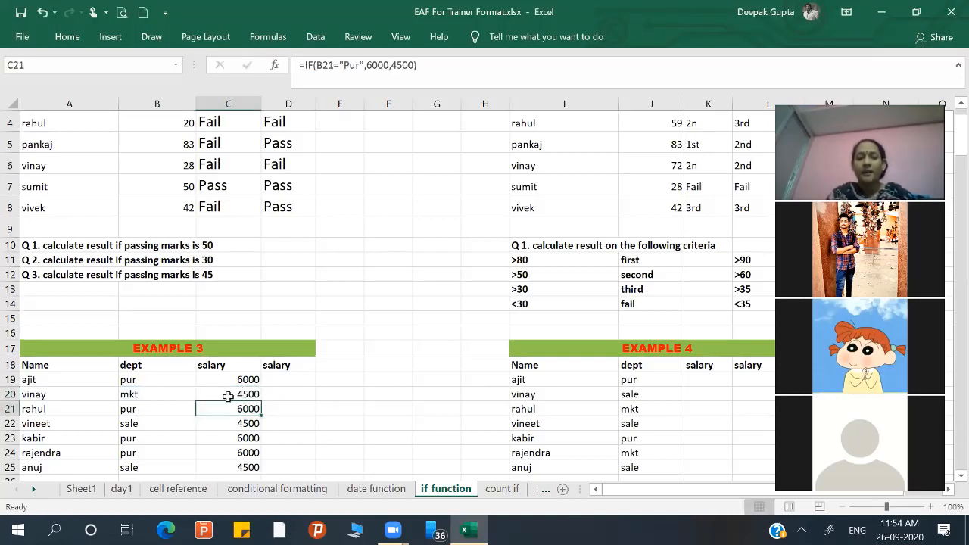
- Insert a nested IF into the false branch of C19's salary formula, testing whether B19 equals "sale"
{"action": "double_click", "coordinate": [246, 379]}
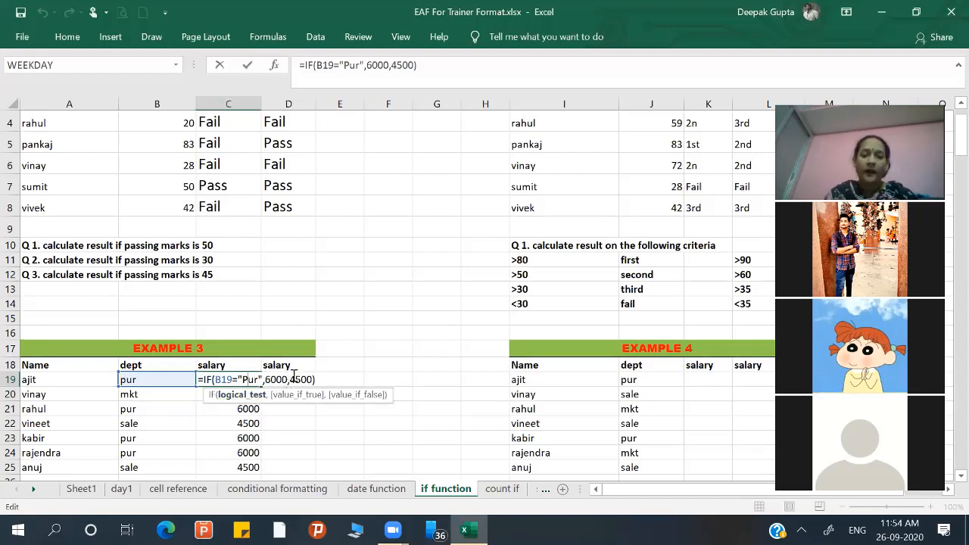
{"action": "left_click", "coordinate": [291, 381]}
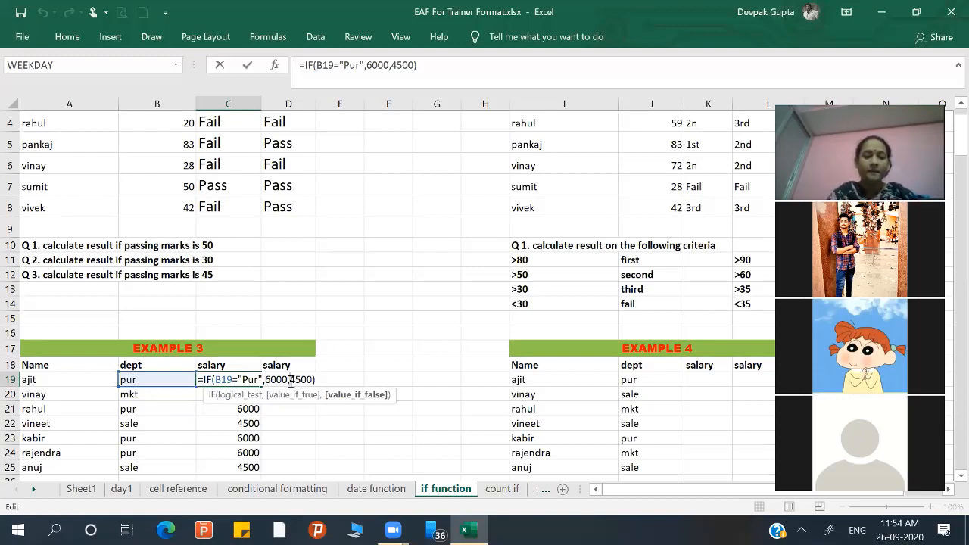
{"action": "type", "text": "if("}
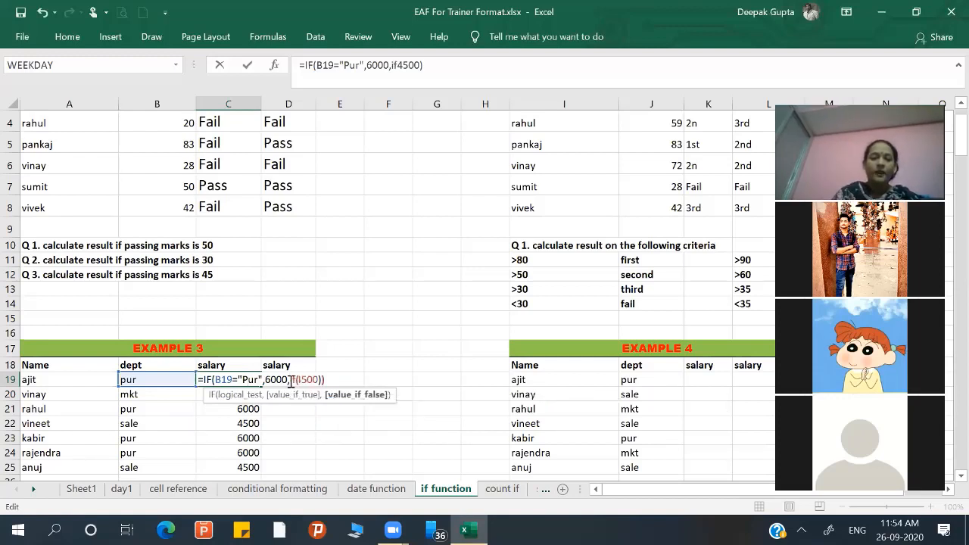
{"action": "left_click", "coordinate": [159, 380]}
{"action": "type", "text": "=\""}
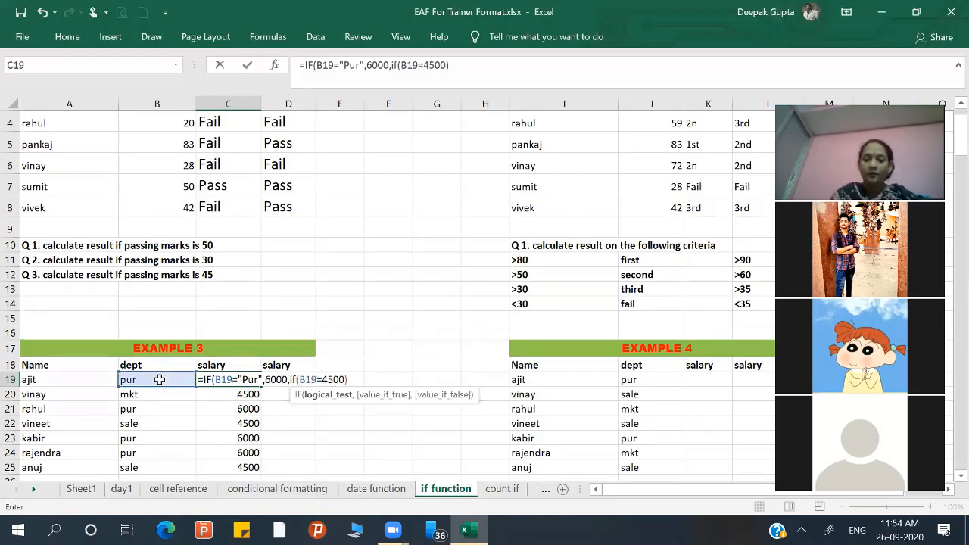
{"action": "type", "text": "sa"}
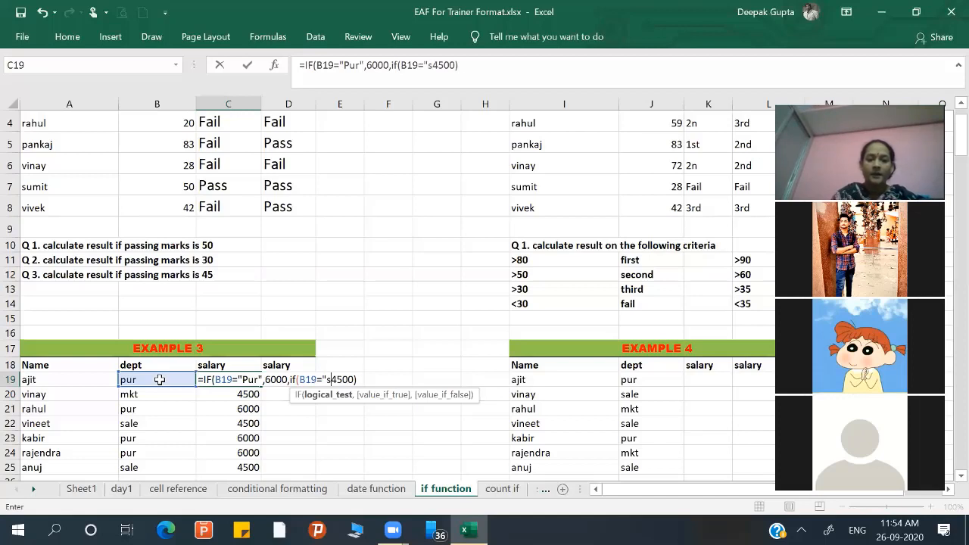
{"action": "type", "text": "le"}
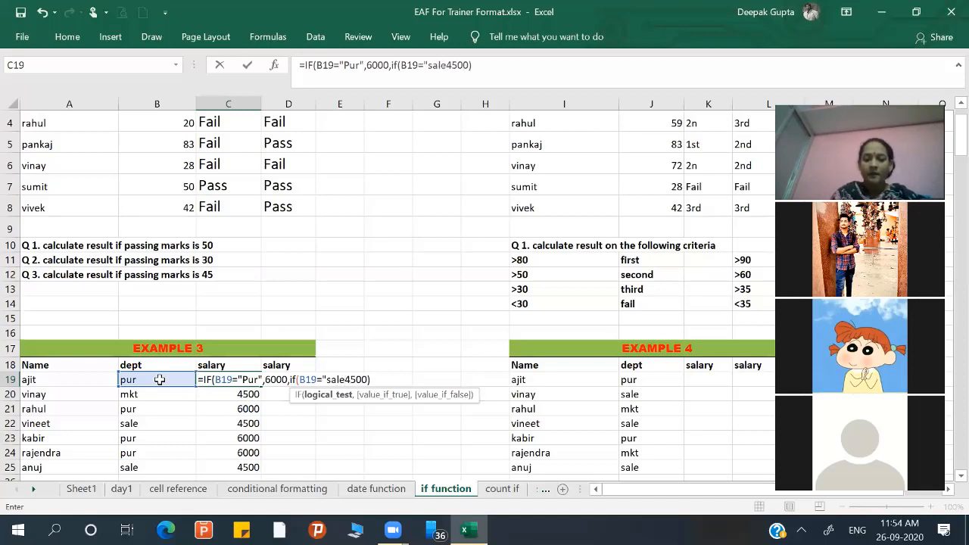
{"action": "type", "text": "\""}
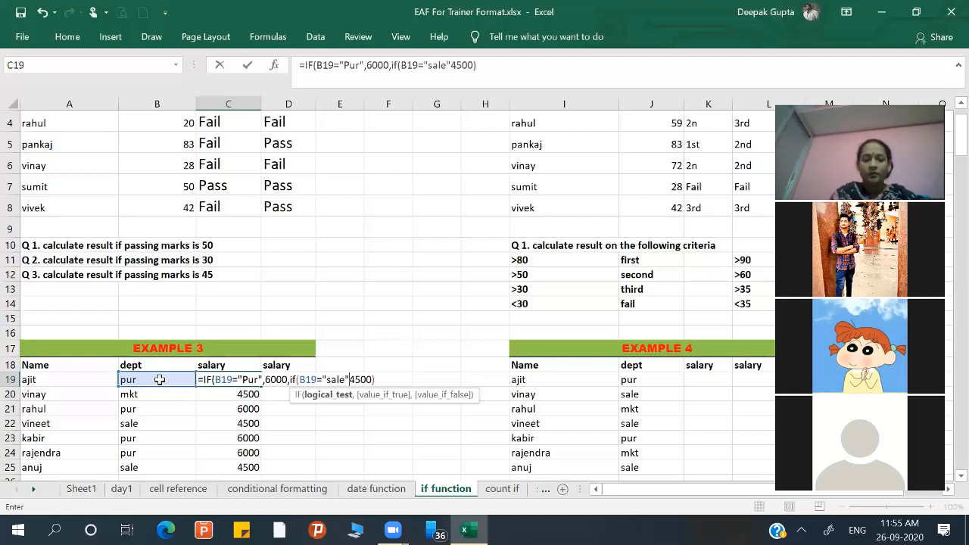
- Complete C19's nested IF to return 4500 for sale and 0 otherwise, accepting the added closing parenthesis
{"action": "type", "text": ","}
{"action": "key", "text": "Right"}
{"action": "key", "text": "Right"}
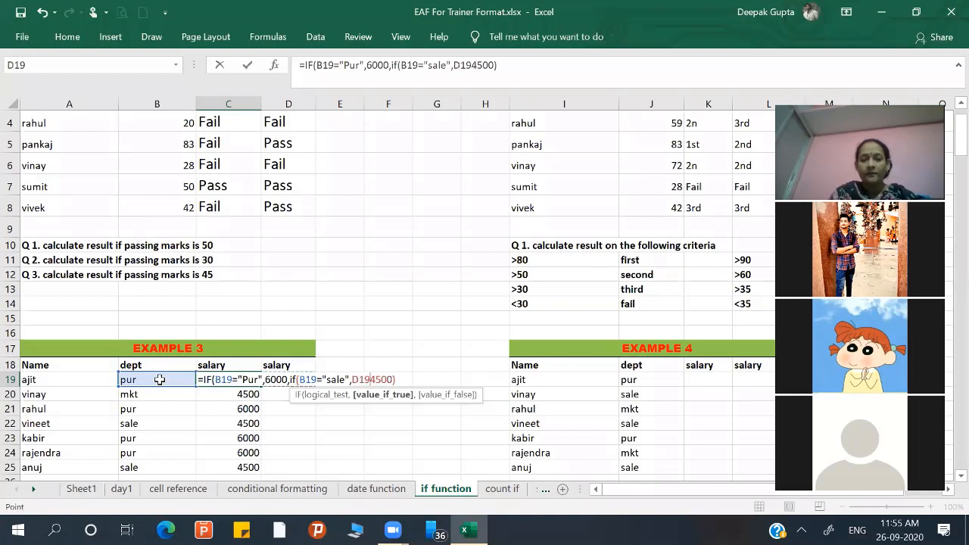
{"action": "key", "text": "BackSpace"}
{"action": "key", "text": "BackSpace"}
{"action": "key", "text": "BackSpace"}
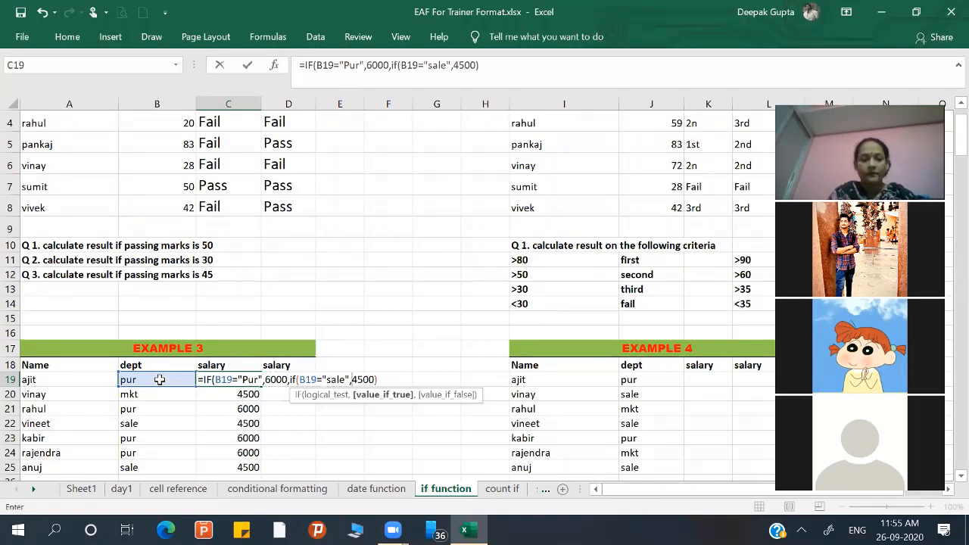
{"action": "key", "text": "F2"}
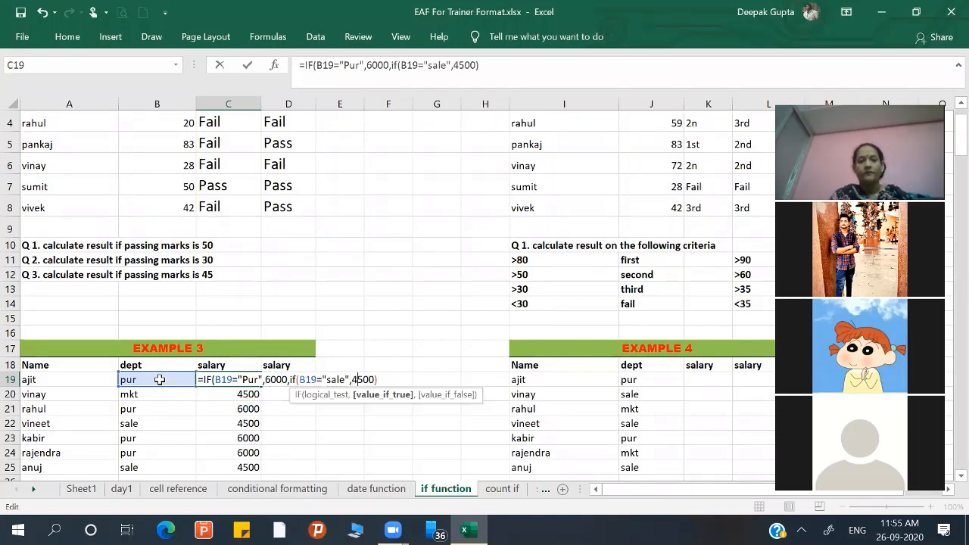
{"action": "type", "text": ",0"}
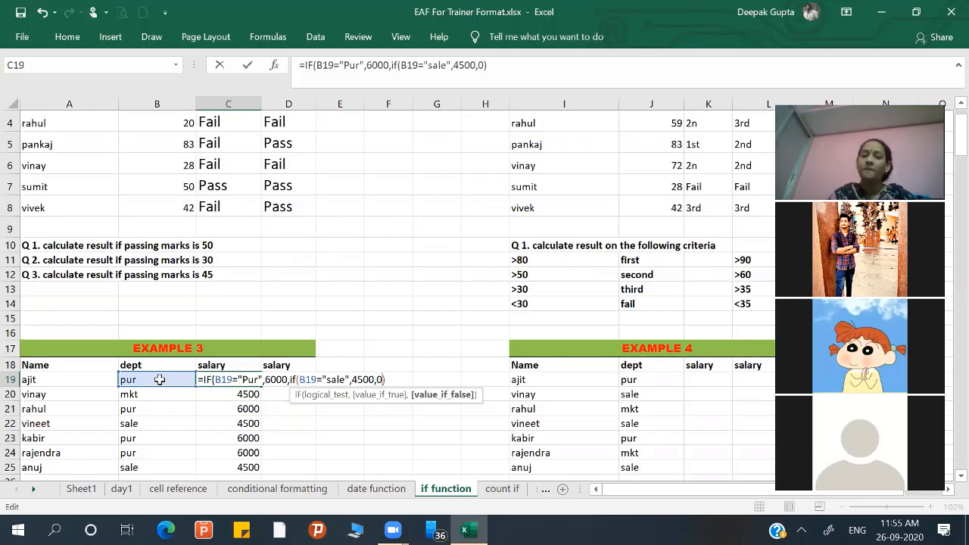
{"action": "key", "text": "Return"}
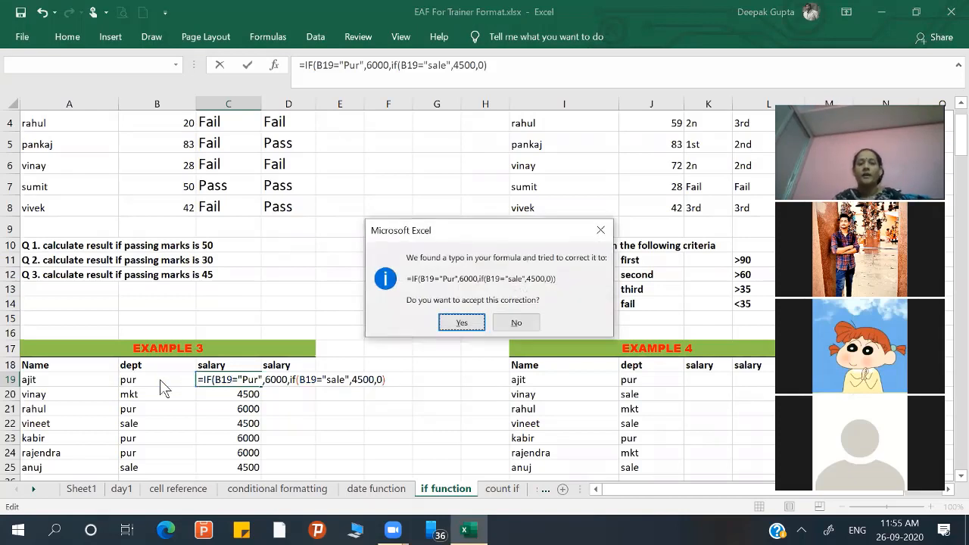
{"action": "key", "text": "Return"}
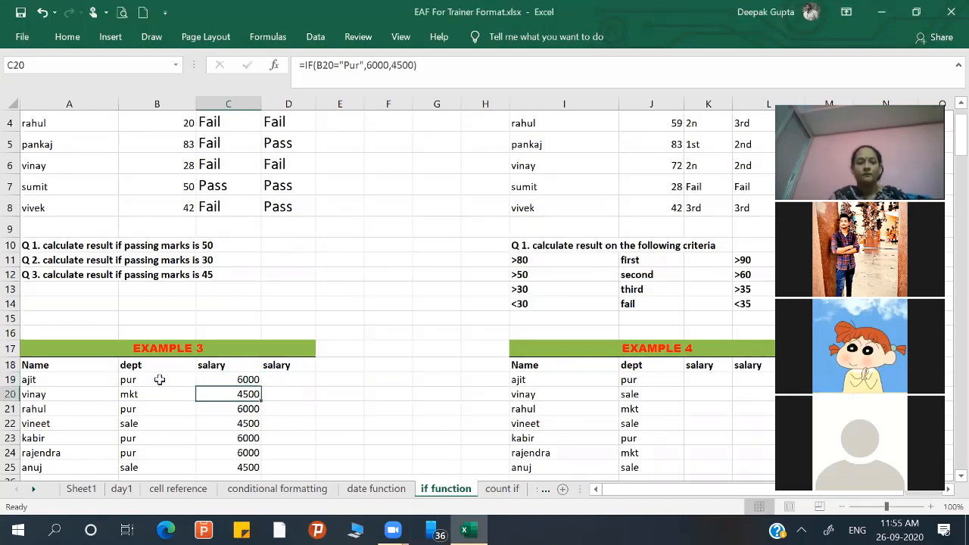
- Fill C19's nested salary formula down through C25 and check the copied formula in C20
{"action": "left_click", "coordinate": [206, 376]}
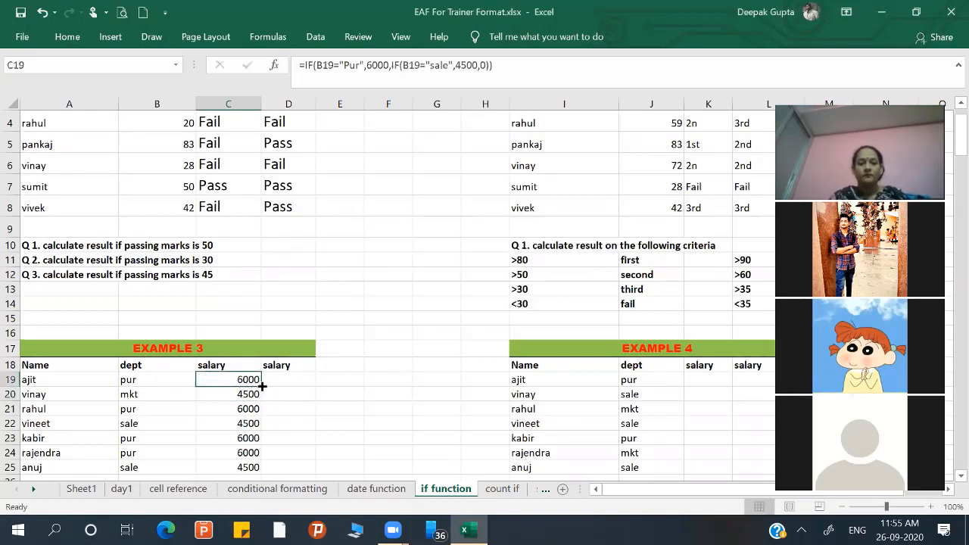
{"action": "left_click_drag", "start_coordinate": [260, 385], "coordinate": [235, 475]}
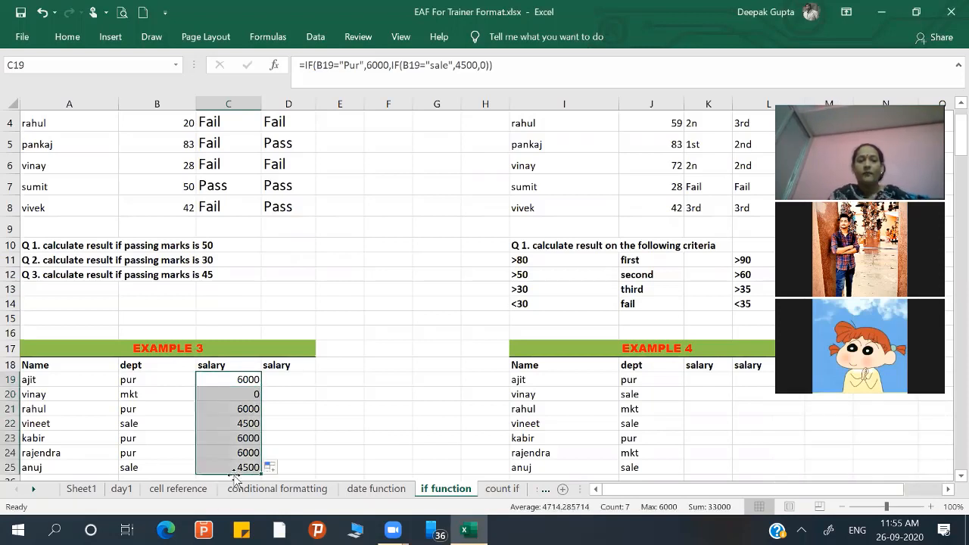
{"action": "left_click", "coordinate": [237, 399]}
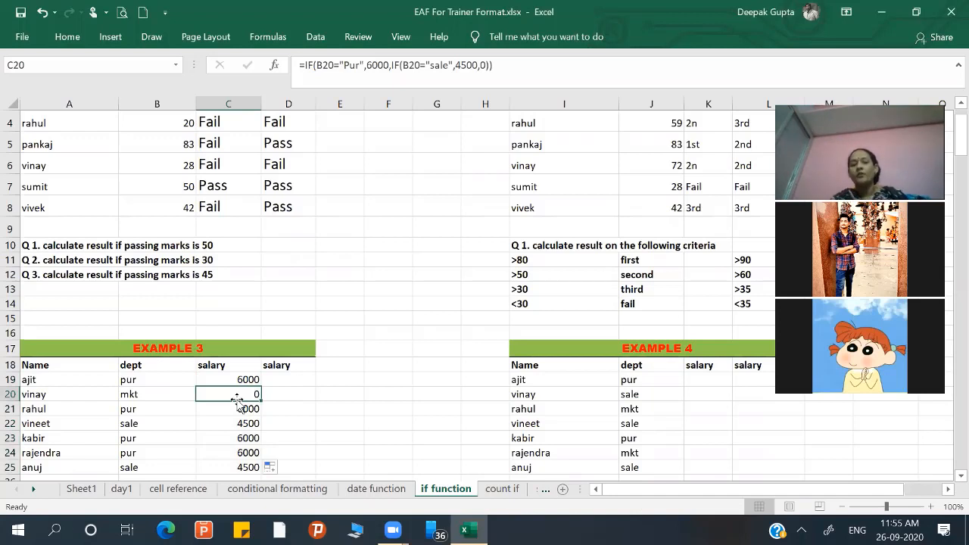
- Change the department in B23 to mkt to test the nested salary formula
{"action": "left_click", "coordinate": [149, 442]}
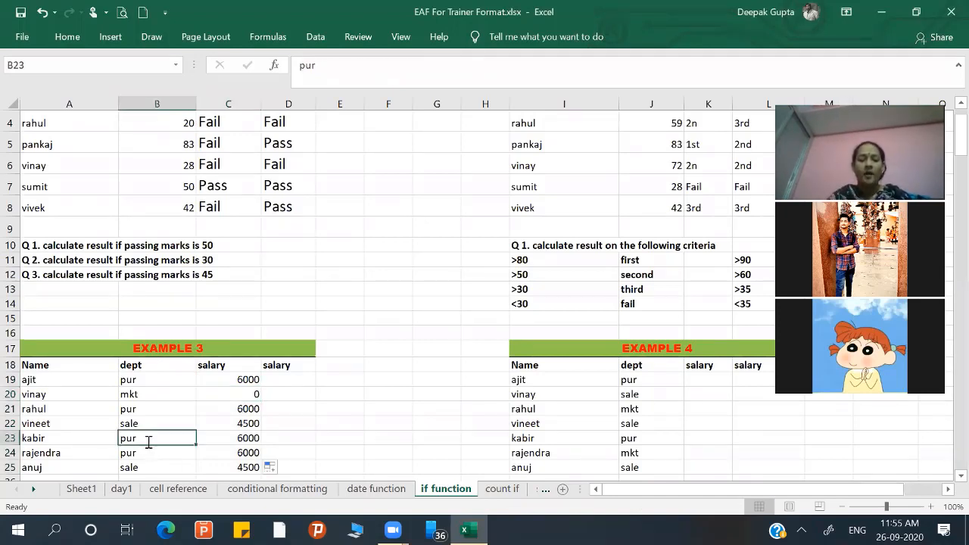
{"action": "type", "text": "mkt"}
{"action": "key", "text": "Return"}
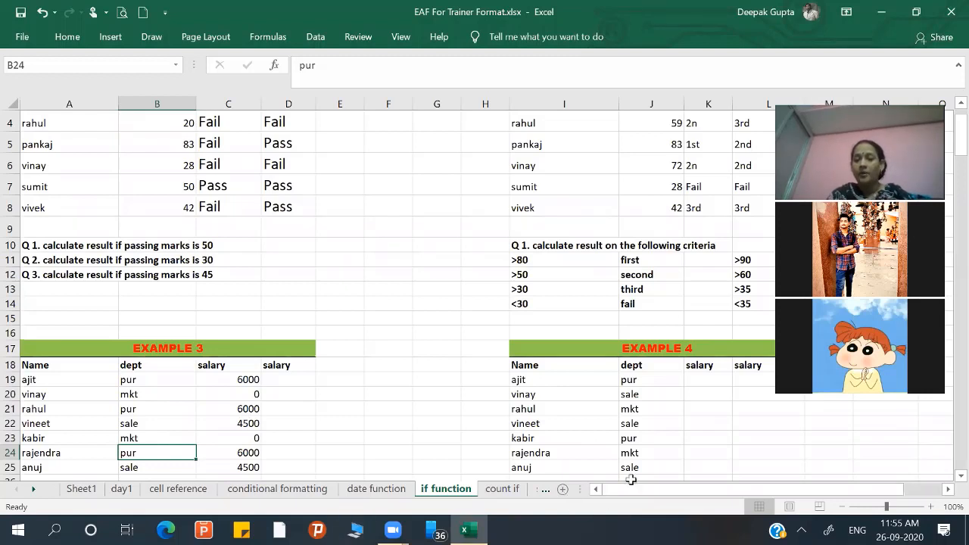
- Examine the Example 4 table and its first set of salary criteria for the pur, sale and mkt departments
{"action": "left_click_drag", "start_coordinate": [632, 489], "coordinate": [682, 487]}
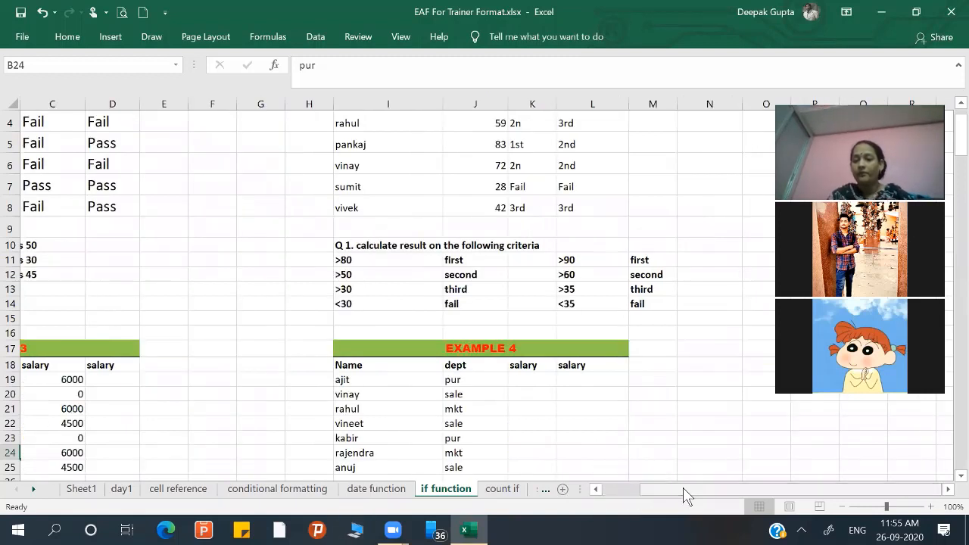
{"action": "left_click", "coordinate": [958, 476]}
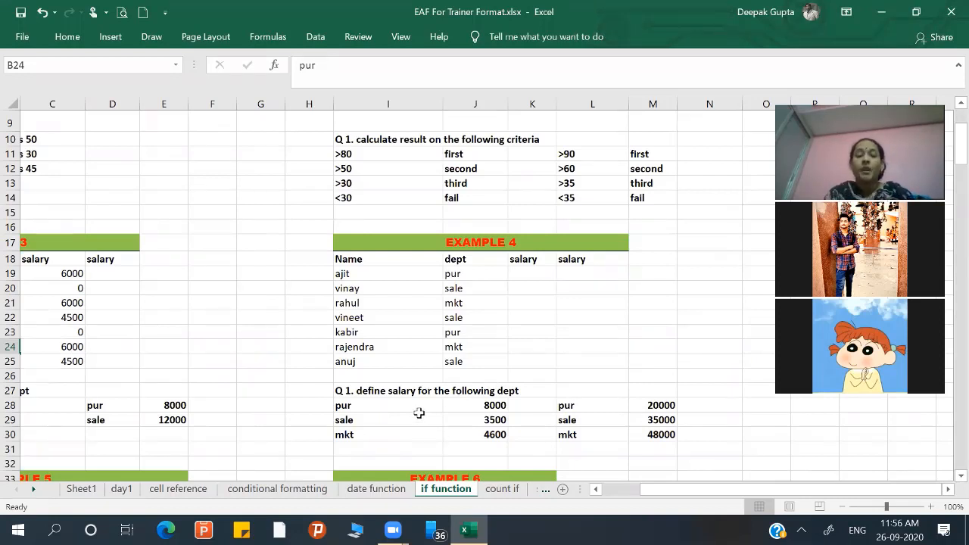
{"action": "left_click", "coordinate": [454, 409]}
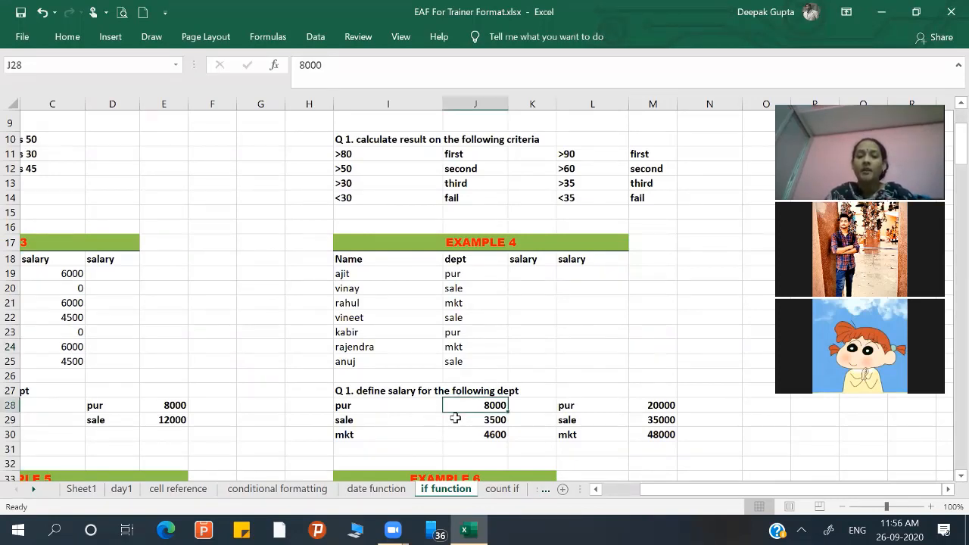
{"action": "left_click", "coordinate": [457, 420]}
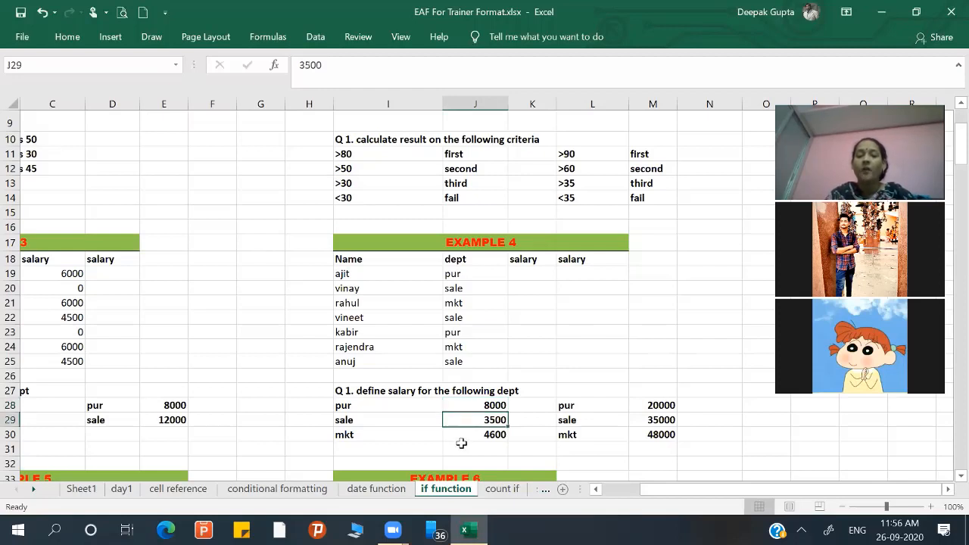
{"action": "left_click", "coordinate": [462, 446]}
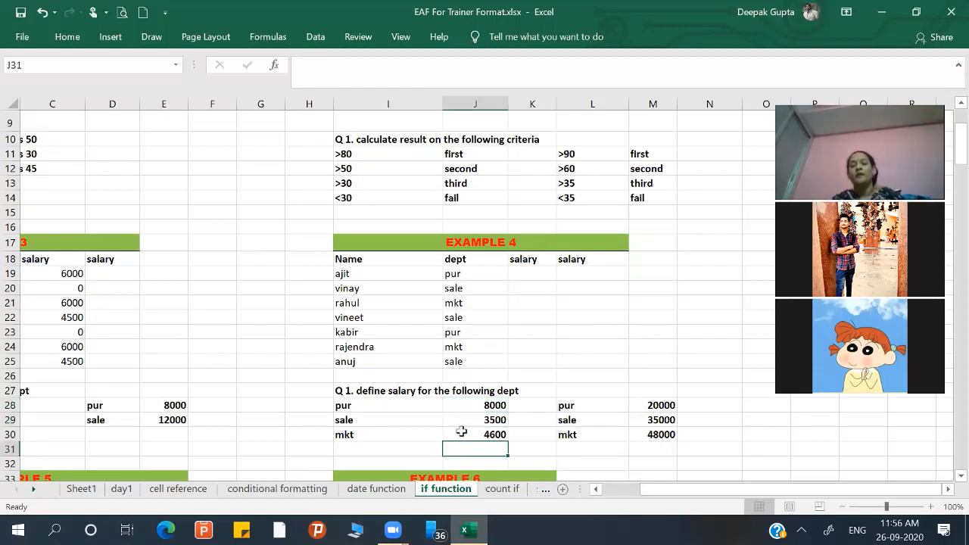
{"action": "left_click", "coordinate": [460, 433]}
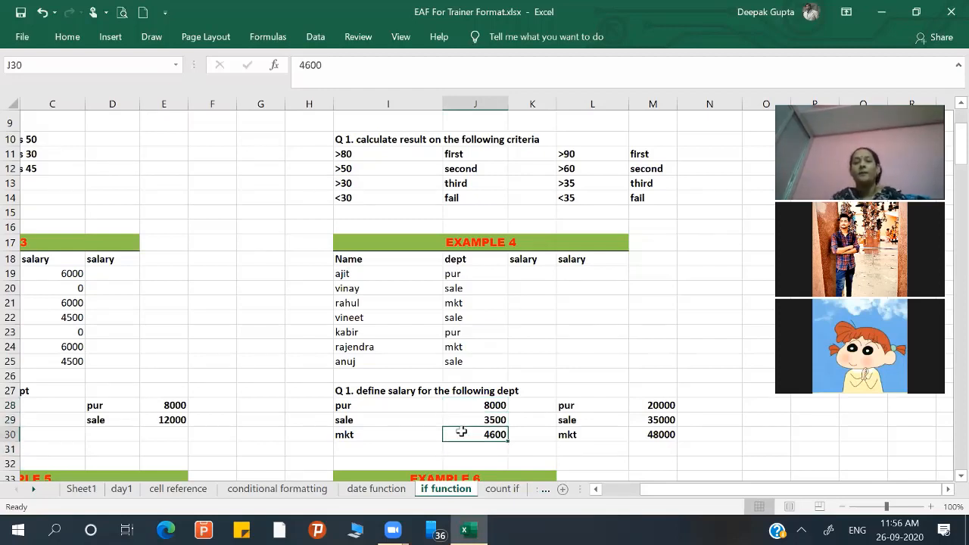
- Start a nested IF formula in K19 that returns 8000 when J19 is "pur", opening a second IF for the false case
{"action": "left_click", "coordinate": [530, 272]}
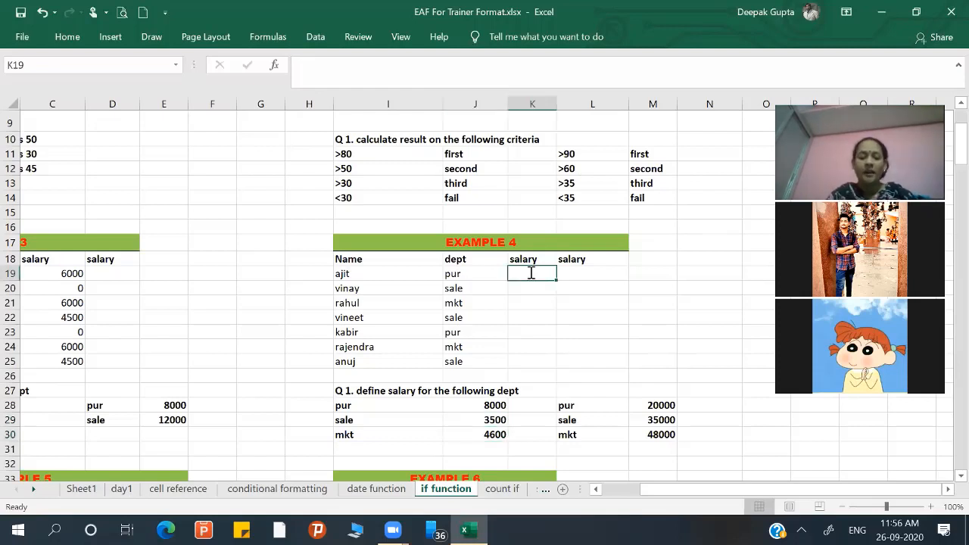
{"action": "type", "text": "=if"}
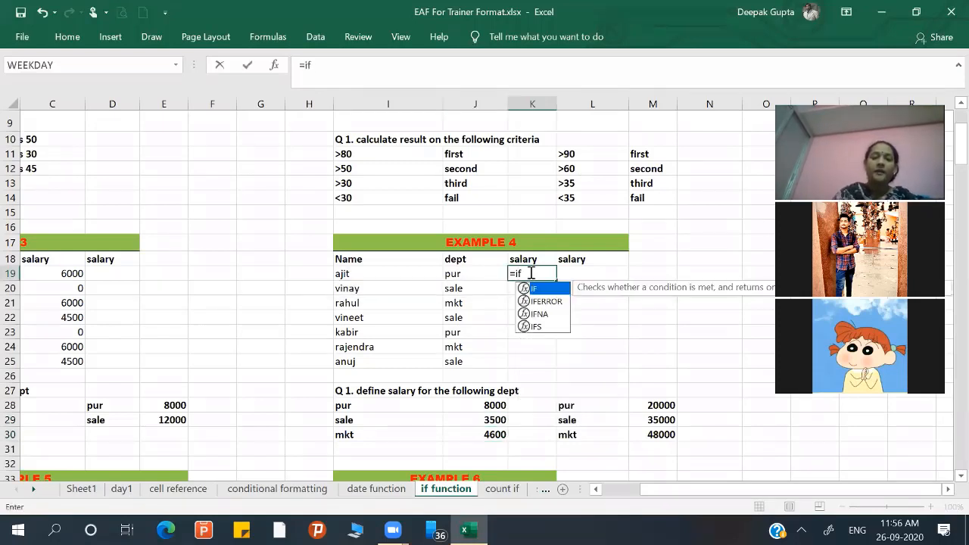
{"action": "type", "text": "("}
{"action": "key", "text": "Left"}
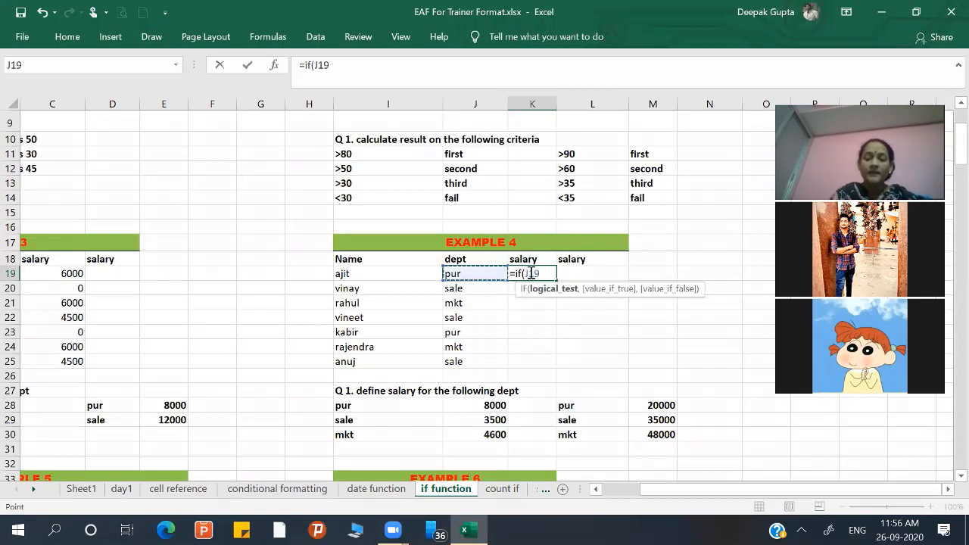
{"action": "type", "text": "=\""}
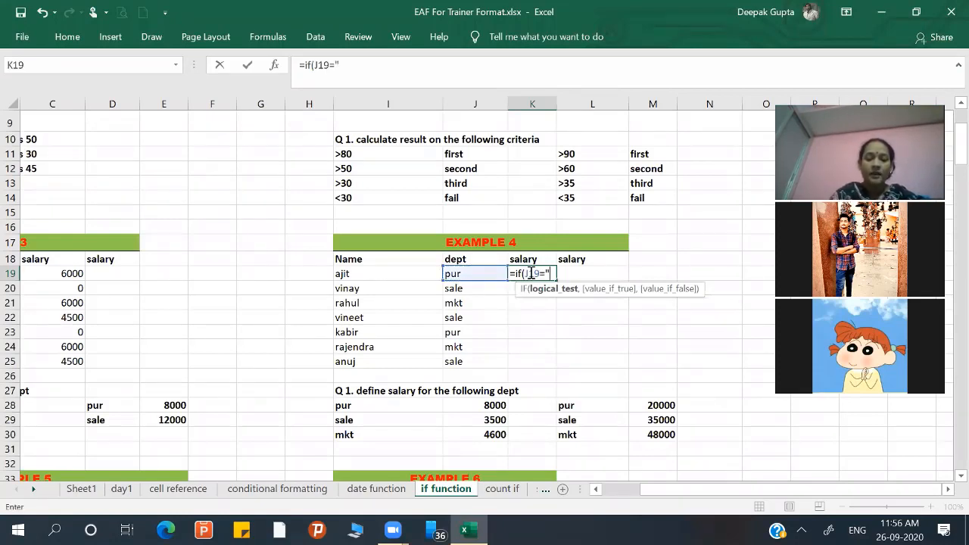
{"action": "type", "text": "pu"}
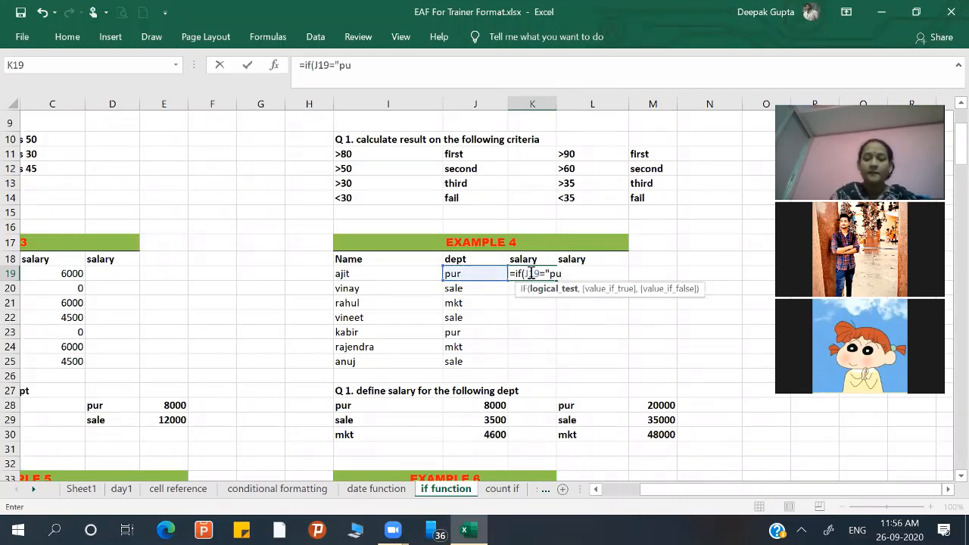
{"action": "type", "text": "r\","}
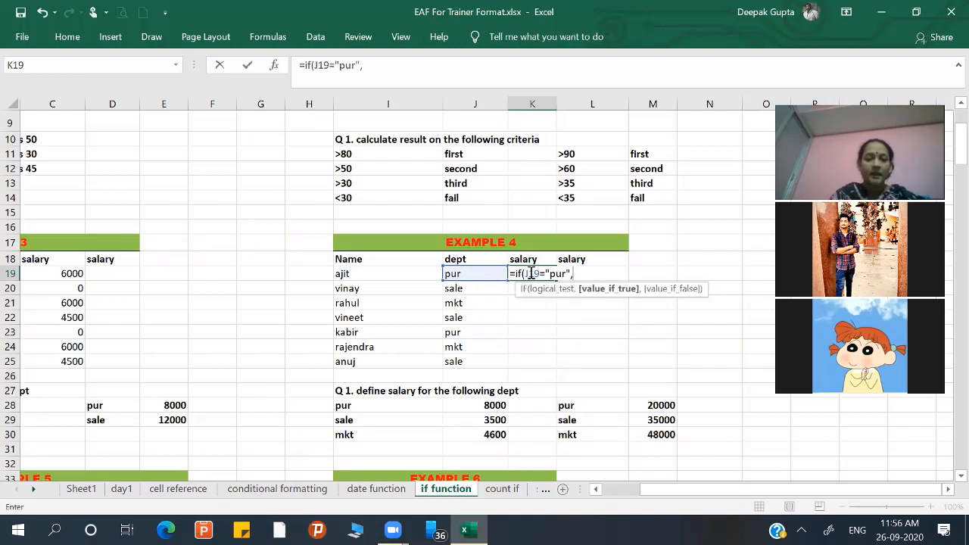
{"action": "type", "text": "800"}
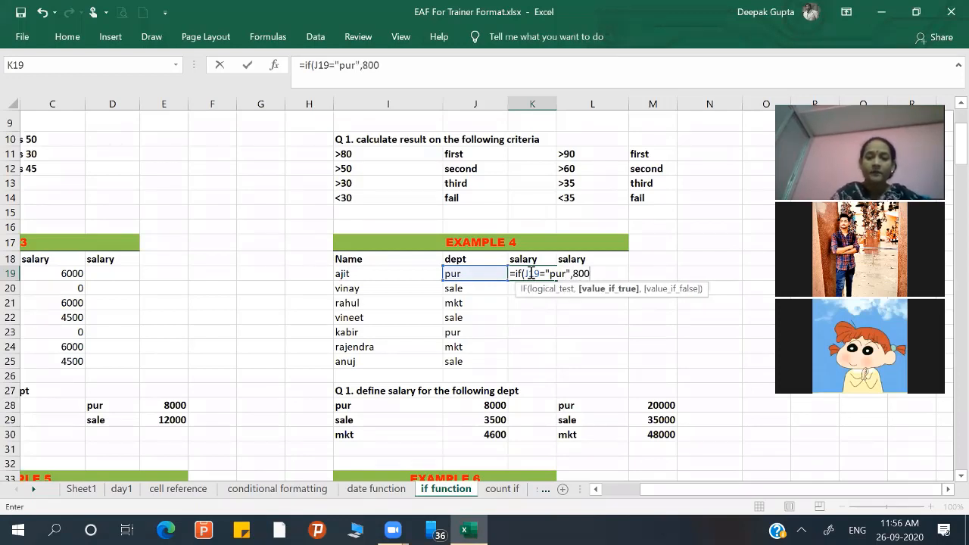
{"action": "type", "text": "0,if("}
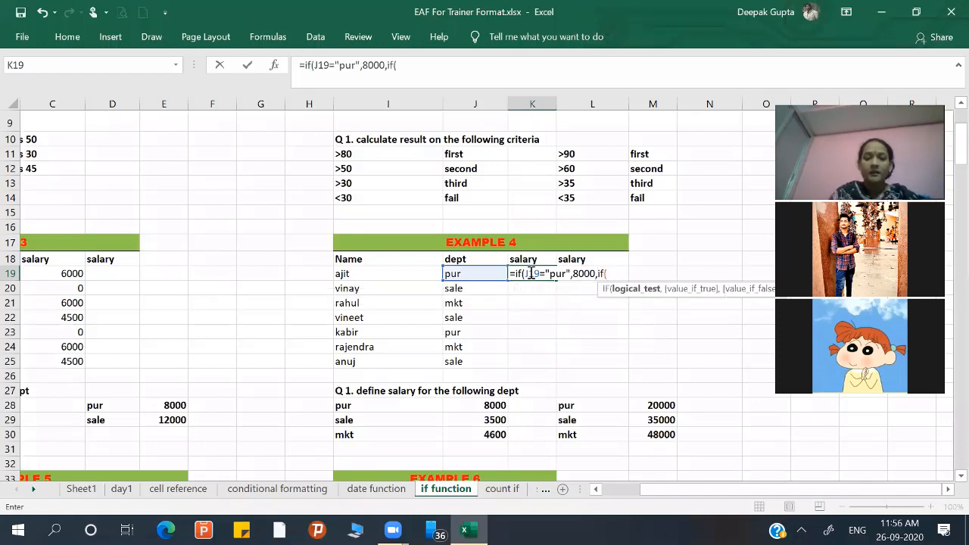
- Make the second IF in K19 test J19 for "mkt" in quotation marks and return 4600
{"action": "key", "text": "Left"}
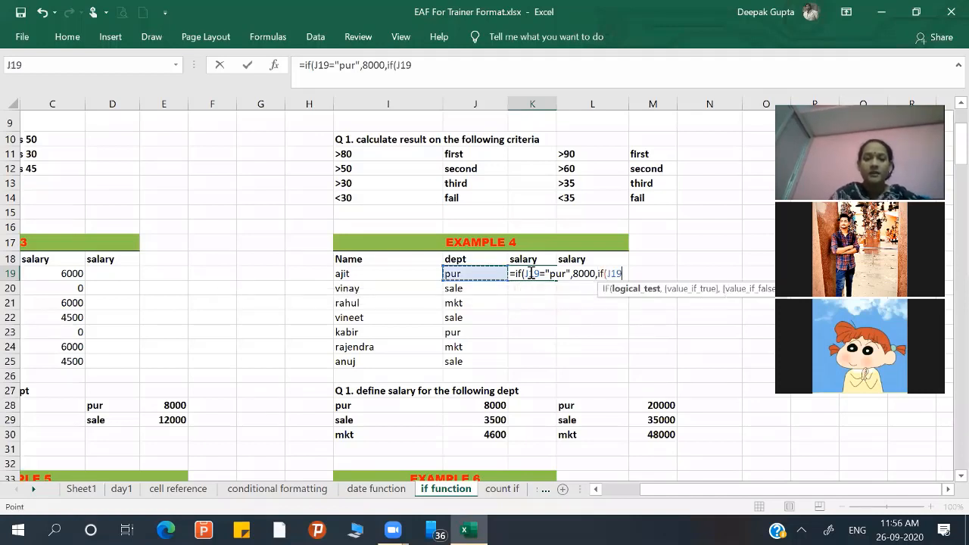
{"action": "type", "text": "="}
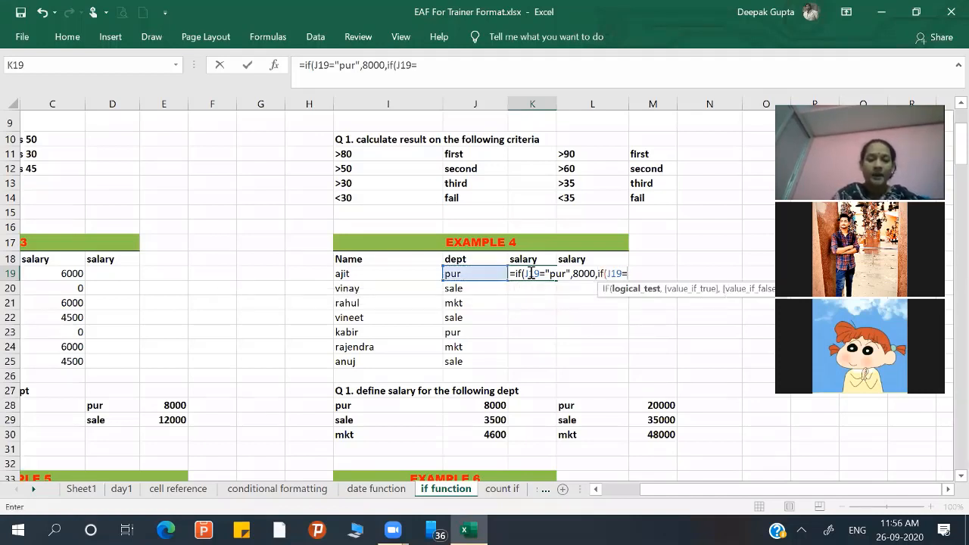
{"action": "type", "text": "mkt"}
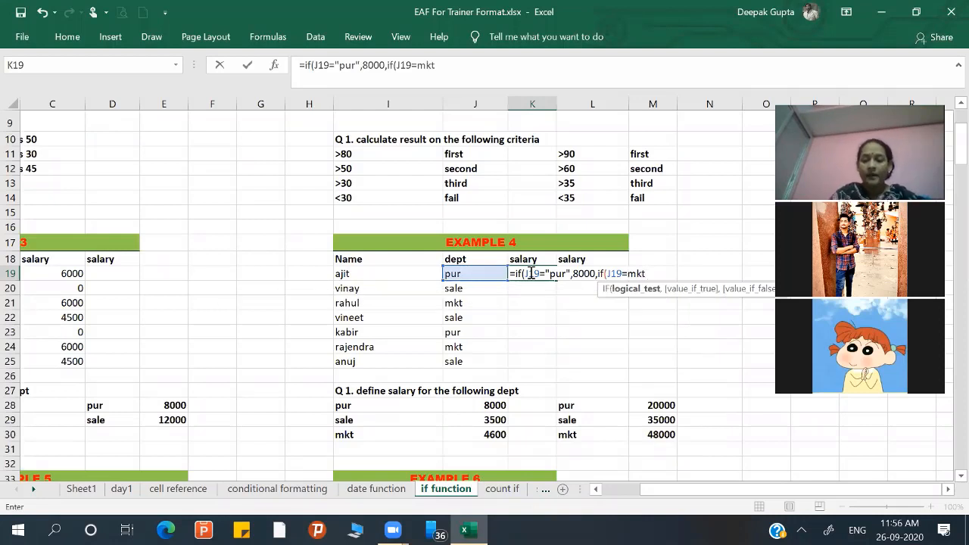
{"action": "key", "text": "BackSpace"}
{"action": "key", "text": "BackSpace"}
{"action": "key", "text": "BackSpace"}
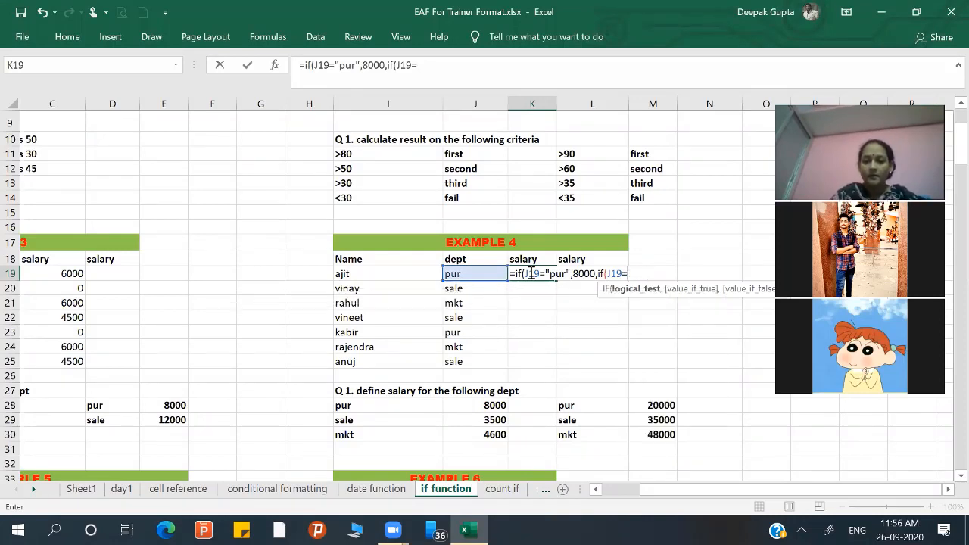
{"action": "type", "text": "\""}
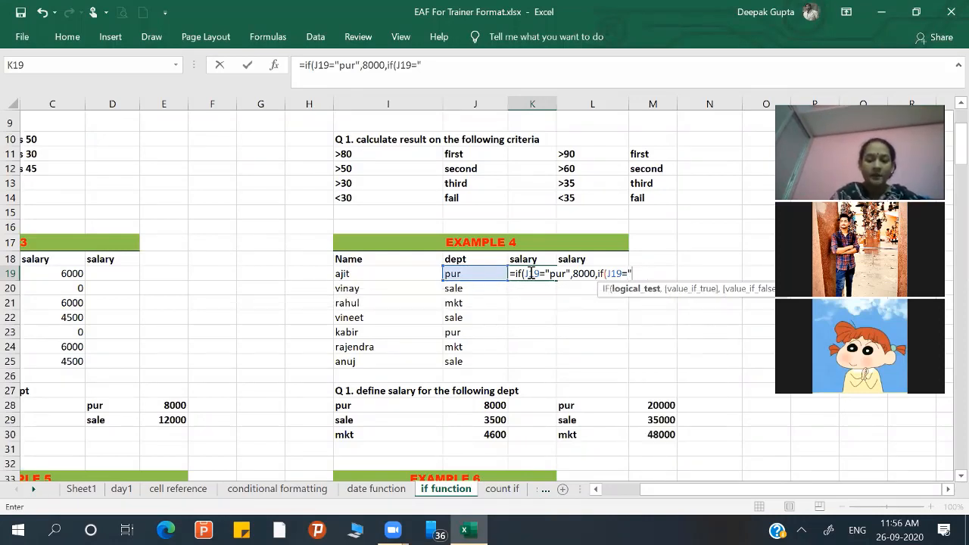
{"action": "type", "text": "mkt\""}
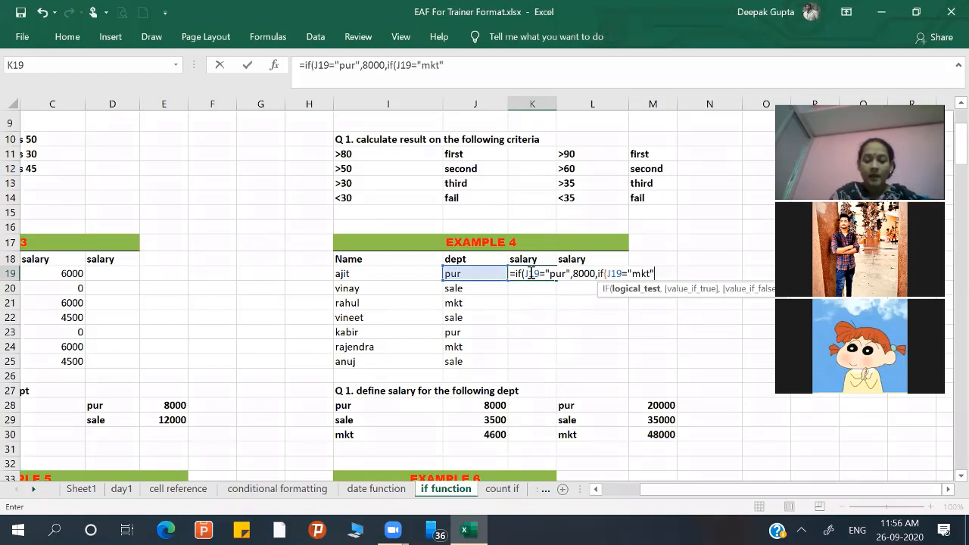
{"action": "type", "text": ","}
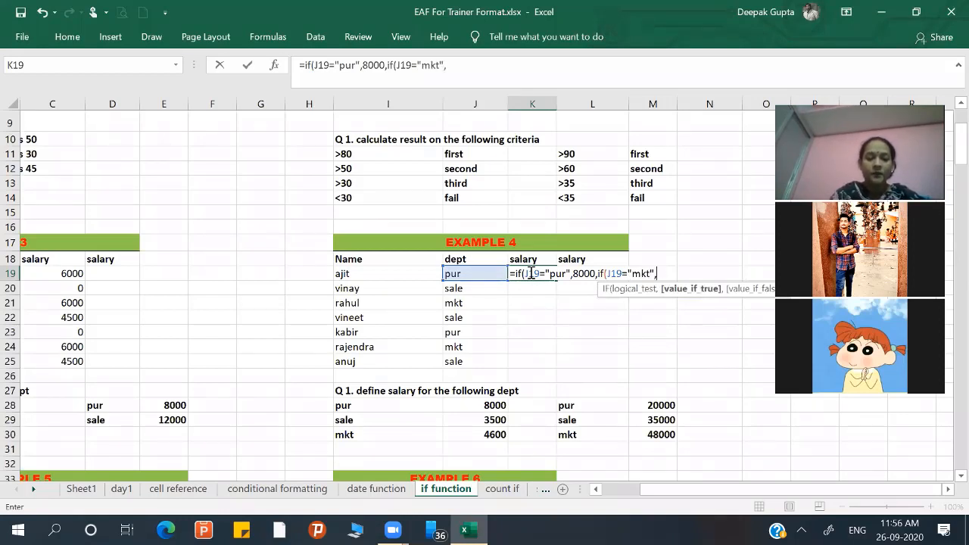
{"action": "type", "text": "46"}
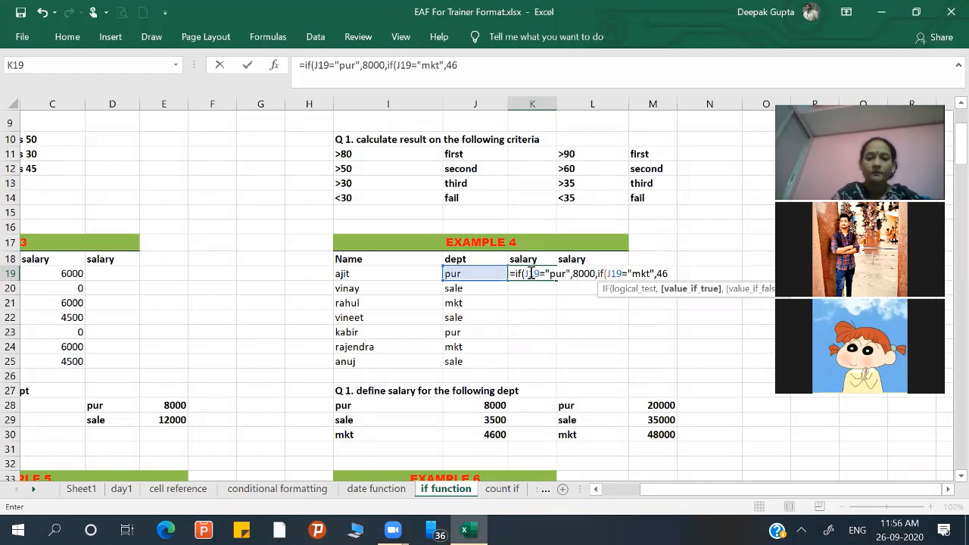
{"action": "type", "text": "00"}
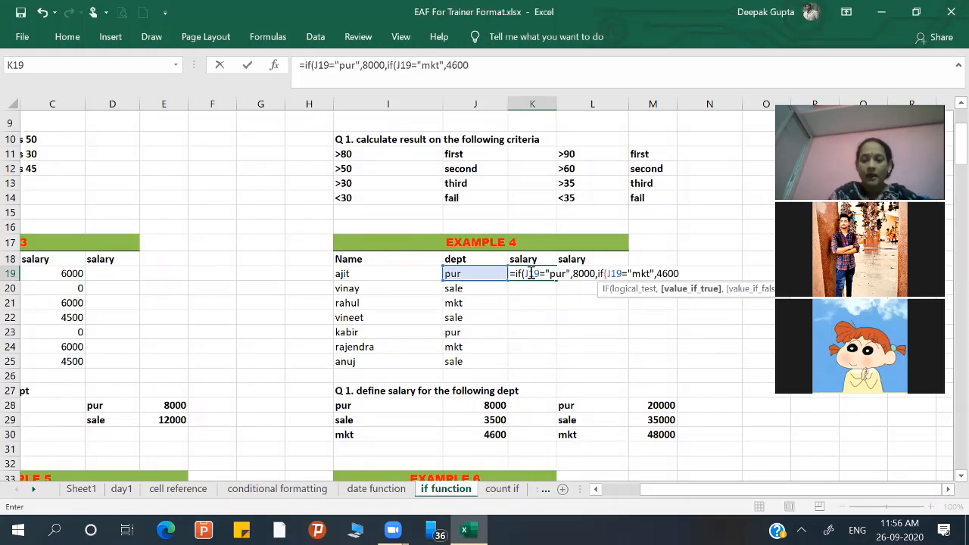
- Complete K19's nested IF with 3500 for all other departments and fill the formula down through K25
{"action": "type", "text": ","}
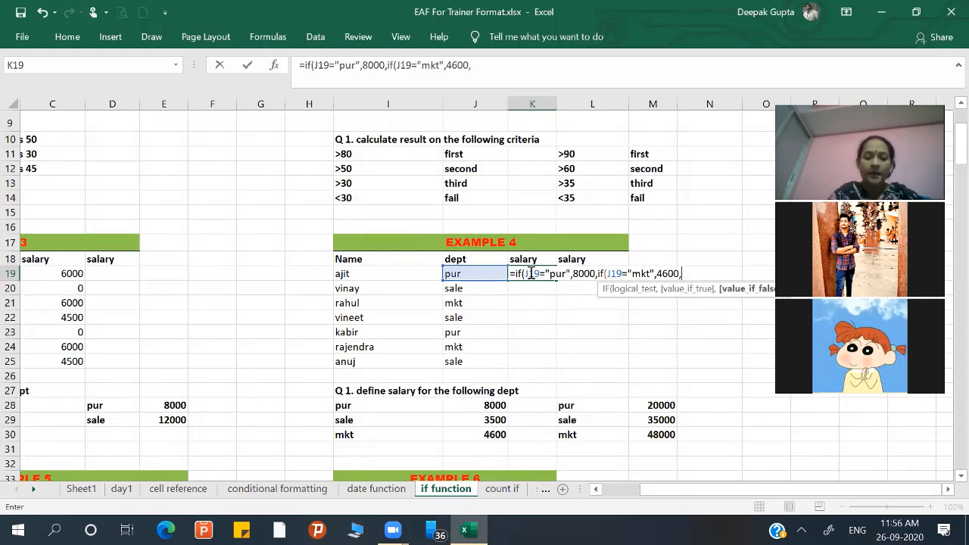
{"action": "type", "text": "35"}
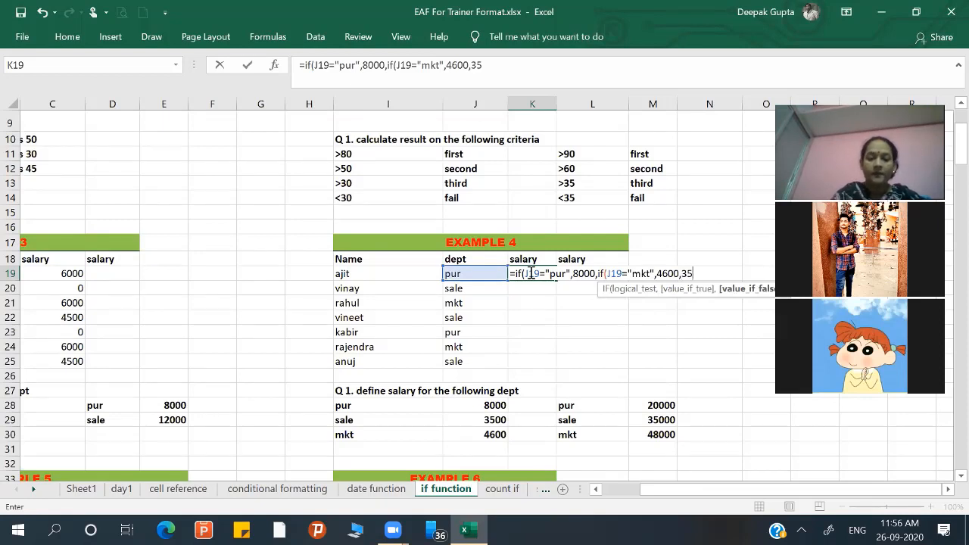
{"action": "type", "text": "00"}
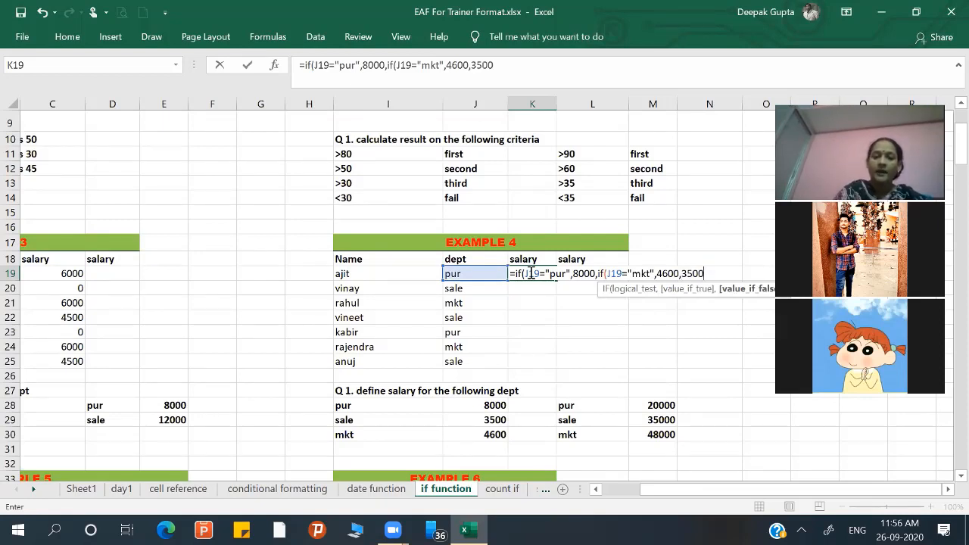
{"action": "type", "text": "))"}
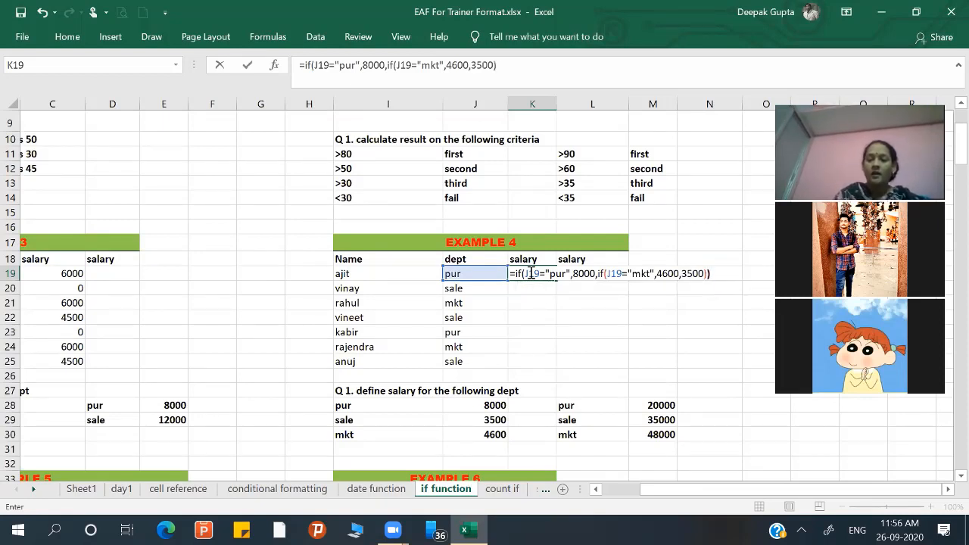
{"action": "key", "text": "Return"}
{"action": "left_click", "coordinate": [530, 274]}
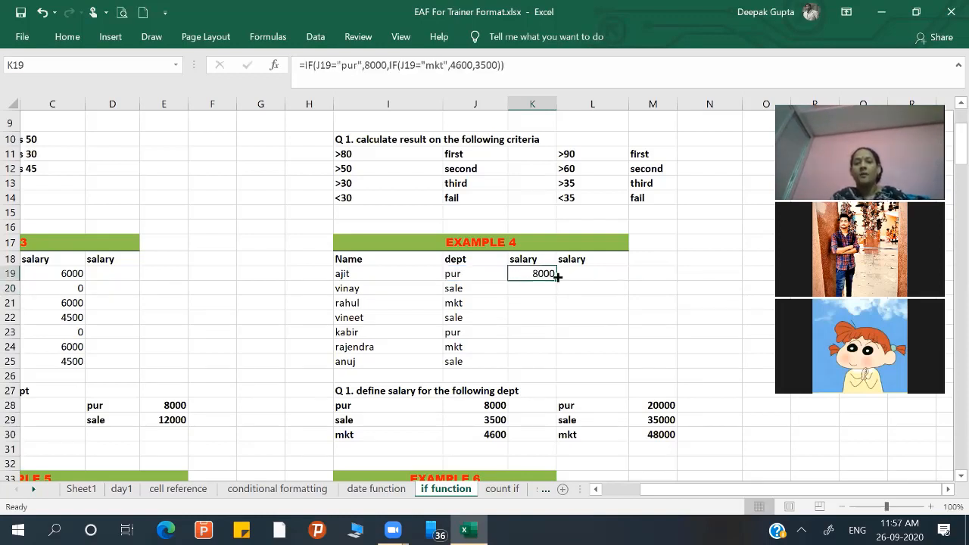
{"action": "left_click_drag", "start_coordinate": [557, 280], "coordinate": [546, 364]}
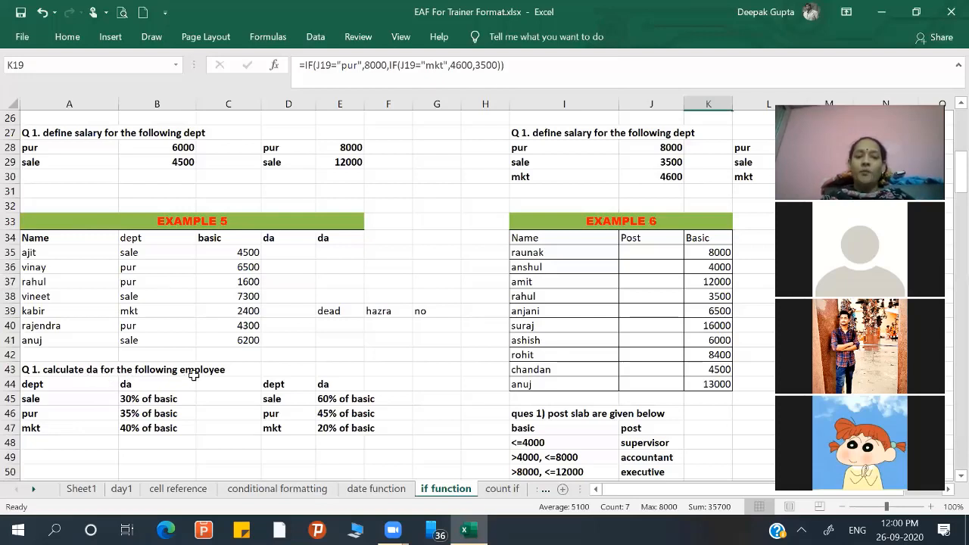
- Start Example 5's da formula in D35 with an IF that tests whether B35 equals "pur"
{"action": "left_click", "coordinate": [102, 369]}
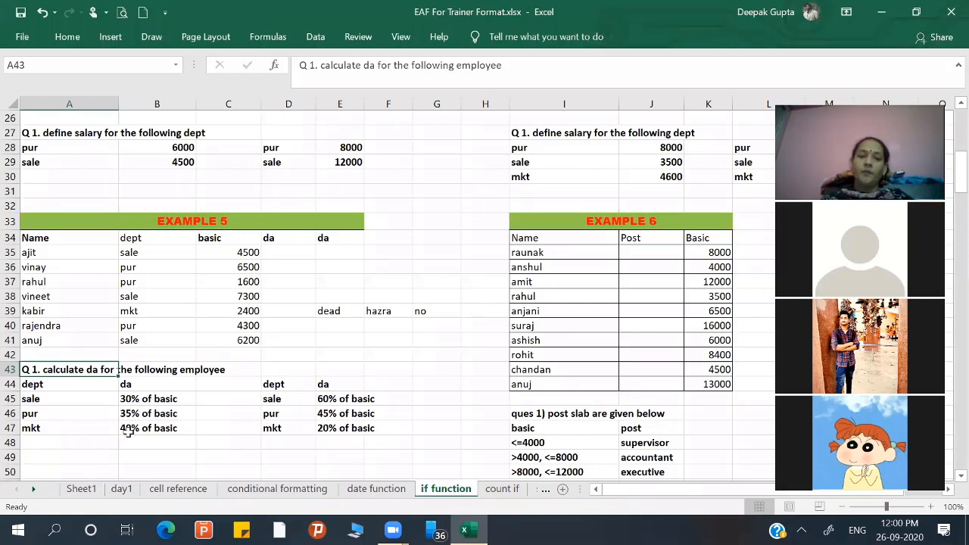
{"action": "left_click", "coordinate": [291, 252]}
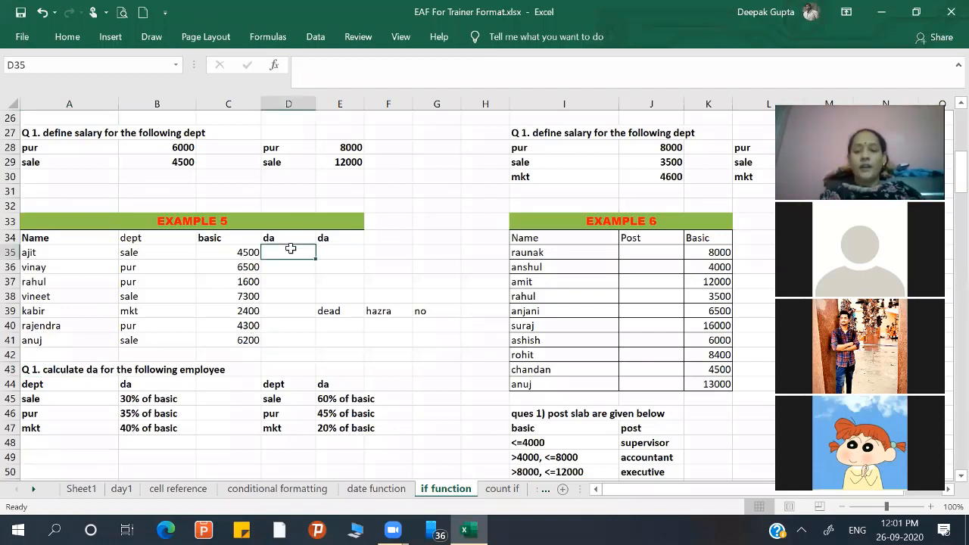
{"action": "type", "text": "="}
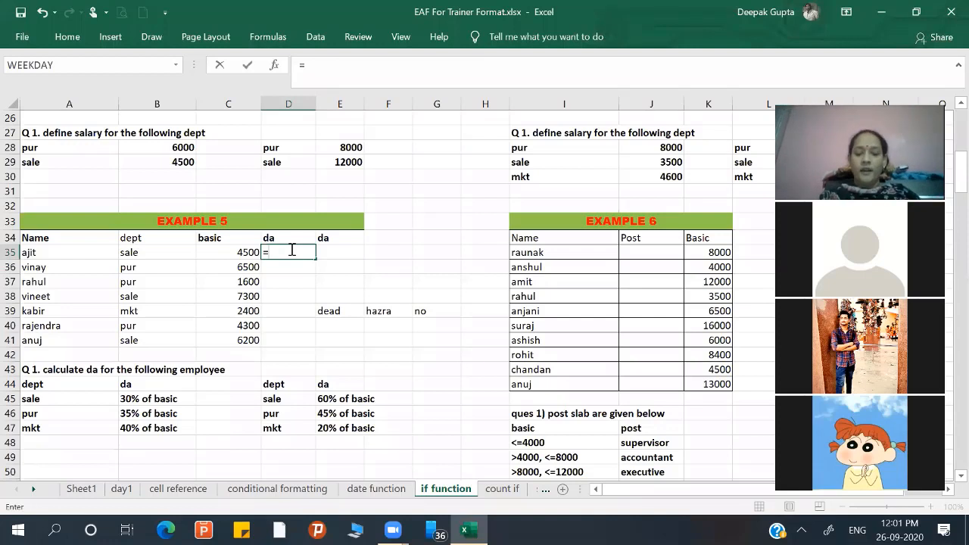
{"action": "type", "text": "if("}
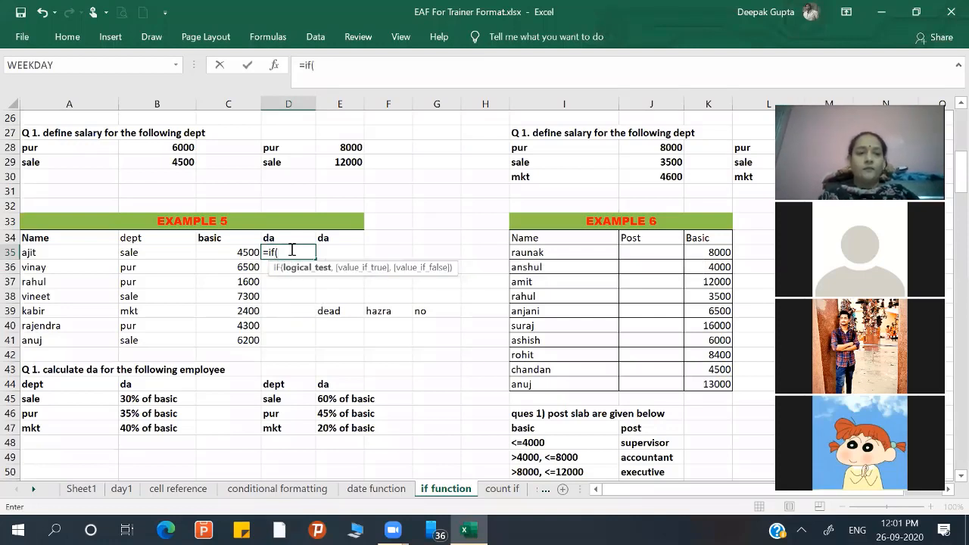
{"action": "left_click", "coordinate": [131, 252]}
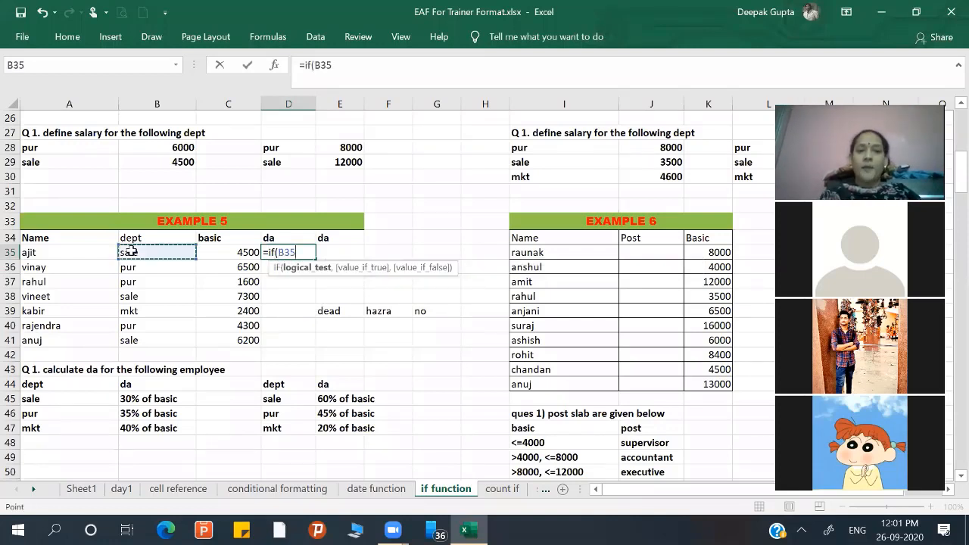
{"action": "type", "text": "="}
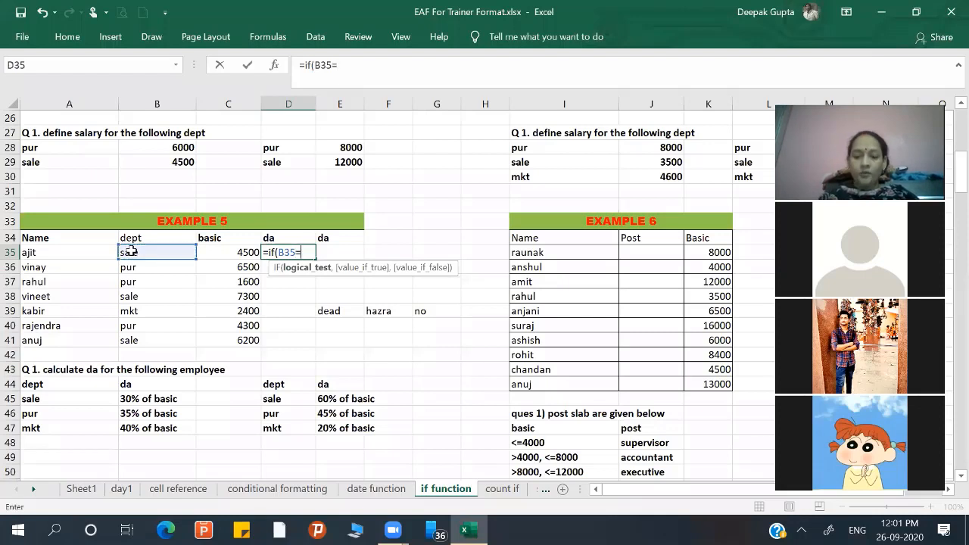
{"action": "type", "text": "\"pur"}
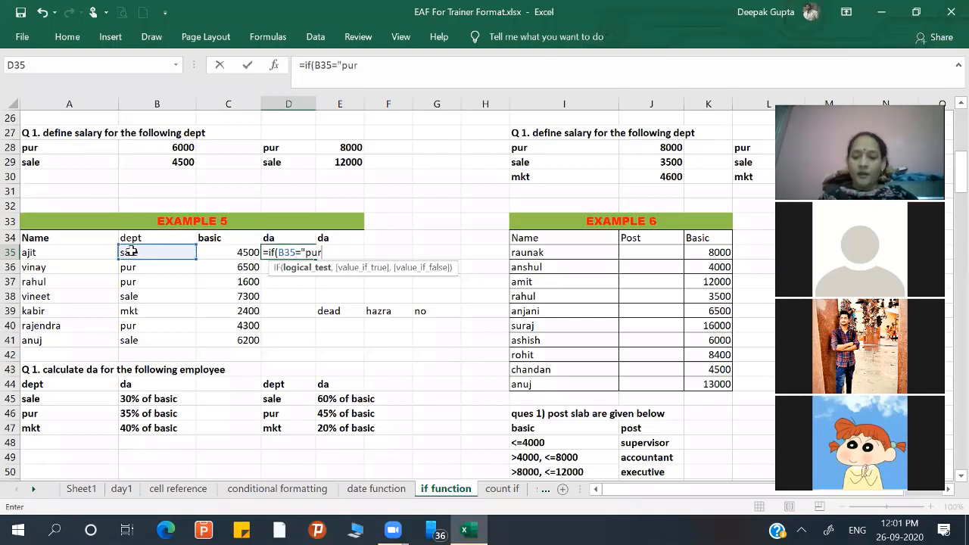
{"action": "type", "text": "\","}
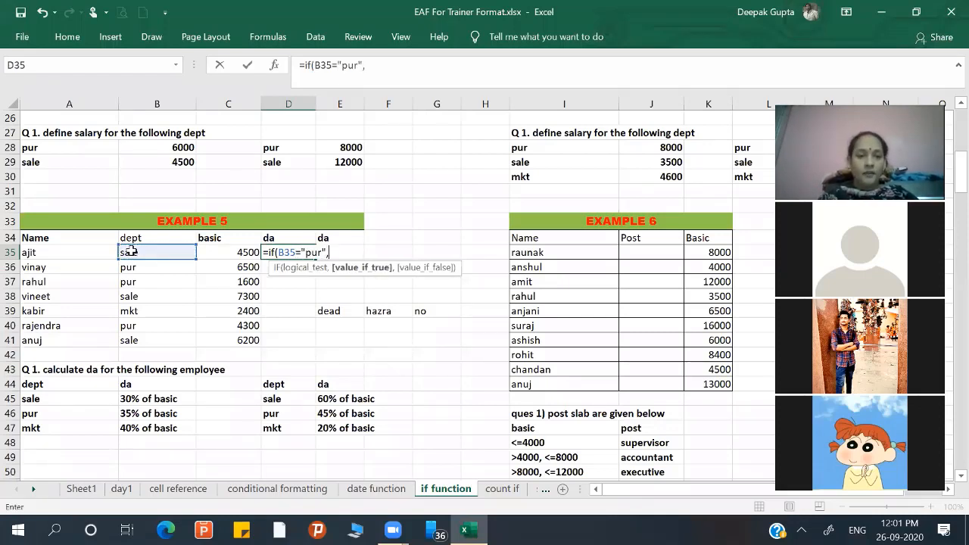
- Set D35's true result to C35*35% and open a nested IF for the false case
{"action": "left_click", "coordinate": [245, 253]}
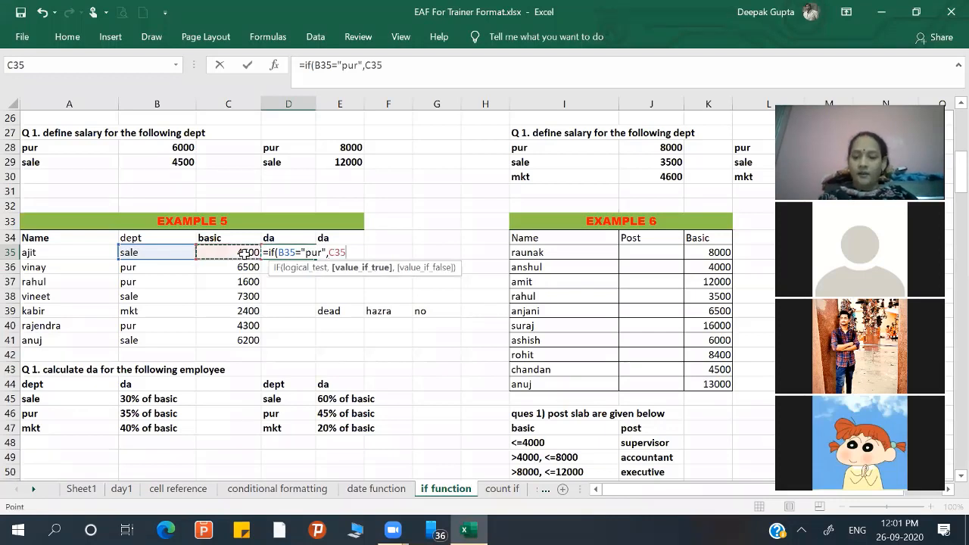
{"action": "type", "text": "*"}
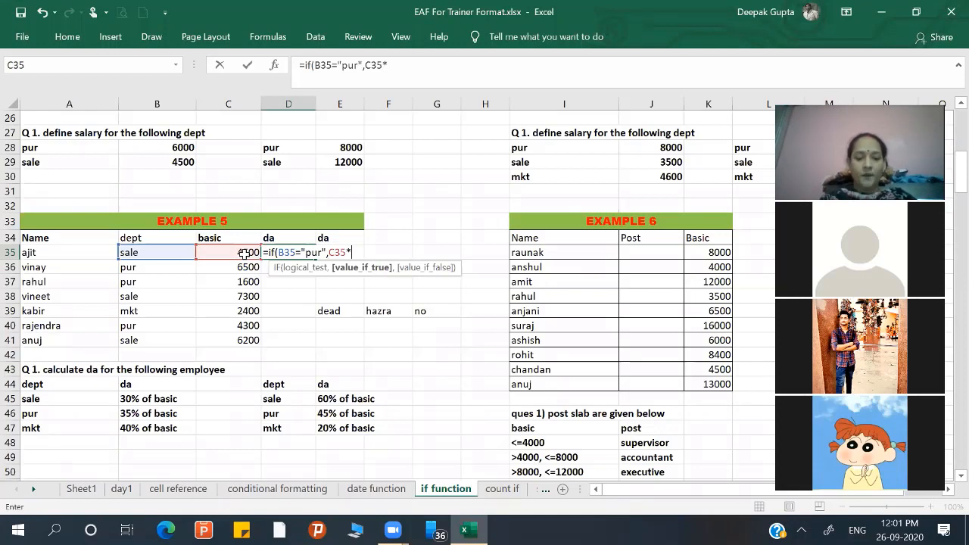
{"action": "type", "text": "35%"}
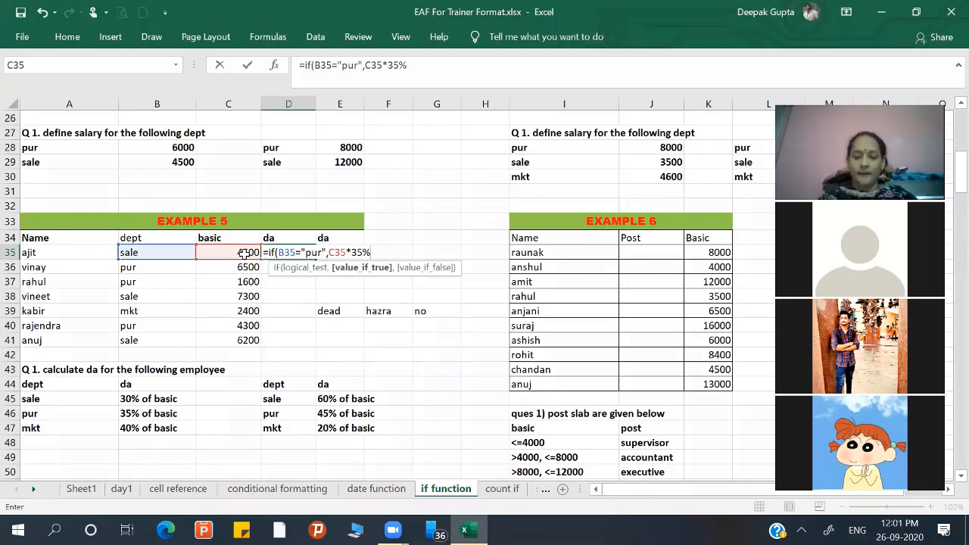
{"action": "type", "text": ","}
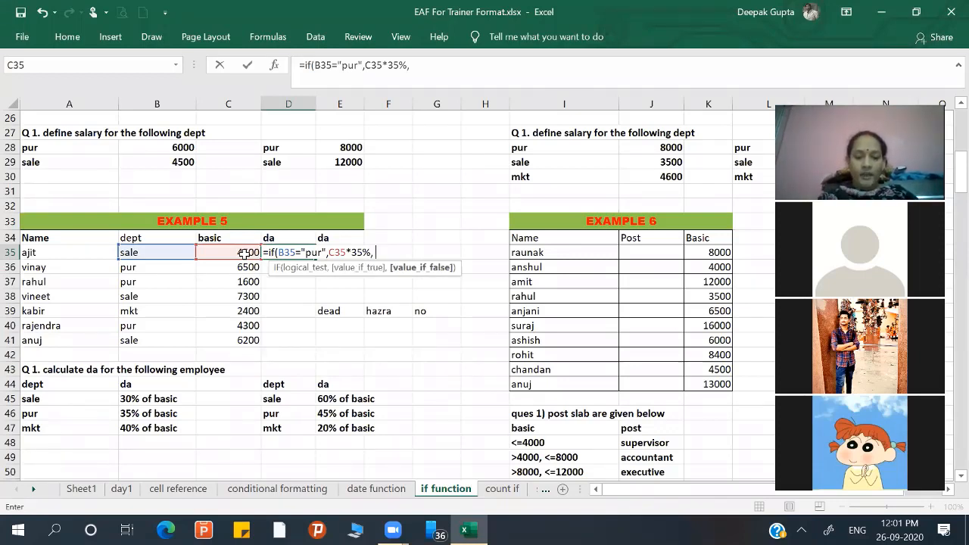
{"action": "type", "text": "if("}
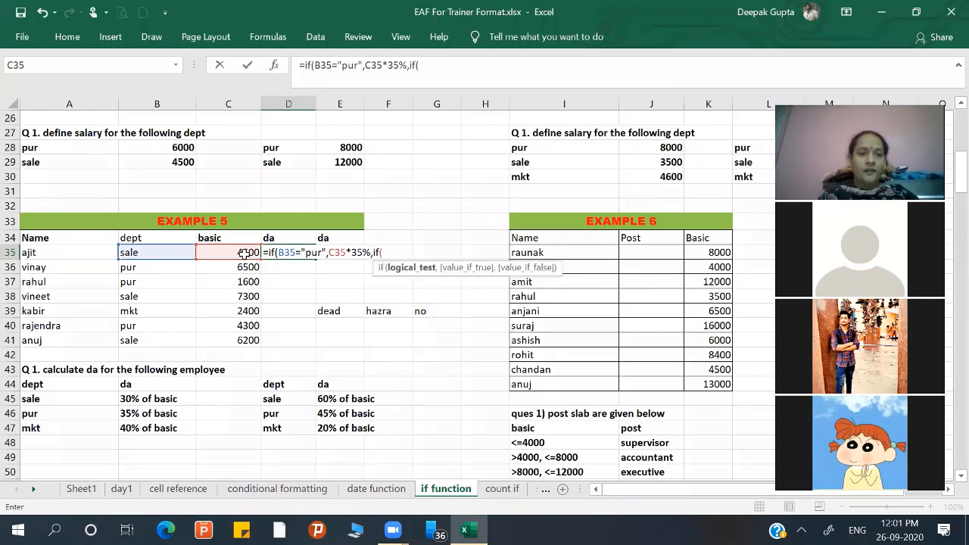
- Continue the DA formula in D35 with a nested IF that tests B35="mkt" and returns C35*40% when true
{"action": "left_click", "coordinate": [184, 253]}
{"action": "type", "text": "="}
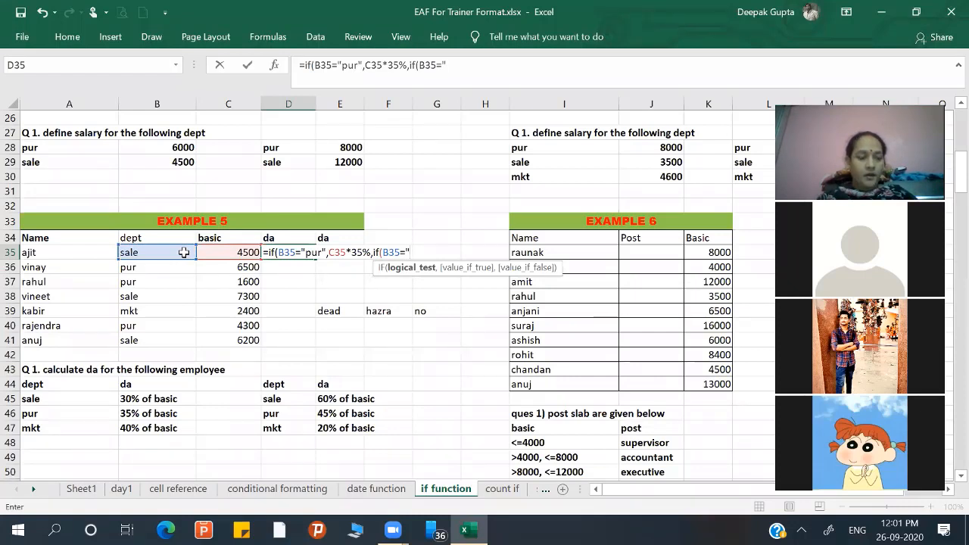
{"action": "type", "text": "mkt"}
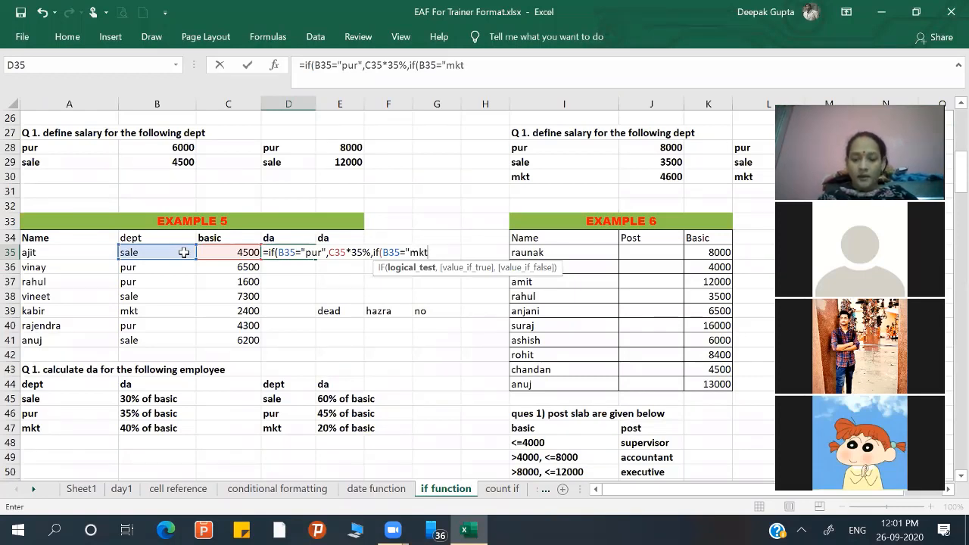
{"action": "type", "text": "\","}
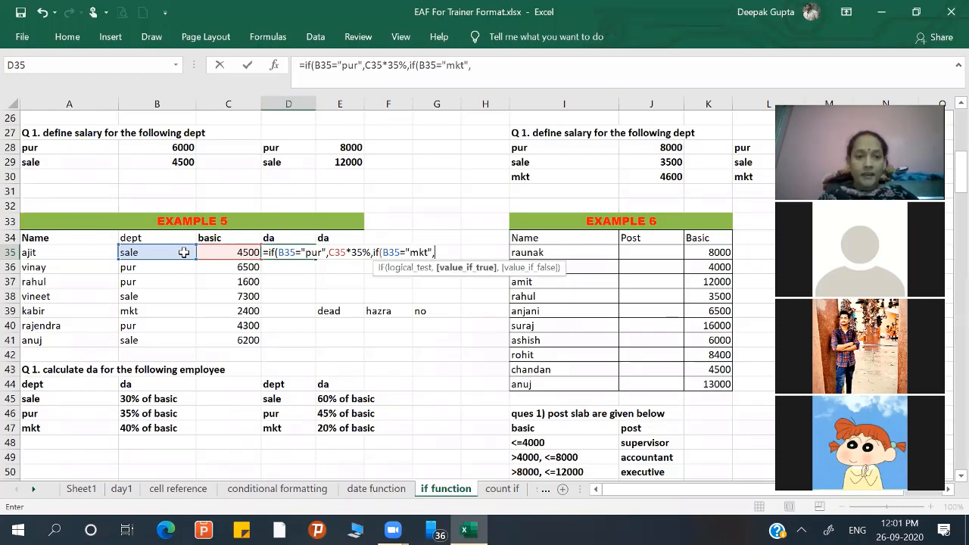
{"action": "key", "text": "Left"}
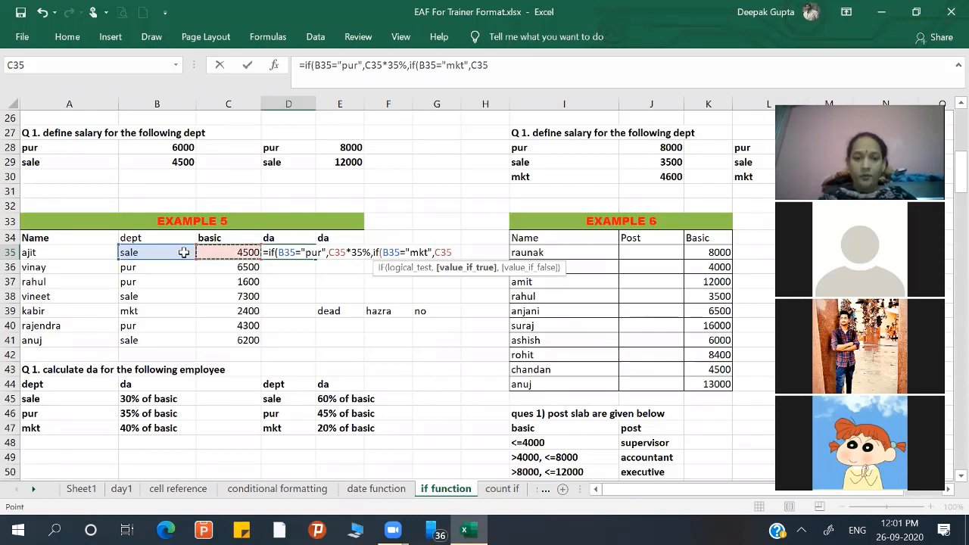
{"action": "type", "text": "*4"}
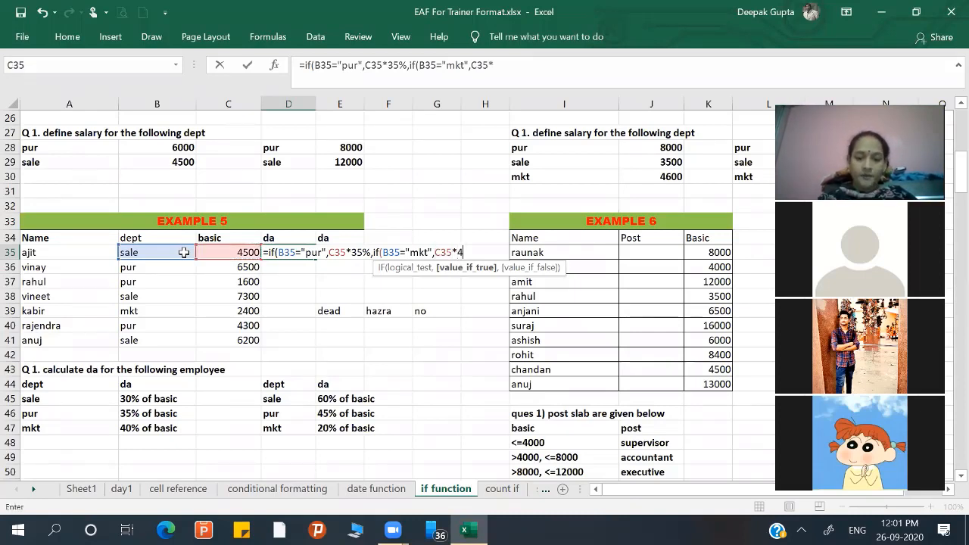
{"action": "type", "text": "0%"}
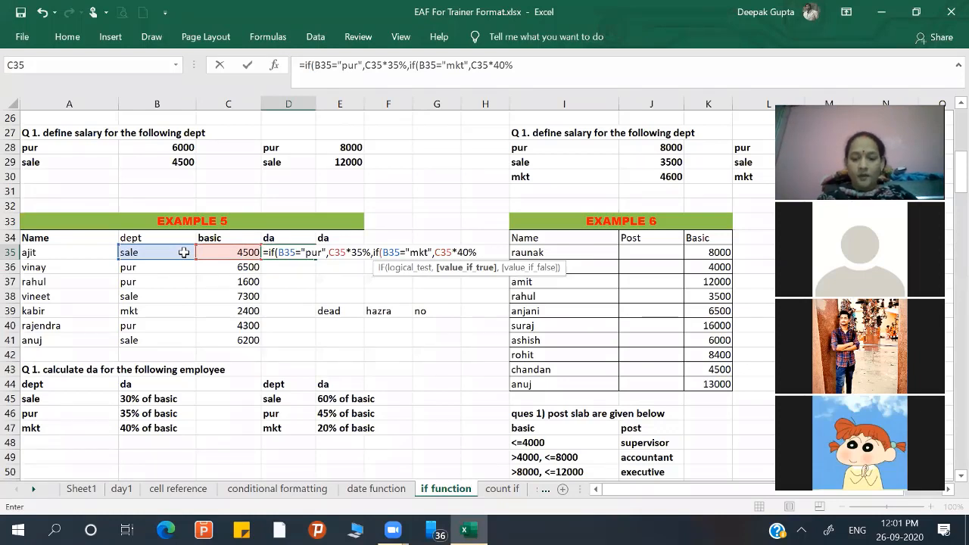
{"action": "type", "text": ","}
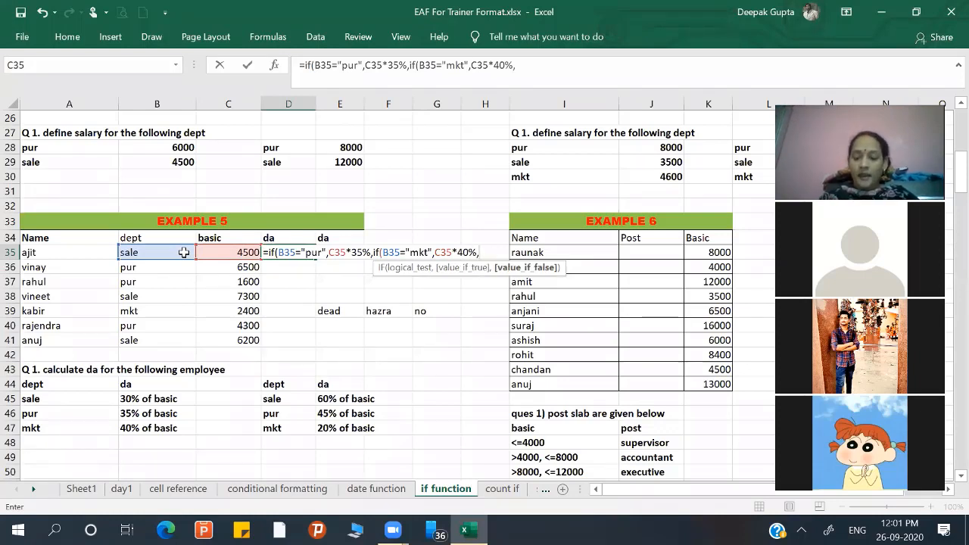
- Complete the D35 formula with C35*30% as the remaining case and fill it down through D41
{"action": "key", "text": "Left"}
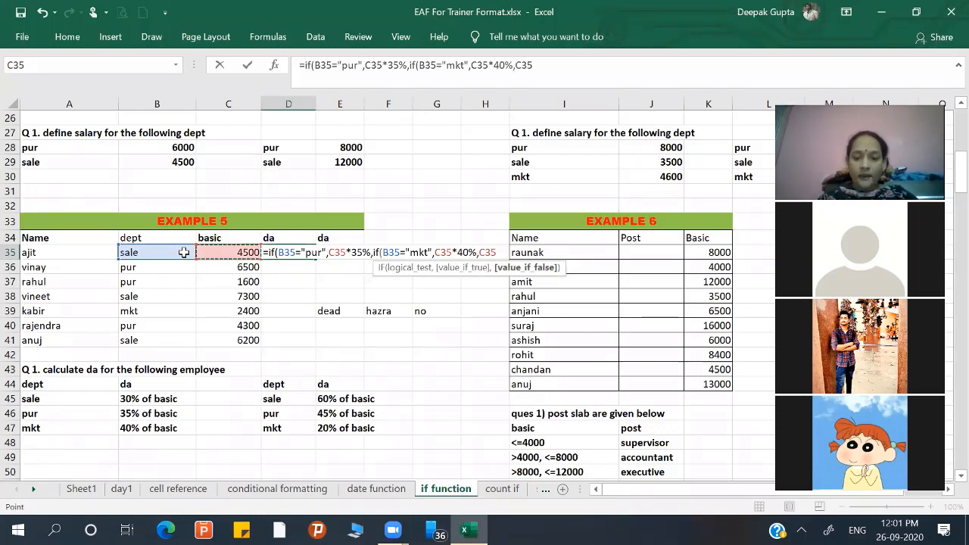
{"action": "type", "text": "*"}
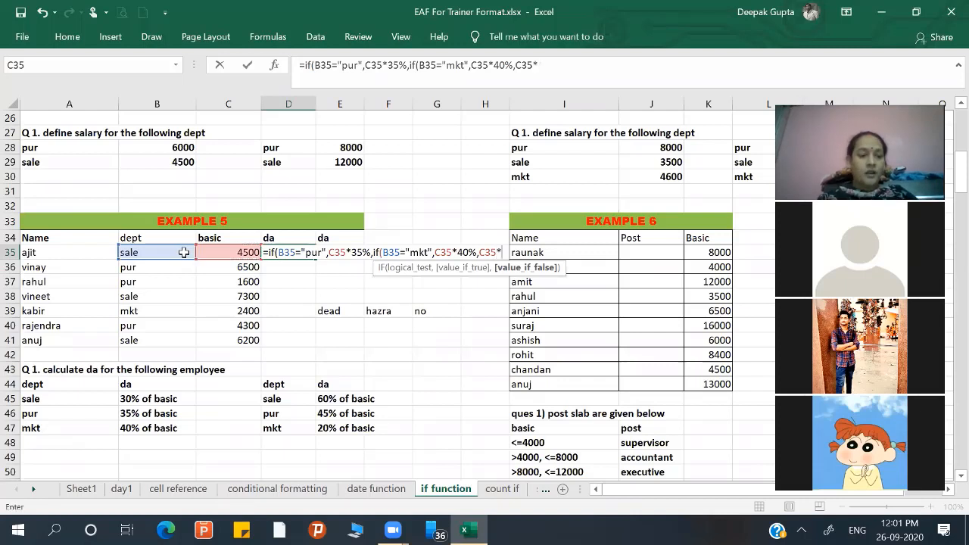
{"action": "type", "text": "30"}
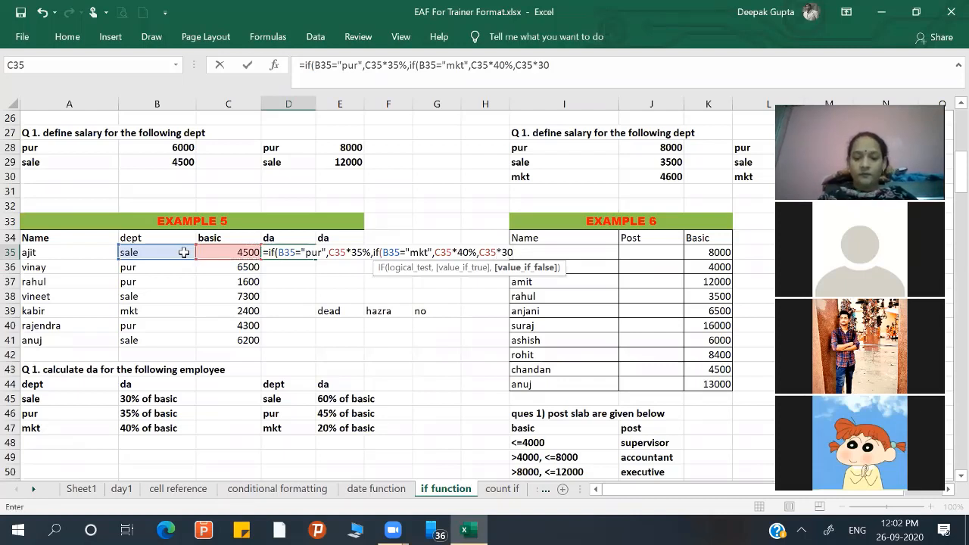
{"action": "type", "text": "%"}
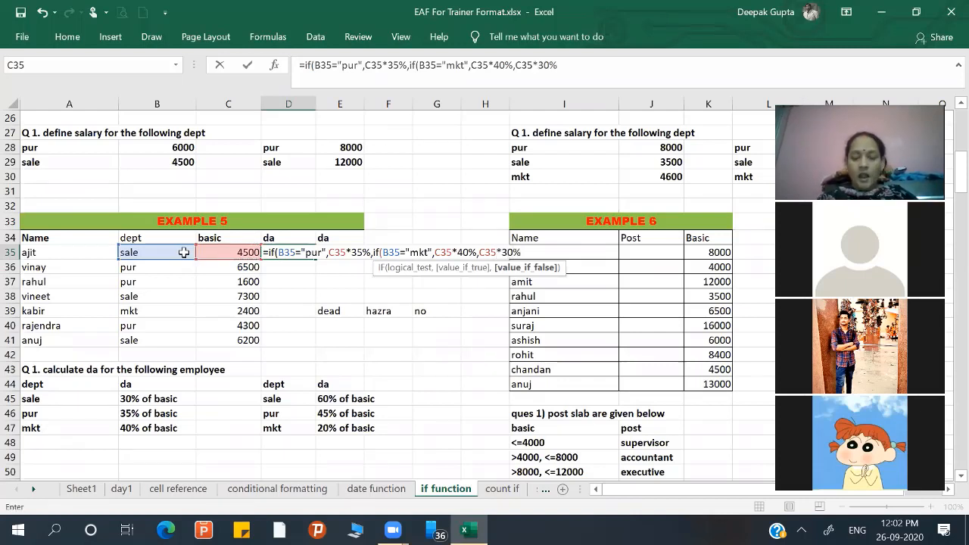
{"action": "type", "text": "))"}
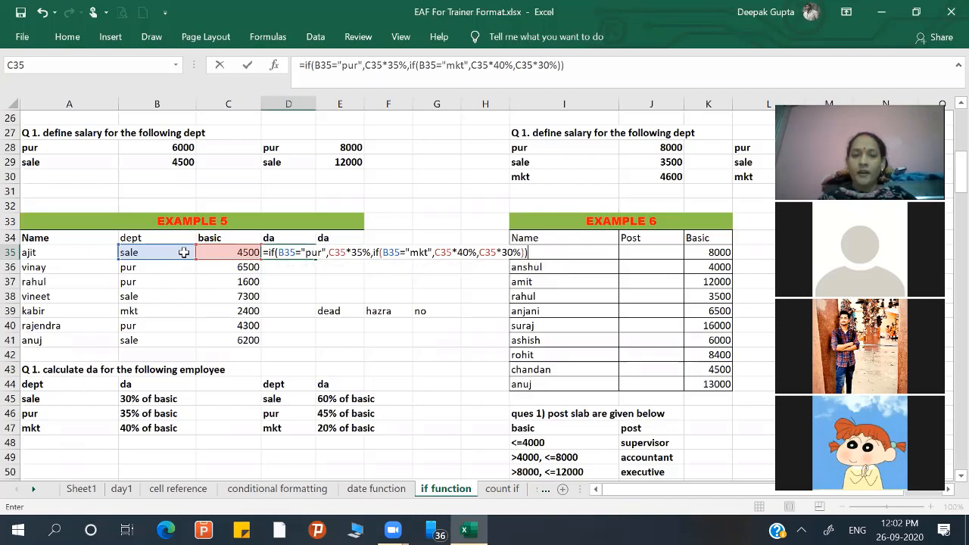
{"action": "key", "text": "Return"}
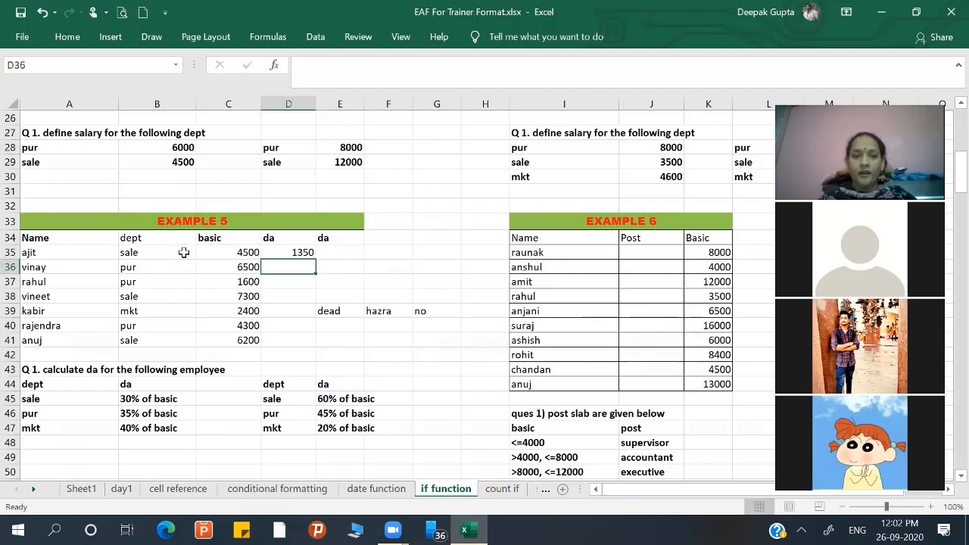
{"action": "left_click", "coordinate": [288, 251]}
{"action": "left_click_drag", "start_coordinate": [315, 259], "coordinate": [312, 344]}
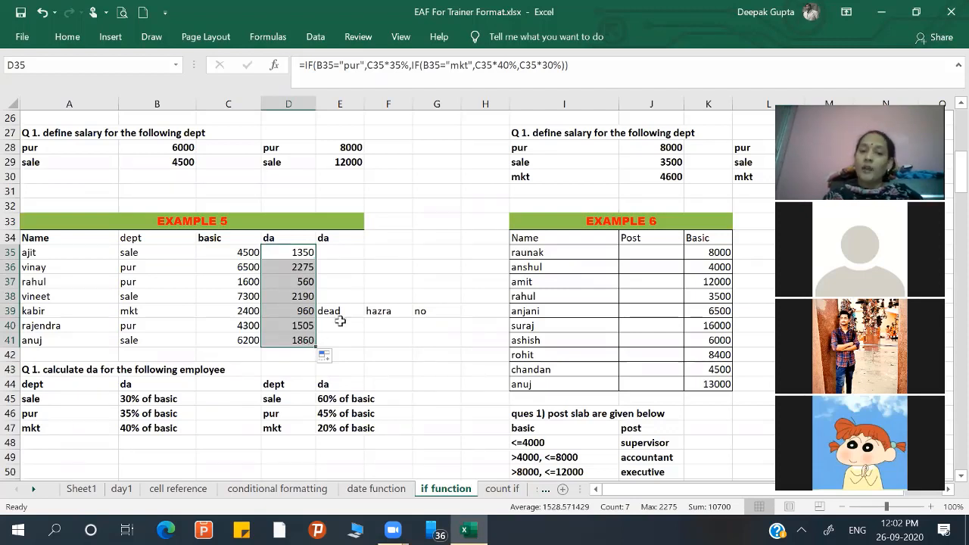
- Calculate 35% of the basic salary in E37 with =C37*35% to check the DA result in row 37
{"action": "left_click", "coordinate": [342, 280]}
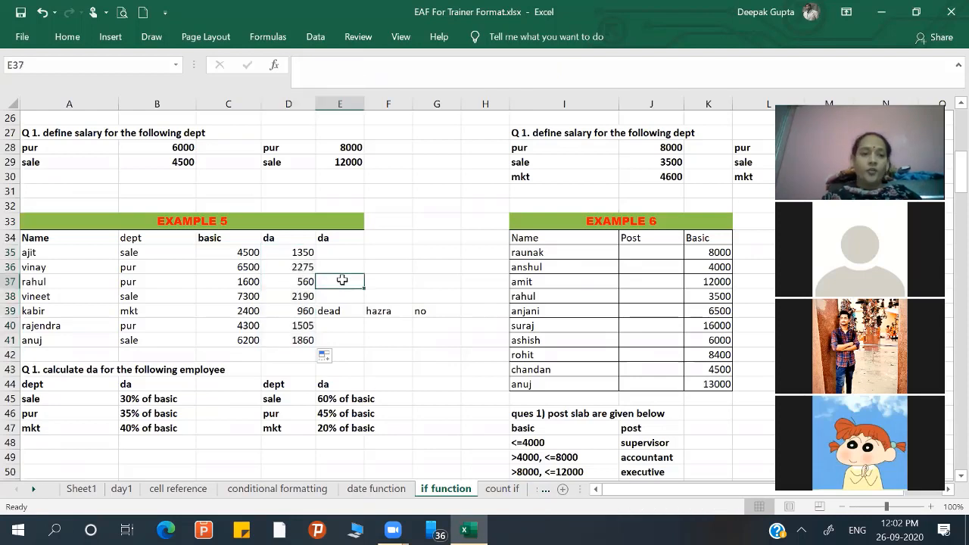
{"action": "type", "text": "="}
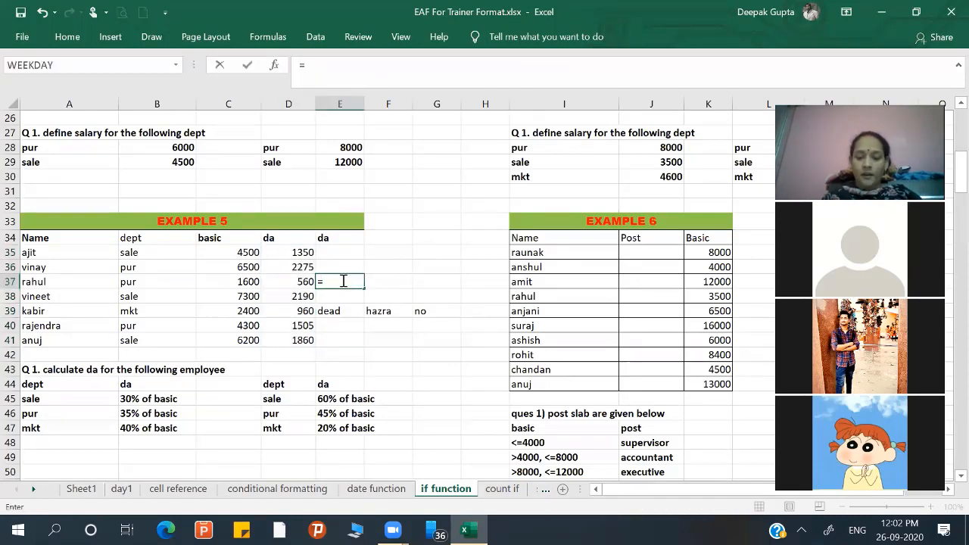
{"action": "key", "text": "Left"}
{"action": "key", "text": "Left"}
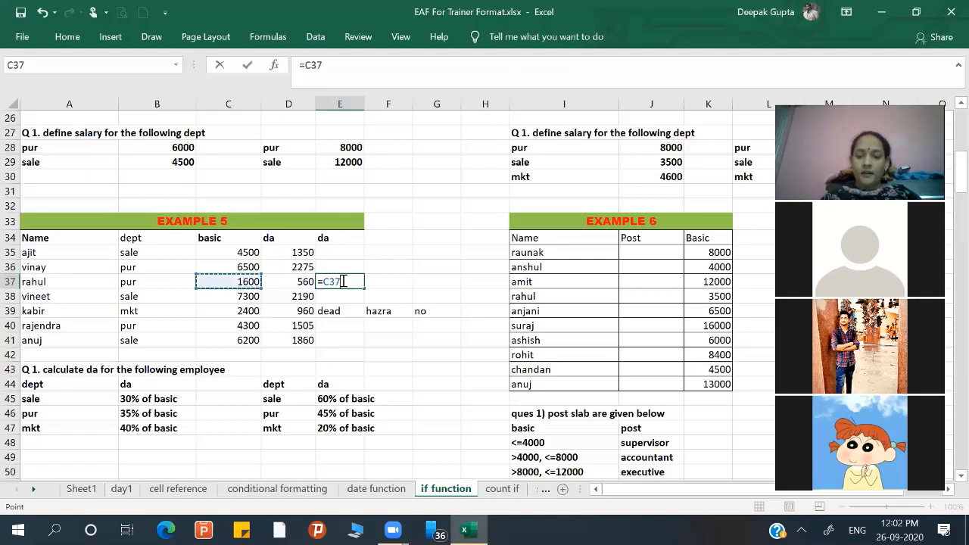
{"action": "type", "text": "*"}
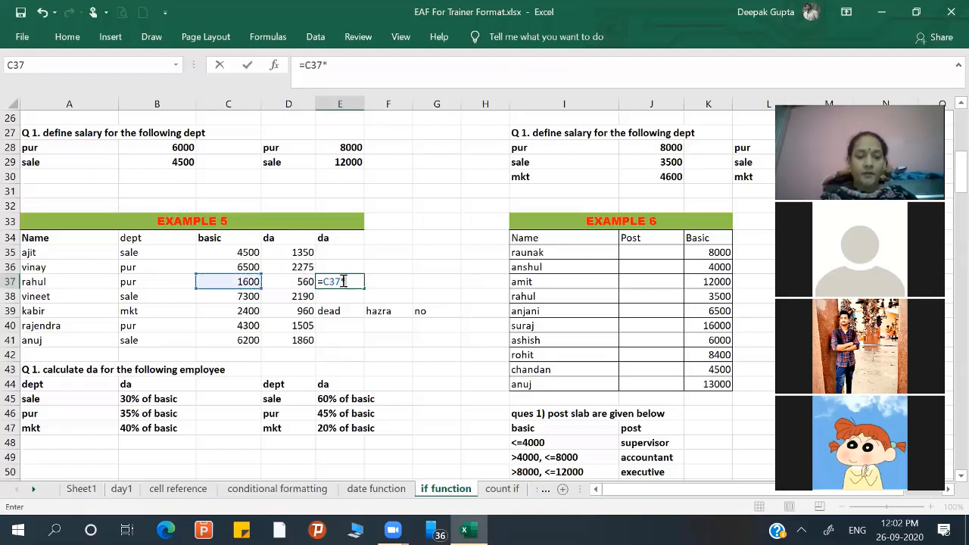
{"action": "type", "text": "35%"}
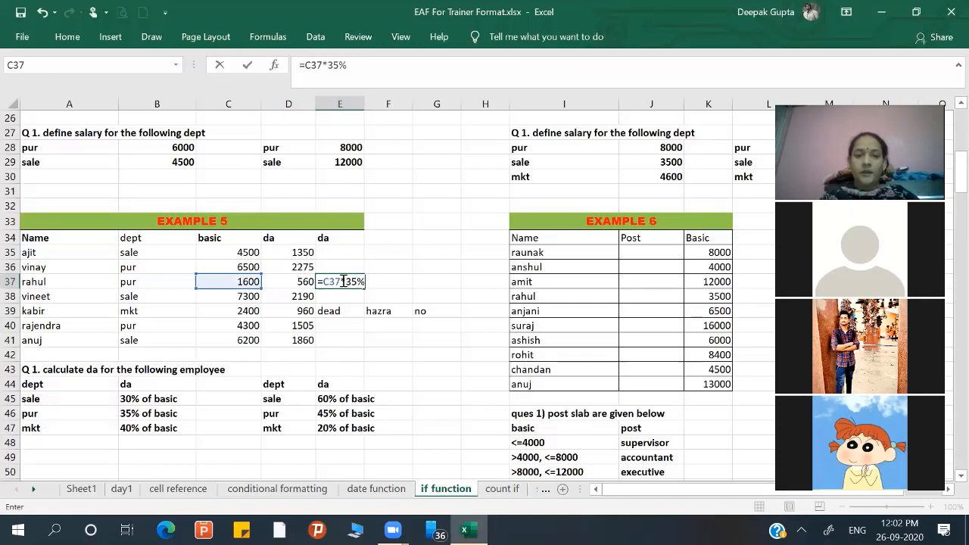
{"action": "key", "text": "Return"}
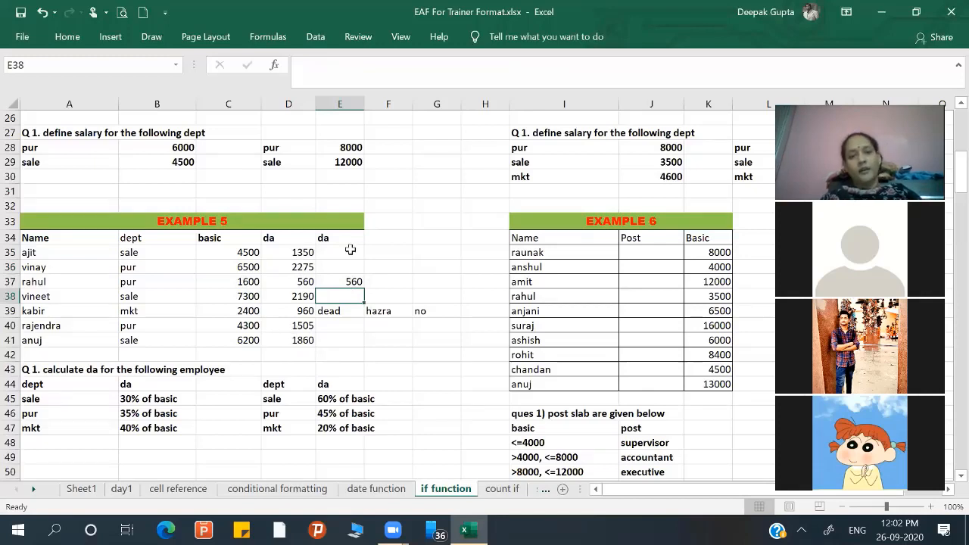
- Clear the contents of E37:G39 and review the nested IF formula in D35
{"action": "left_click_drag", "start_coordinate": [349, 281], "coordinate": [426, 308]}
{"action": "key", "text": "Delete"}
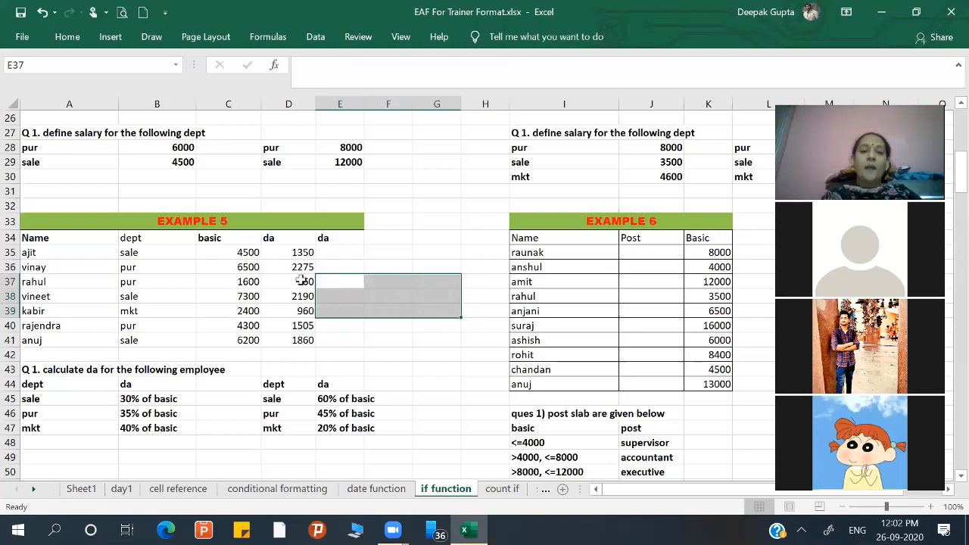
{"action": "double_click", "coordinate": [295, 254]}
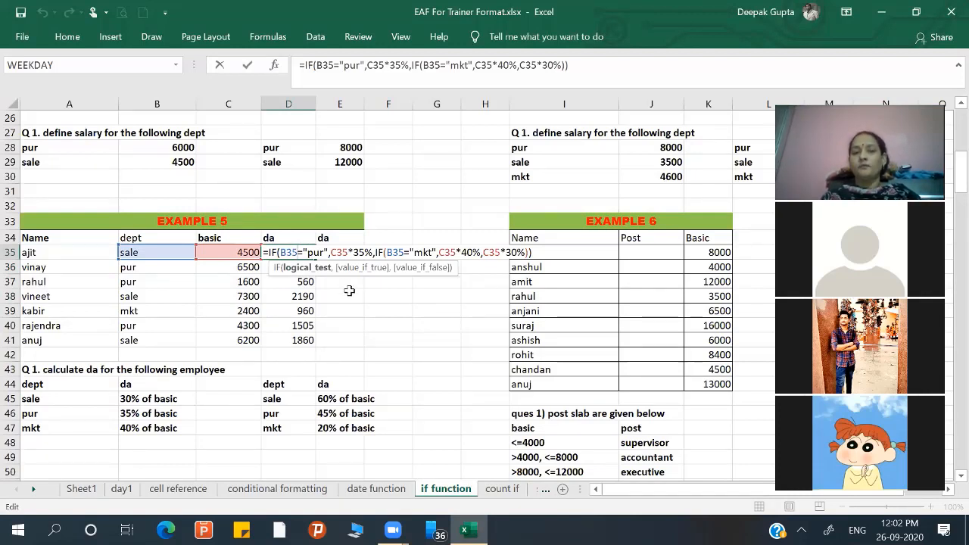
{"action": "key", "text": "Return"}
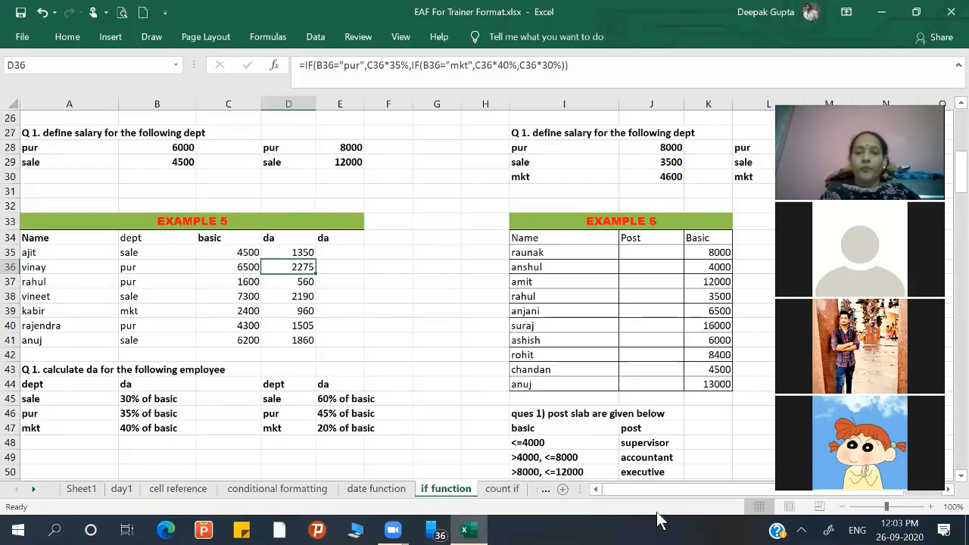
- Start an IF formula in J35 of Example 6 that compares K35 using the >= operator
{"action": "left_click", "coordinate": [956, 476]}
{"action": "left_click", "coordinate": [957, 476]}
{"action": "left_click", "coordinate": [957, 476]}
{"action": "left_click", "coordinate": [957, 476]}
{"action": "left_click", "coordinate": [957, 476]}
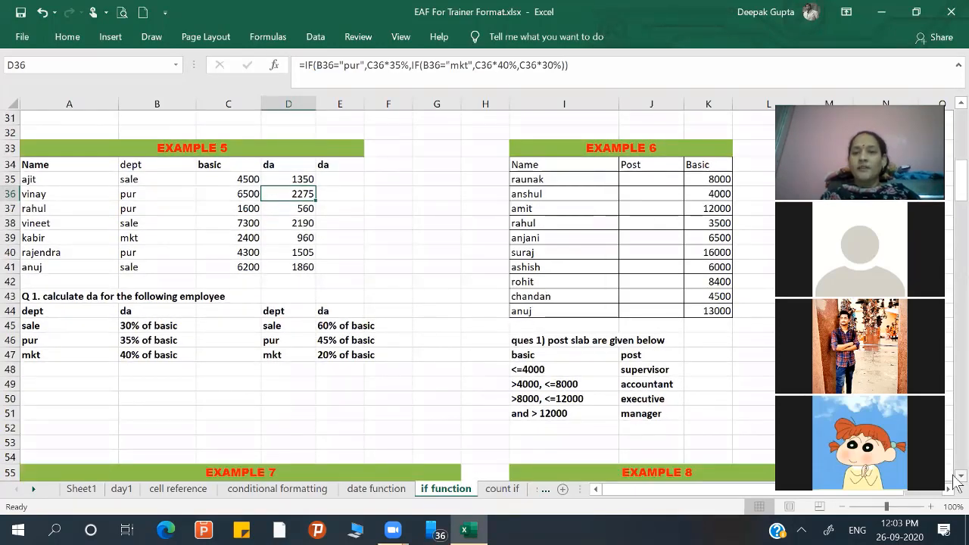
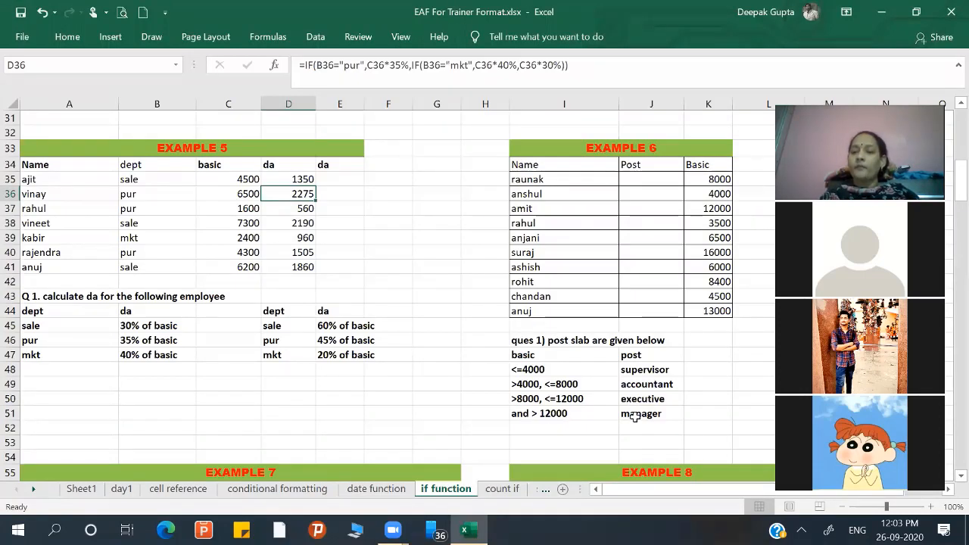
{"action": "left_click", "coordinate": [663, 178]}
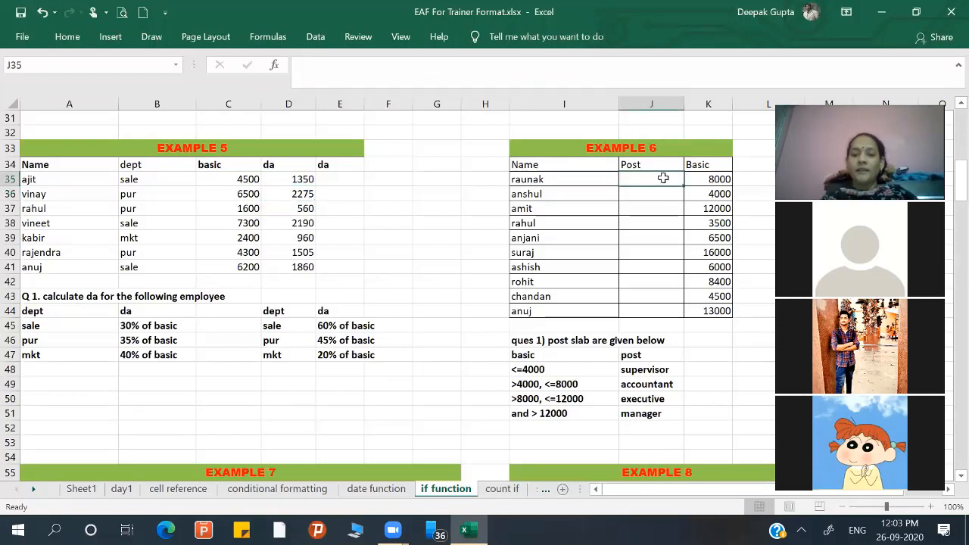
{"action": "type", "text": "=i"}
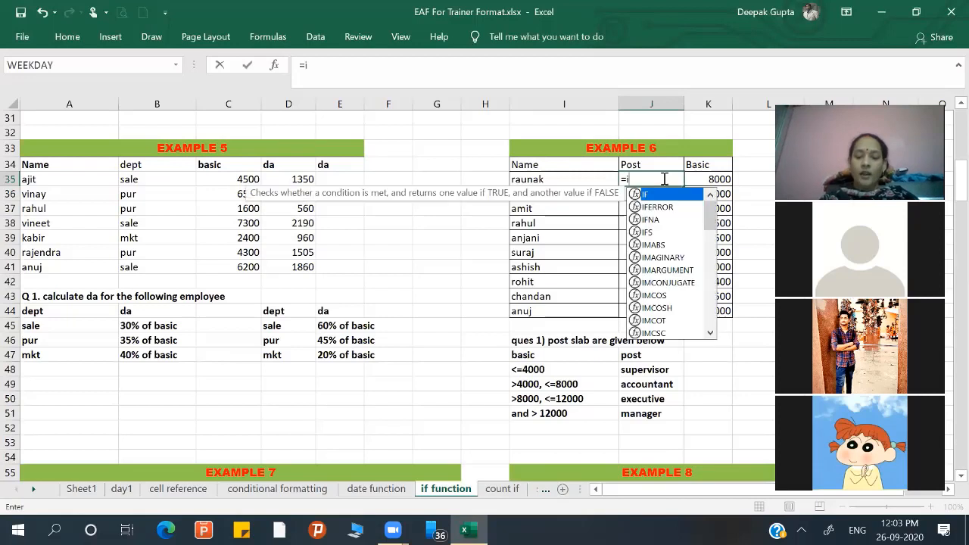
{"action": "type", "text": "f("}
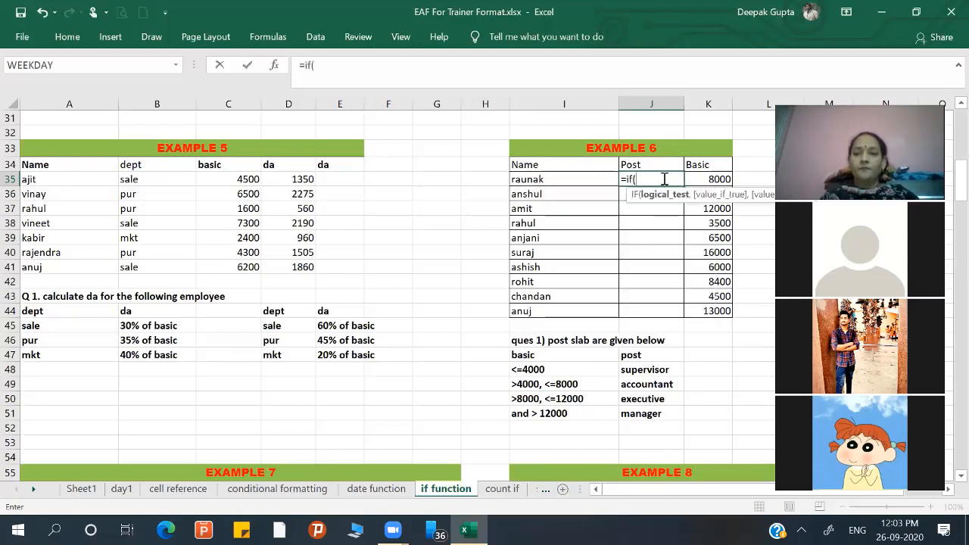
{"action": "left_click", "coordinate": [714, 180]}
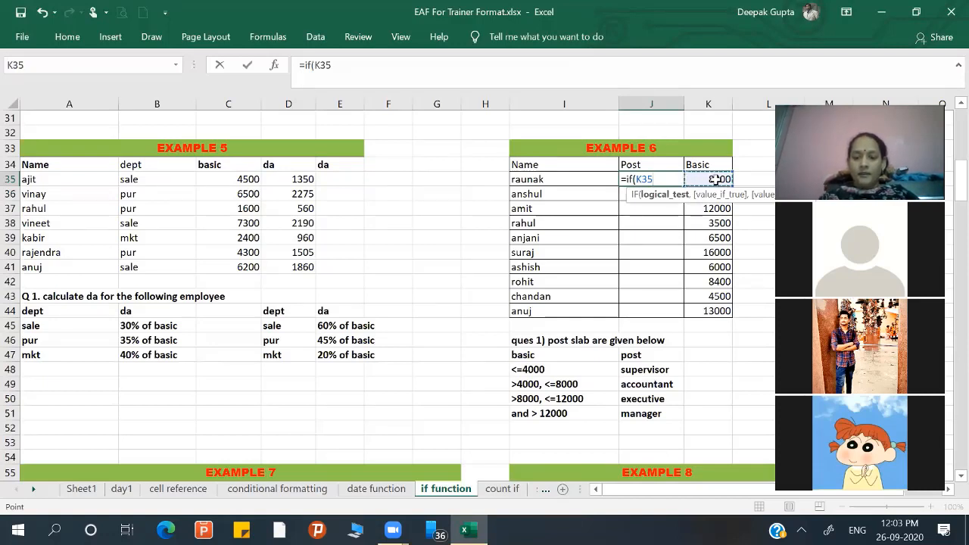
{"action": "type", "text": ">="}
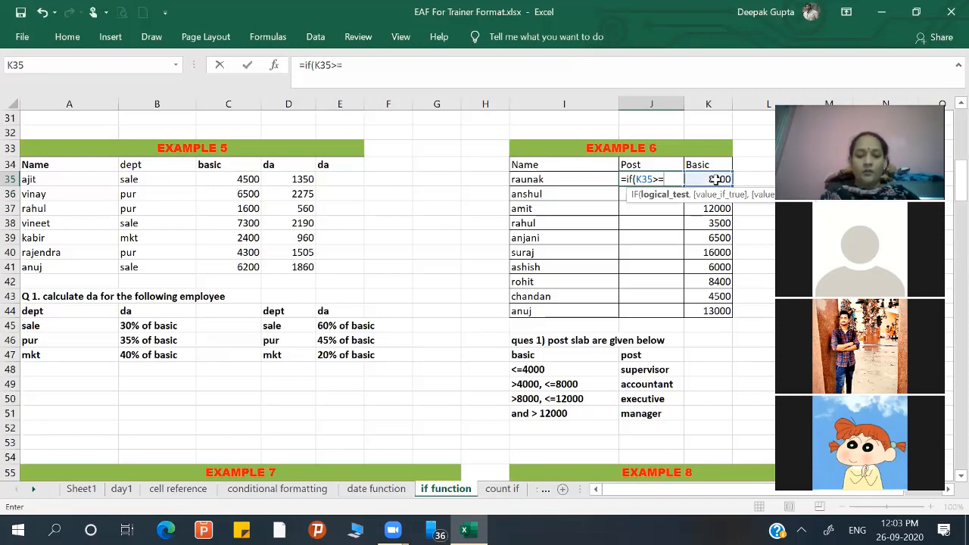
{"action": "type", "text": " 2000"}
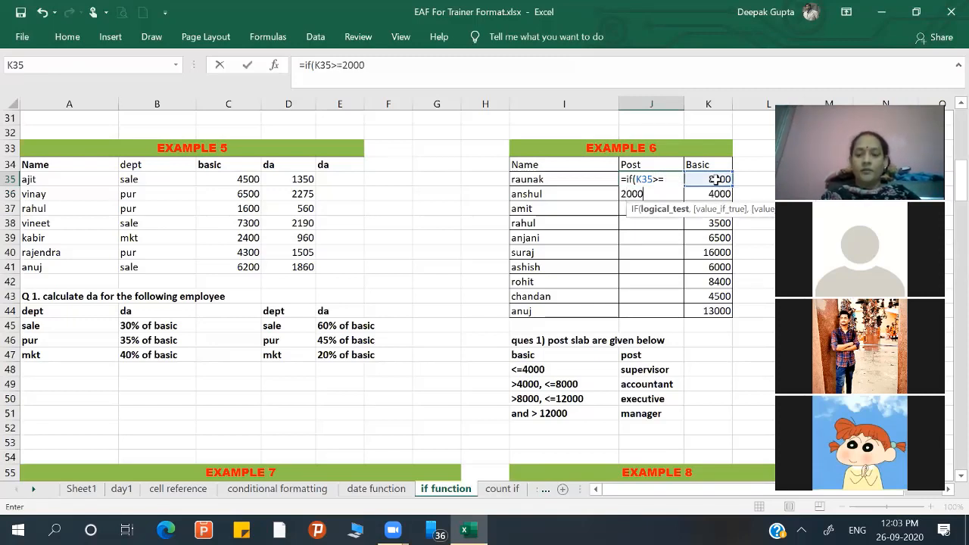
{"action": "key", "text": "BackSpace"}
{"action": "key", "text": "BackSpace"}
{"action": "key", "text": "BackSpace"}
{"action": "key", "text": "BackSpace"}
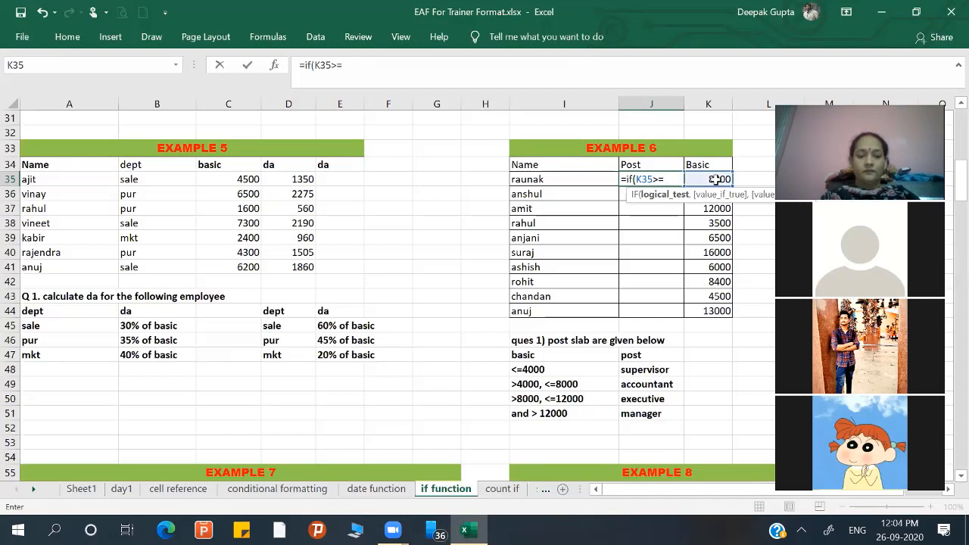
{"action": "type", "text": "1200"}
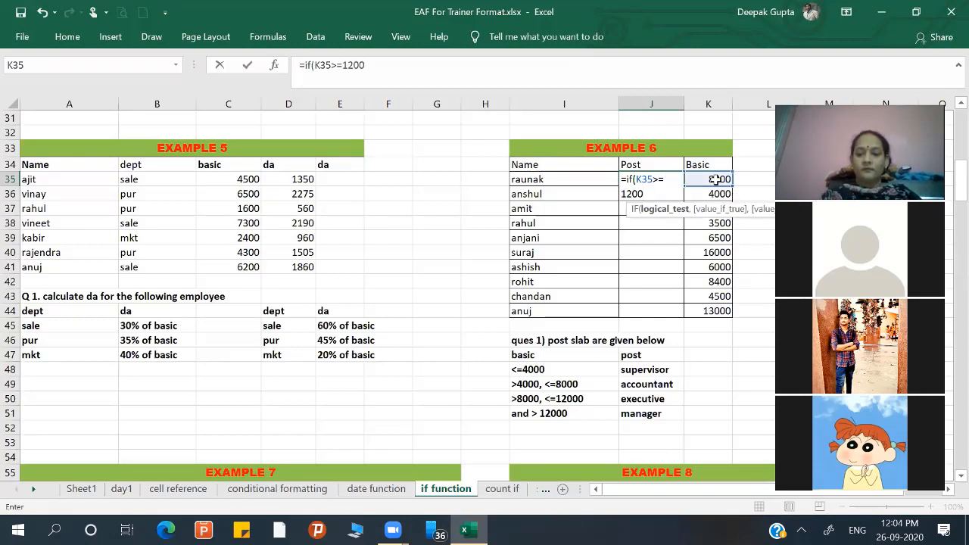
{"action": "key", "text": "BackSpace"}
{"action": "key", "text": "BackSpace"}
{"action": "key", "text": "BackSpace"}
{"action": "key", "text": "BackSpace"}
- Change the first condition of the J35 formula to K35>12000 and return "Manager" when it is true
{"action": "key", "text": "BackSpace"}
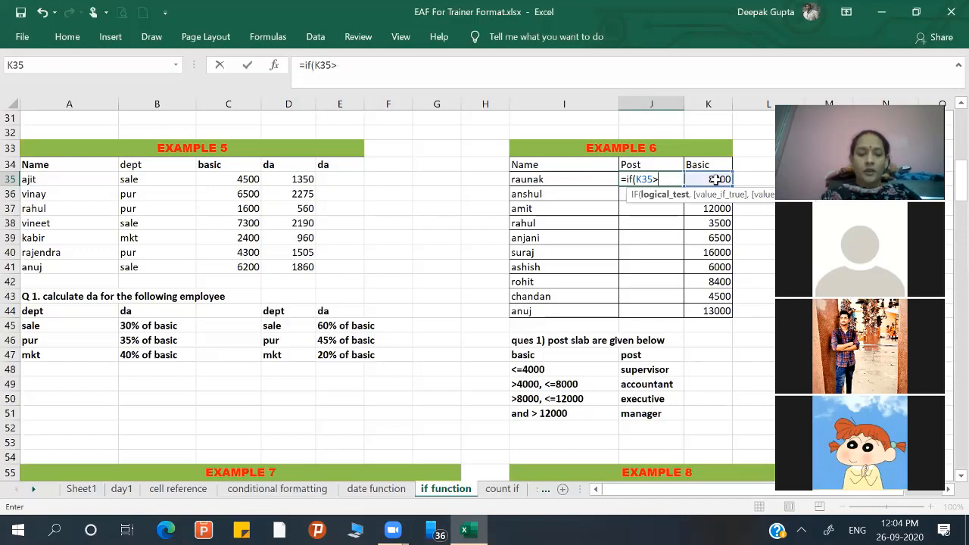
{"action": "type", "text": "12"}
{"action": "type", "text": "000"}
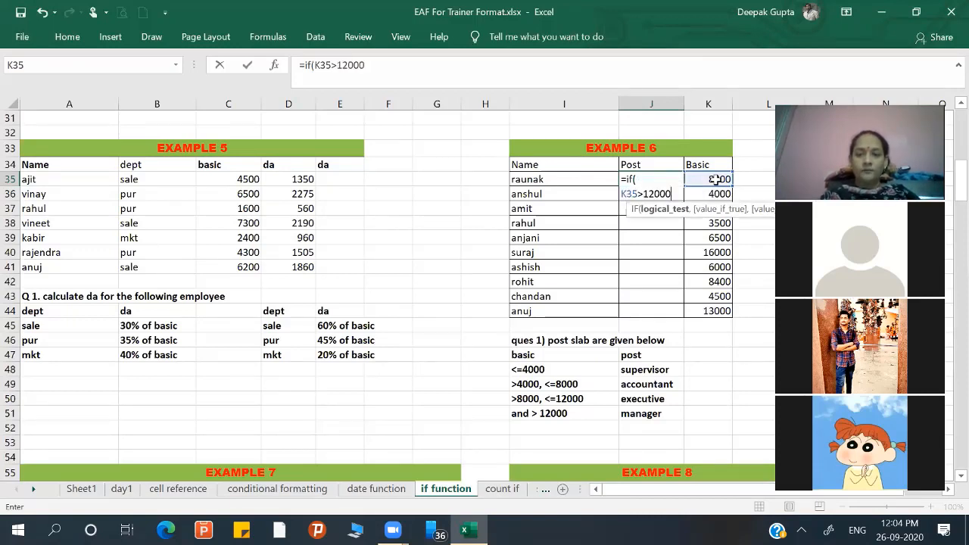
{"action": "type", "text": ",\""}
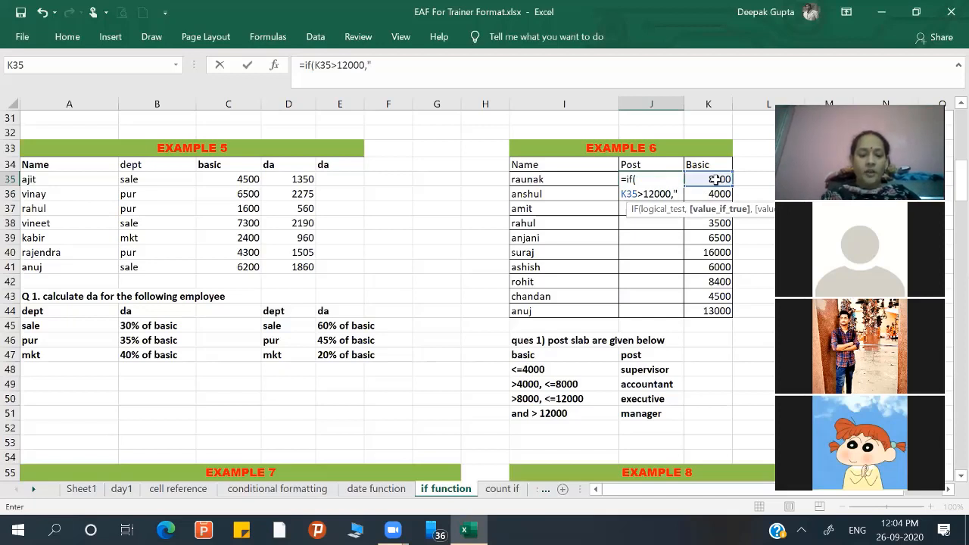
{"action": "type", "text": "Manag"}
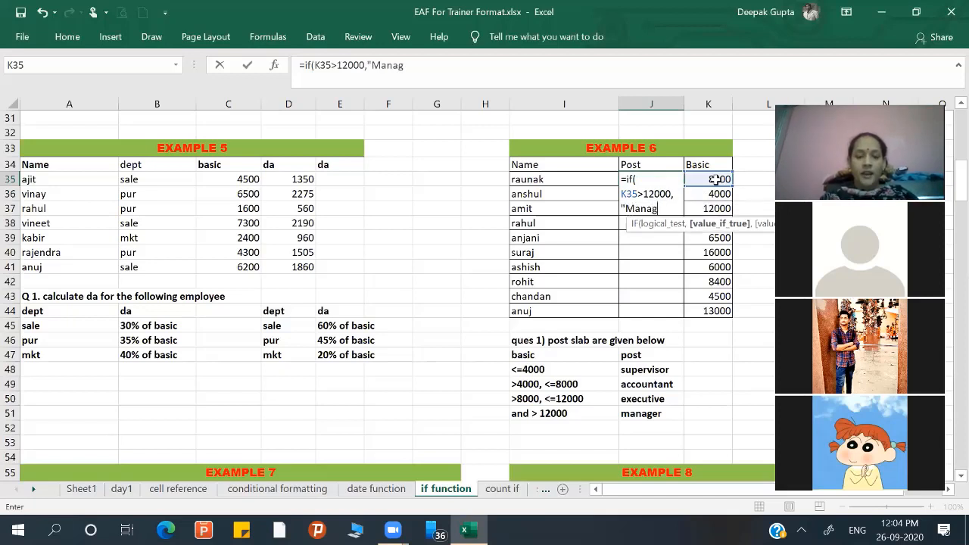
{"action": "type", "text": "er"}
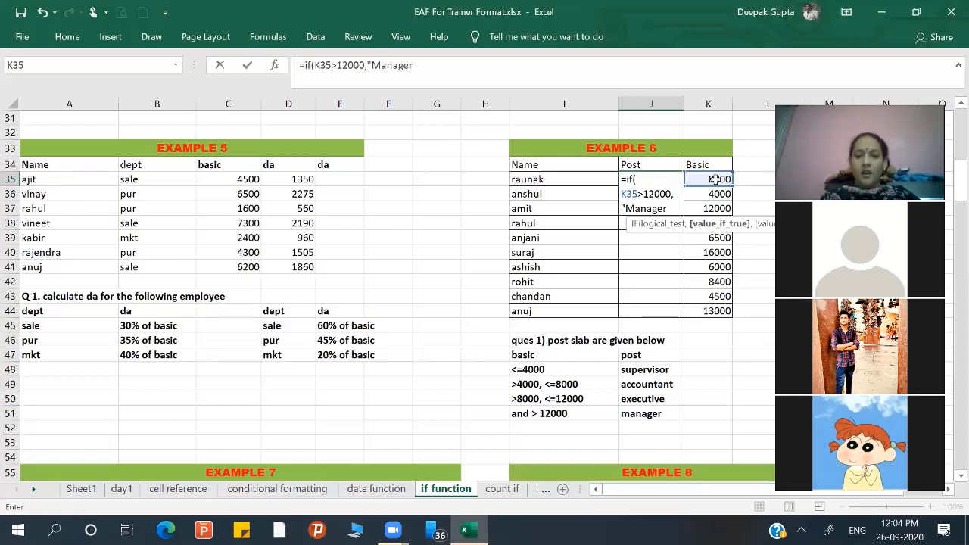
{"action": "type", "text": "\","}
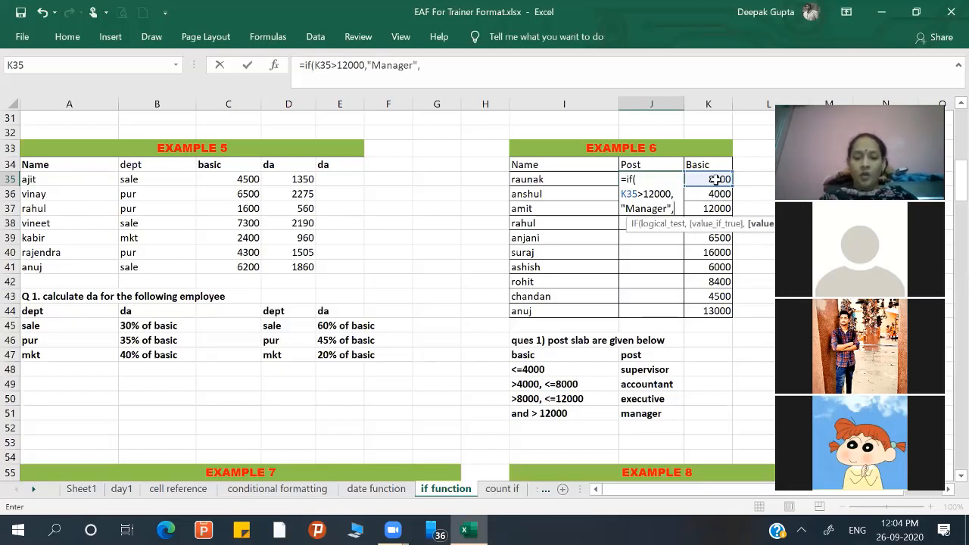
- Nest a second IF in the J35 formula that returns "Exc." when K35>=8000
{"action": "type", "text": "if("}
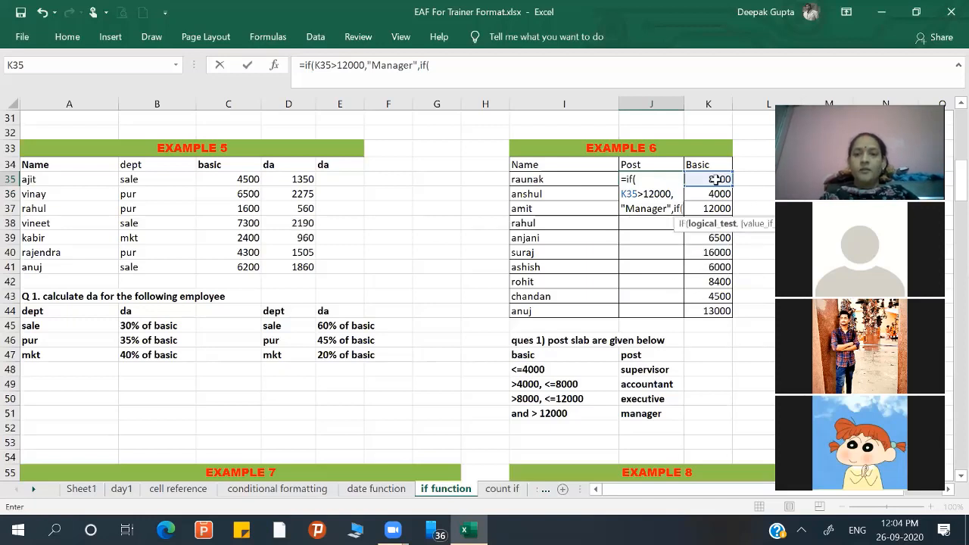
{"action": "left_click", "coordinate": [715, 180]}
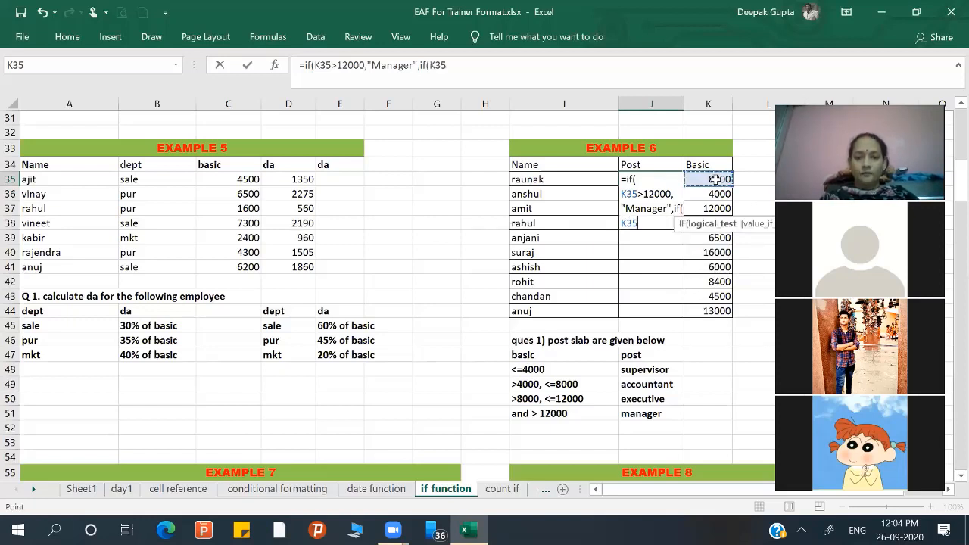
{"action": "type", "text": ">"}
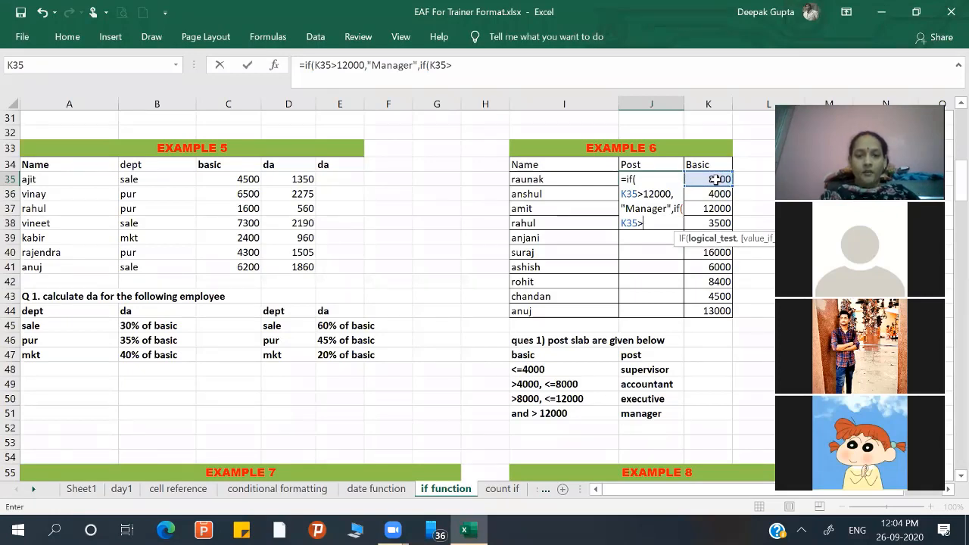
{"action": "type", "text": "="}
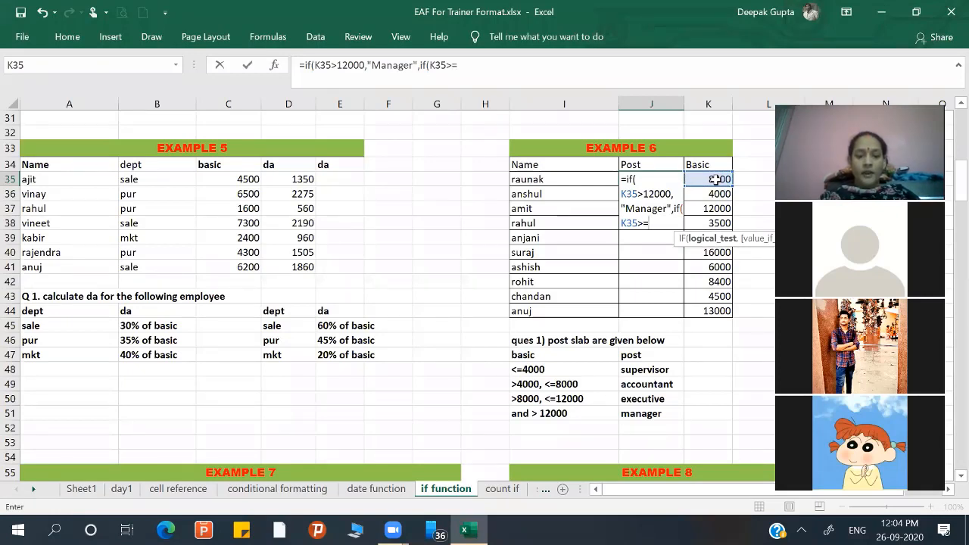
{"action": "type", "text": "8000"}
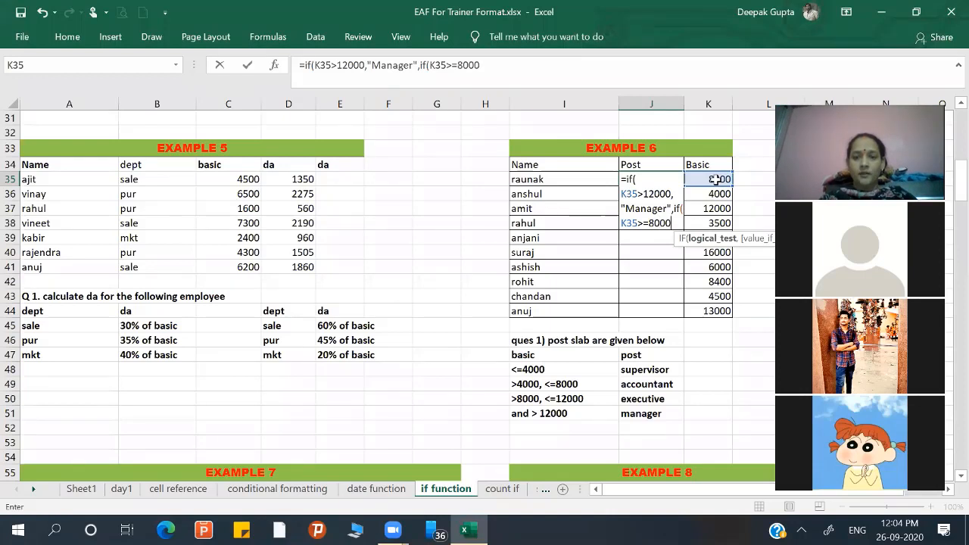
{"action": "type", "text": ","}
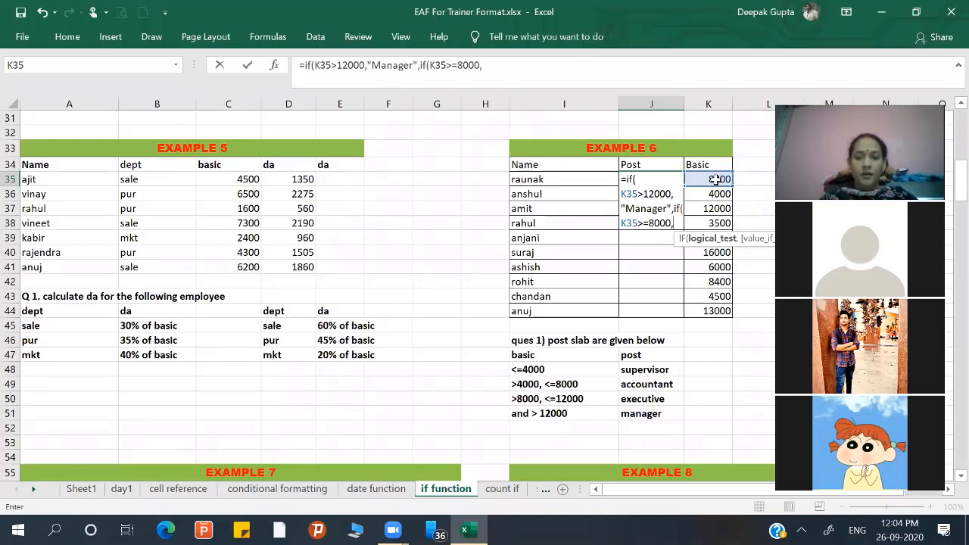
{"action": "type", "text": "\""}
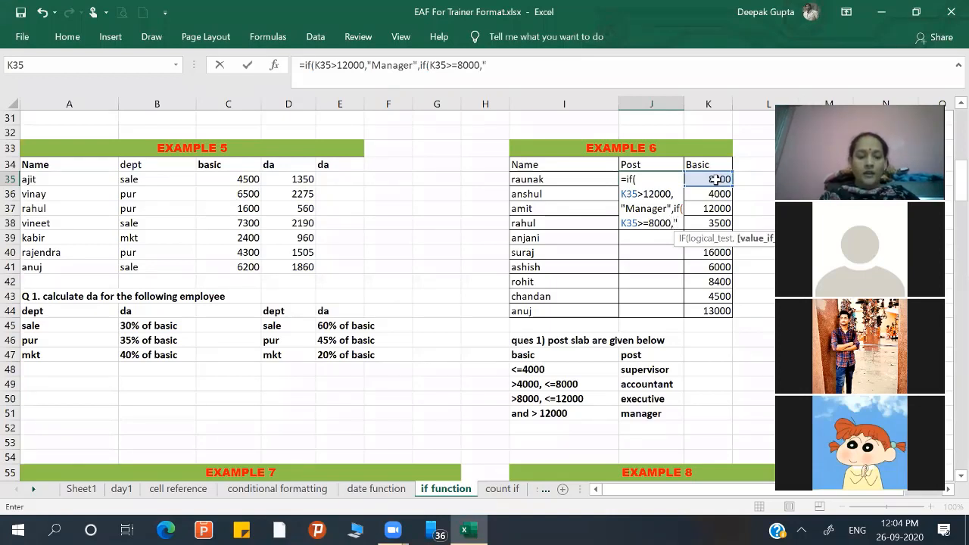
{"action": "type", "text": "E"}
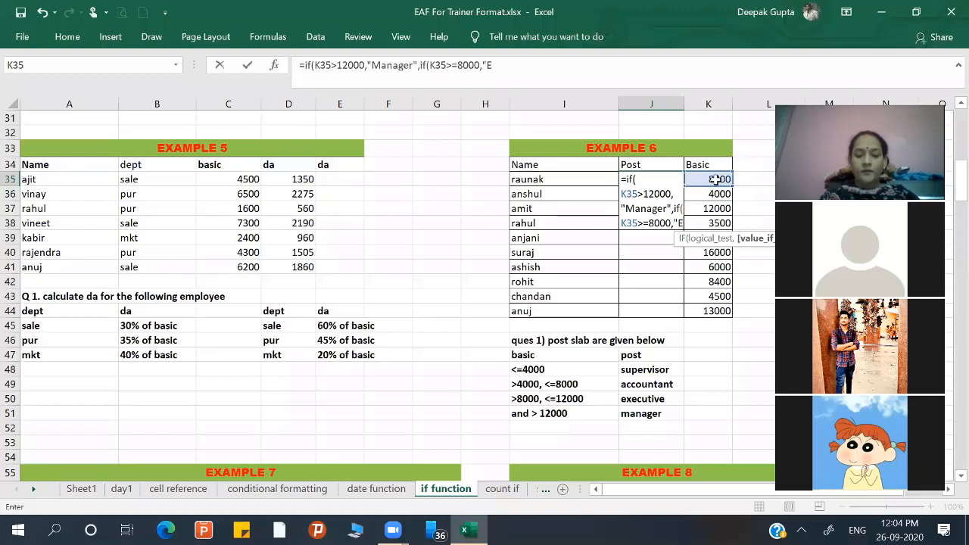
{"action": "type", "text": "xc."}
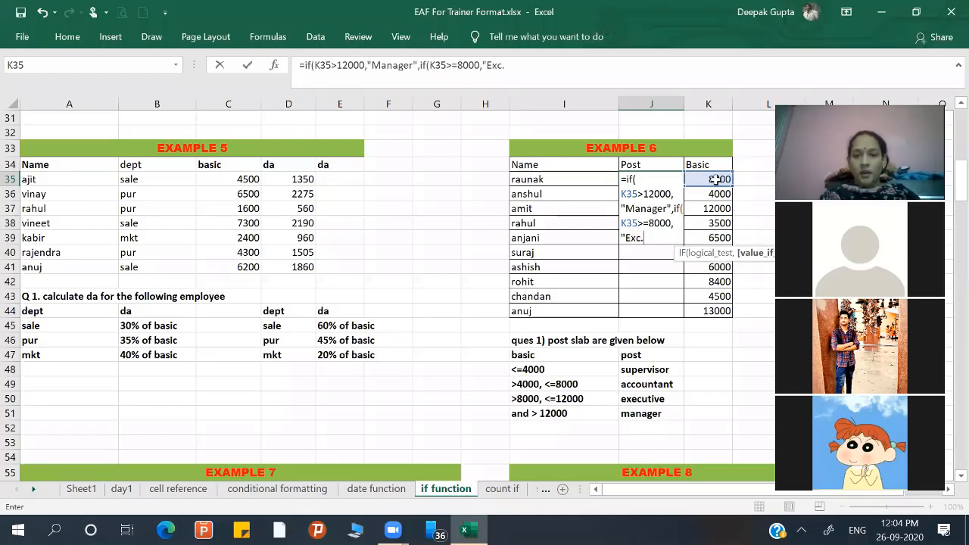
{"action": "type", "text": "\","}
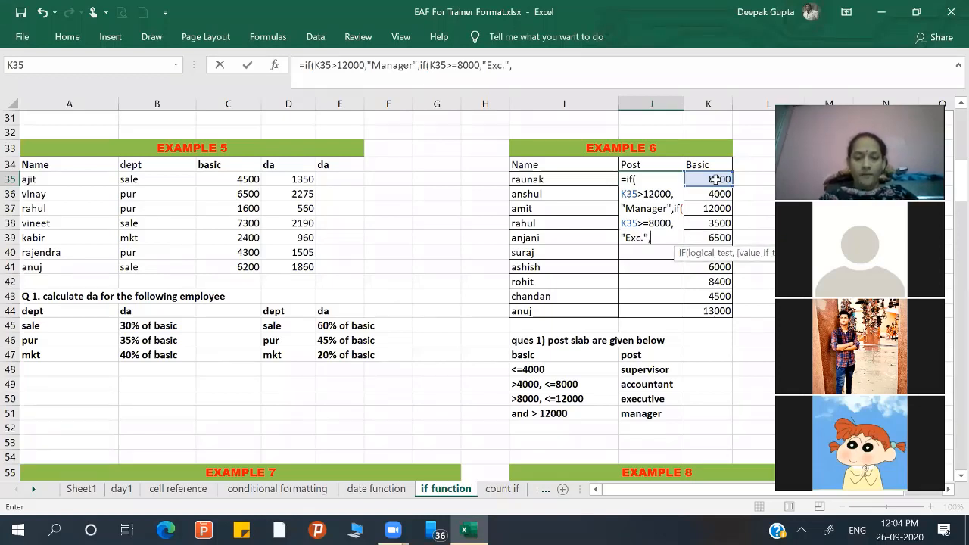
- Nest a third IF in the J35 formula that returns "Acct." when K35>=4000
{"action": "type", "text": "if("}
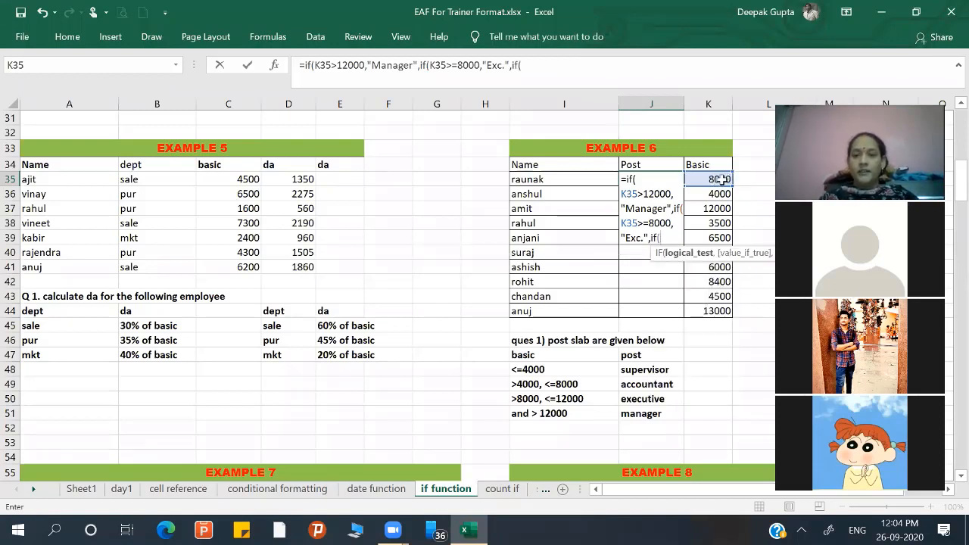
{"action": "left_click", "coordinate": [720, 180]}
{"action": "type", "text": ">"}
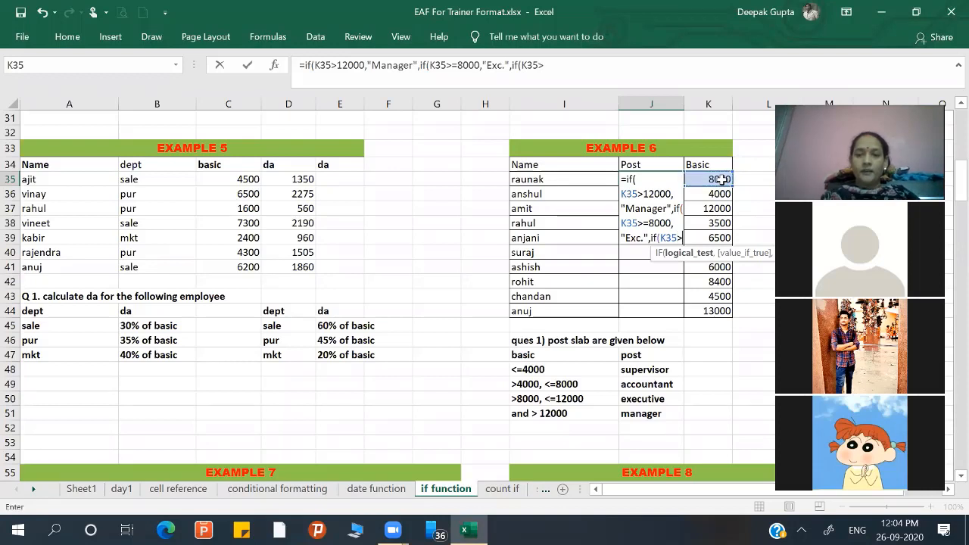
{"action": "type", "text": "="}
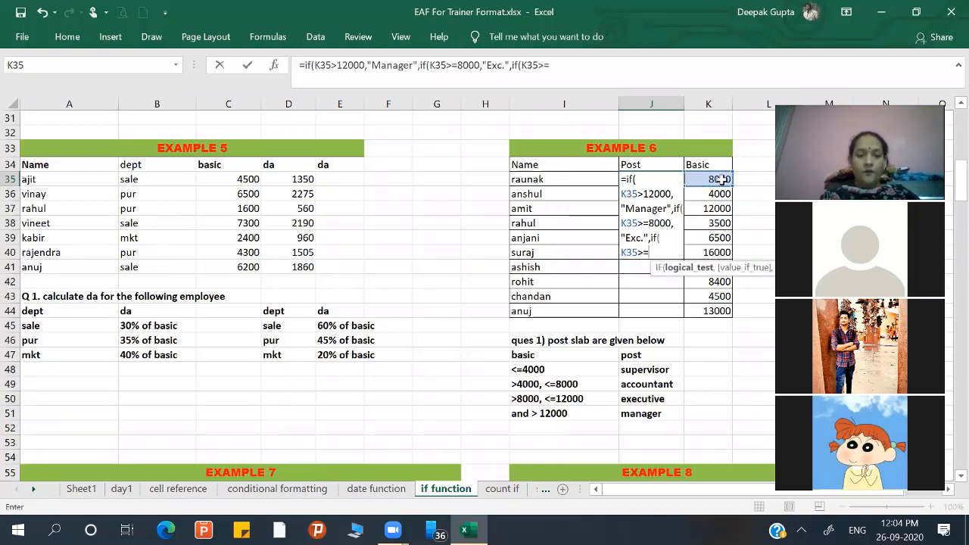
{"action": "type", "text": "4000"}
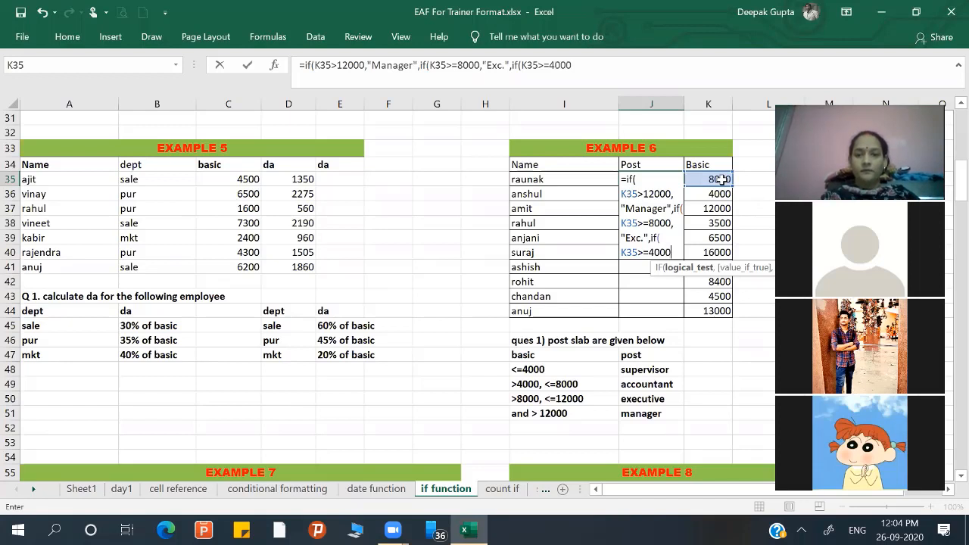
{"action": "type", "text": ","}
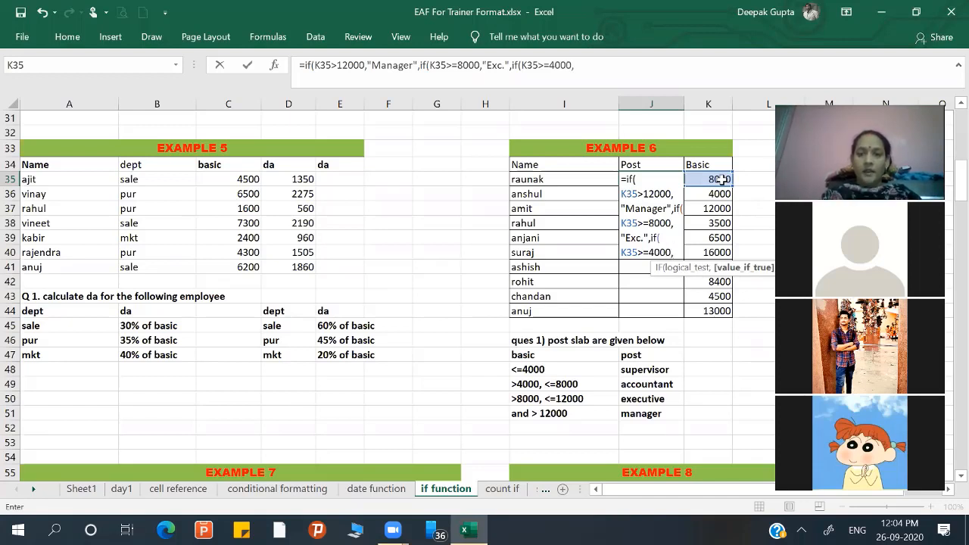
{"action": "type", "text": "\""}
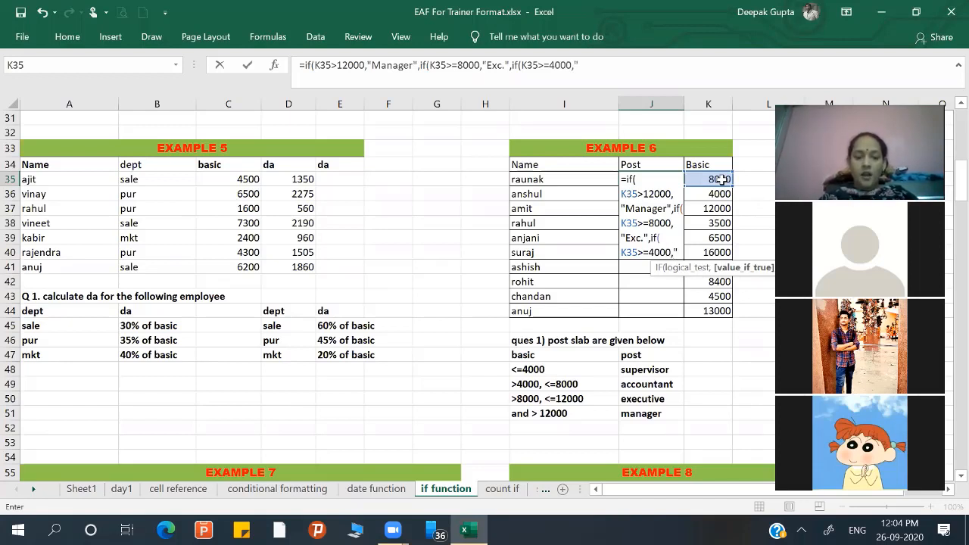
{"action": "type", "text": "Acct"}
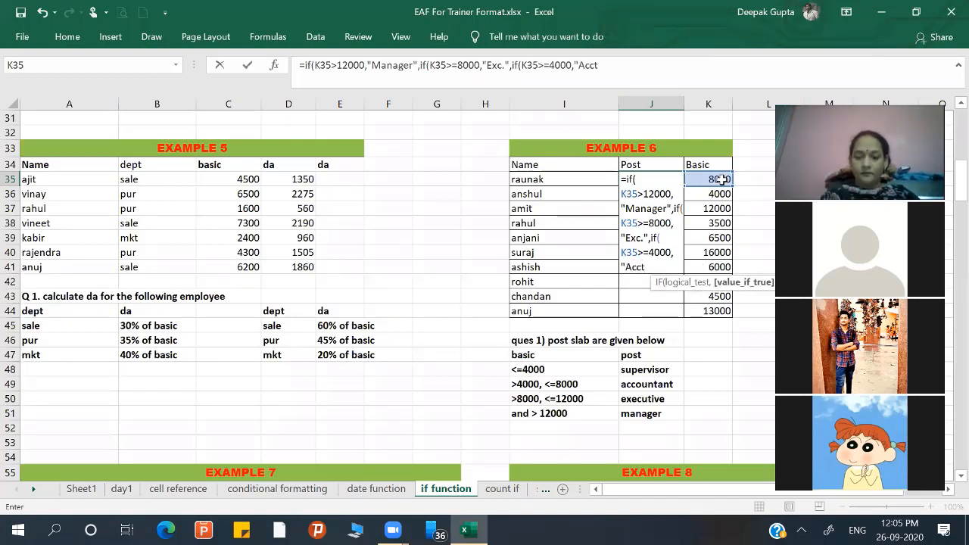
{"action": "type", "text": ".\","}
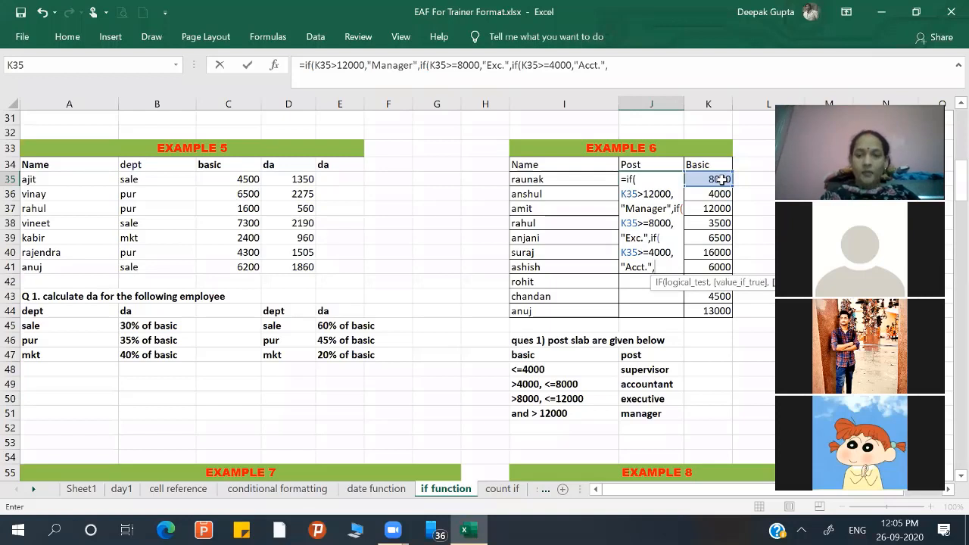
- Complete the J35 formula with "Supervisor" as the remaining case and fill it down through J44
{"action": "type", "text": "\""}
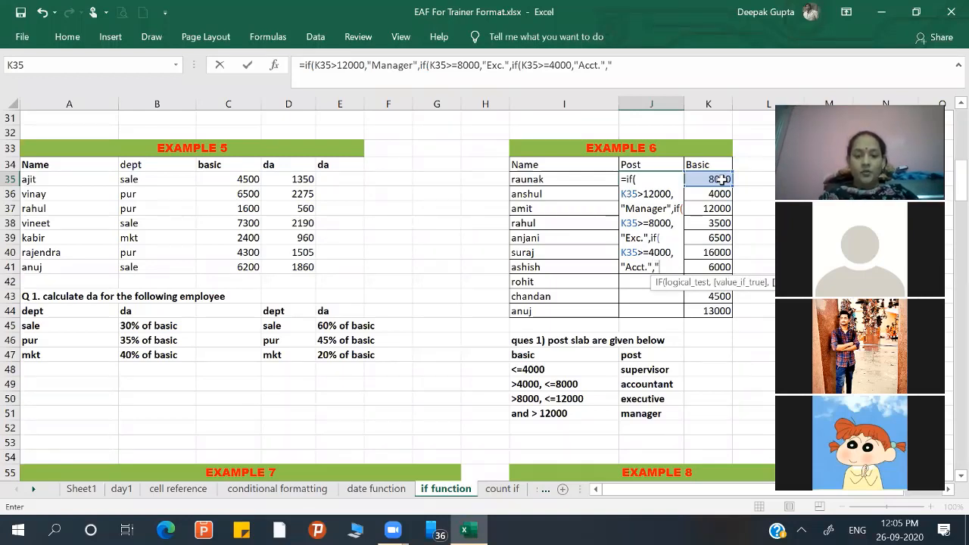
{"action": "type", "text": "Super"}
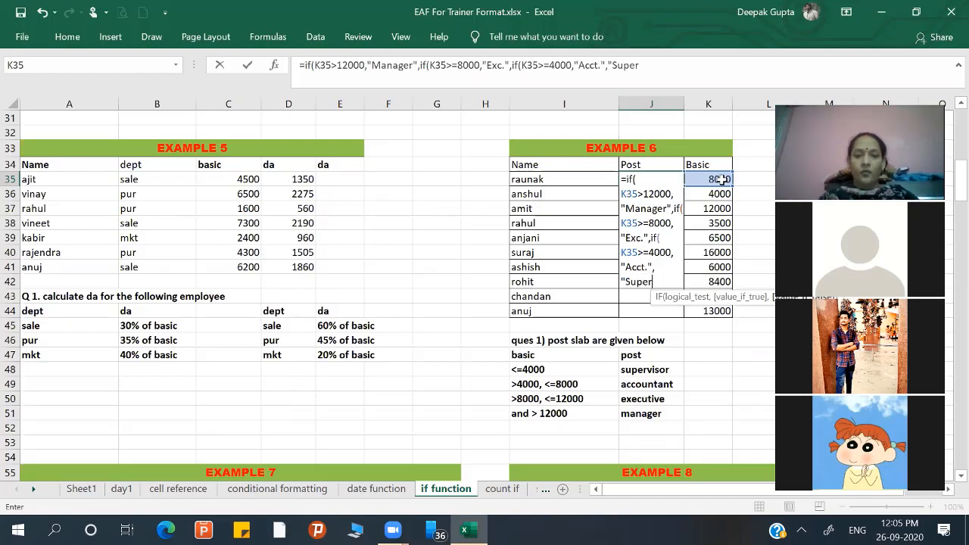
{"action": "type", "text": "visor"}
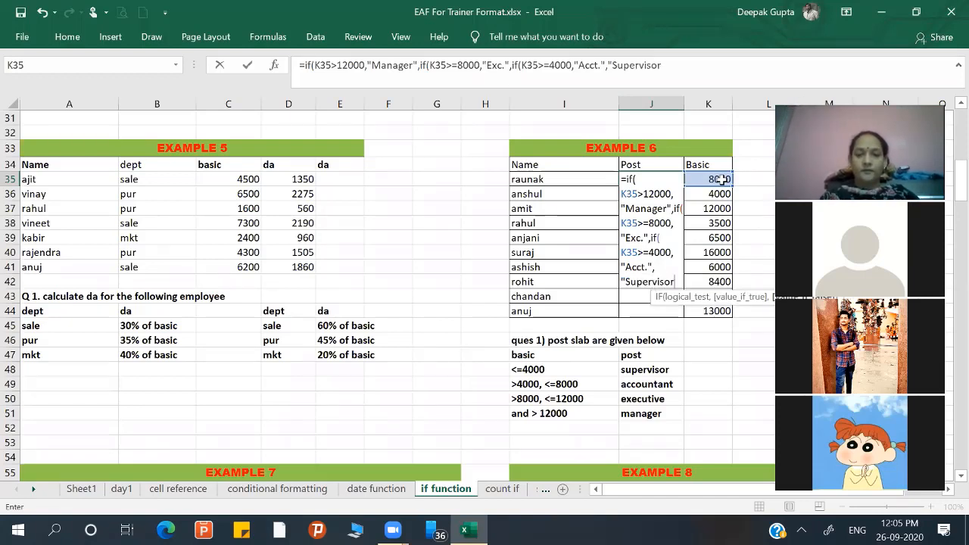
{"action": "type", "text": "\""}
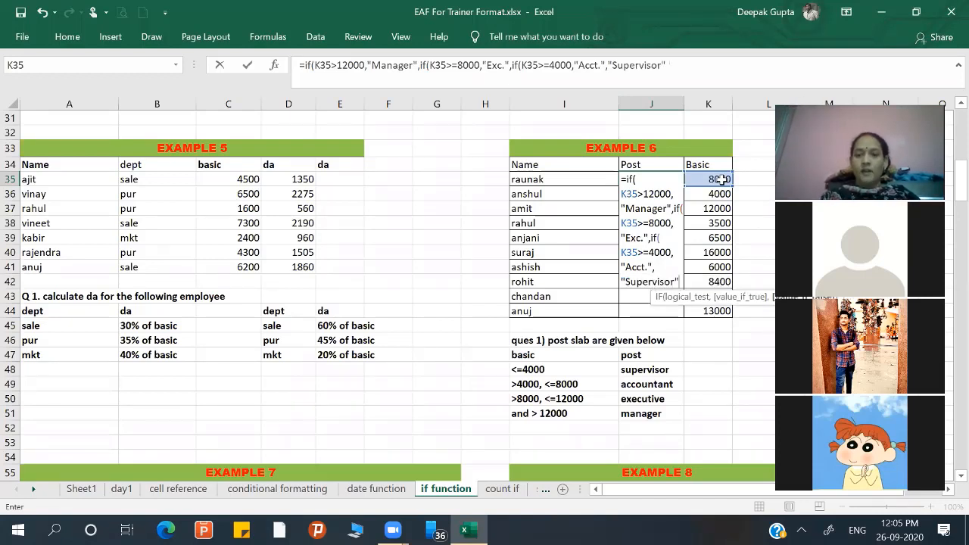
{"action": "type", "text": "))"}
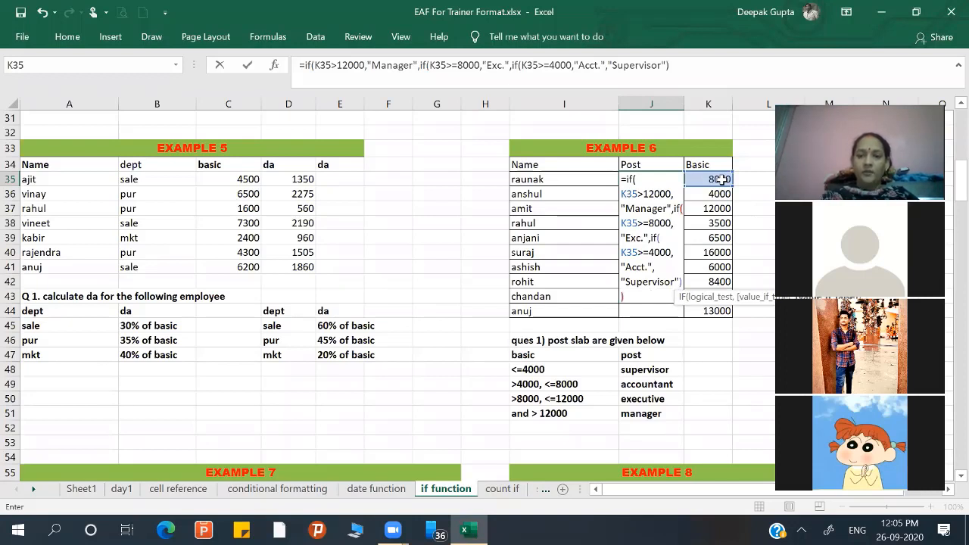
{"action": "type", "text": ")"}
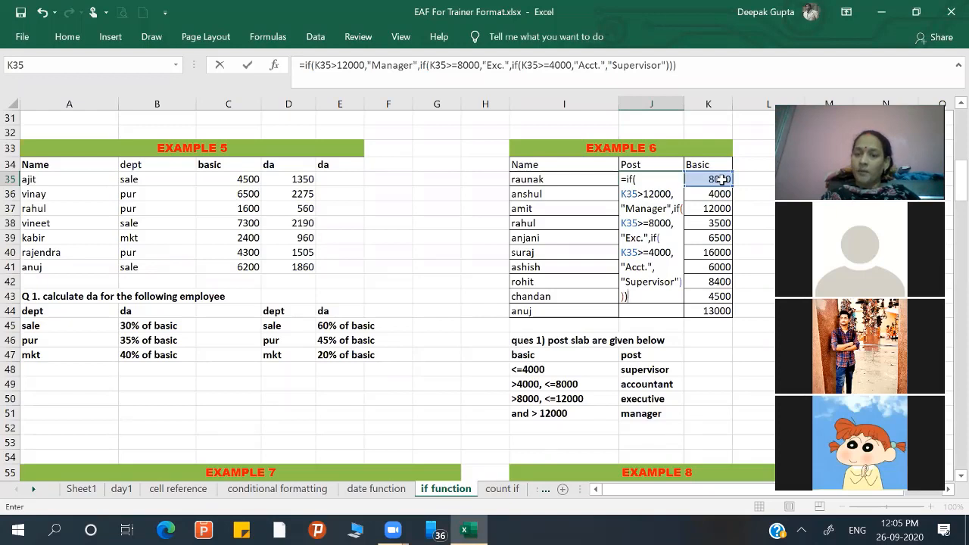
{"action": "key", "text": "ctrl+Return"}
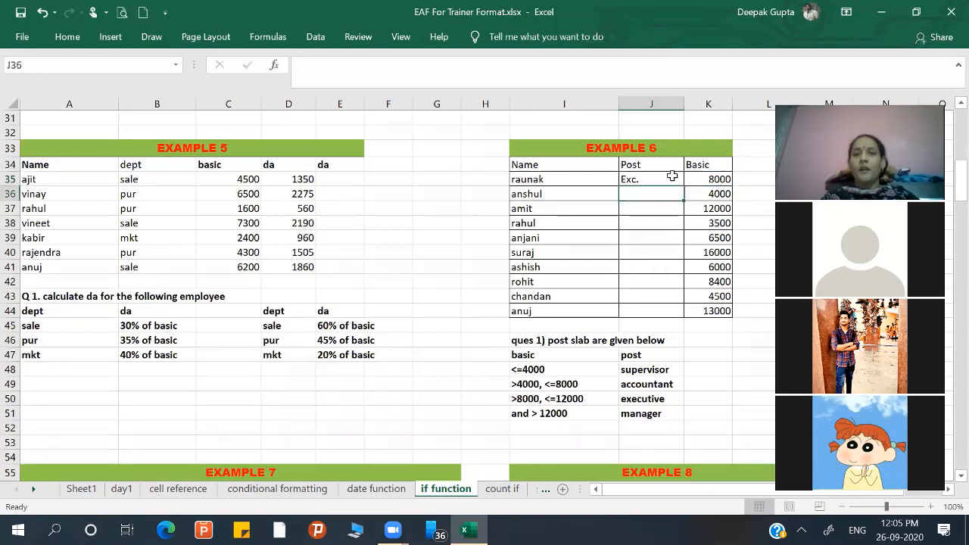
{"action": "left_click_drag", "start_coordinate": [683, 185], "coordinate": [682, 315]}
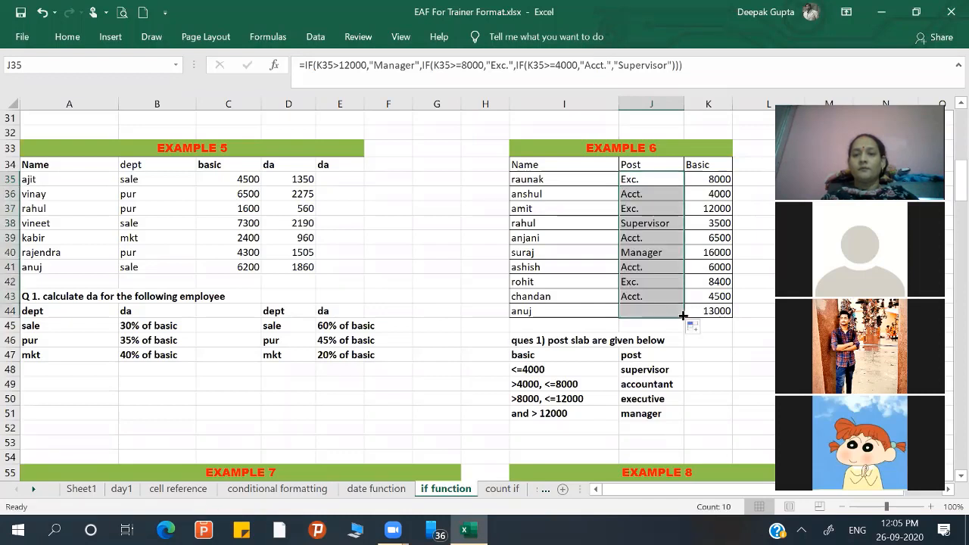
- Set the basic salary in K38 to 6000 to test the post formula in that row
{"action": "left_click", "coordinate": [706, 222]}
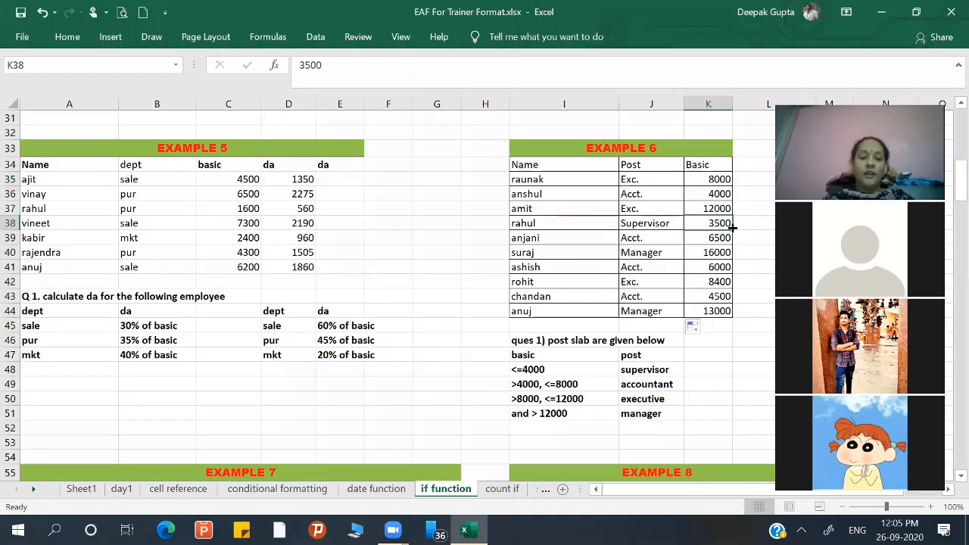
{"action": "type", "text": "6000"}
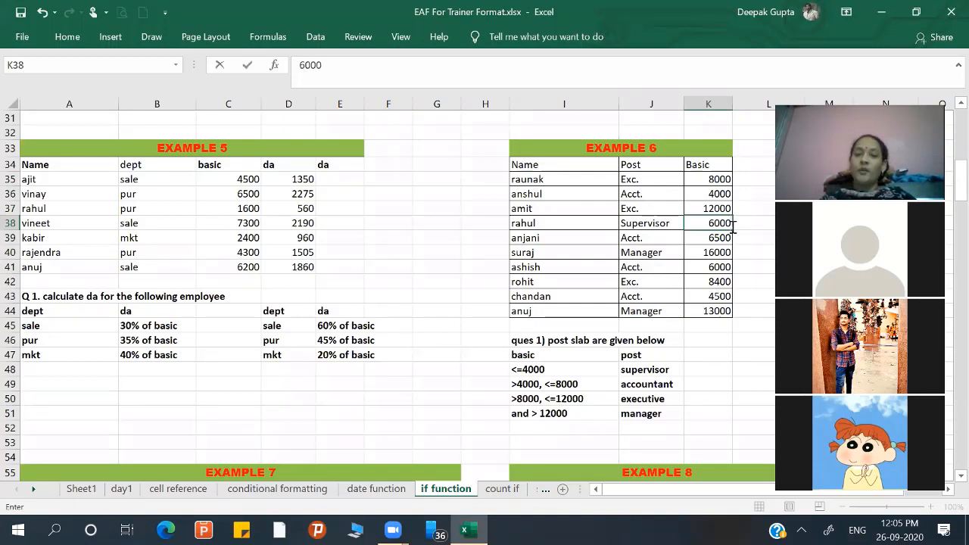
{"action": "key", "text": "Return"}
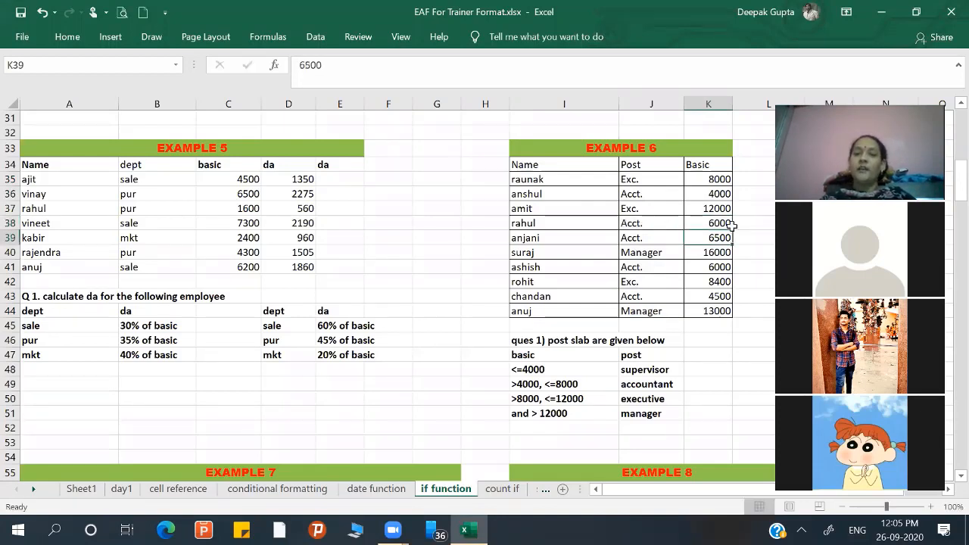
- Set the basic salary in K39 to 3900 and check the post formula's result in that row
{"action": "left_click", "coordinate": [632, 225]}
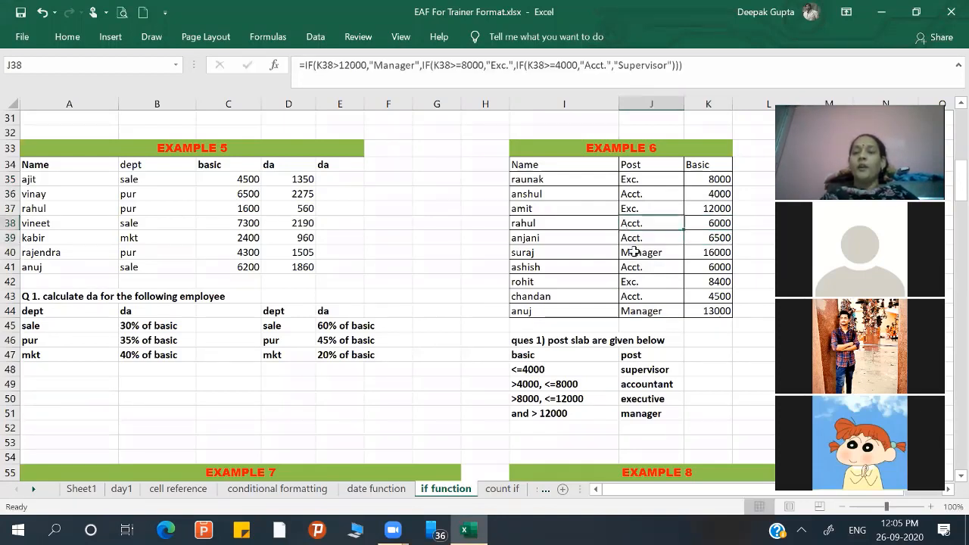
{"action": "left_click", "coordinate": [705, 237]}
{"action": "double_click", "coordinate": [704, 238]}
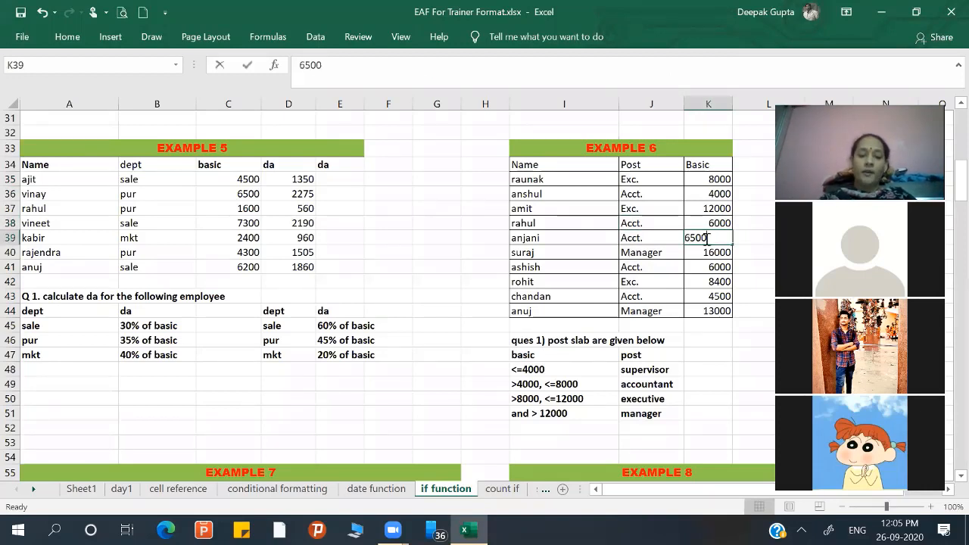
{"action": "key", "text": "BackSpace"}
{"action": "key", "text": "BackSpace"}
{"action": "key", "text": "BackSpace"}
{"action": "key", "text": "BackSpace"}
{"action": "type", "text": "3900"}
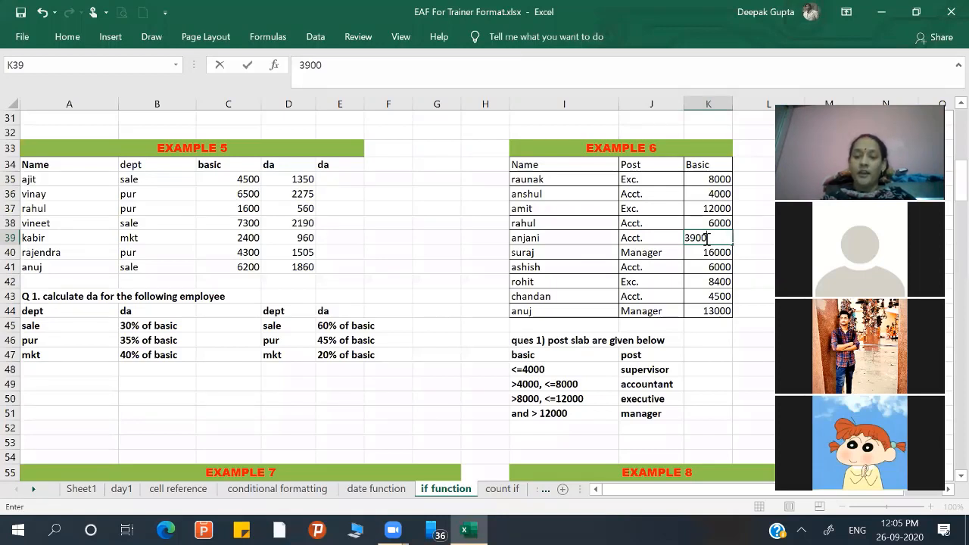
{"action": "key", "text": "Return"}
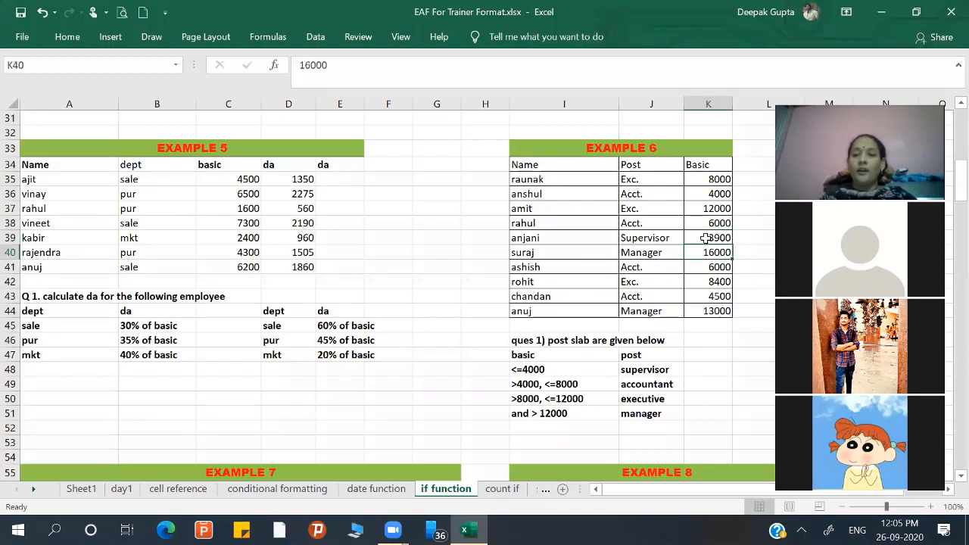
{"action": "left_click", "coordinate": [652, 238]}
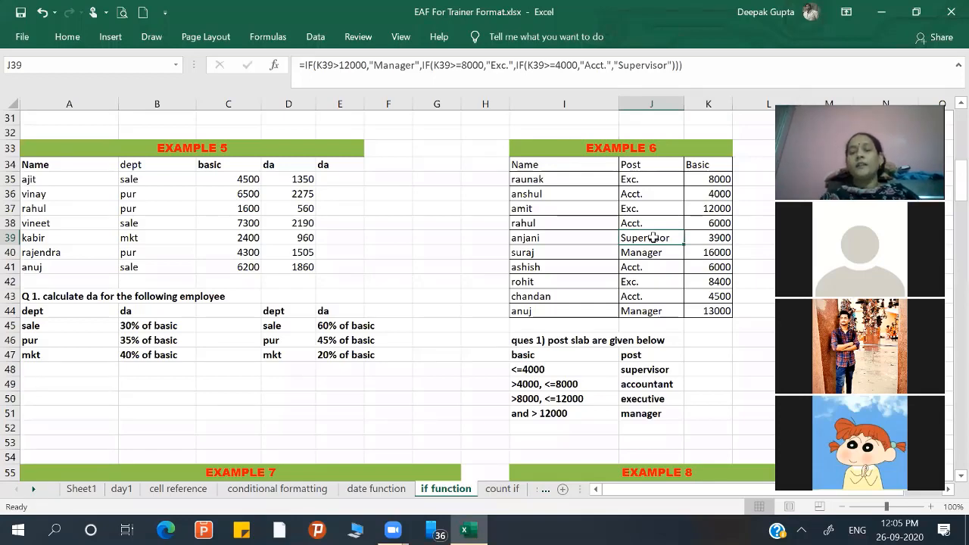
- Total the four subject marks of the first student in Example 7 by entering =SUM(B57:E57) in F57
{"action": "scroll", "coordinate": [653, 238], "scroll_direction": "down", "scroll_amount": 4}
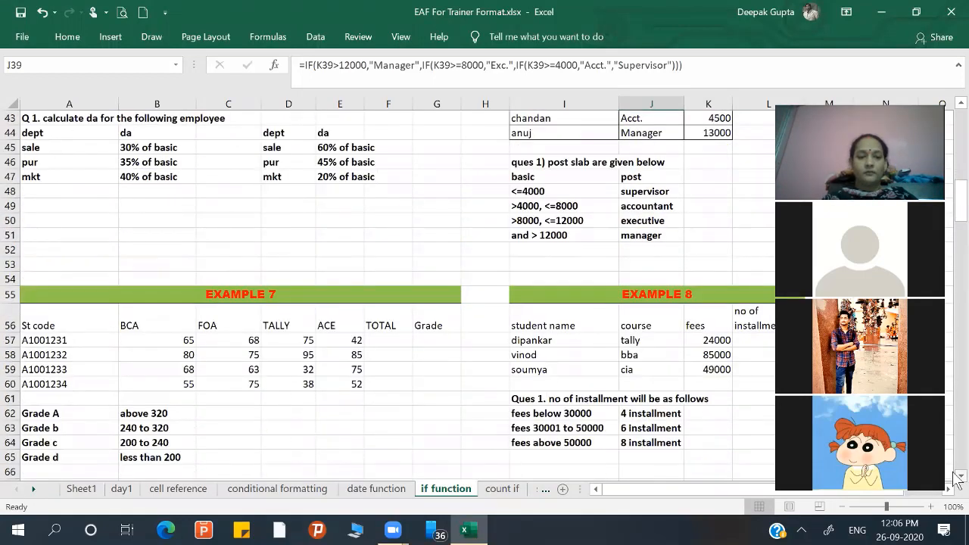
{"action": "left_click", "coordinate": [958, 476]}
{"action": "left_click", "coordinate": [958, 476]}
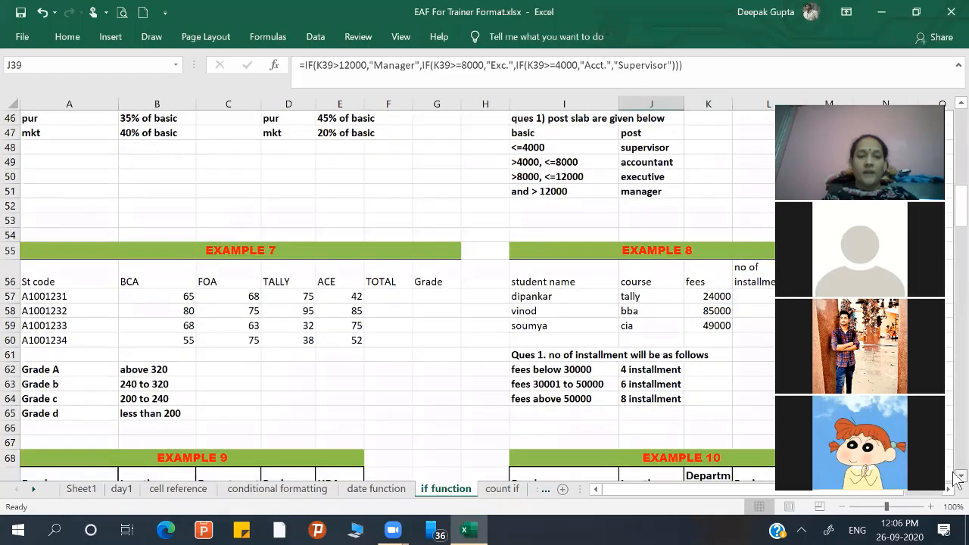
{"action": "left_click", "coordinate": [958, 476]}
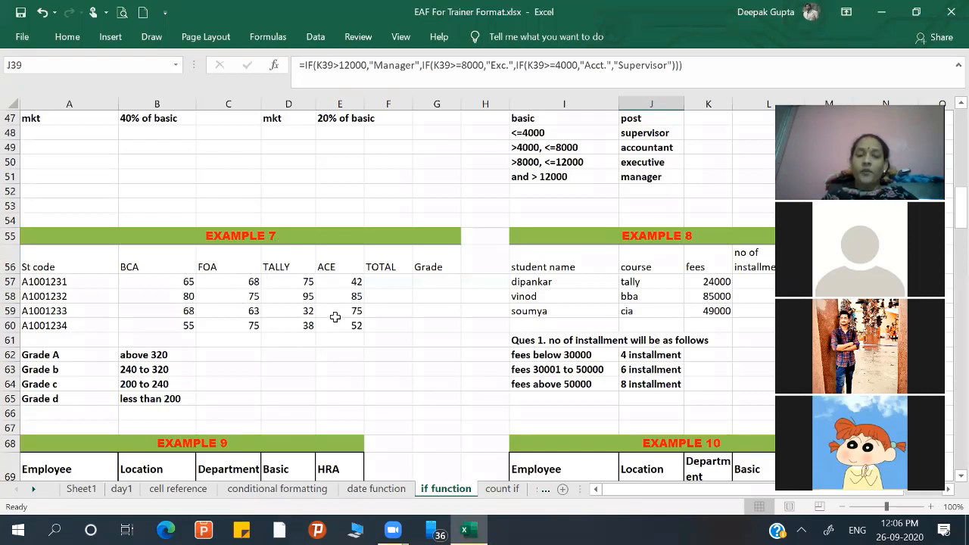
{"action": "left_click", "coordinate": [384, 282]}
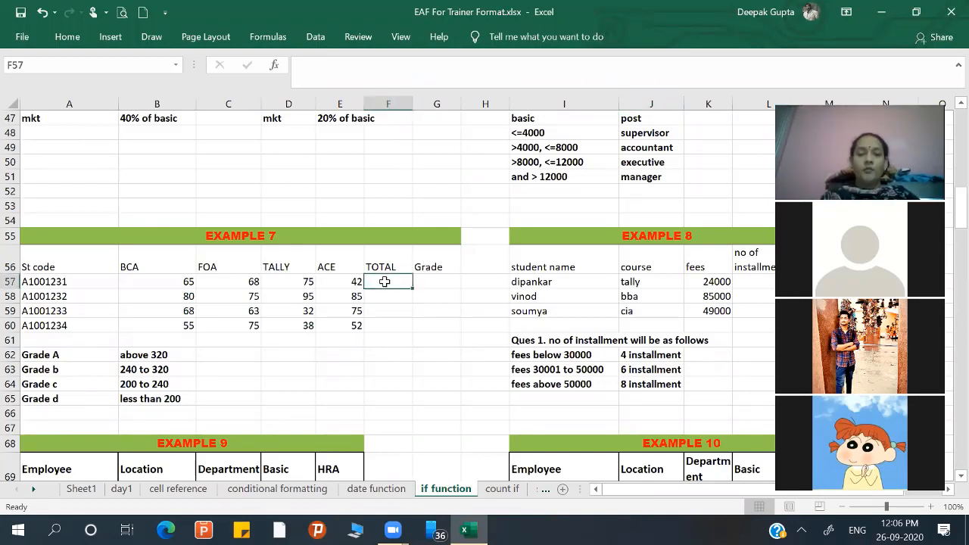
{"action": "type", "text": "=su,"}
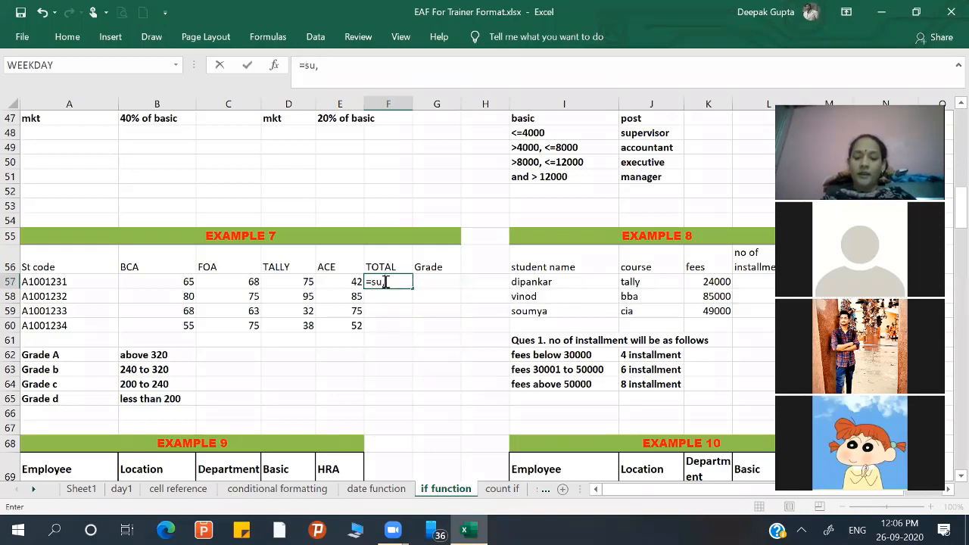
{"action": "key", "text": "BackSpace"}
{"action": "type", "text": "m("}
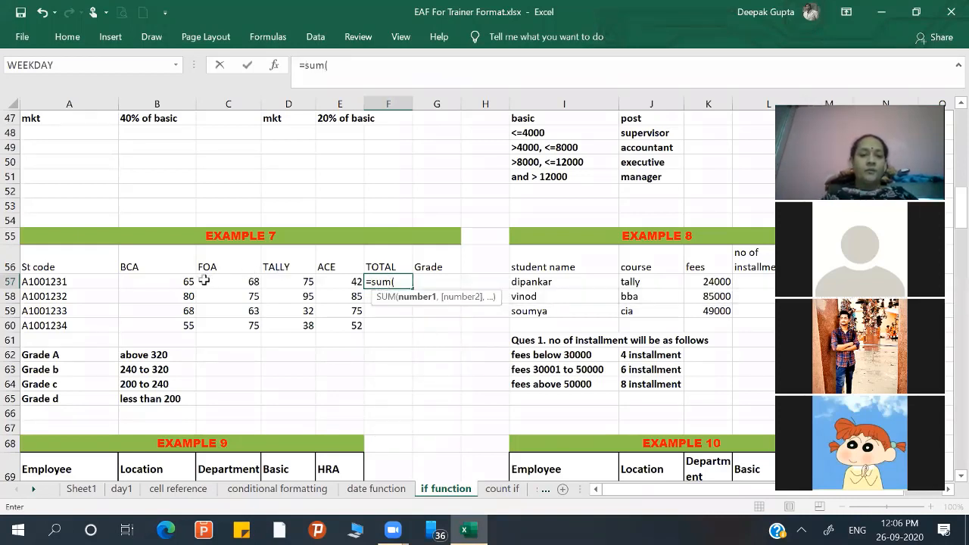
{"action": "left_click_drag", "start_coordinate": [188, 282], "coordinate": [327, 282]}
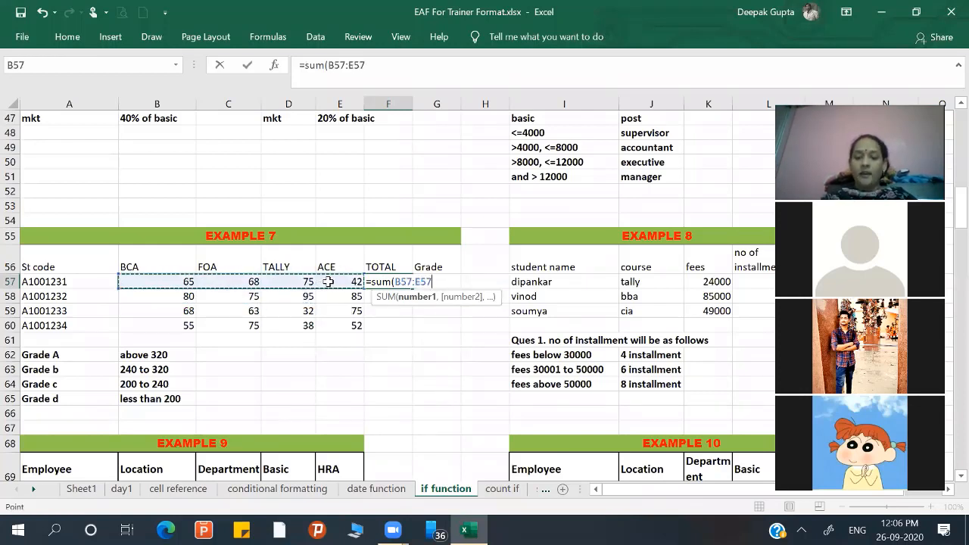
{"action": "key", "text": "Return"}
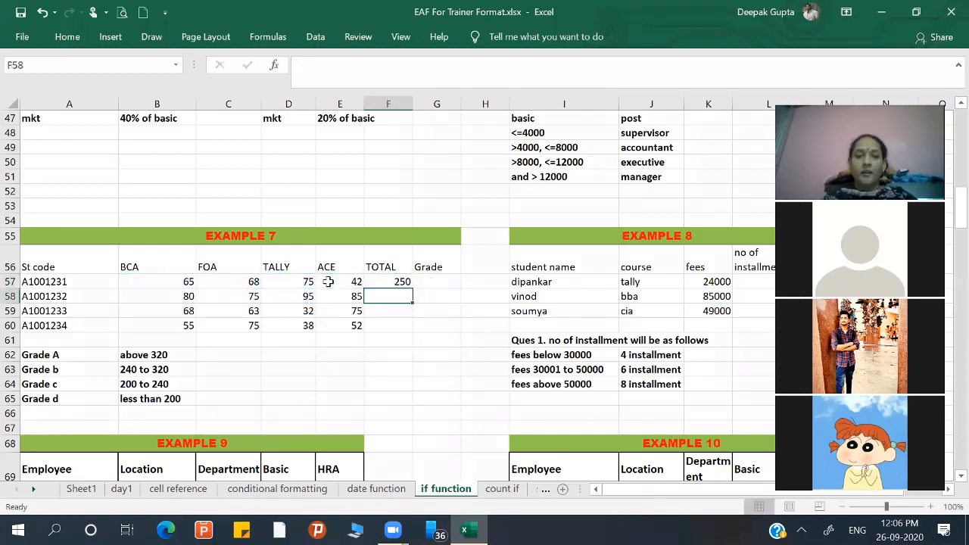
- Fill the total formula from F57 down through F60
{"action": "left_click", "coordinate": [380, 281]}
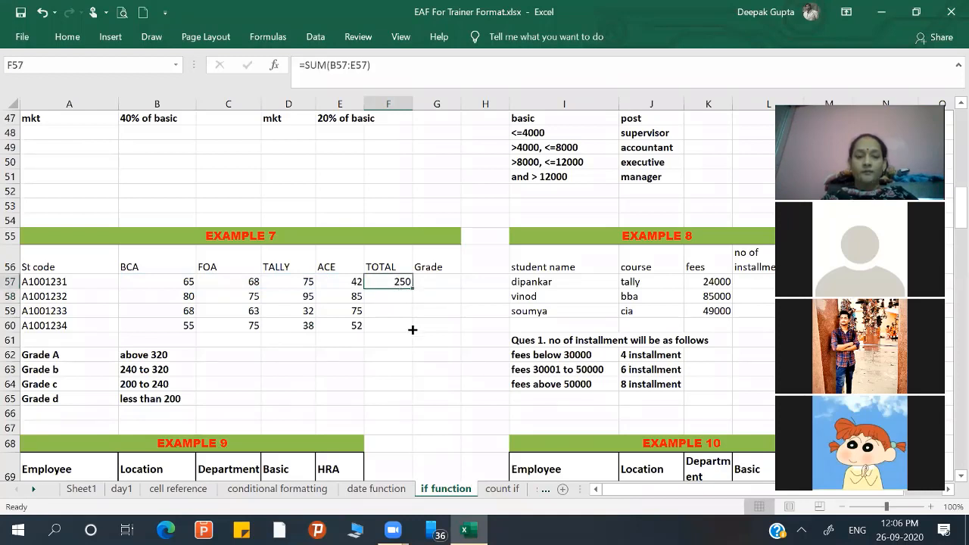
{"action": "left_click_drag", "start_coordinate": [413, 288], "coordinate": [412, 333]}
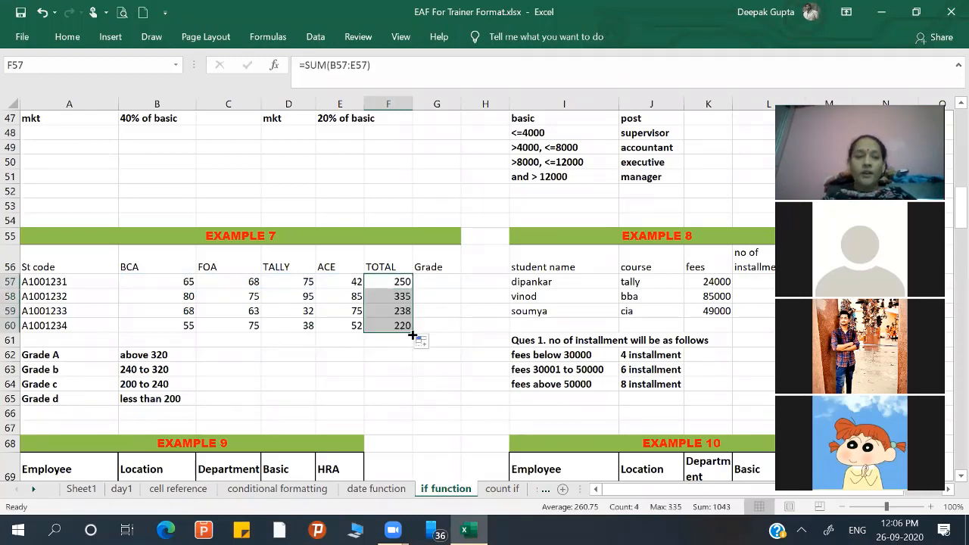
- Start an IF formula in G57 that returns grade "A" when F57>=320
{"action": "left_click", "coordinate": [135, 355]}
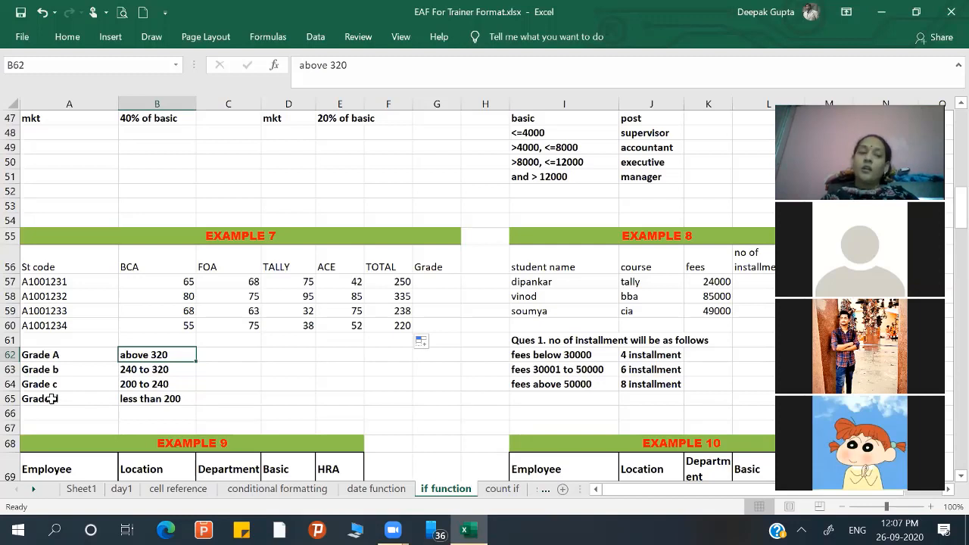
{"action": "left_click", "coordinate": [445, 282]}
{"action": "type", "text": "="}
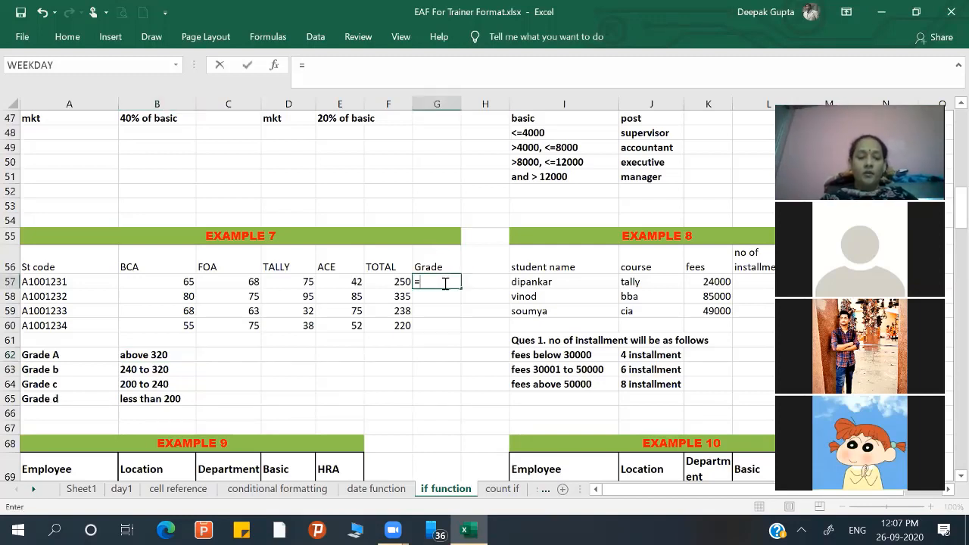
{"action": "type", "text": "if"}
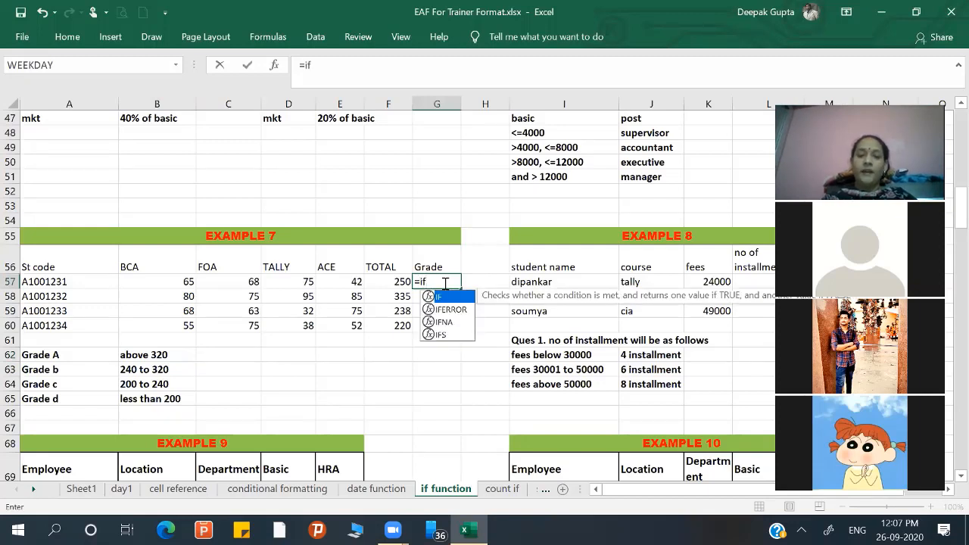
{"action": "type", "text": "("}
{"action": "left_click", "coordinate": [405, 282]}
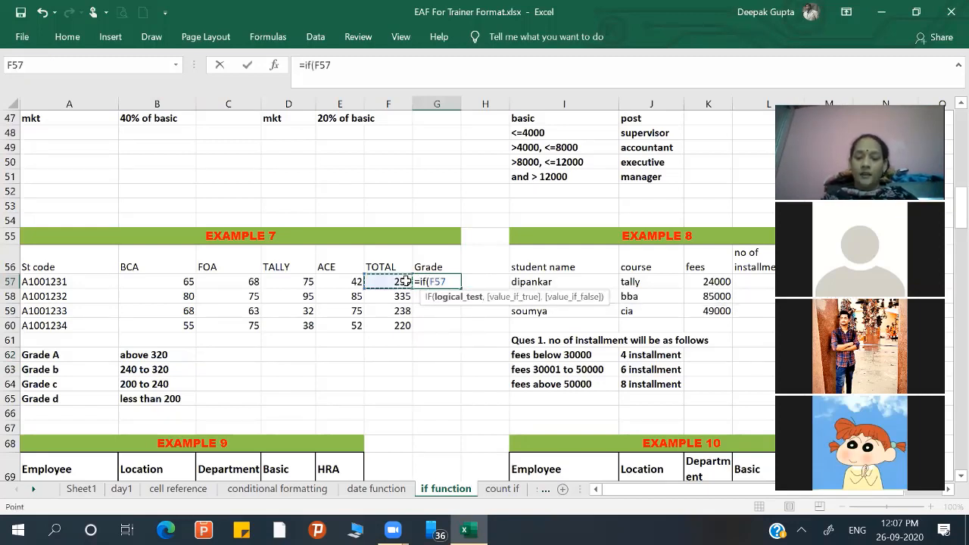
{"action": "type", "text": ">"}
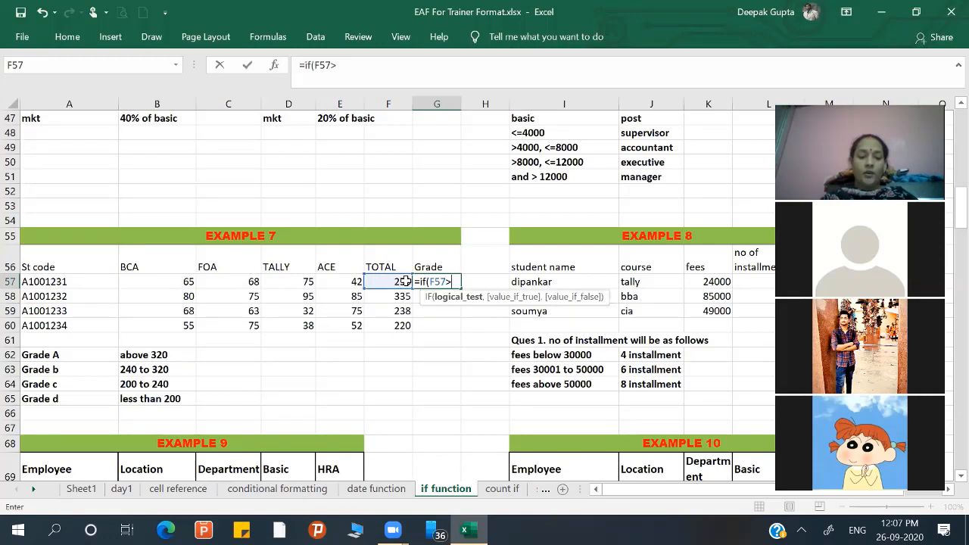
{"action": "type", "text": "=320"}
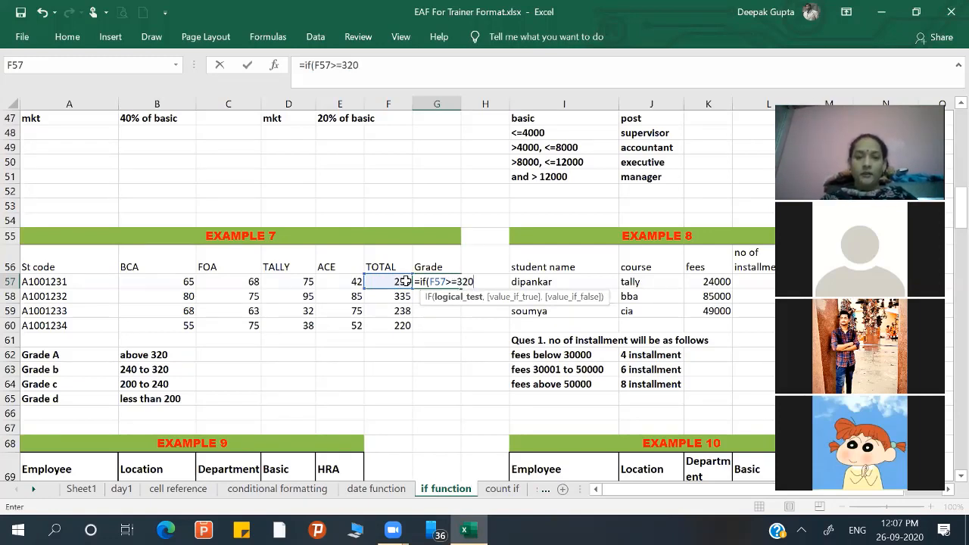
{"action": "type", "text": ",\"A"}
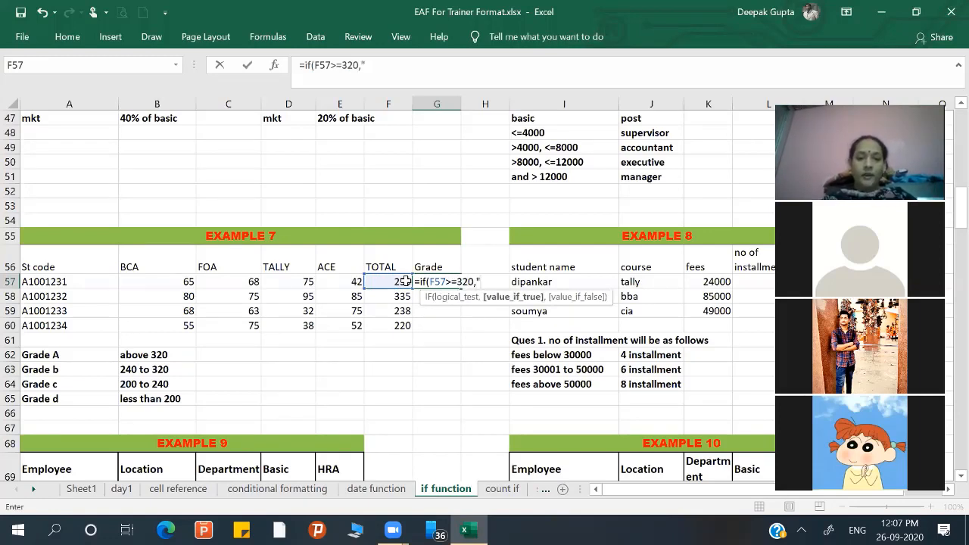
{"action": "type", "text": "\""}
{"action": "type", "text": ","}
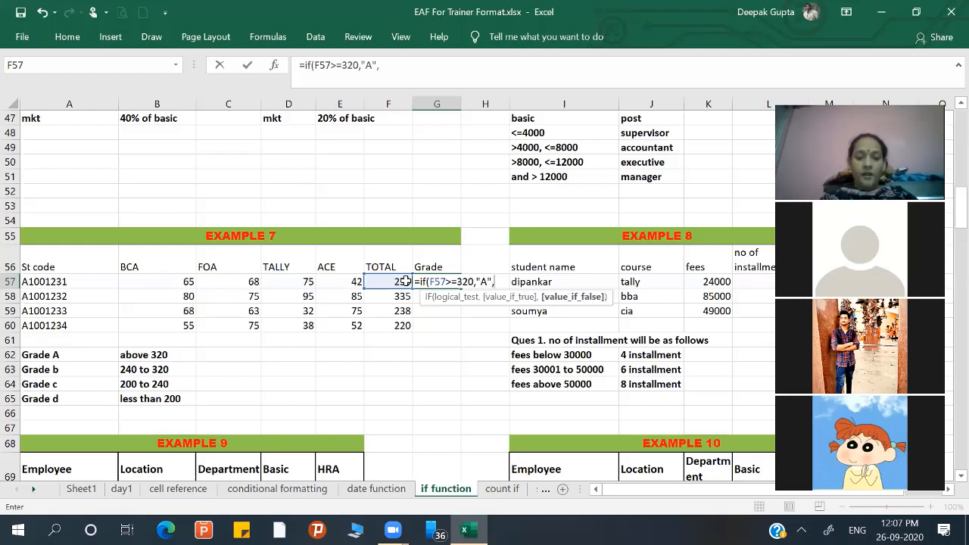
- Nest a second IF in the G57 formula that returns "B" when F57>=240
{"action": "type", "text": "if("}
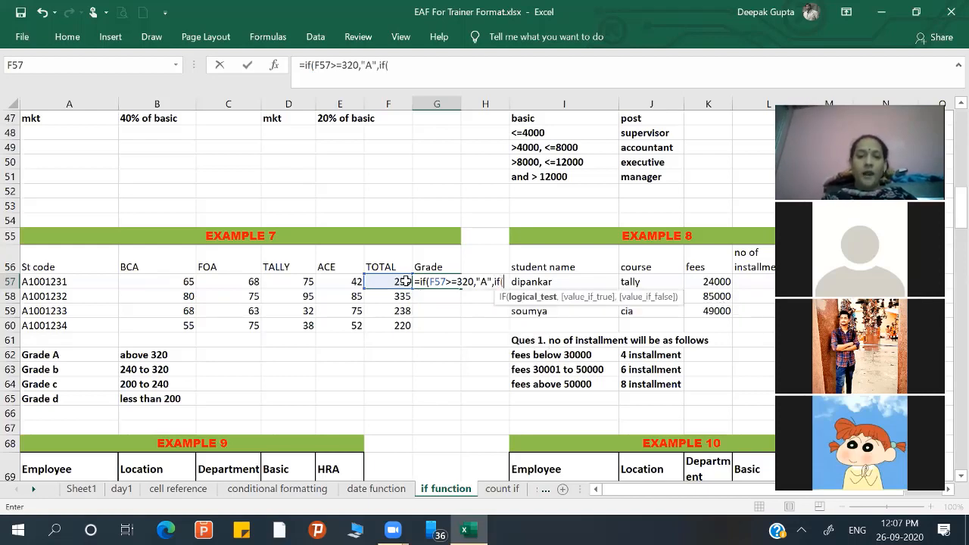
{"action": "left_click", "coordinate": [405, 281]}
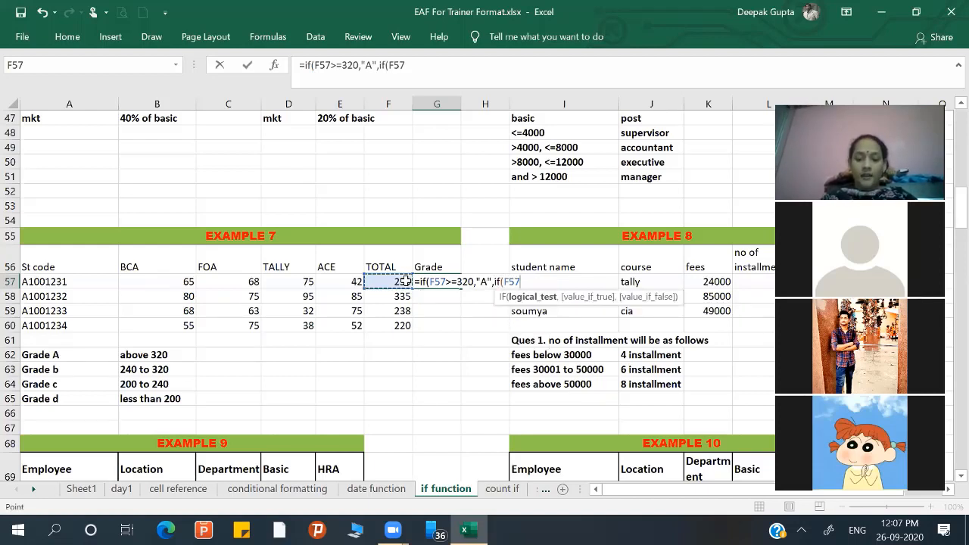
{"action": "type", "text": ">="}
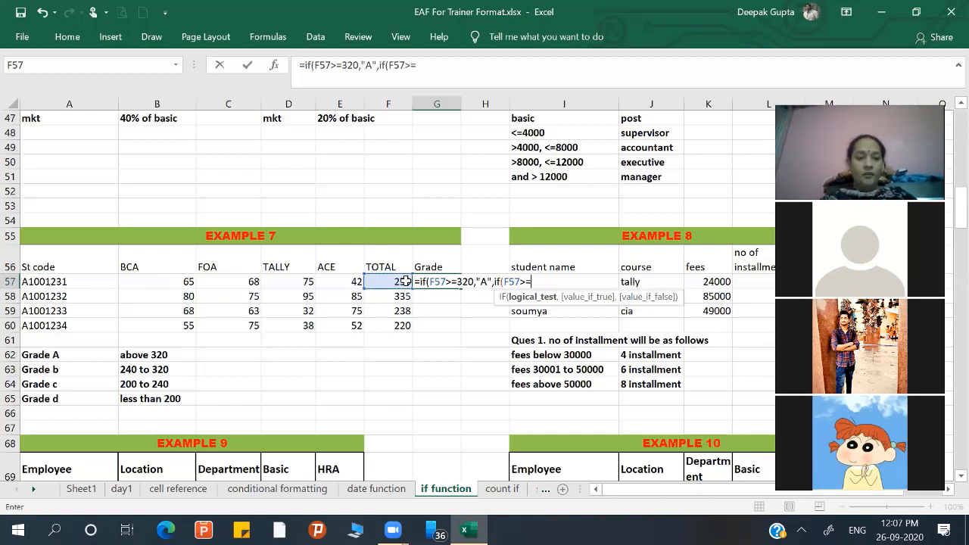
{"action": "type", "text": "240"}
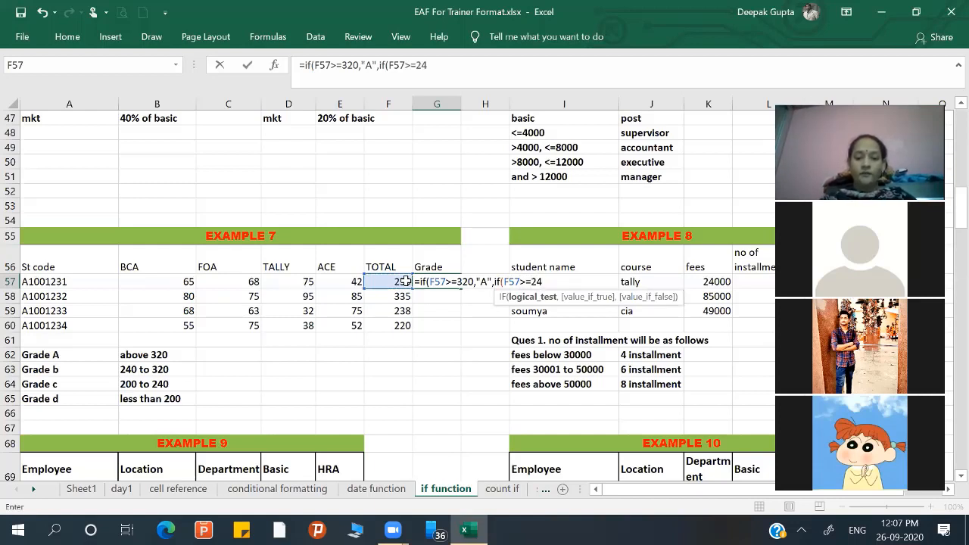
{"action": "type", "text": "\""}
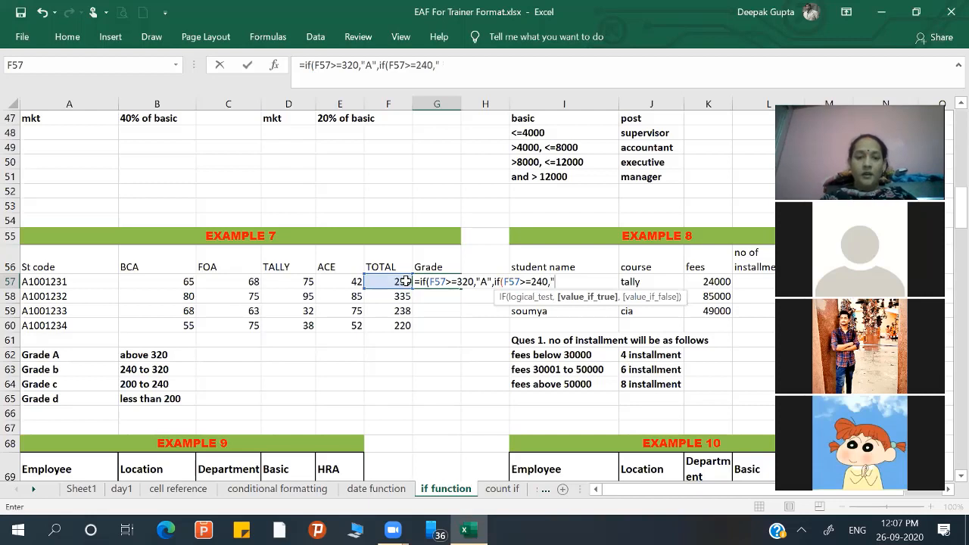
{"action": "type", "text": "B"}
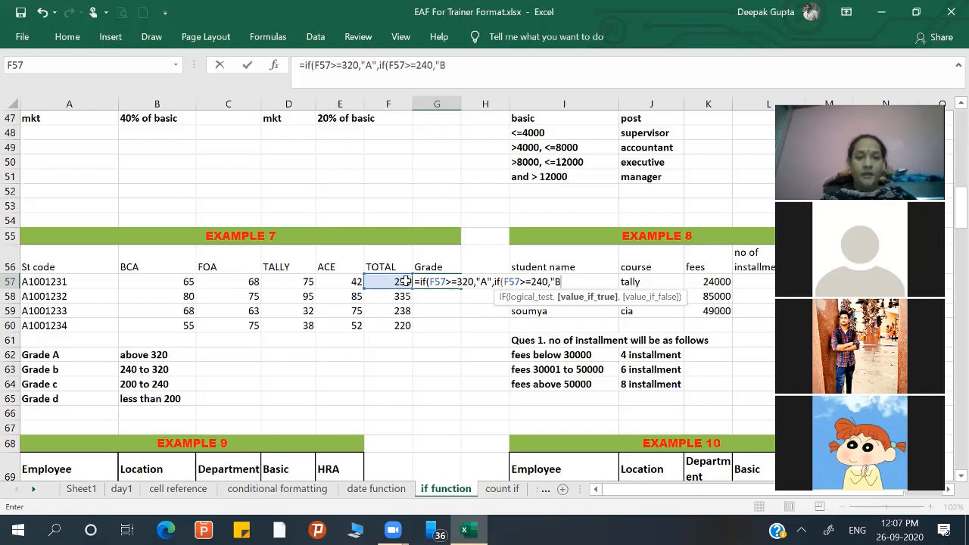
{"action": "type", "text": "\","}
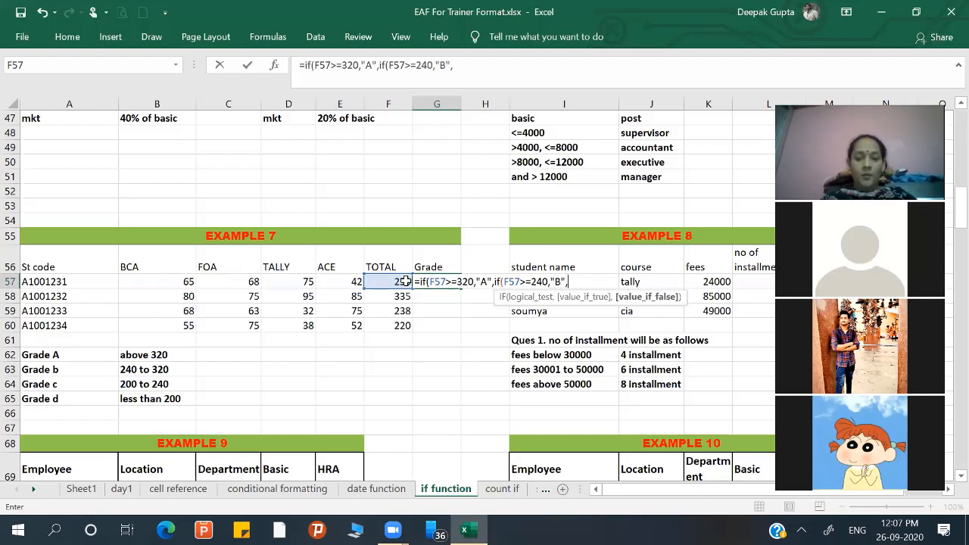
- Nest a third IF in the G57 formula that returns "C" when F57>=200
{"action": "type", "text": "if("}
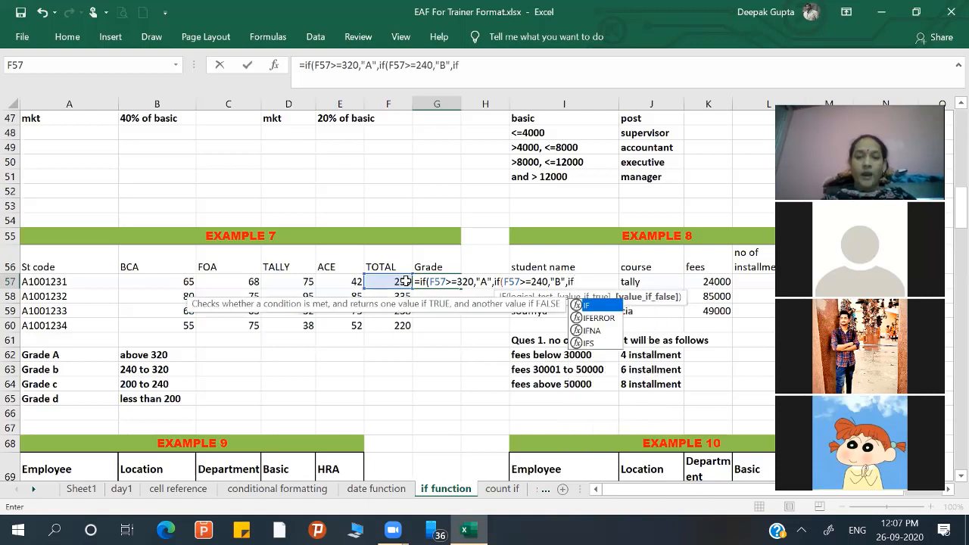
{"action": "left_click", "coordinate": [406, 281]}
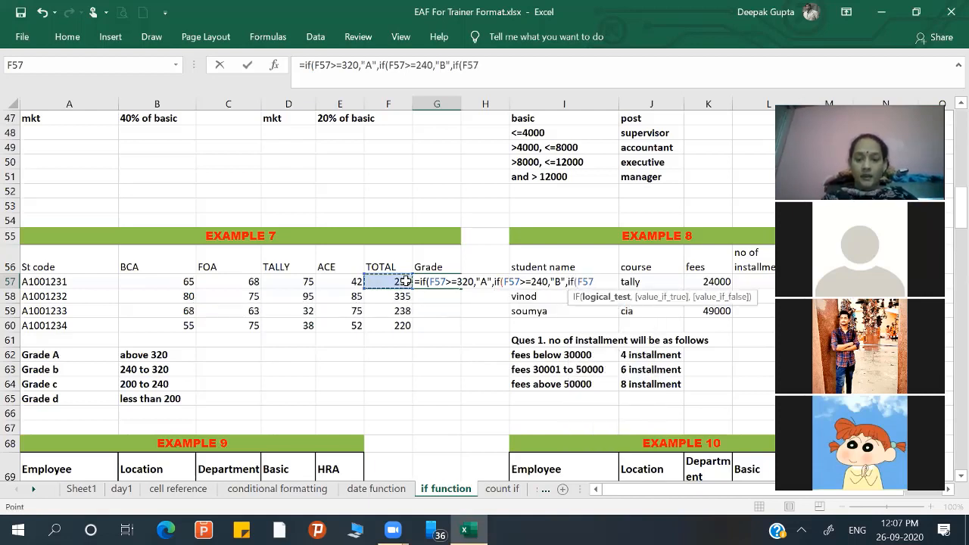
{"action": "type", "text": ">="}
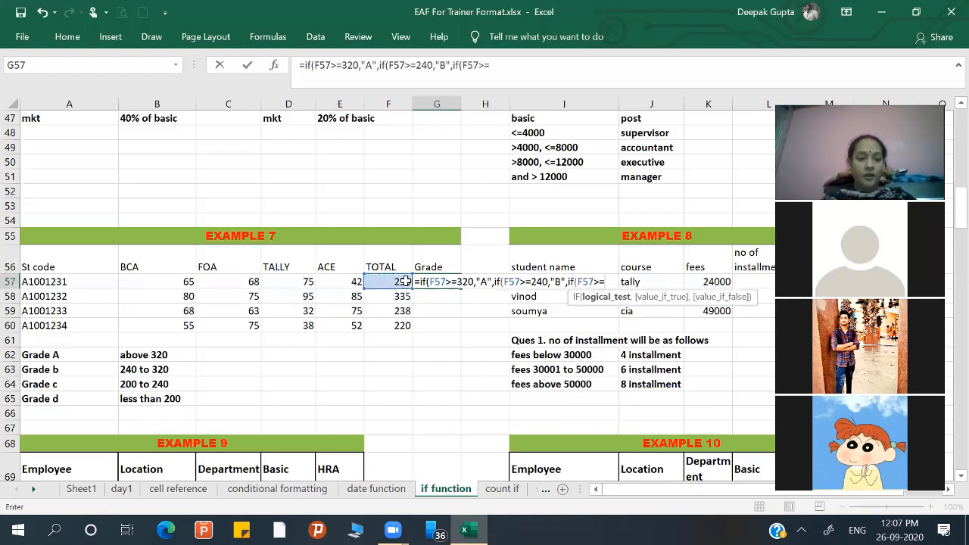
{"action": "type", "text": "2"}
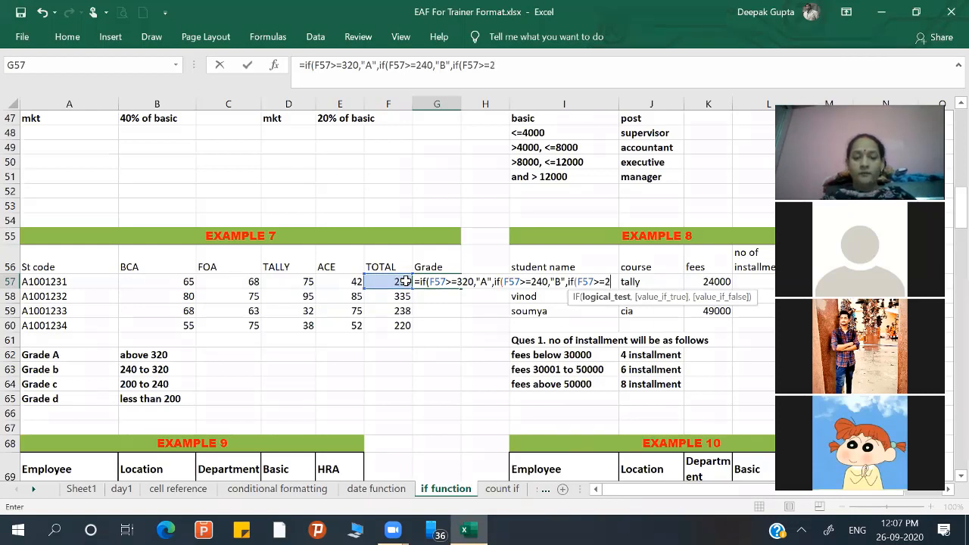
{"action": "type", "text": "00,"}
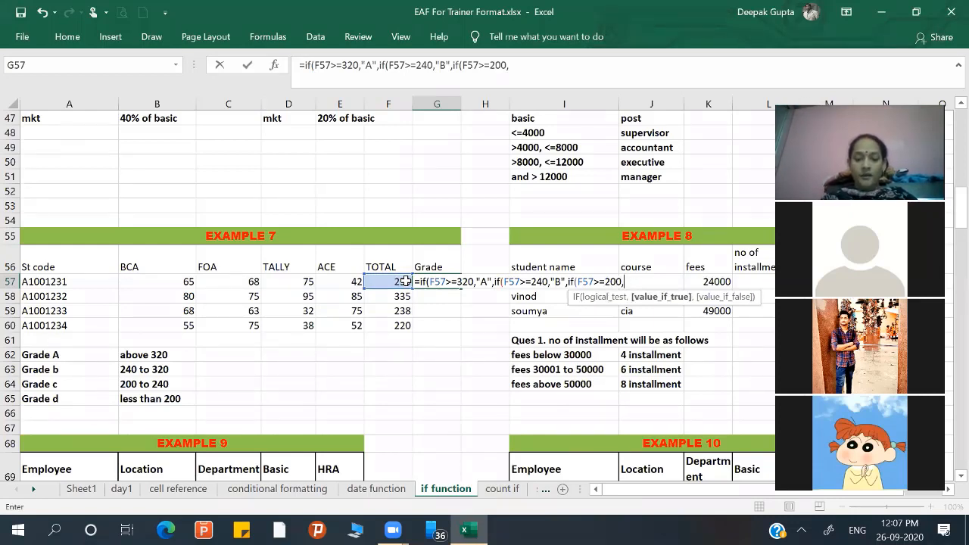
{"action": "type", "text": "\"C\""}
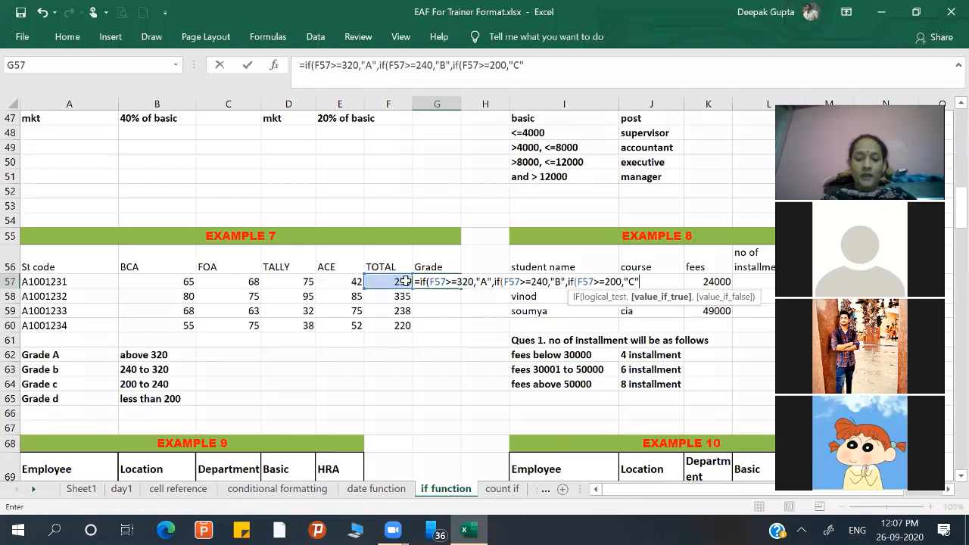
- Complete the G57 grade formula with "D" as the fallback value and fill it down through G60
{"action": "type", "text": ",\""}
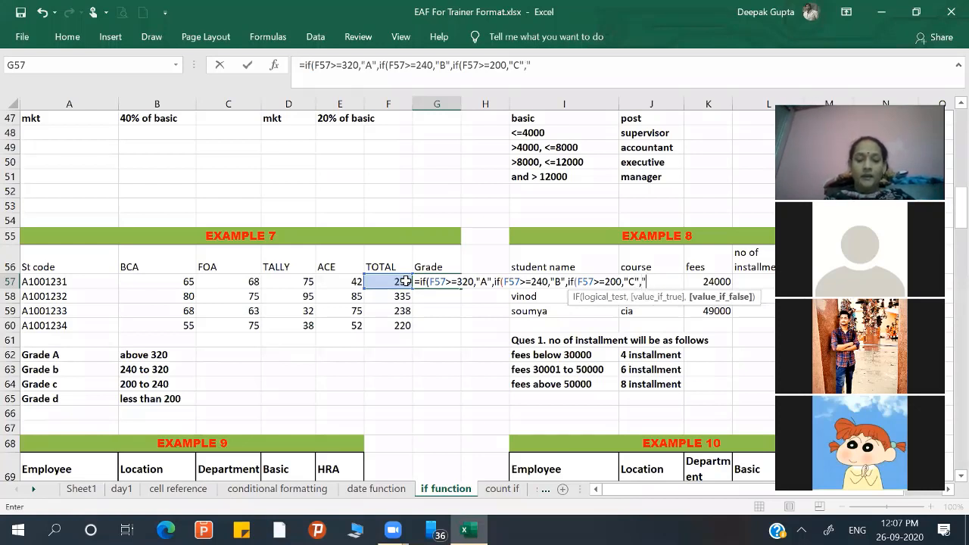
{"action": "type", "text": "D\""}
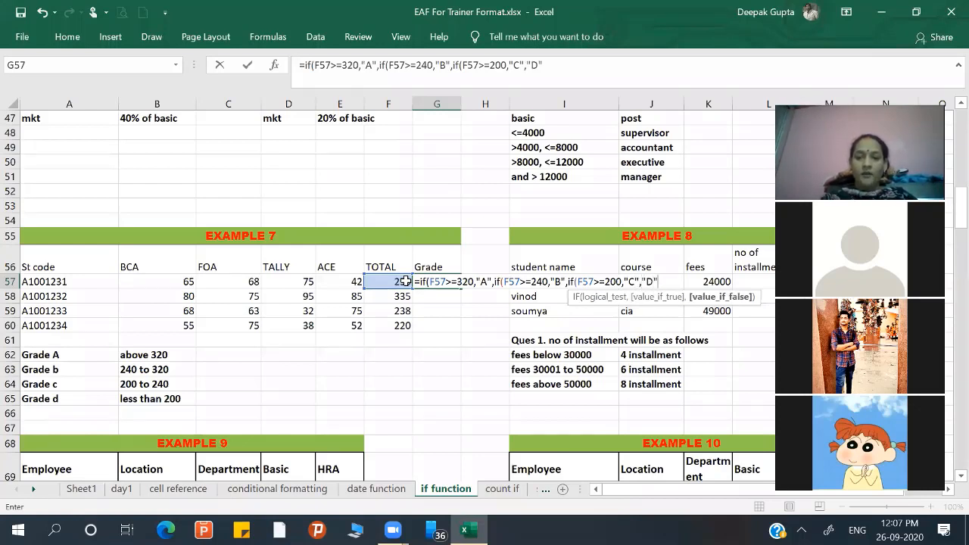
{"action": "type", "text": ")))"}
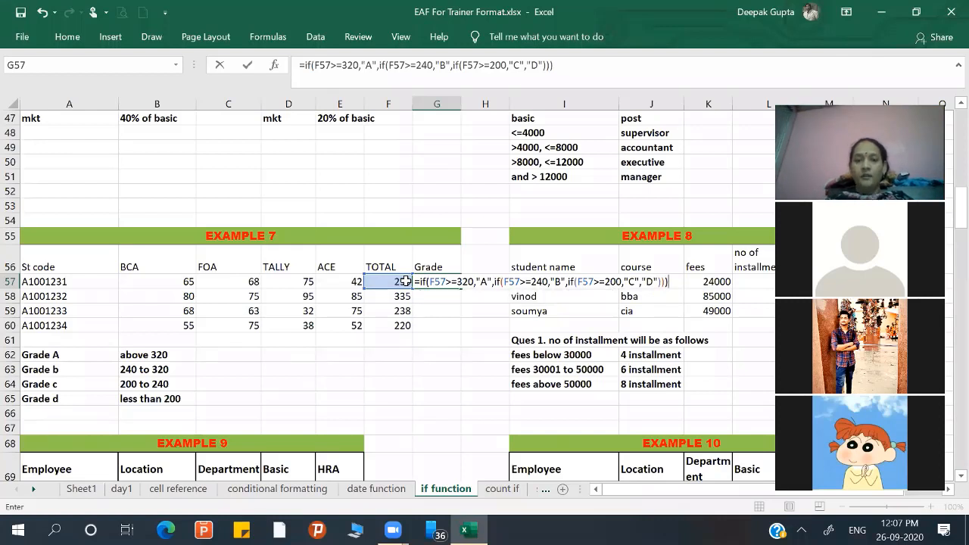
{"action": "key", "text": "Return"}
{"action": "left_click", "coordinate": [448, 280]}
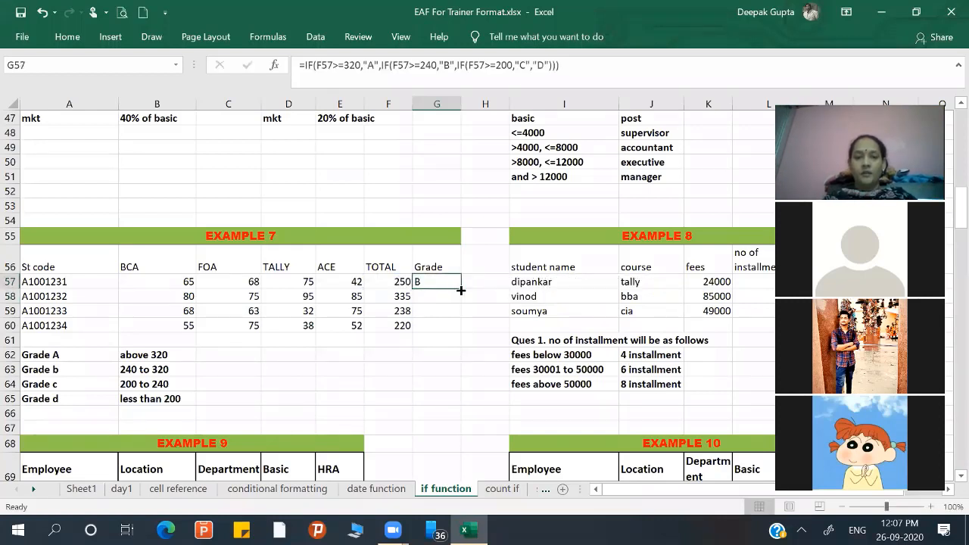
{"action": "left_click_drag", "start_coordinate": [461, 289], "coordinate": [459, 332]}
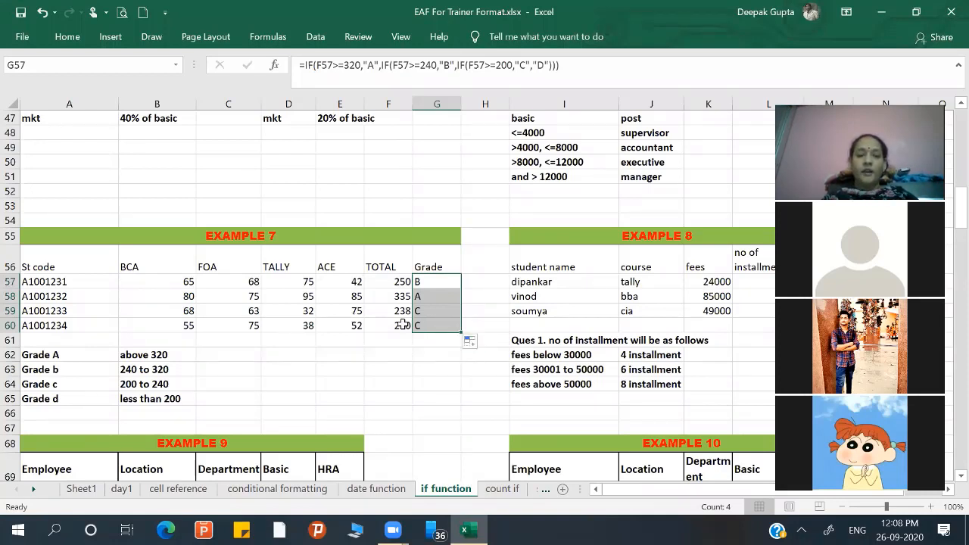
- Try an FOA mark of 30 for the last student of Example 7 in C60
{"action": "left_click", "coordinate": [252, 327]}
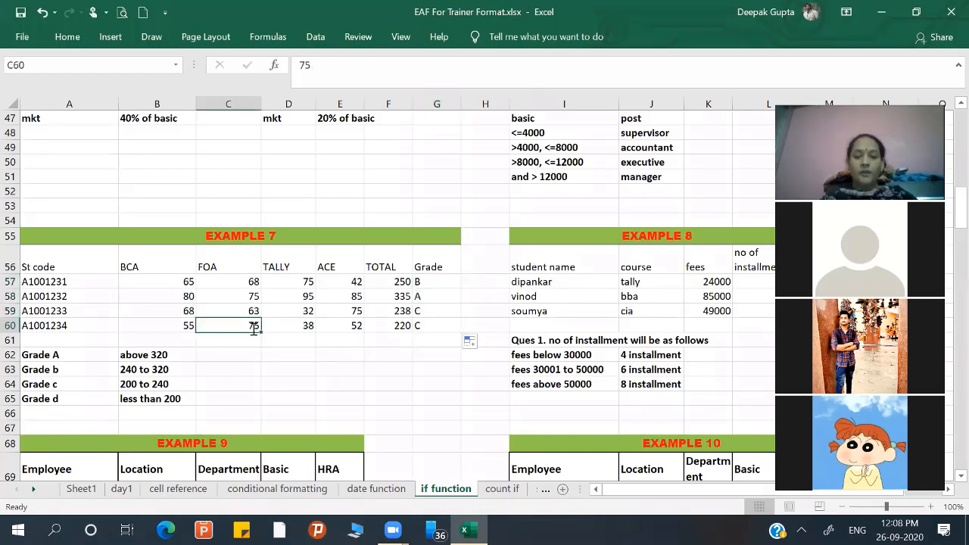
{"action": "type", "text": "30"}
{"action": "key", "text": "Return"}
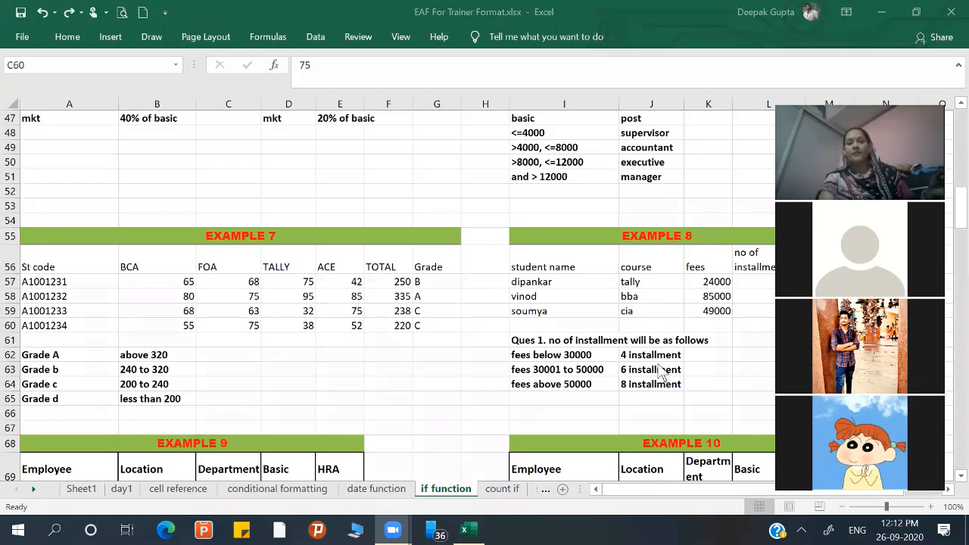
- Examine Examples 8 to 12 on the if function sheet and the names of the sheets that follow it
{"action": "left_click", "coordinate": [673, 487]}
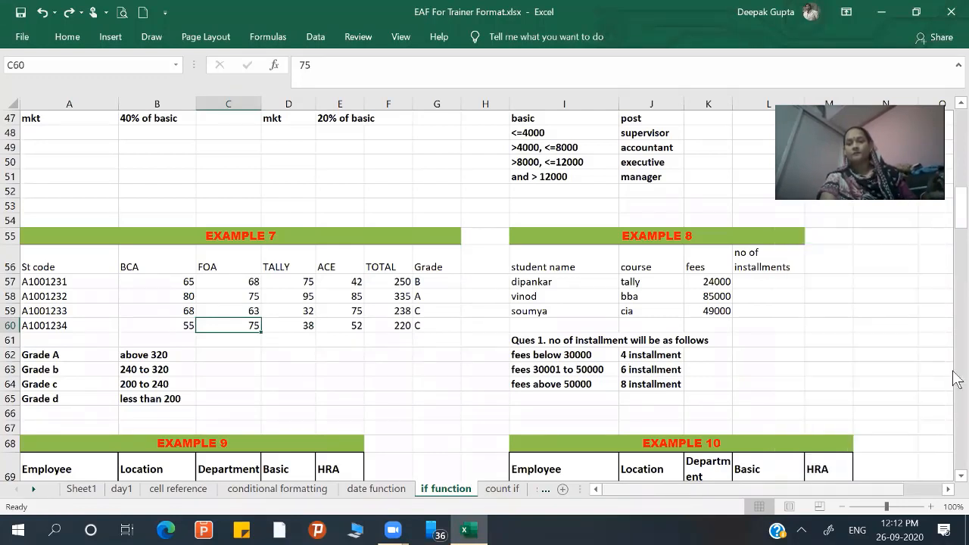
{"action": "left_click", "coordinate": [947, 490]}
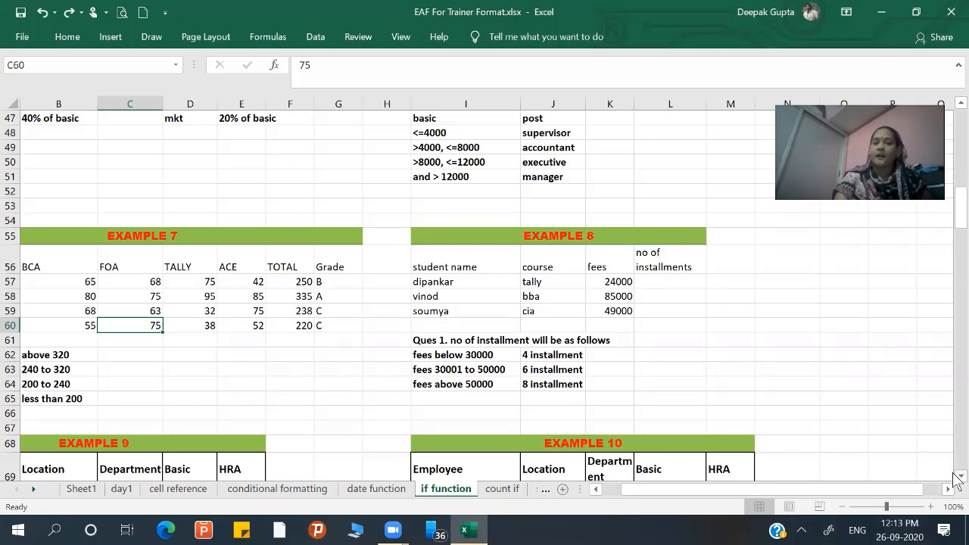
{"action": "scroll", "coordinate": [958, 479], "scroll_direction": "down", "scroll_amount": 4}
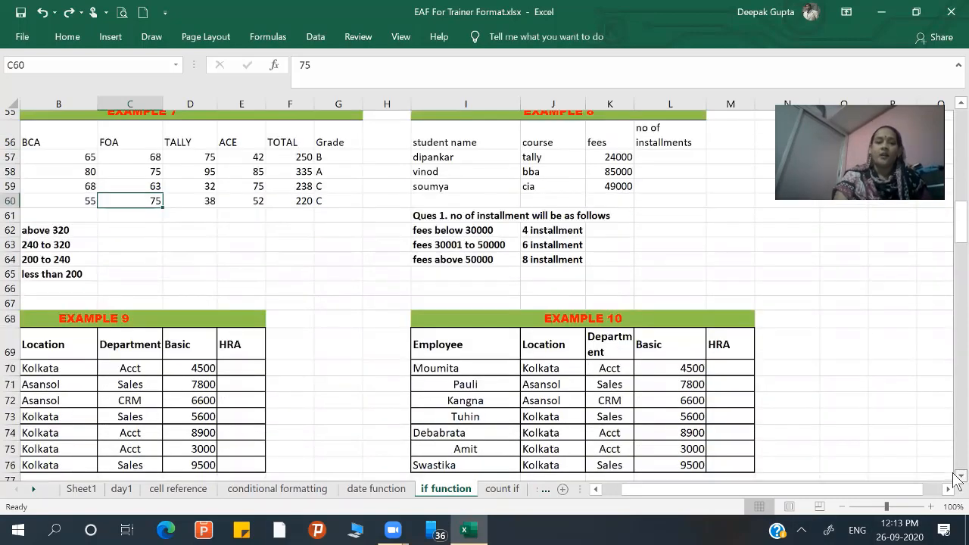
{"action": "scroll", "coordinate": [958, 479], "scroll_direction": "down", "scroll_amount": 3}
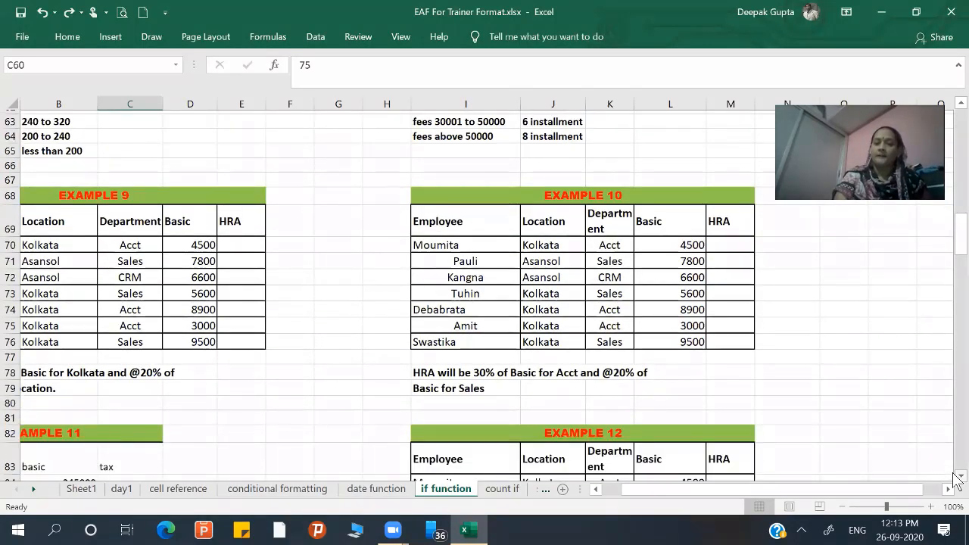
{"action": "scroll", "coordinate": [957, 477], "scroll_direction": "down", "scroll_amount": 2}
{"action": "left_click", "coordinate": [33, 490]}
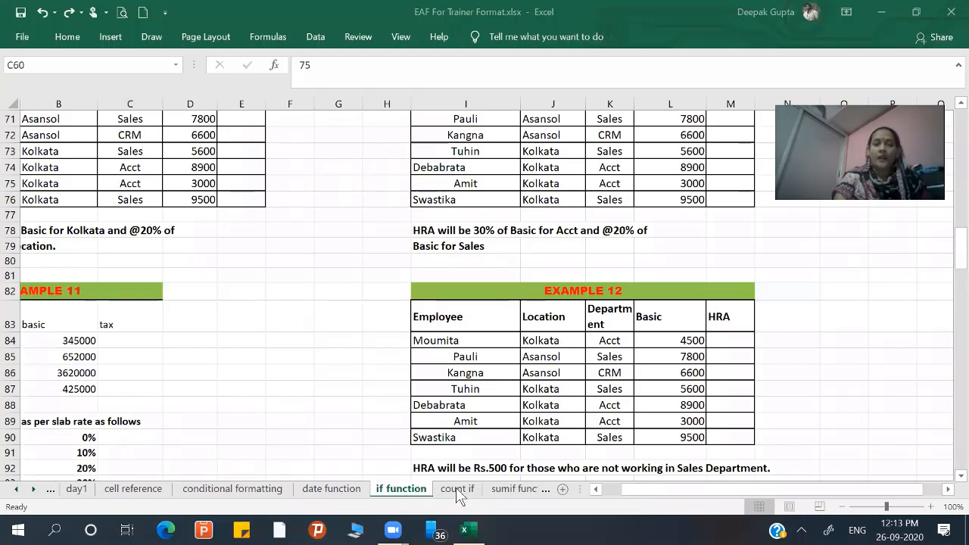
{"action": "left_click", "coordinate": [511, 488]}
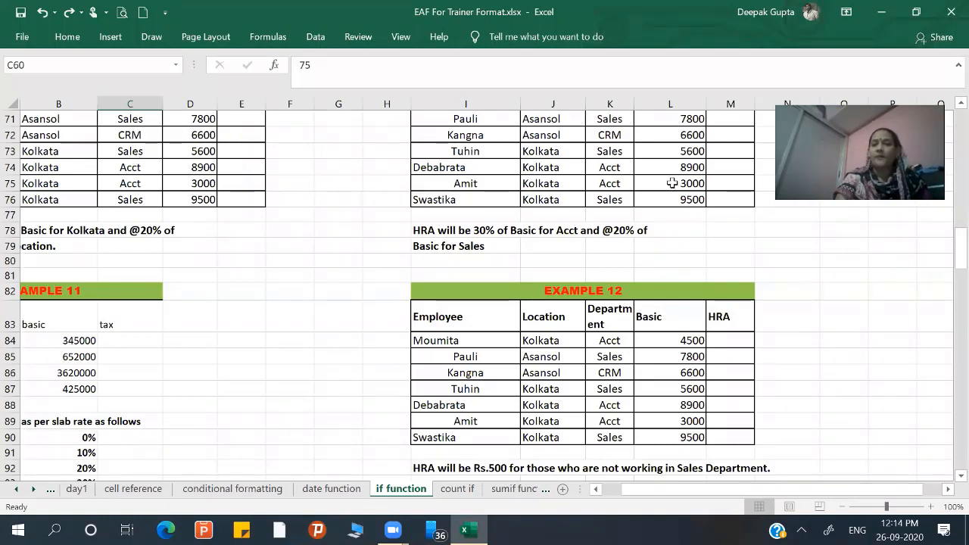
- Replace the HRA heading of Example 9 in E69 with "Total"
{"action": "left_click", "coordinate": [958, 104]}
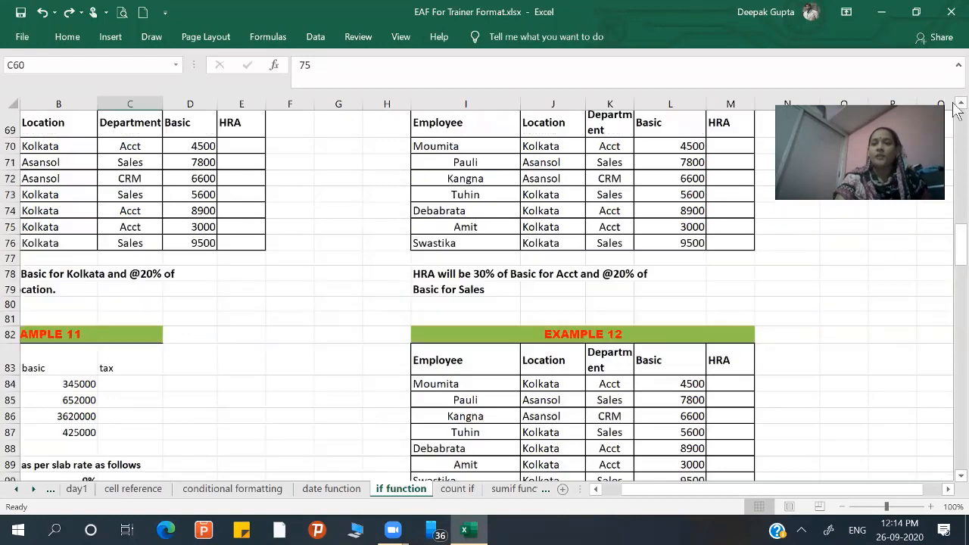
{"action": "left_click", "coordinate": [959, 104]}
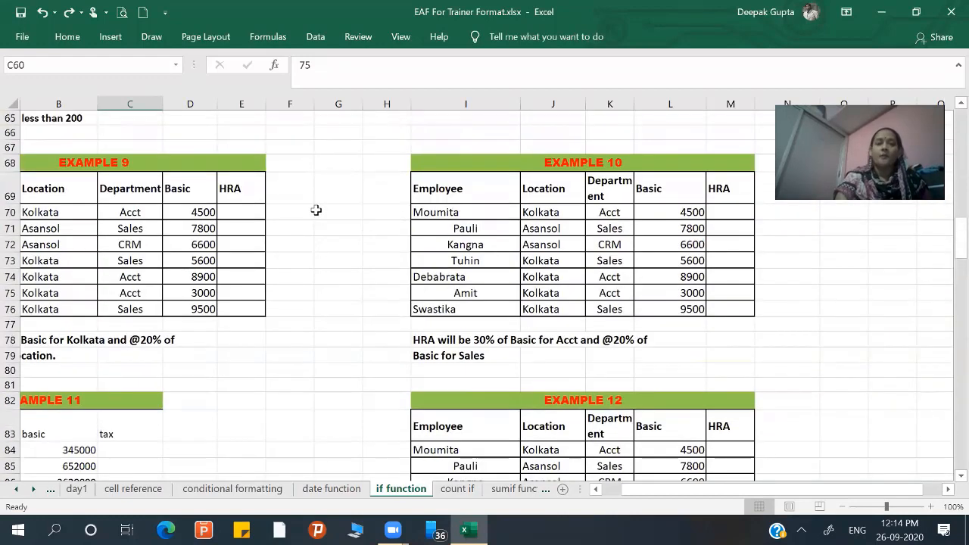
{"action": "left_click", "coordinate": [255, 210]}
{"action": "left_click", "coordinate": [241, 184]}
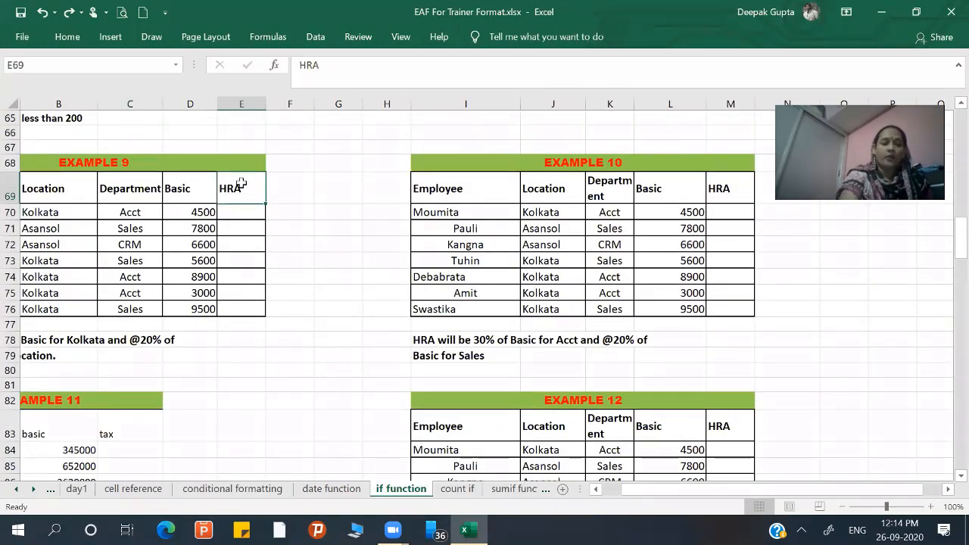
{"action": "type", "text": "Total"}
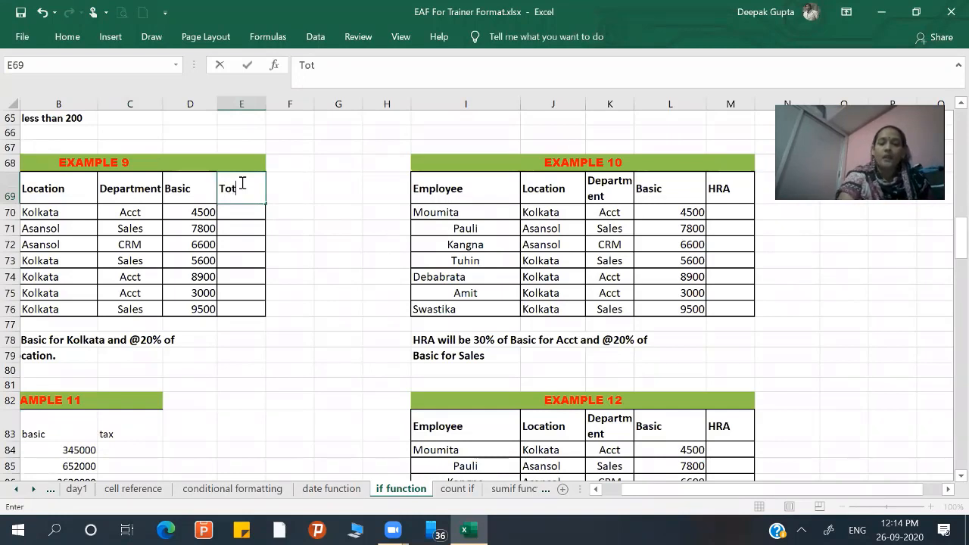
{"action": "key", "text": "Return"}
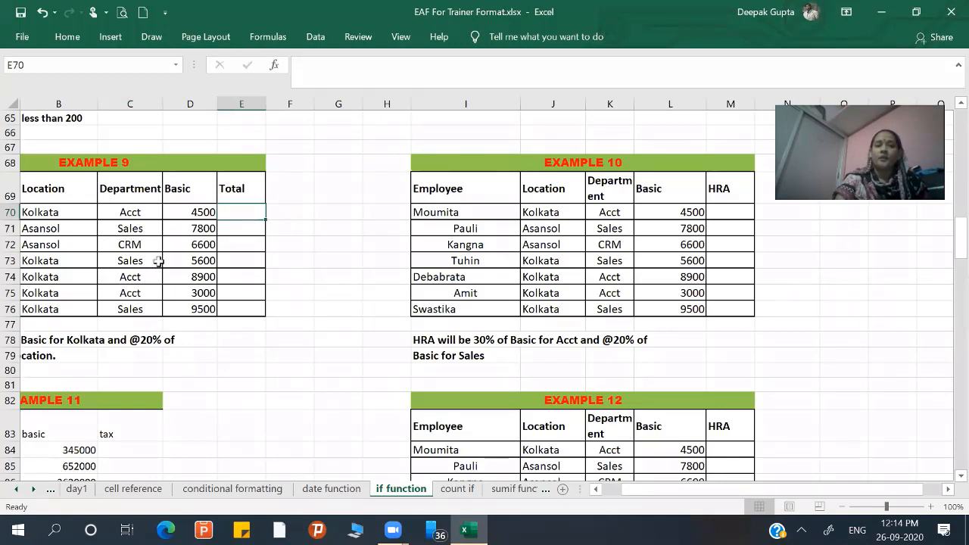
{"action": "left_click", "coordinate": [243, 241]}
{"action": "type", "text": "=if"}
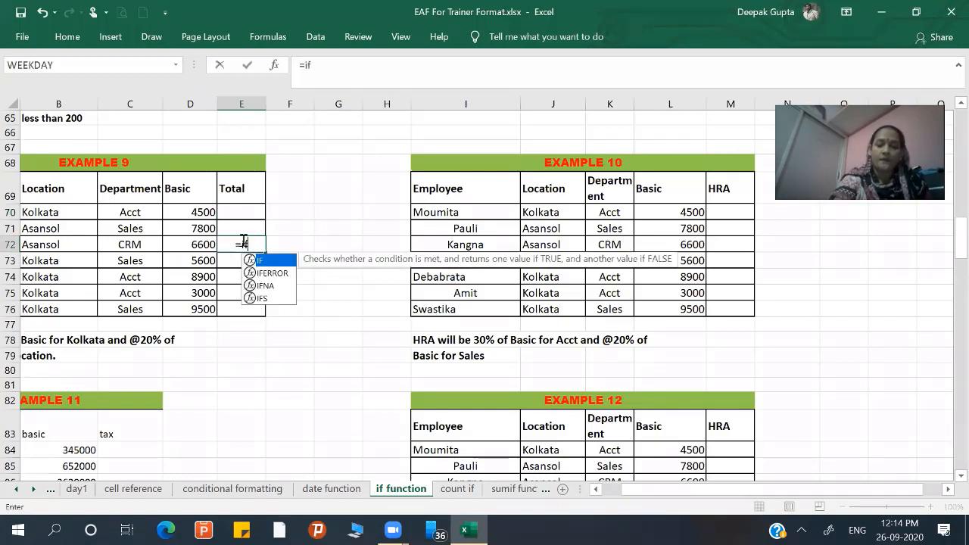
{"action": "type", "text": "("}
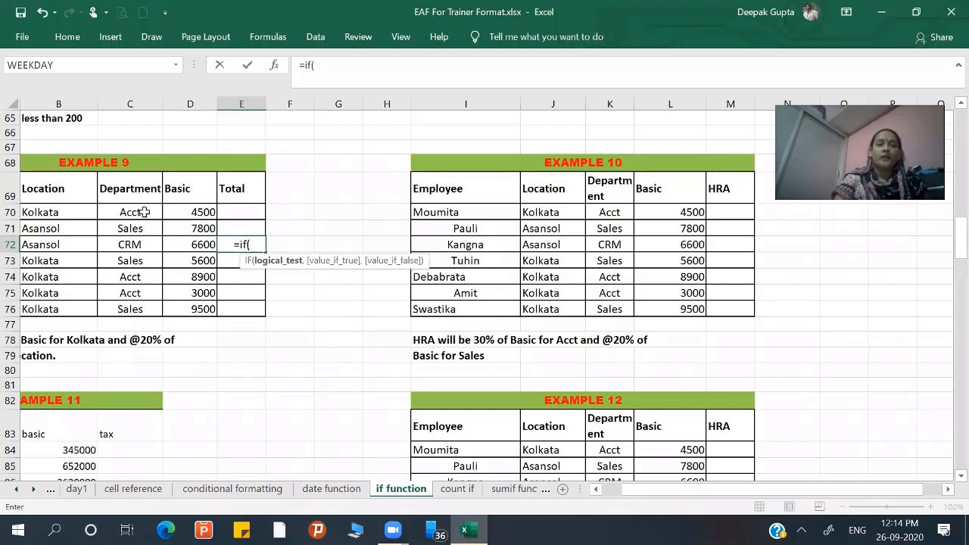
{"action": "key", "text": "Escape"}
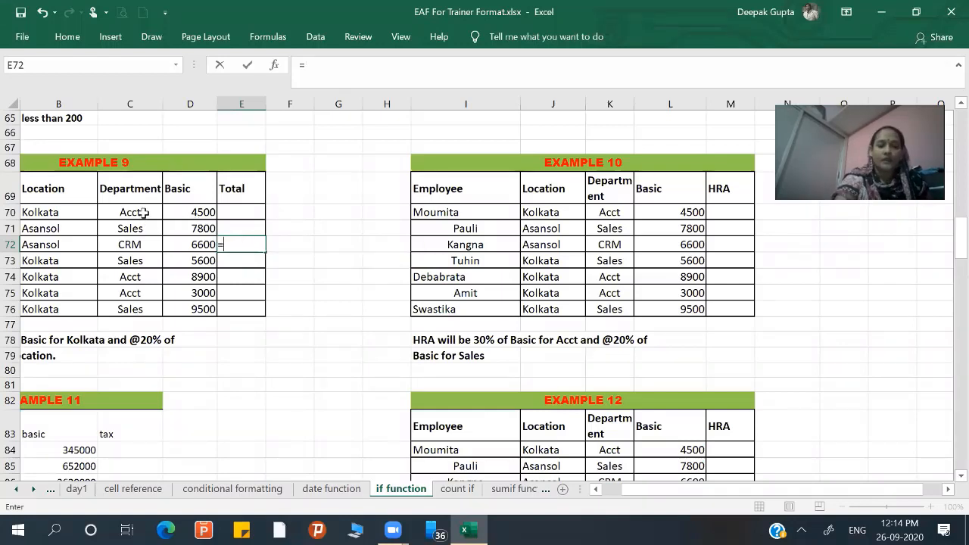
- Start a SUMIF formula in E72 with C70:D76 as the range and "Sales" as the criteria
{"action": "type", "text": "=sumif("}
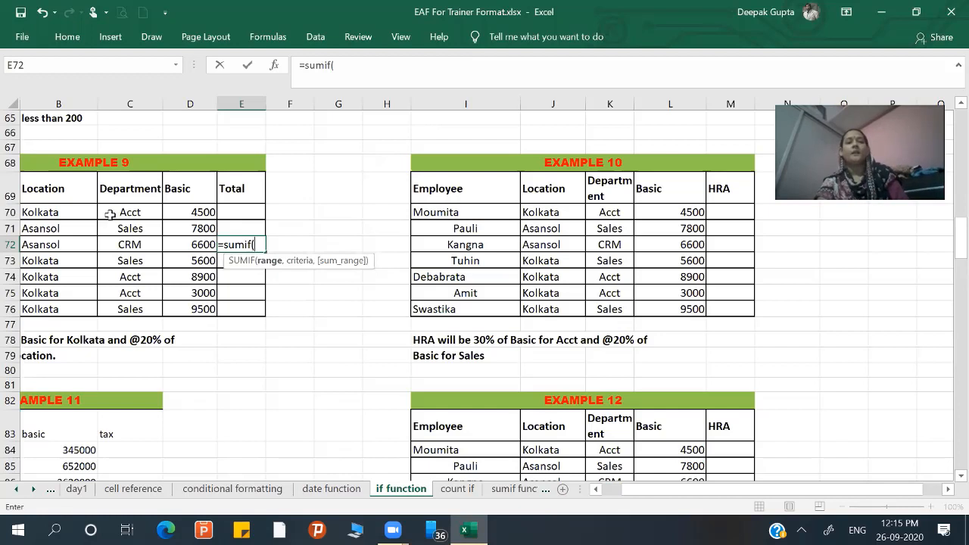
{"action": "left_click_drag", "start_coordinate": [109, 215], "coordinate": [181, 305]}
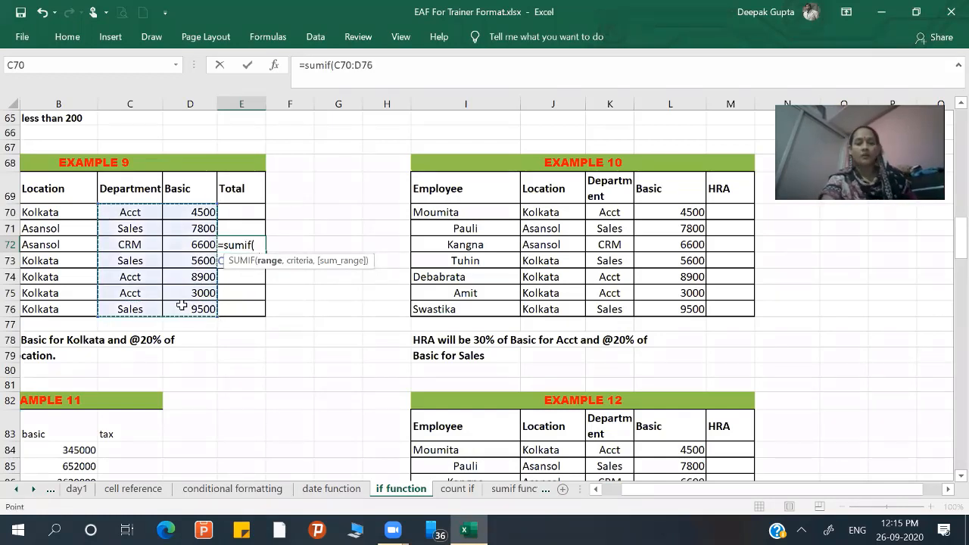
{"action": "type", "text": ","}
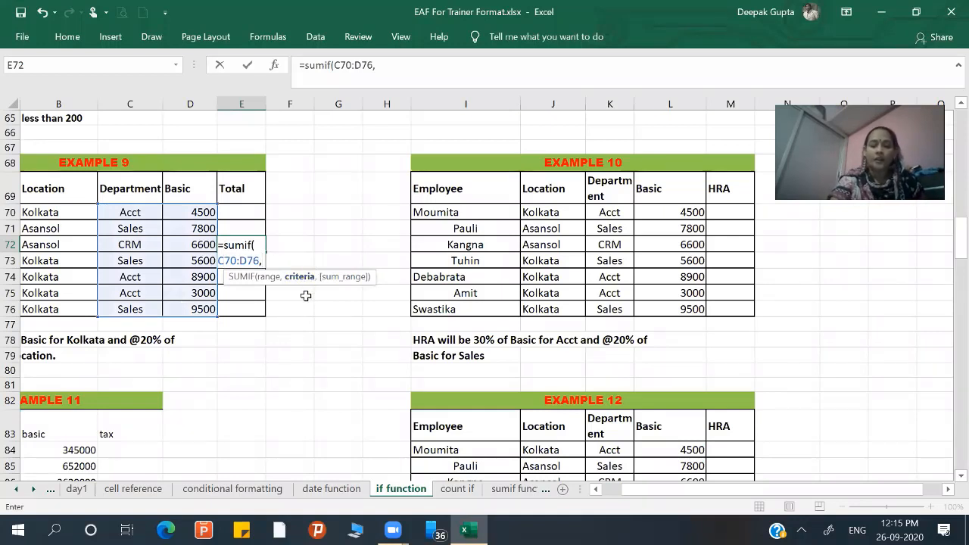
{"action": "type", "text": "\""}
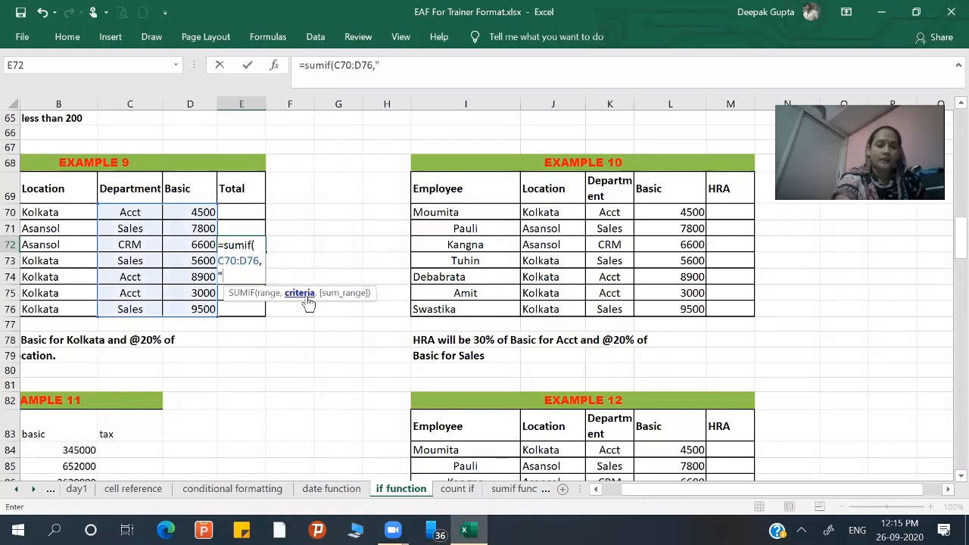
{"action": "type", "text": "Sa"}
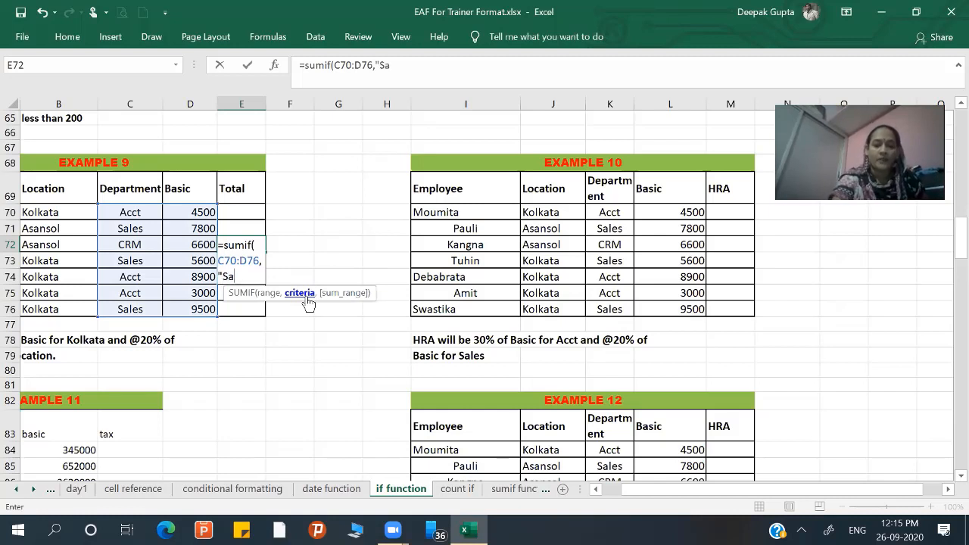
{"action": "type", "text": "les"}
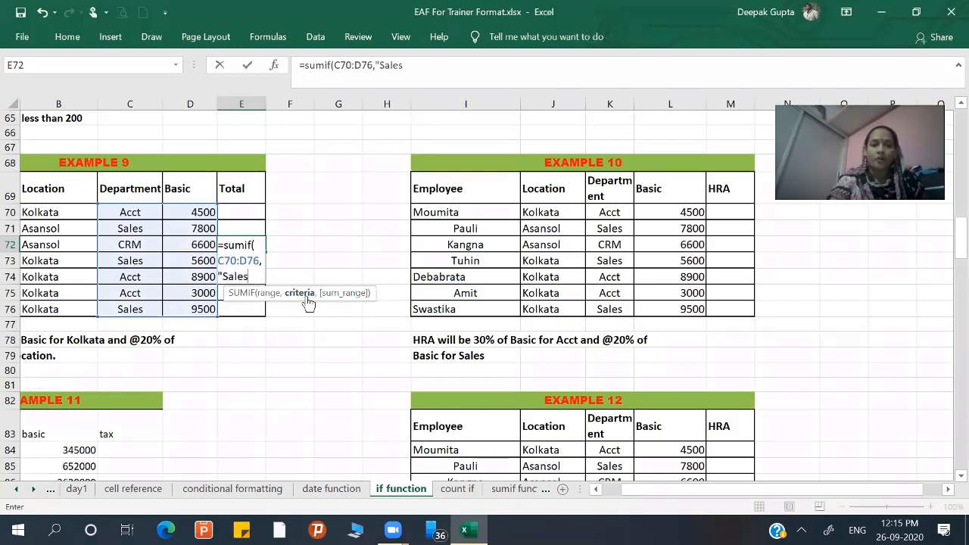
{"action": "type", "text": "\","}
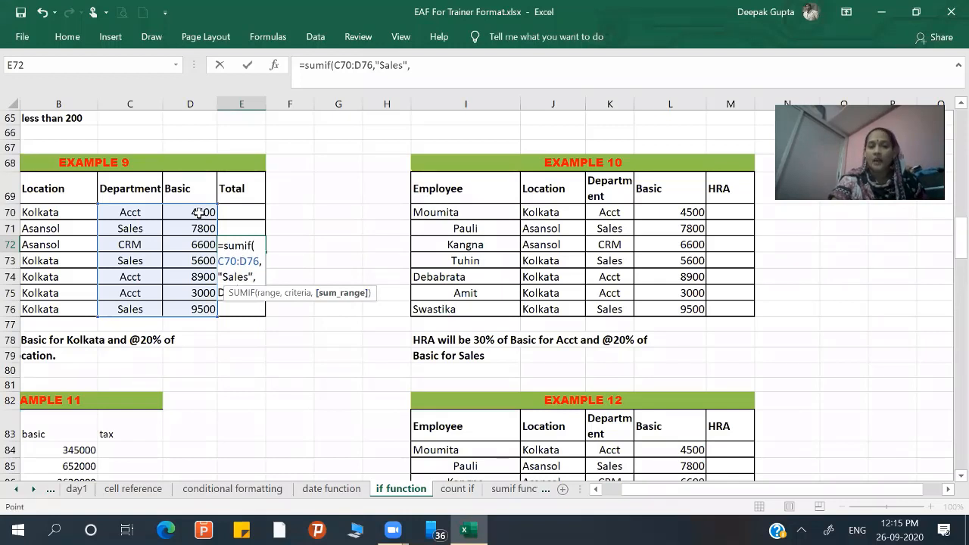
- Complete the SUMIF formula in E72 with D70:D76 as the sum range
{"action": "left_click", "coordinate": [198, 213]}
{"action": "key", "text": "shift+Down"}
{"action": "key", "text": "shift+Down"}
{"action": "key", "text": "shift+Down"}
{"action": "key", "text": "shift+Down"}
{"action": "key", "text": "shift+Down"}
{"action": "key", "text": "shift+Down"}
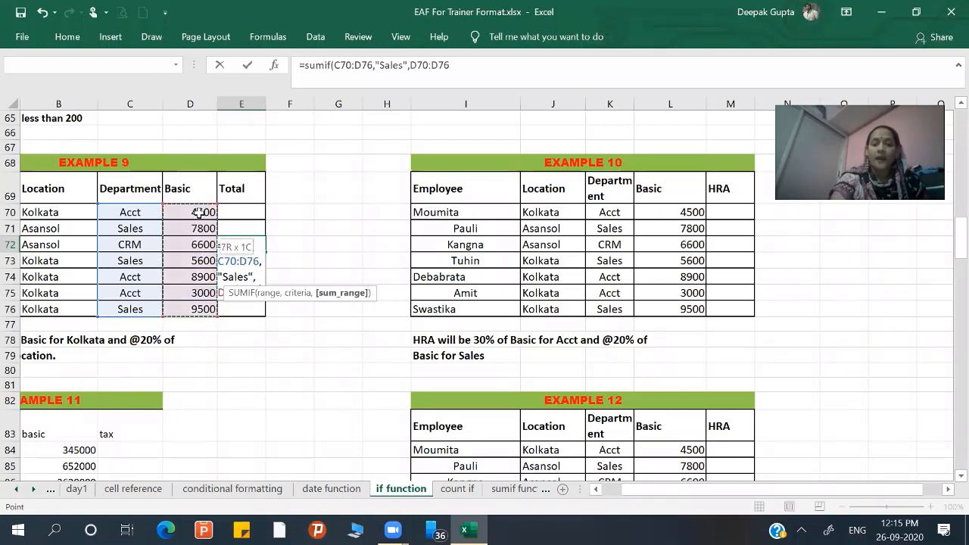
{"action": "type", "text": ")"}
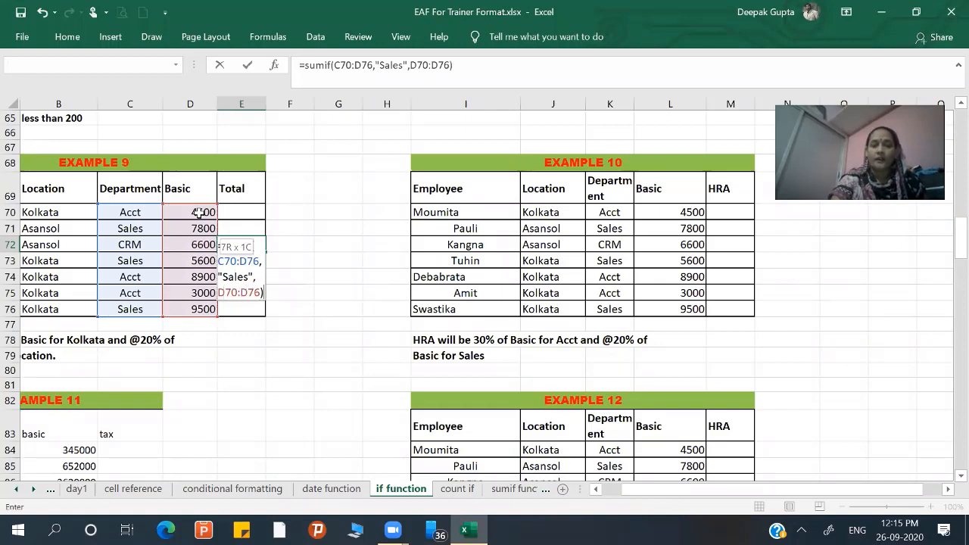
{"action": "key", "text": "Return"}
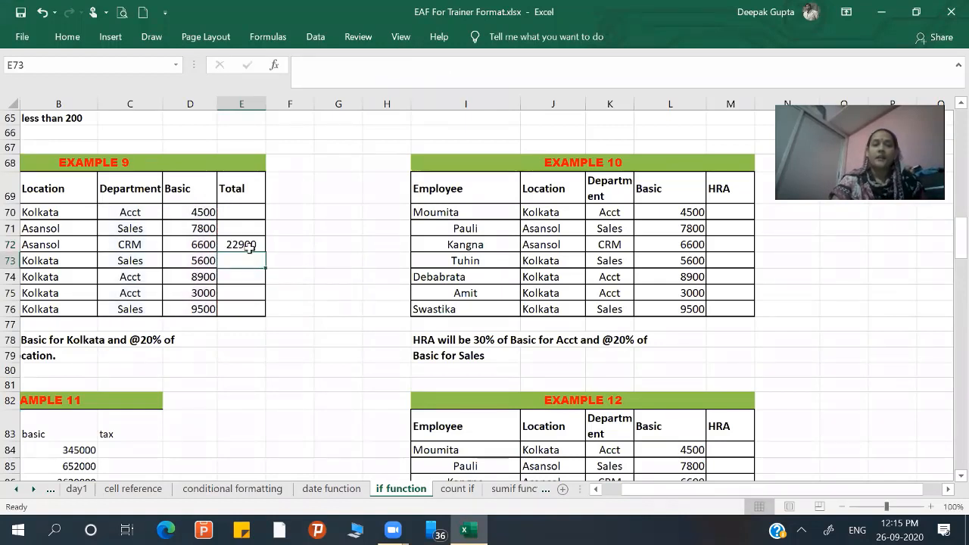
- Check the sum of the three Sales basic salaries in D71, D73 and D76 of Example 9
{"action": "left_click", "coordinate": [202, 229]}
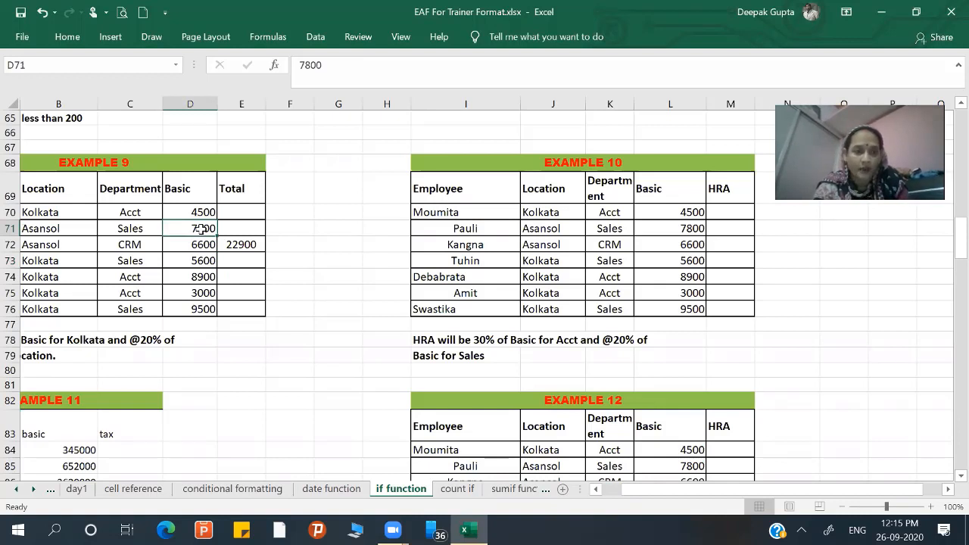
{"action": "left_click", "coordinate": [196, 263], "text": "ctrl"}
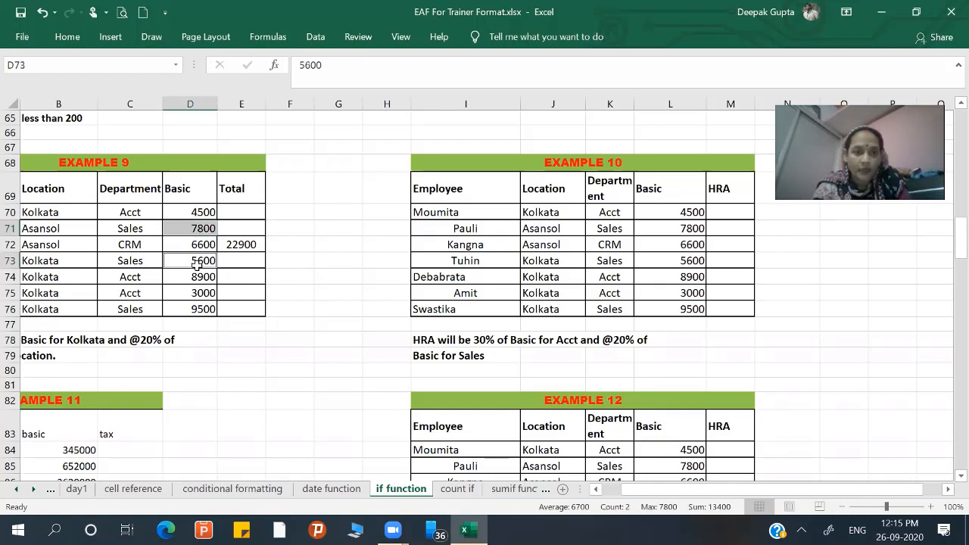
{"action": "left_click", "coordinate": [203, 307], "text": "ctrl"}
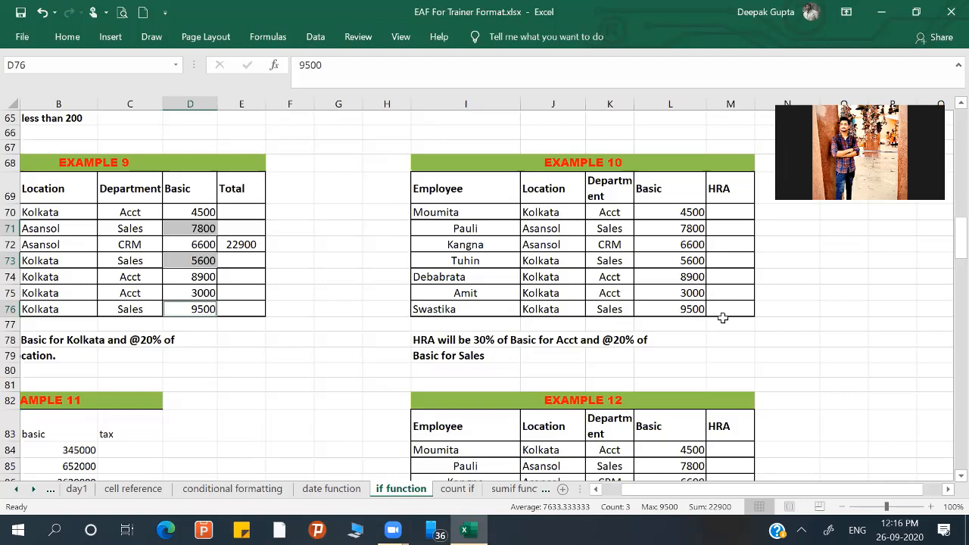
{"action": "left_click", "coordinate": [722, 324]}
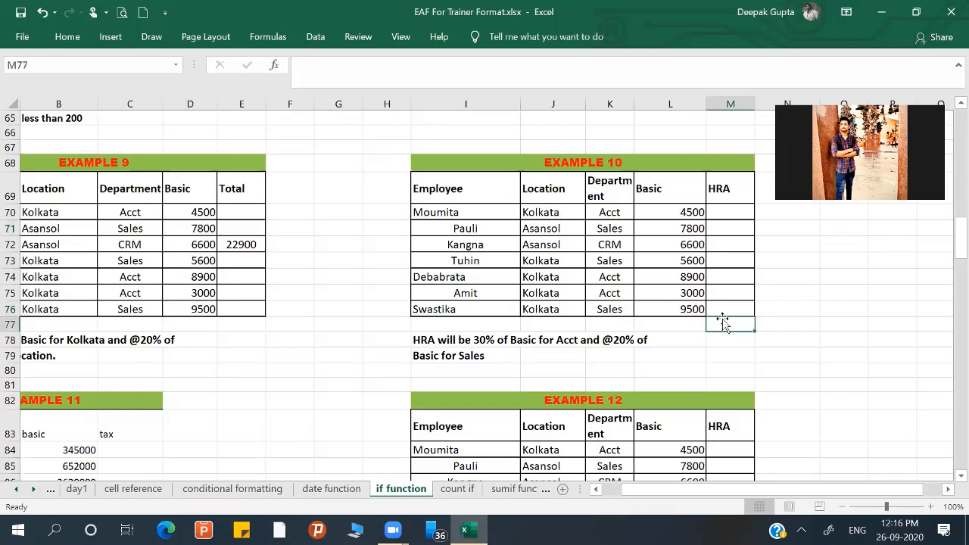
- Examine the existing Example 4 due amount formula in E38 on the sumif function sheet
{"action": "left_click", "coordinate": [510, 493]}
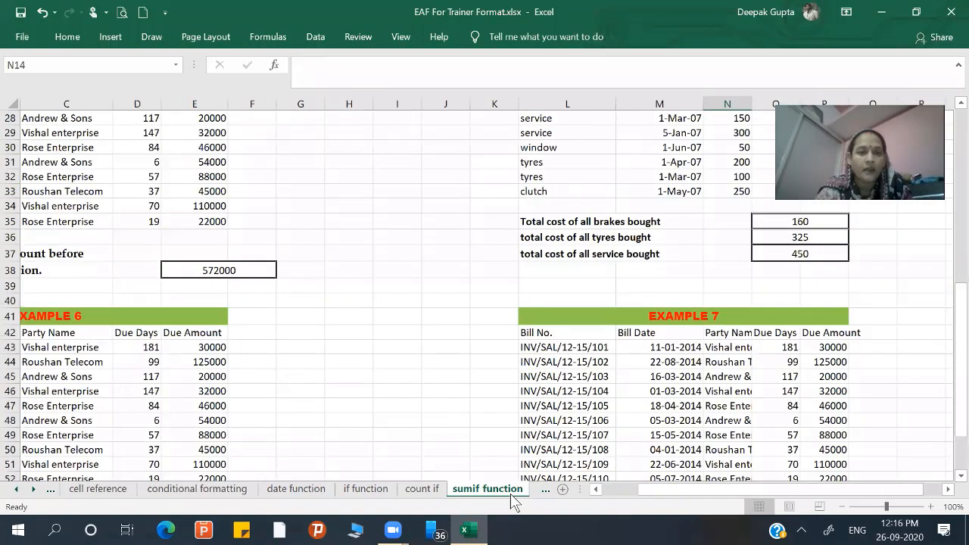
{"action": "left_click", "coordinate": [613, 495]}
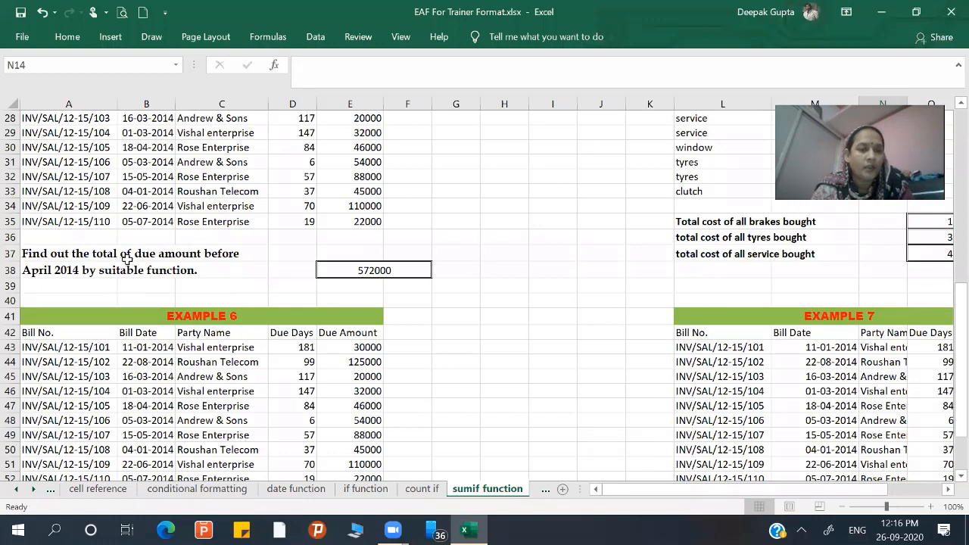
{"action": "double_click", "coordinate": [342, 272]}
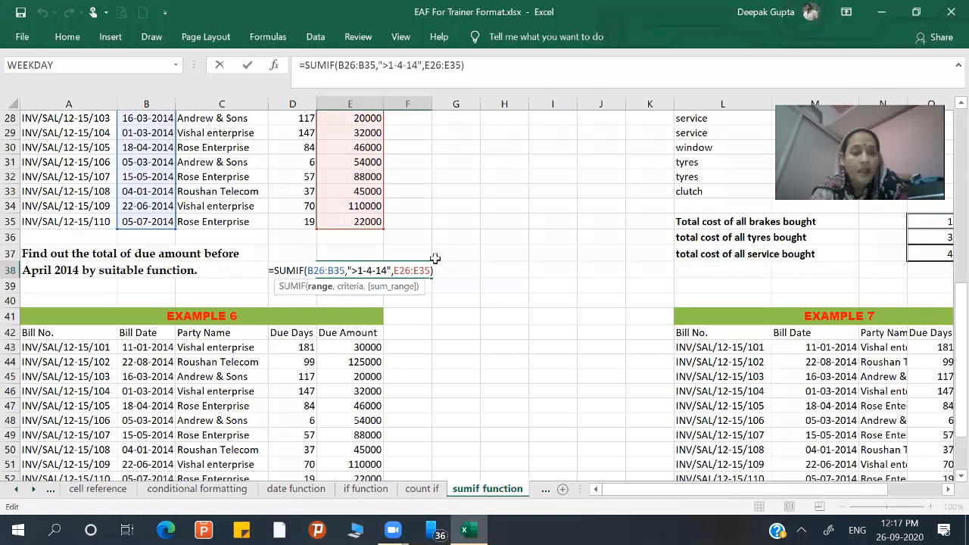
{"action": "key", "text": "ctrl+Return"}
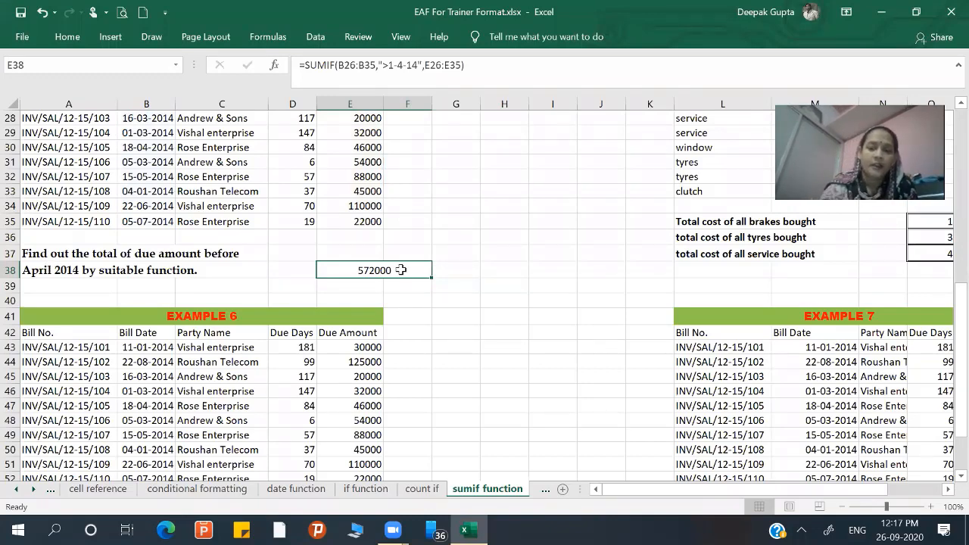
{"action": "type", "text": "=if"}
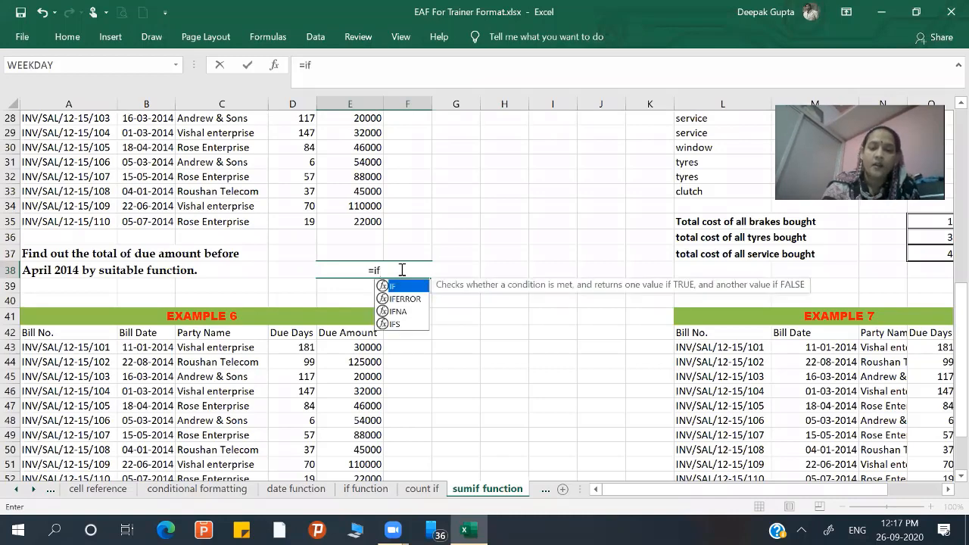
{"action": "type", "text": "("}
{"action": "key", "text": "BackSpace"}
{"action": "key", "text": "BackSpace"}
{"action": "key", "text": "BackSpace"}
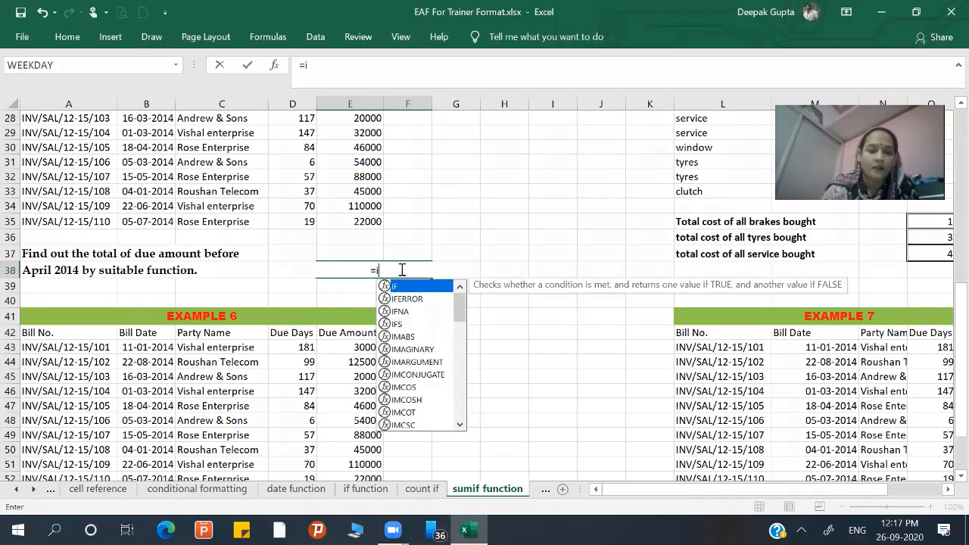
{"action": "type", "text": "s"}
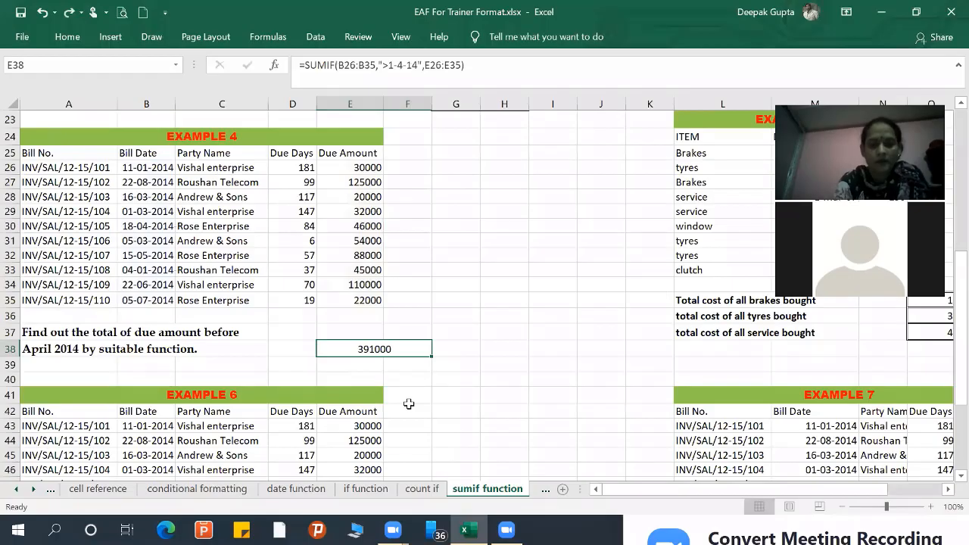
- Start a SUMIF formula in E38 of Example 4 with B26:B35 as the range and "1-04-2014" as the criteria
{"action": "type", "text": "=sumif("}
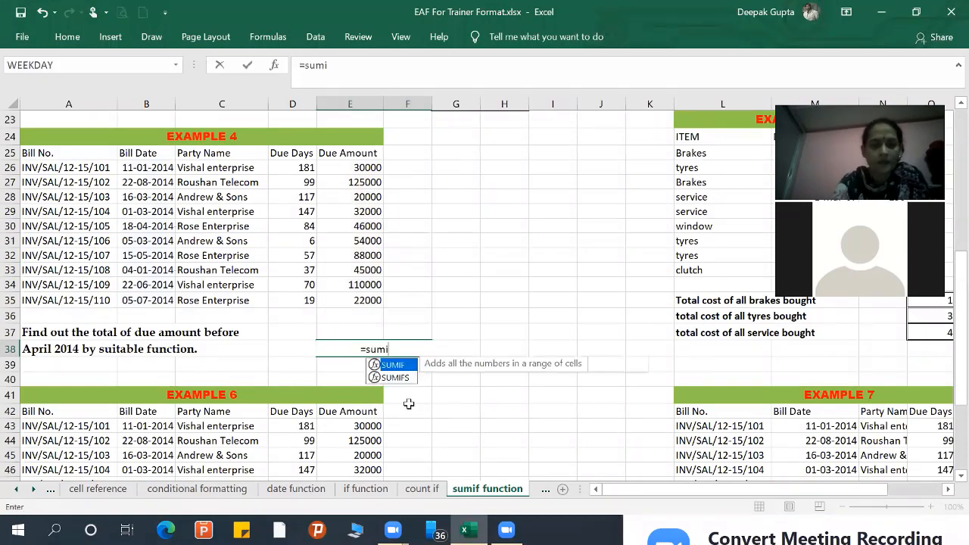
{"action": "left_click", "coordinate": [140, 168]}
{"action": "left_click", "coordinate": [151, 299], "text": "shift"}
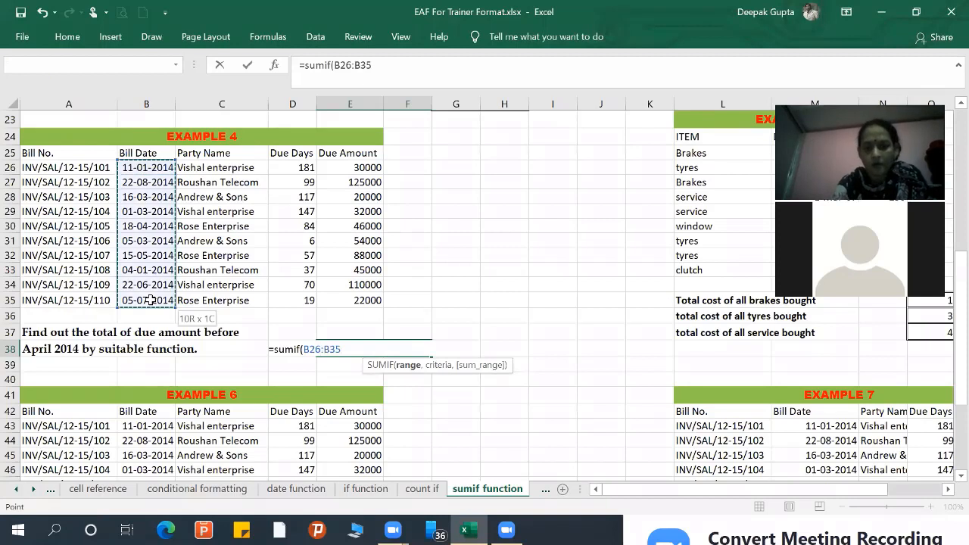
{"action": "type", "text": ","}
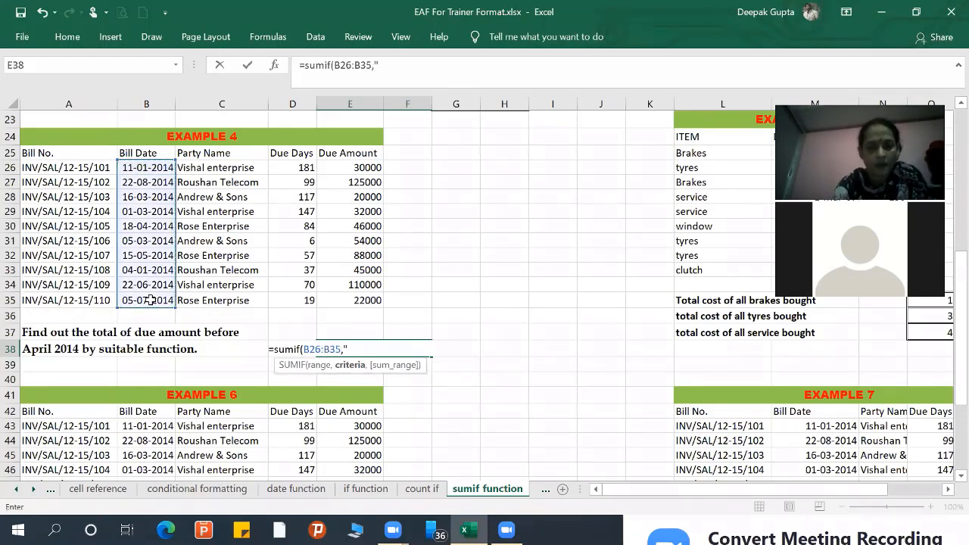
{"action": "type", "text": "\"1-"}
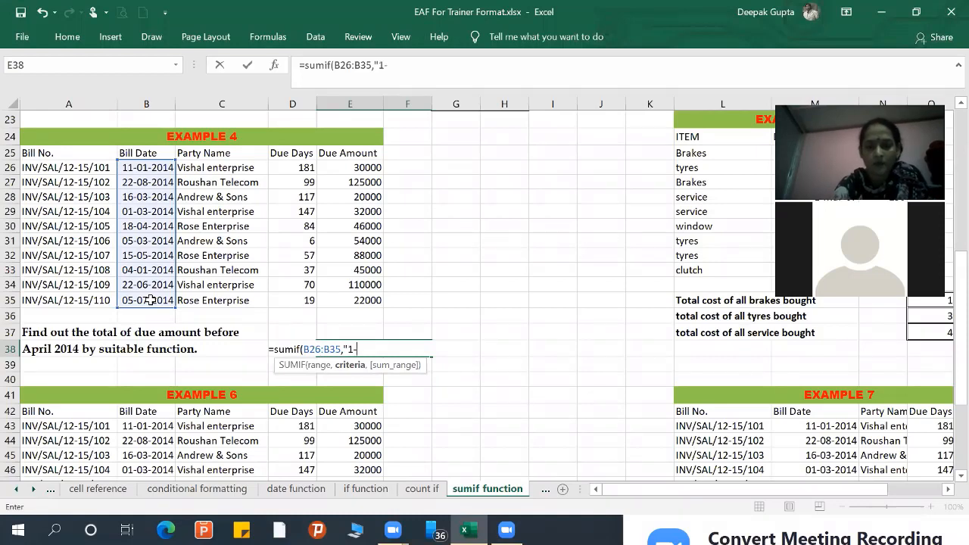
{"action": "type", "text": "04-"}
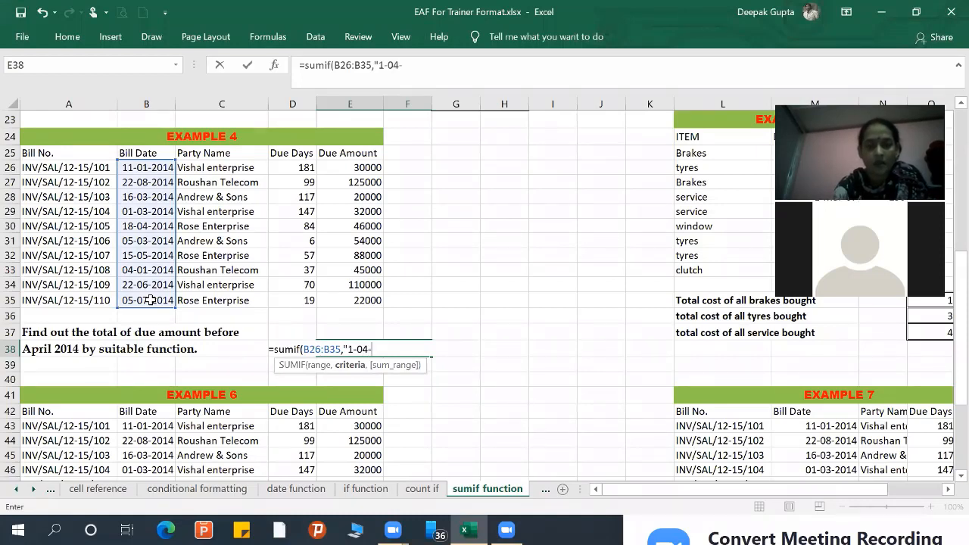
{"action": "key", "text": "BackSpace"}
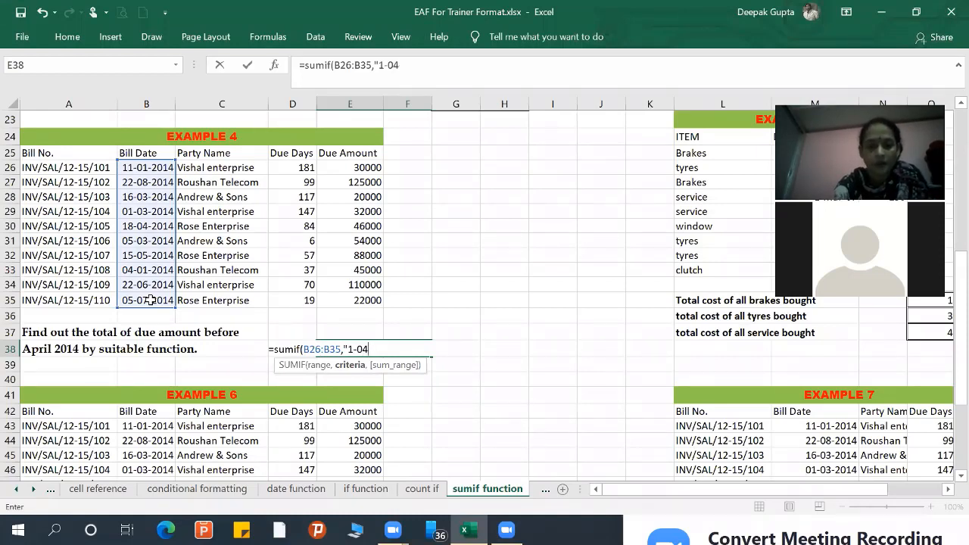
{"action": "type", "text": "-2014\""}
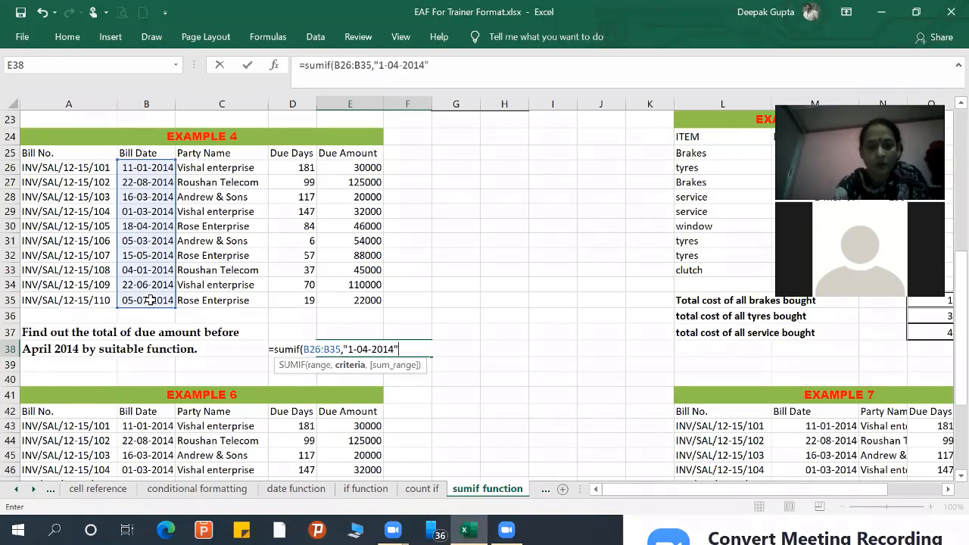
{"action": "type", "text": ","}
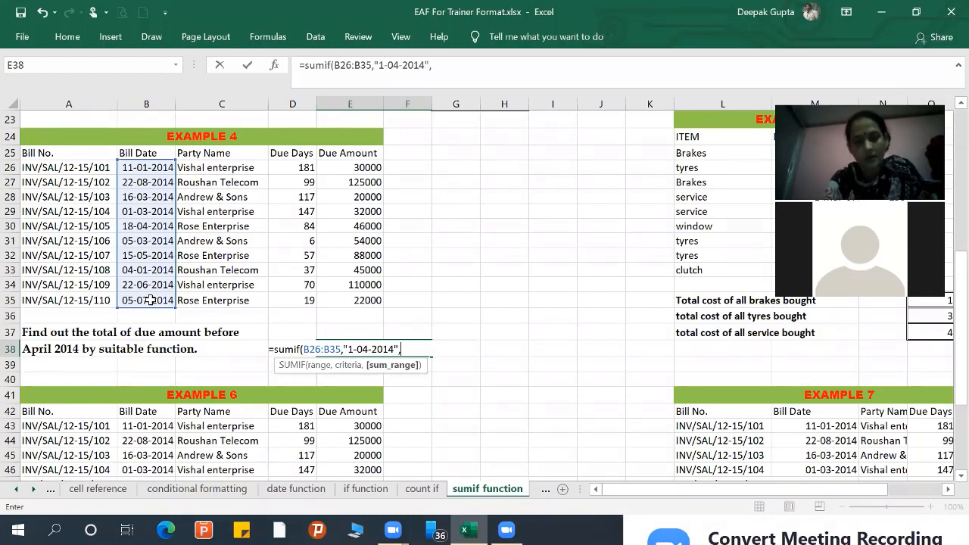
- Add a greater-than operator to the date criteria of the E38 formula, making it ">1-04-2014"
{"action": "key", "text": "F2"}
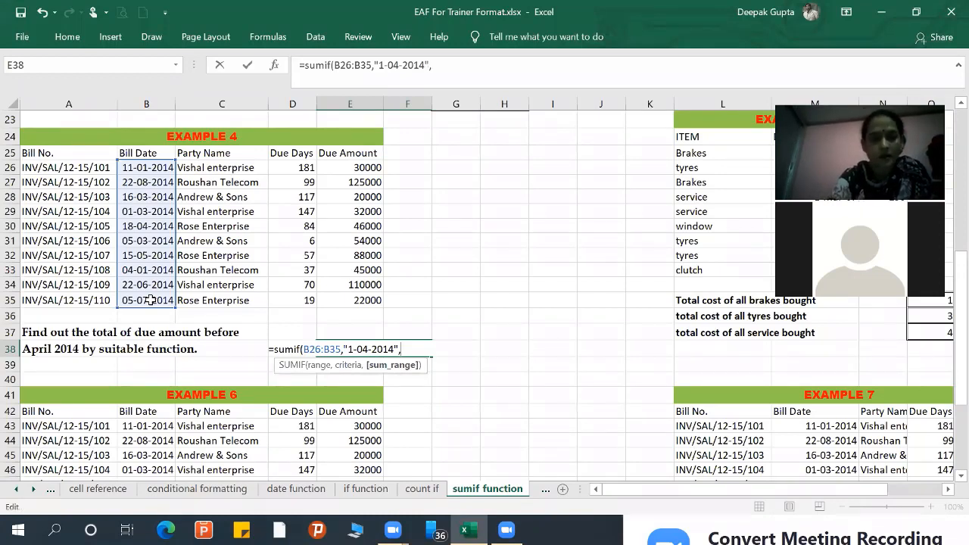
{"action": "key", "text": "Left"}
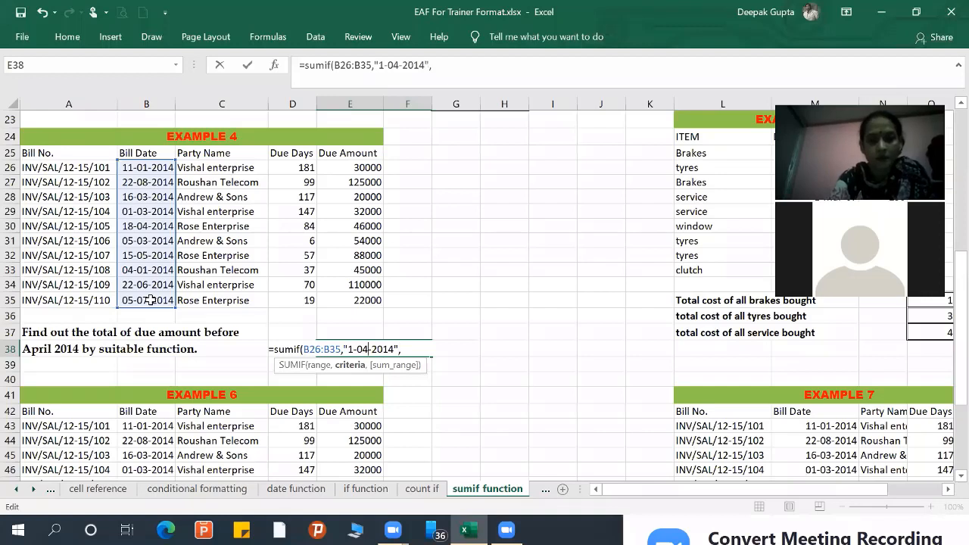
{"action": "key", "text": "Left"}
{"action": "key", "text": "Left"}
{"action": "key", "text": "Left"}
{"action": "key", "text": "Left"}
{"action": "type", "text": ">"}
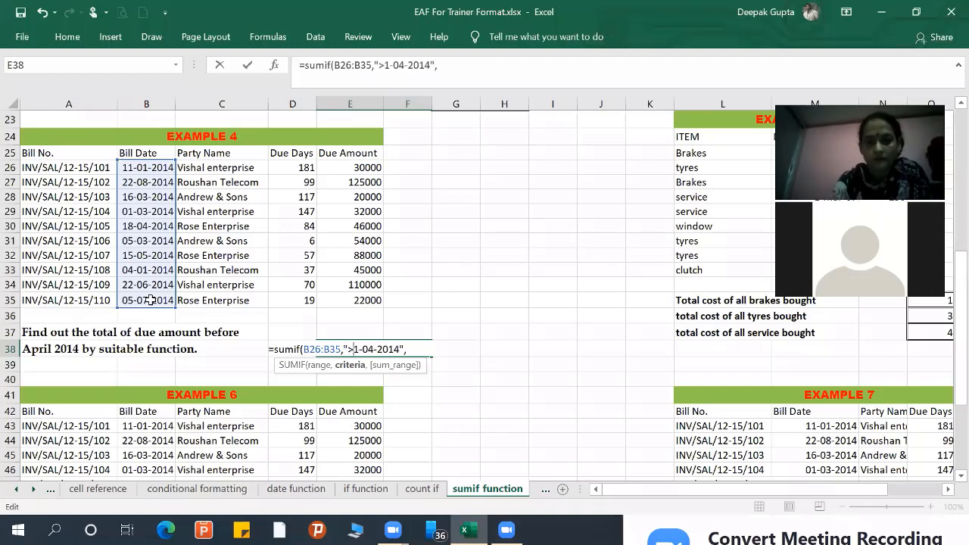
{"action": "key", "text": "Right"}
{"action": "key", "text": "Right"}
{"action": "key", "text": "Right"}
{"action": "key", "text": "Right"}
{"action": "key", "text": "Right"}
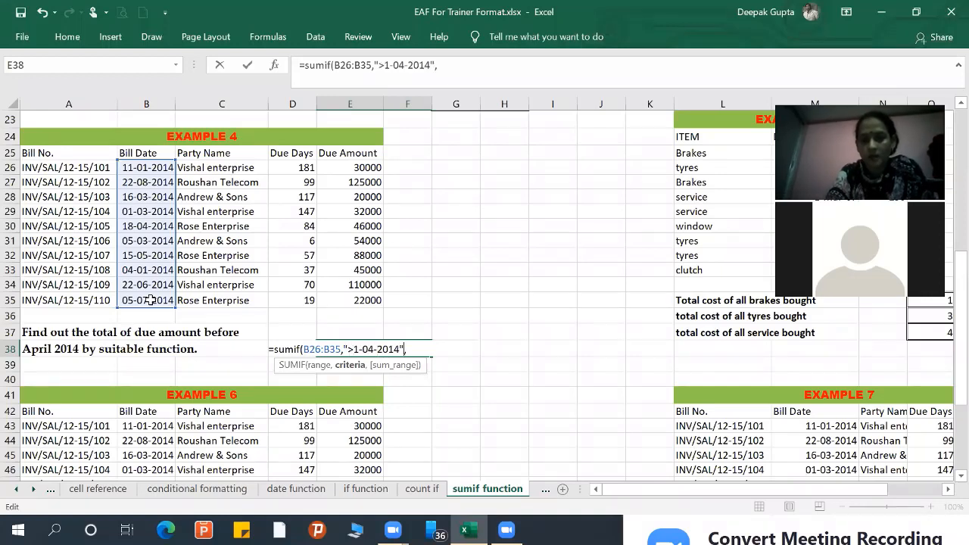
{"action": "key", "text": "Right"}
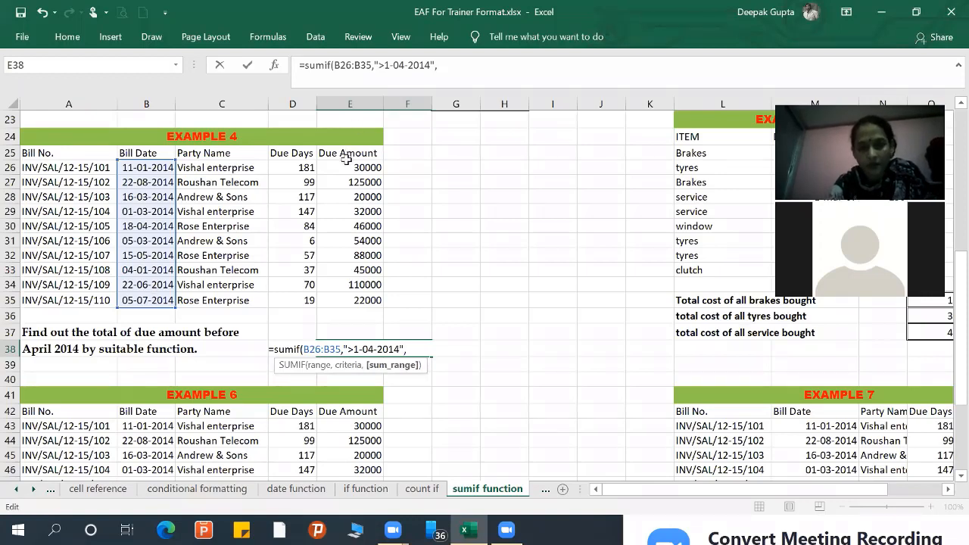
- Complete the SUMIF formula in E38 with the due amounts E26:E35 as the sum range
{"action": "left_click_drag", "start_coordinate": [345, 159], "coordinate": [353, 299]}
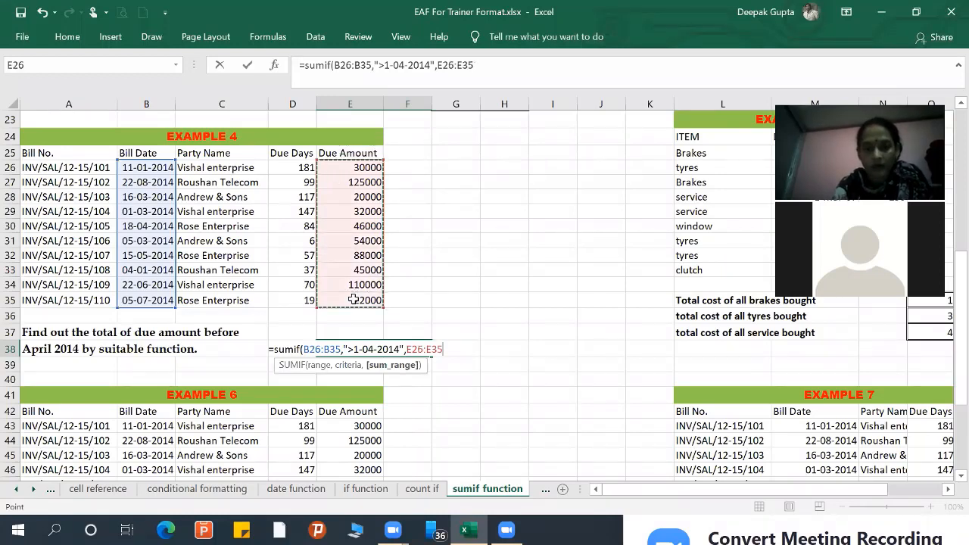
{"action": "type", "text": ")"}
{"action": "key", "text": "Return"}
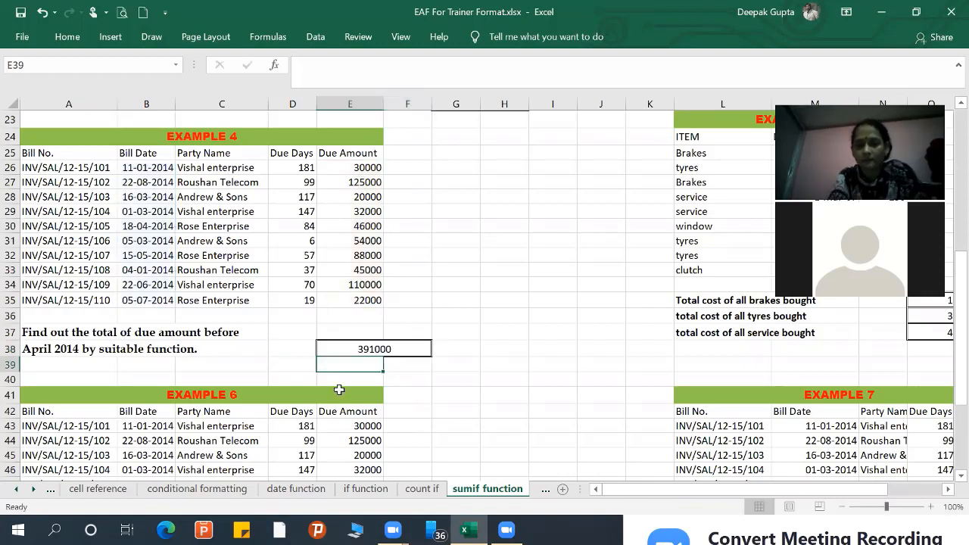
- Review the criteria and sum range of the finished SUMIF formula in E38
{"action": "double_click", "coordinate": [351, 348]}
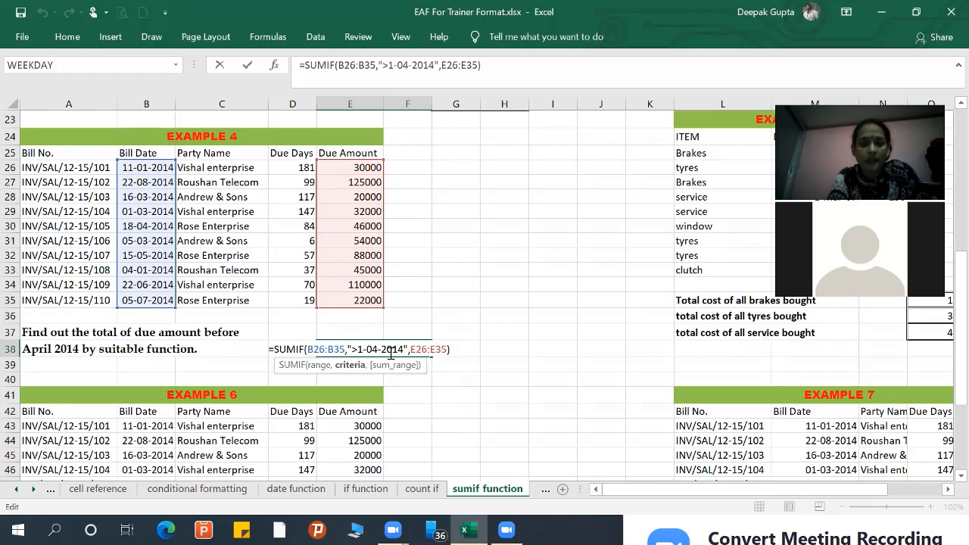
{"action": "left_click", "coordinate": [419, 349]}
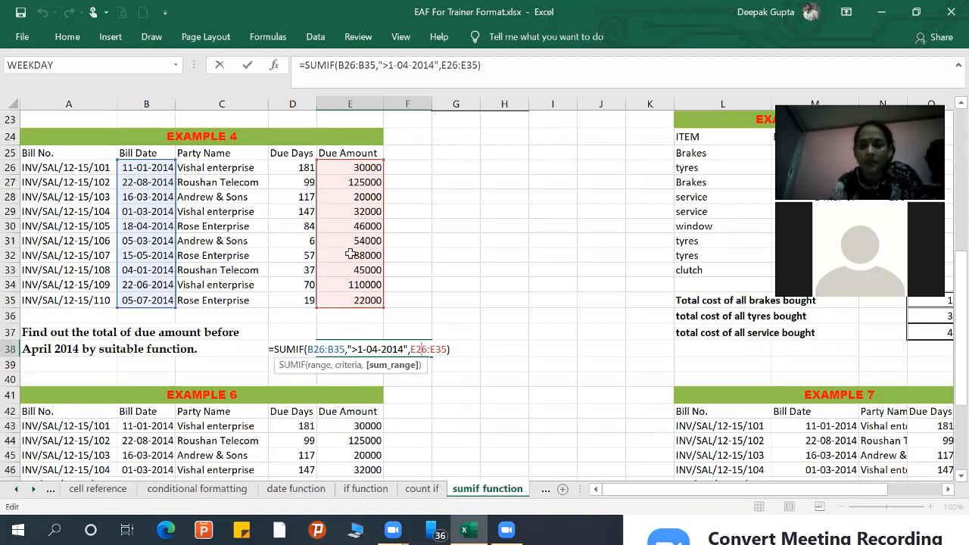
{"action": "key", "text": "Return"}
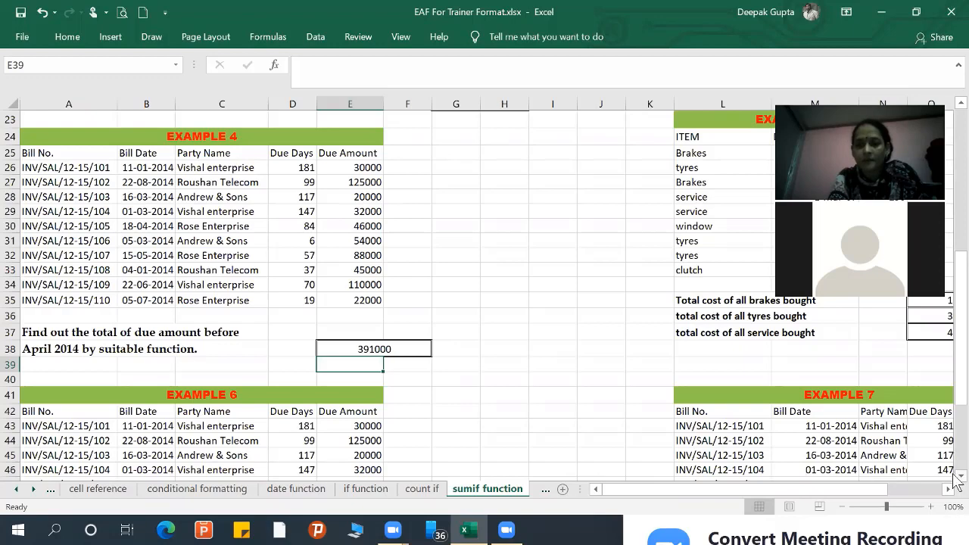
- Examine the Example 6 task on due days less than 90 and open its SUMIF formula in E55
{"action": "scroll", "coordinate": [533, 469], "scroll_direction": "down", "scroll_amount": 4}
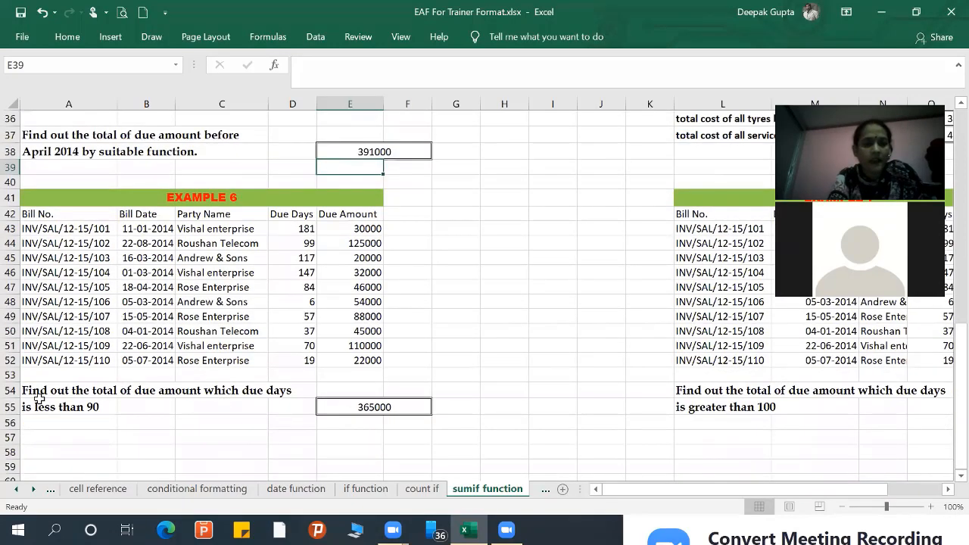
{"action": "key", "text": "Down"}
{"action": "key", "text": "Down"}
{"action": "key", "text": "Down"}
{"action": "key", "text": "Down"}
{"action": "key", "text": "Down"}
{"action": "key", "text": "Down"}
{"action": "key", "text": "Down"}
{"action": "key", "text": "Down"}
{"action": "key", "text": "Down"}
{"action": "key", "text": "Down"}
{"action": "key", "text": "Down"}
{"action": "key", "text": "Down"}
{"action": "key", "text": "Down"}
{"action": "key", "text": "Down"}
{"action": "key", "text": "Down"}
{"action": "key", "text": "Down"}
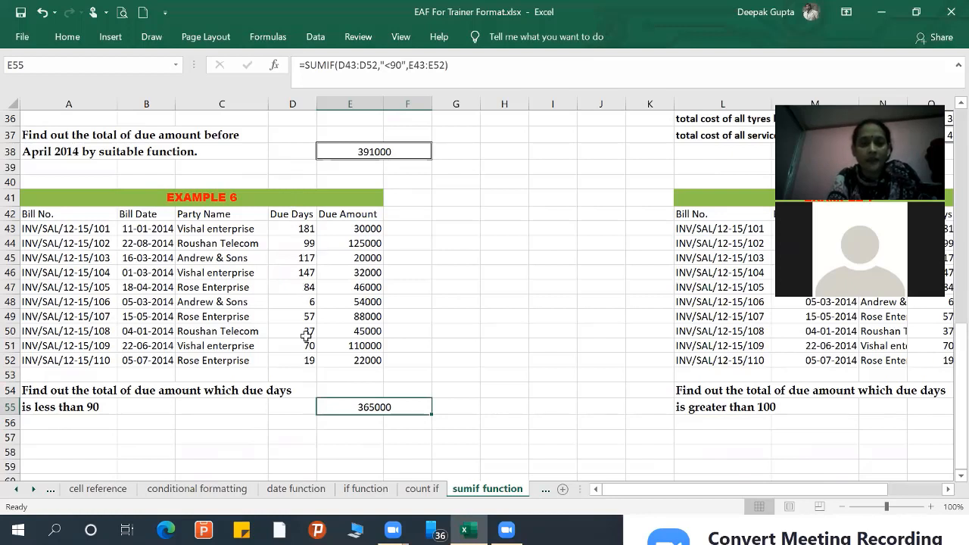
{"action": "double_click", "coordinate": [373, 414]}
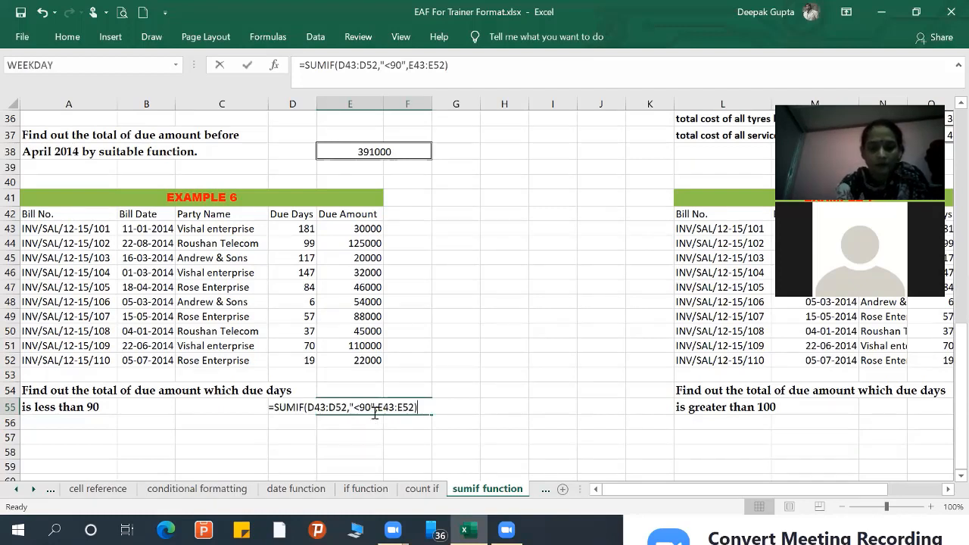
{"action": "key", "text": "Escape"}
{"action": "type", "text": "=i"}
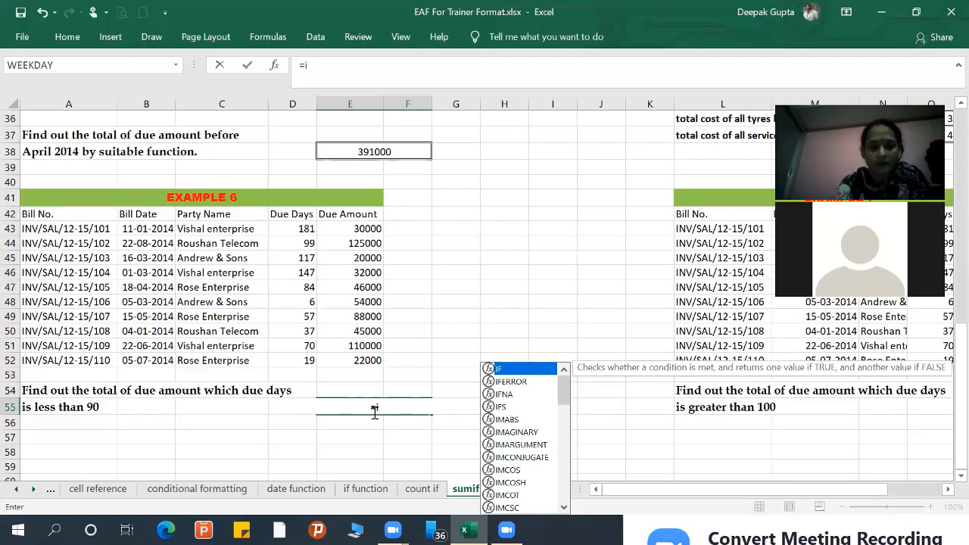
{"action": "key", "text": "BackSpace"}
{"action": "type", "text": "su"}
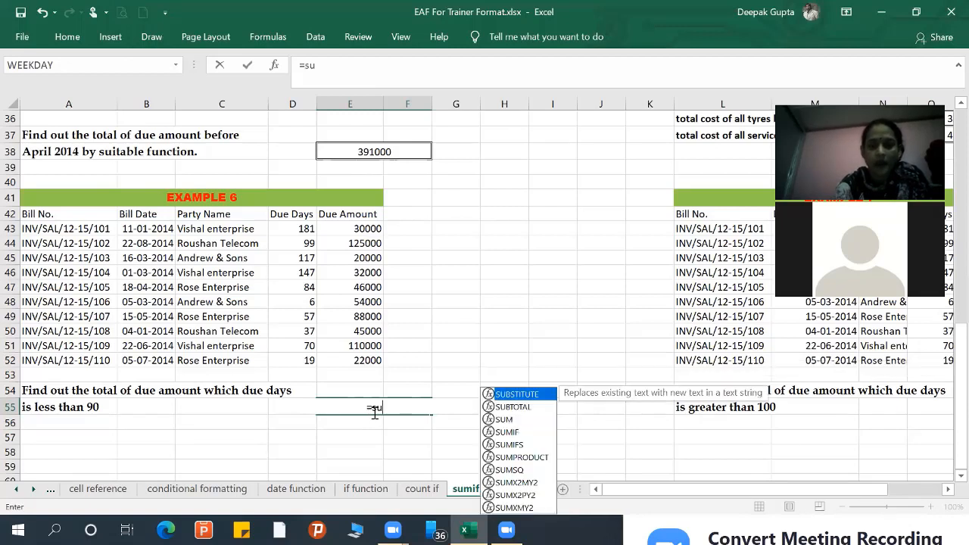
{"action": "type", "text": "mif("}
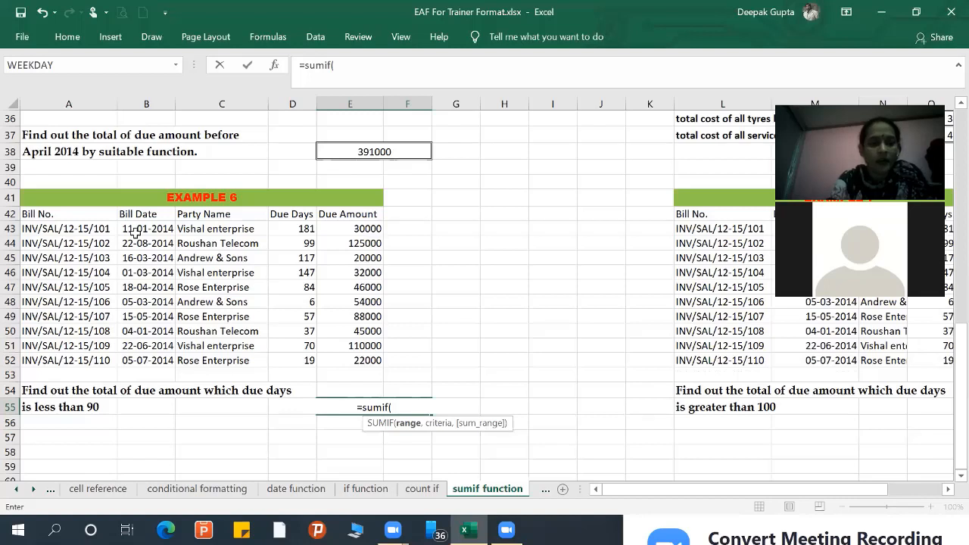
{"action": "left_click", "coordinate": [306, 227]}
{"action": "left_click_drag", "start_coordinate": [289, 331], "coordinate": [289, 357]}
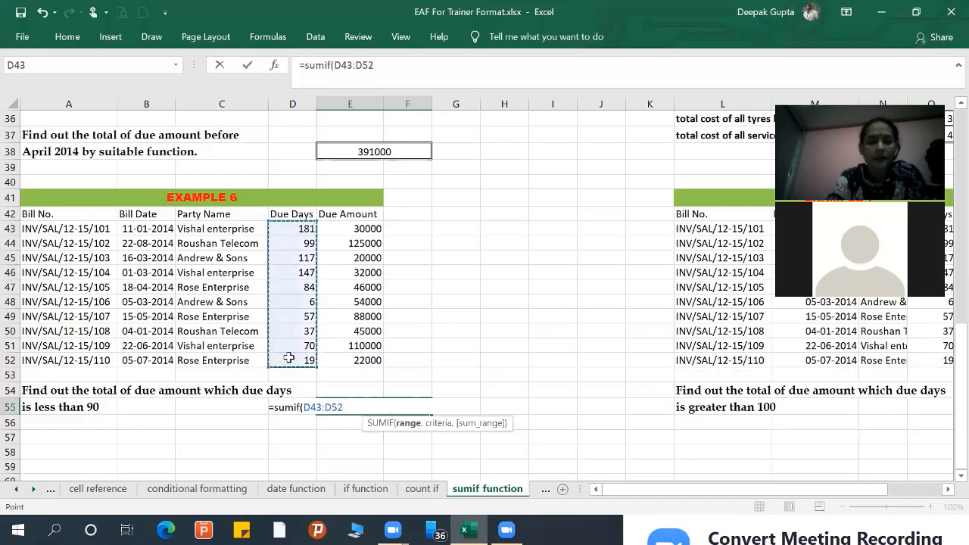
{"action": "key", "text": "Escape"}
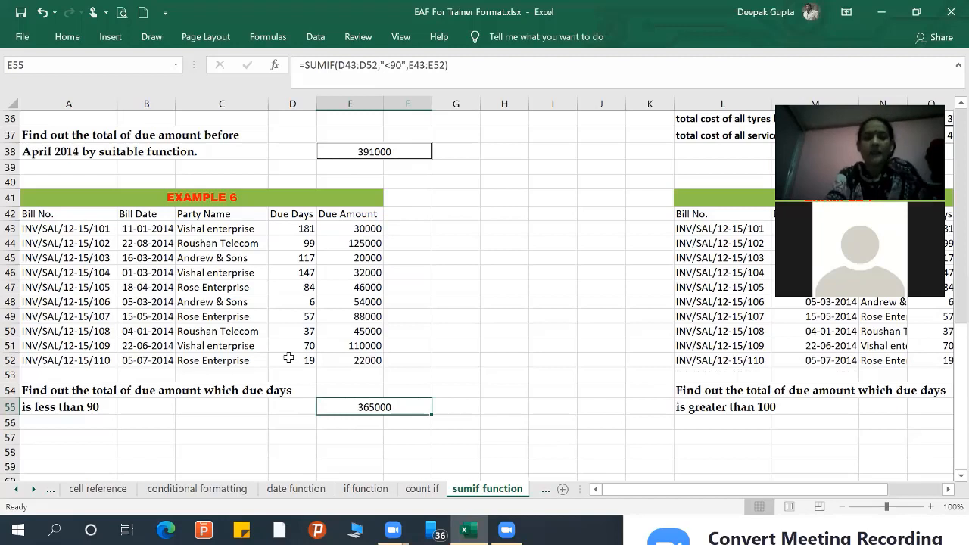
{"action": "key", "text": "F2"}
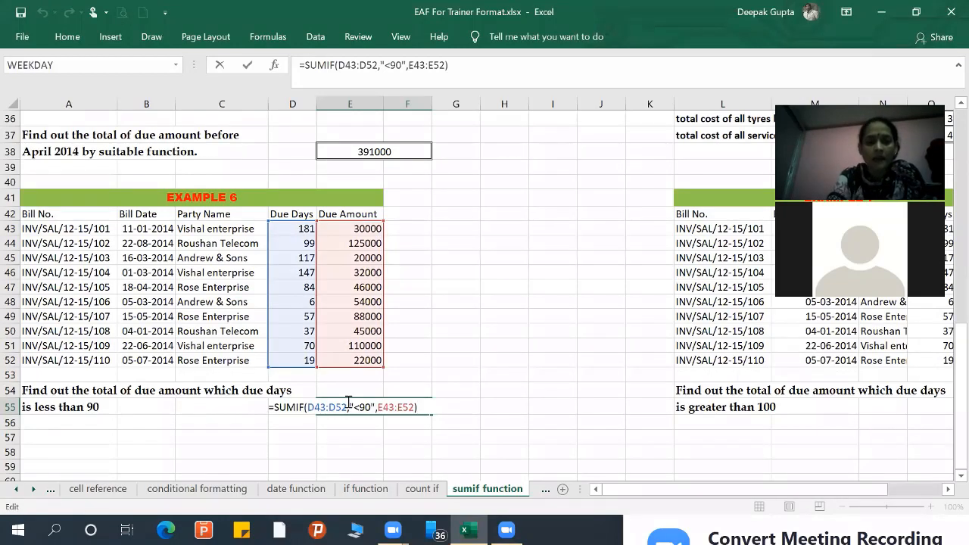
{"action": "key", "text": "Escape"}
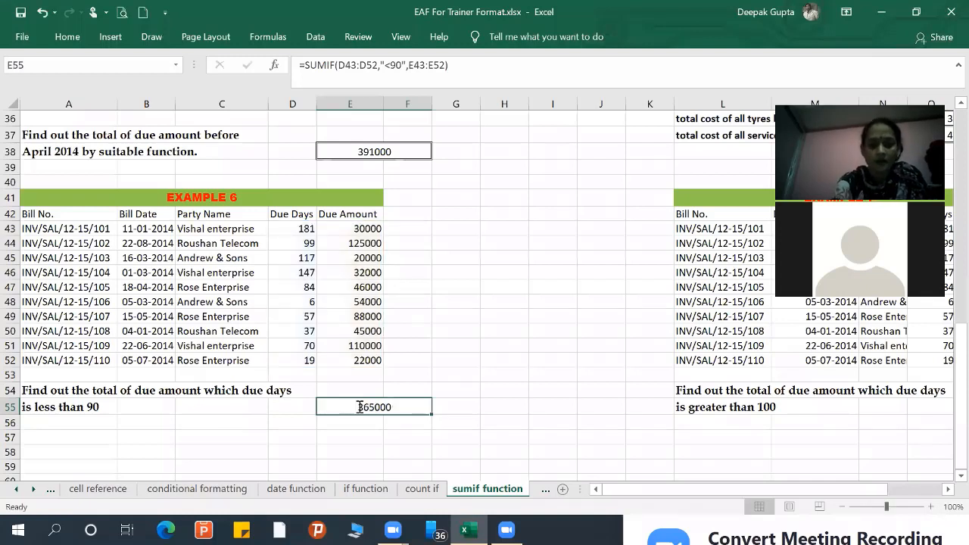
- Start a new SUMIF formula in E55 with the Example 6 due days D43:D52 as the criteria range
{"action": "type", "text": "="}
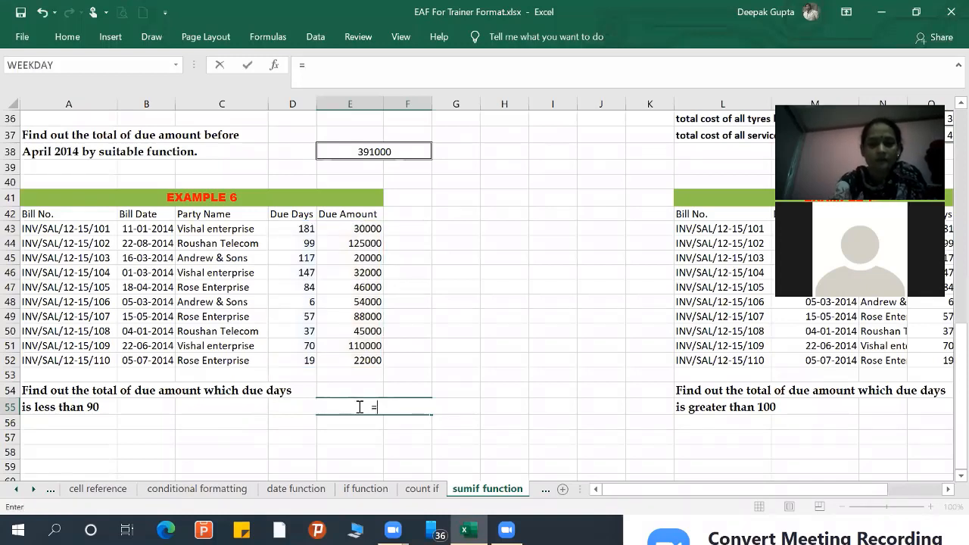
{"action": "type", "text": "sumif("}
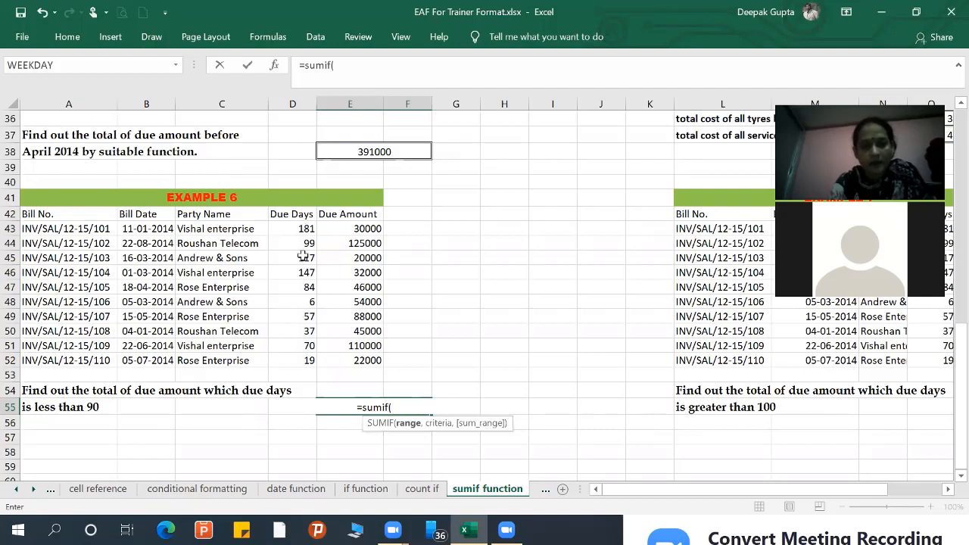
{"action": "left_click_drag", "start_coordinate": [302, 227], "coordinate": [302, 243]}
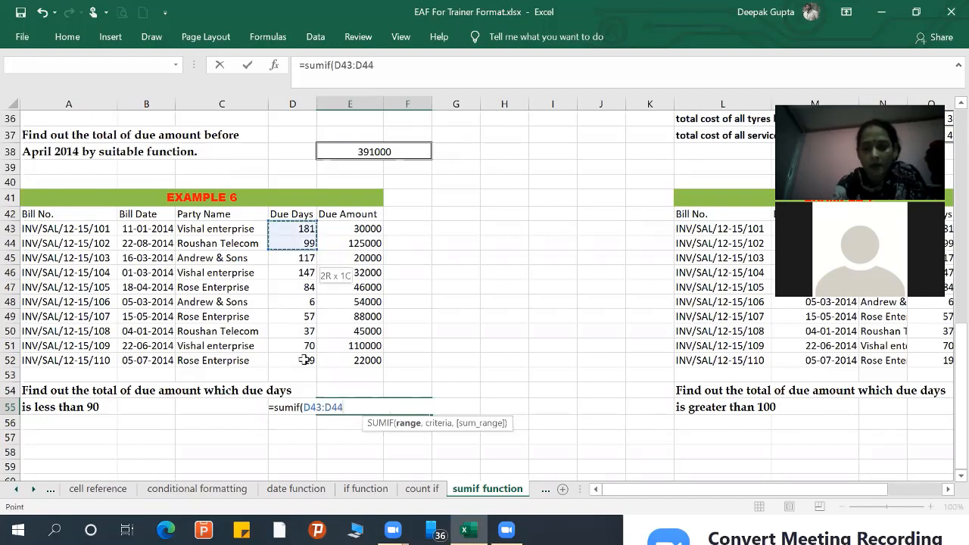
{"action": "left_click_drag", "start_coordinate": [304, 361], "coordinate": [304, 360]}
{"action": "type", "text": ","}
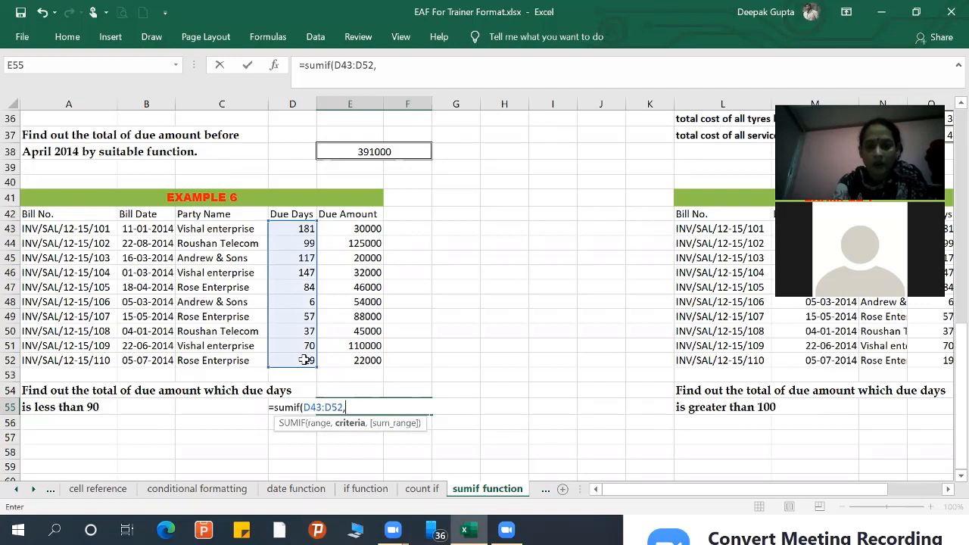
- Complete the E55 SUMIF formula with the criteria "<90" and the due amounts E43:E52 as the sum range
{"action": "type", "text": "\""}
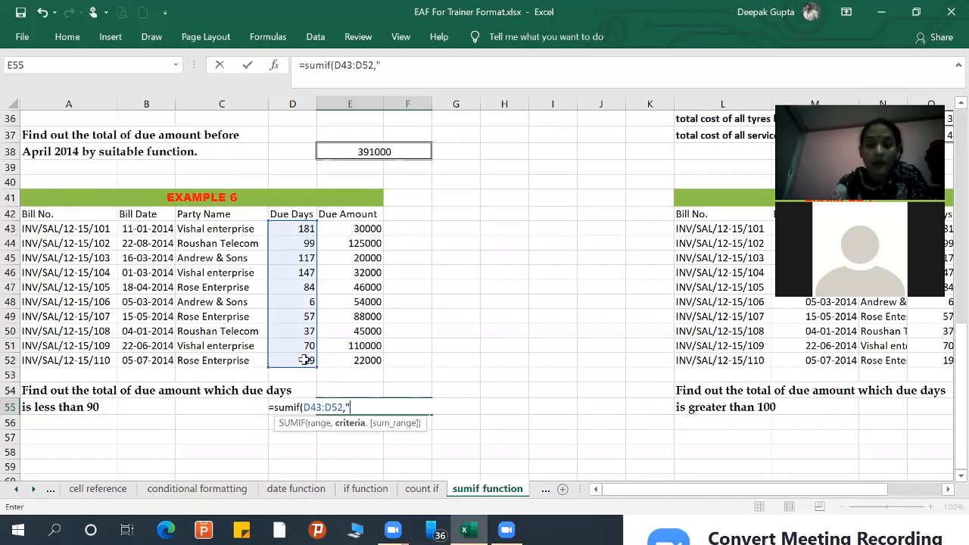
{"action": "type", "text": "<"}
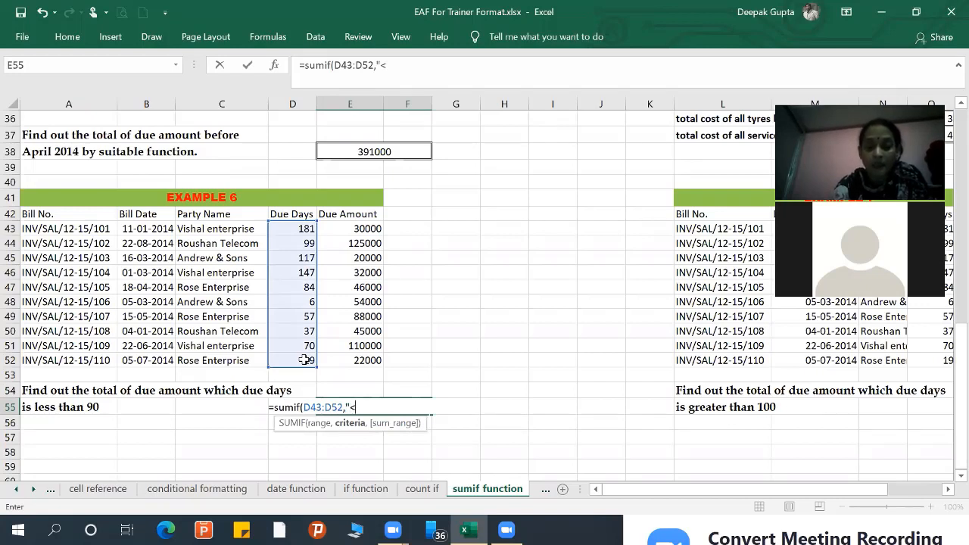
{"action": "type", "text": "90\""}
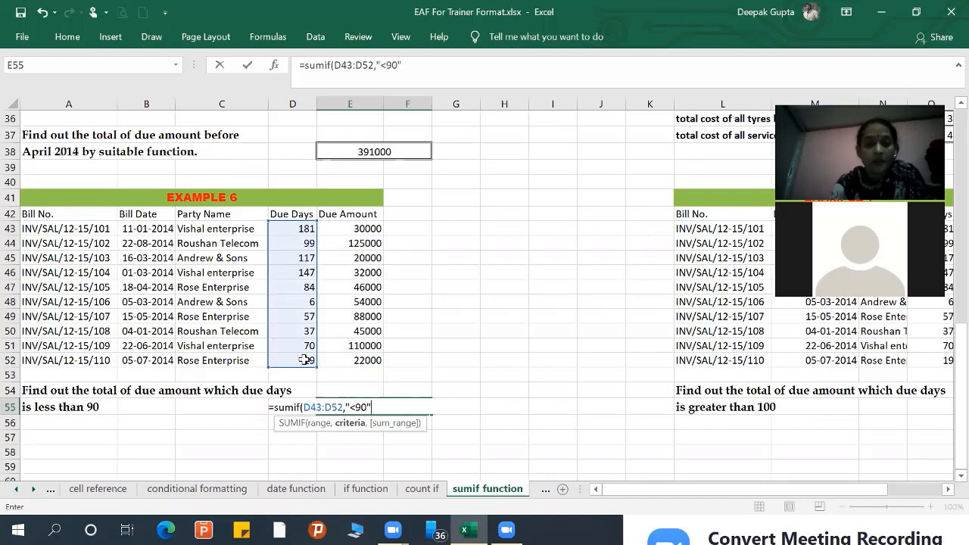
{"action": "type", "text": ","}
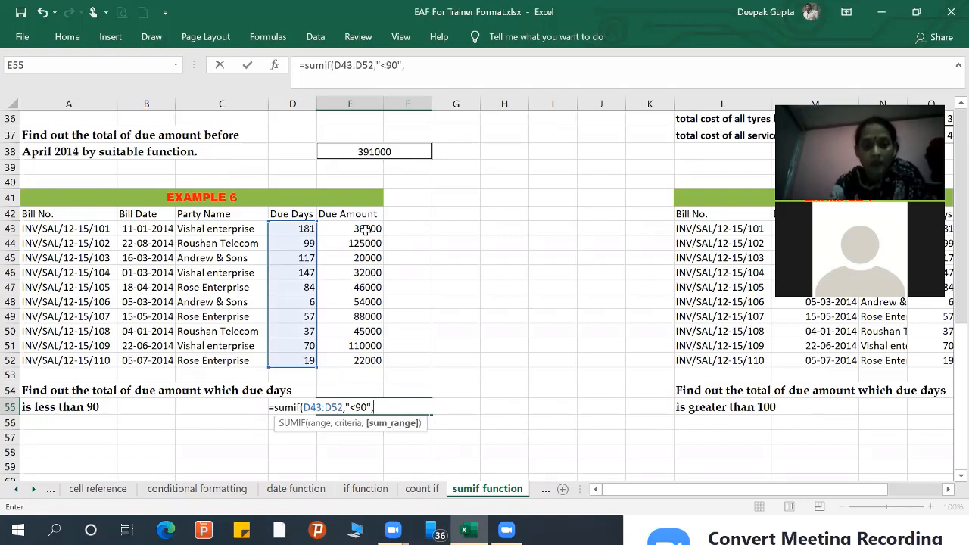
{"action": "left_click_drag", "start_coordinate": [366, 229], "coordinate": [366, 360]}
{"action": "type", "text": ")"}
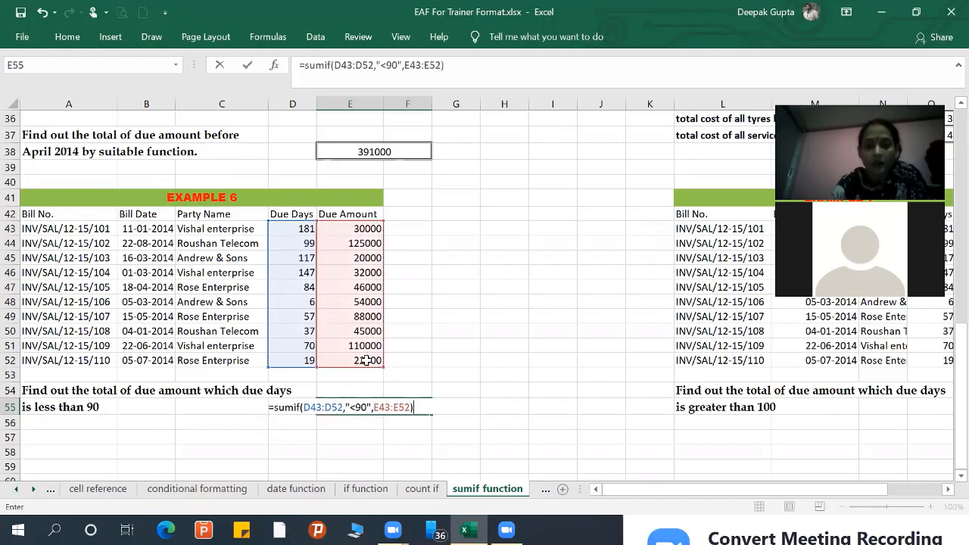
{"action": "key", "text": "Return"}
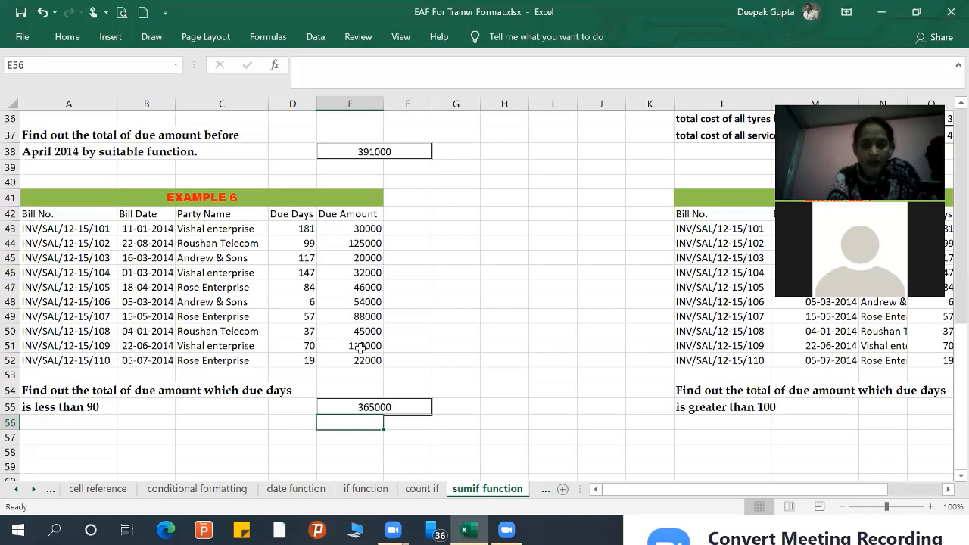
- Check the sum of the due amounts in E47:E52 against the Example 6 SUMIF result
{"action": "left_click_drag", "start_coordinate": [360, 287], "coordinate": [362, 362]}
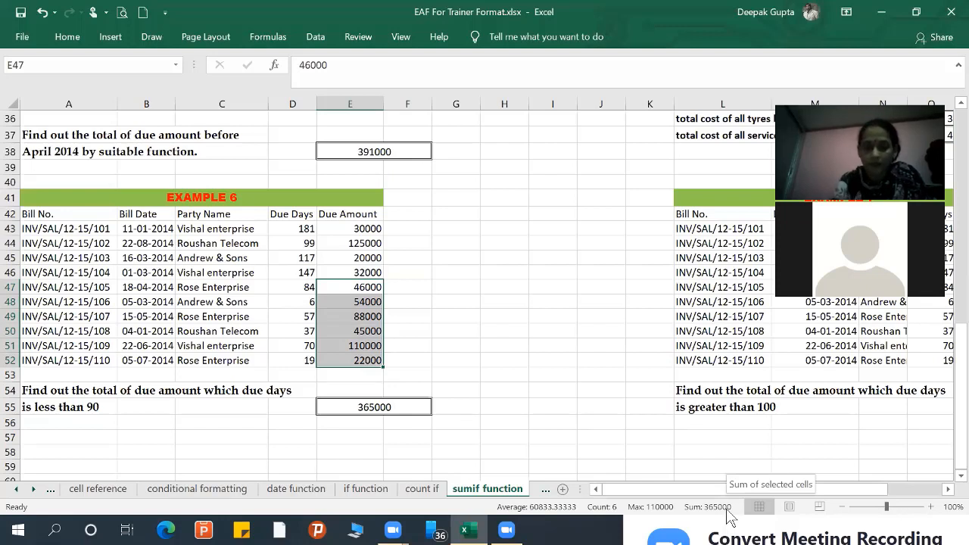
{"action": "key", "text": "Return"}
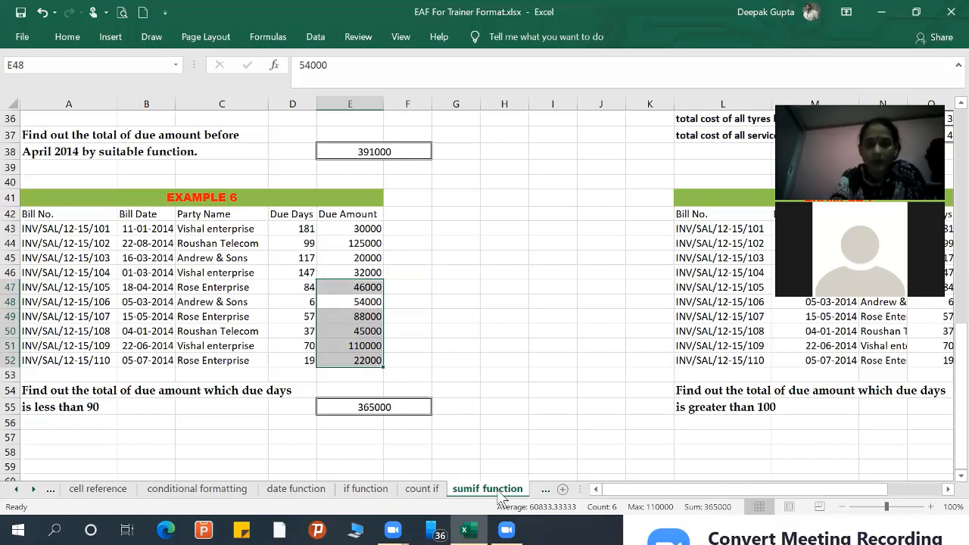
{"action": "left_click", "coordinate": [456, 470]}
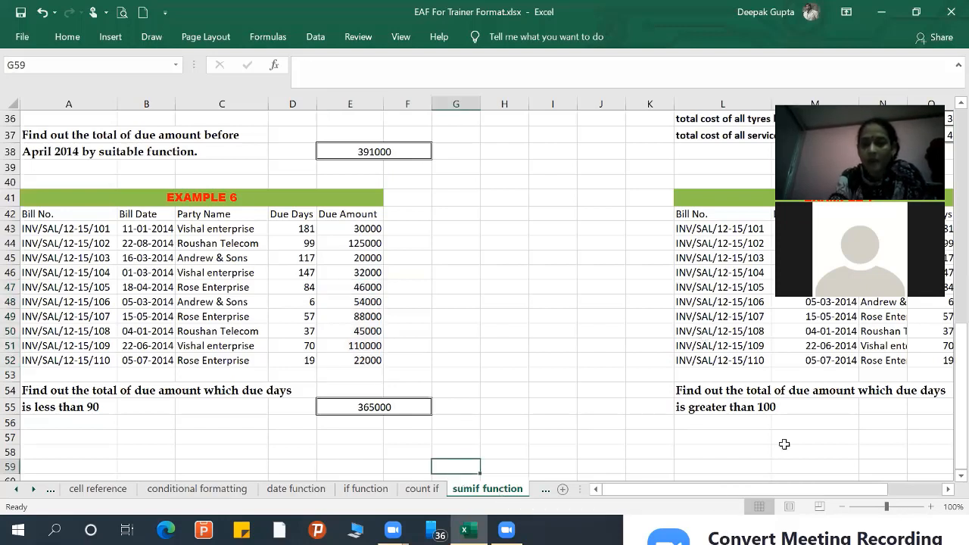
- Start a new SUMIF formula in P55 for Example 7 with the due days O43:O52 as the criteria range
{"action": "left_click", "coordinate": [871, 490]}
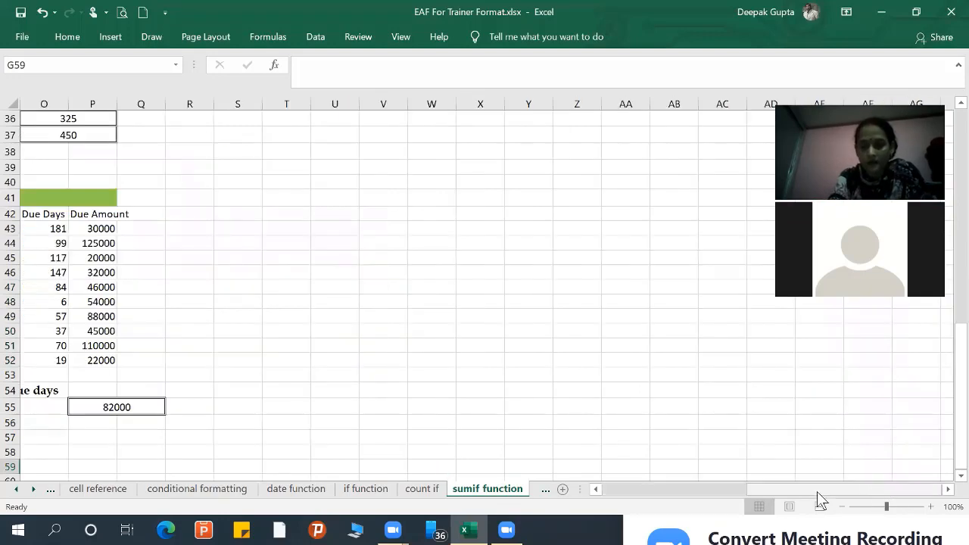
{"action": "left_click_drag", "start_coordinate": [817, 491], "coordinate": [806, 494]}
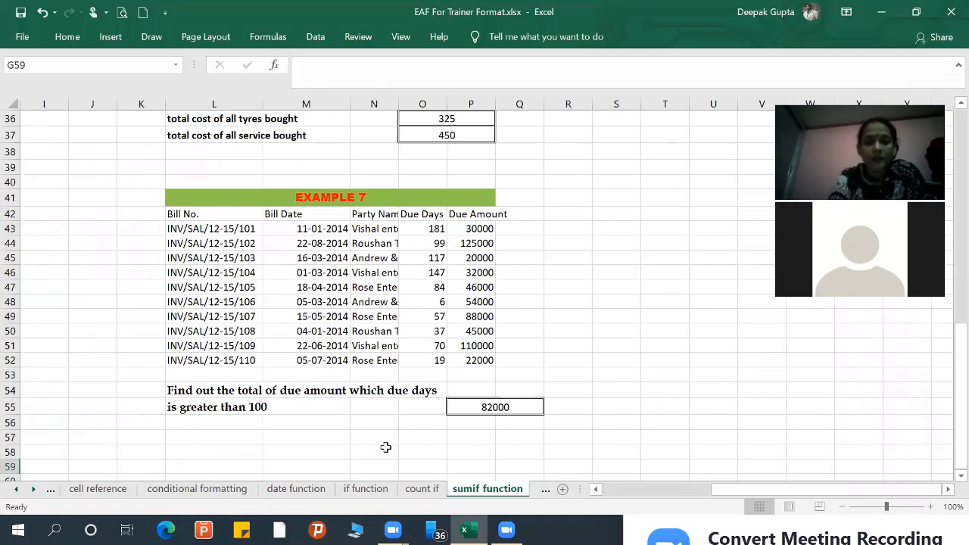
{"action": "left_click", "coordinate": [503, 406]}
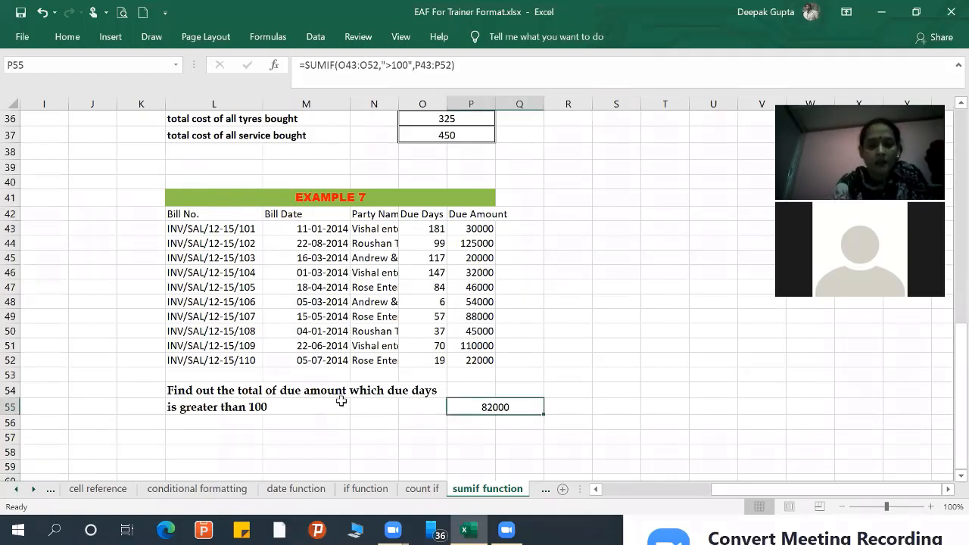
{"action": "type", "text": "=su"}
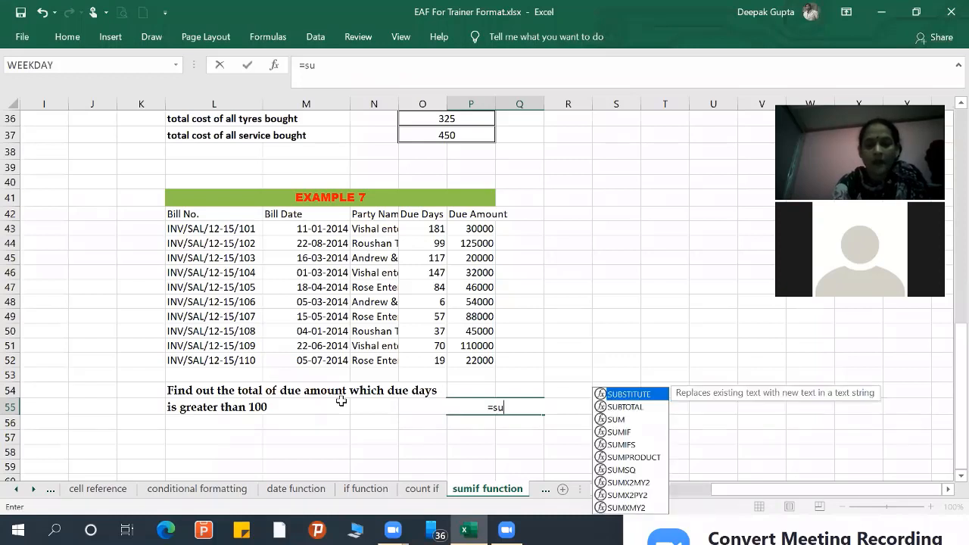
{"action": "type", "text": "mif("}
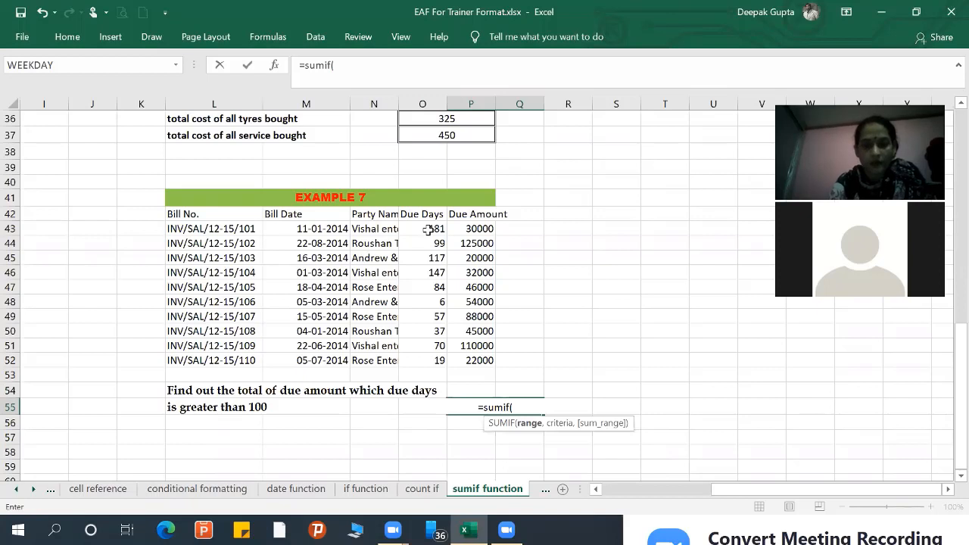
{"action": "left_click_drag", "start_coordinate": [430, 228], "coordinate": [432, 366]}
- Enter the criteria ">100 without a closing quote and the sum range P43:P52 in the P55 formula, accepting the suggested correction
{"action": "type", "text": ",\""}
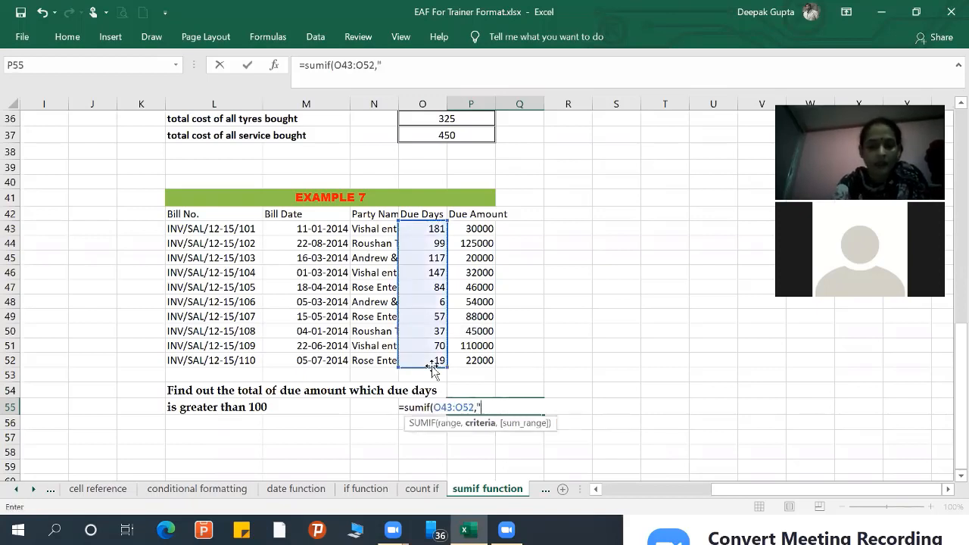
{"action": "type", "text": ">"}
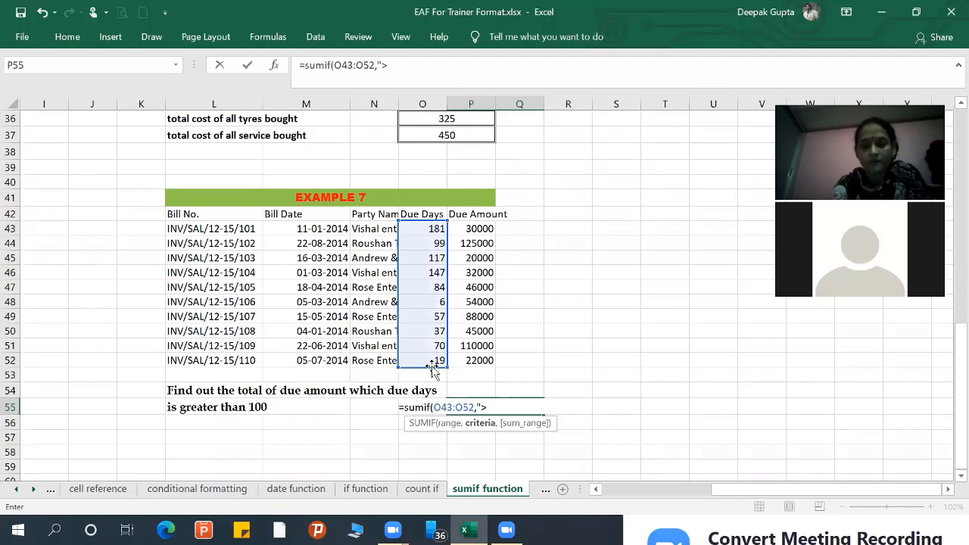
{"action": "type", "text": "100"}
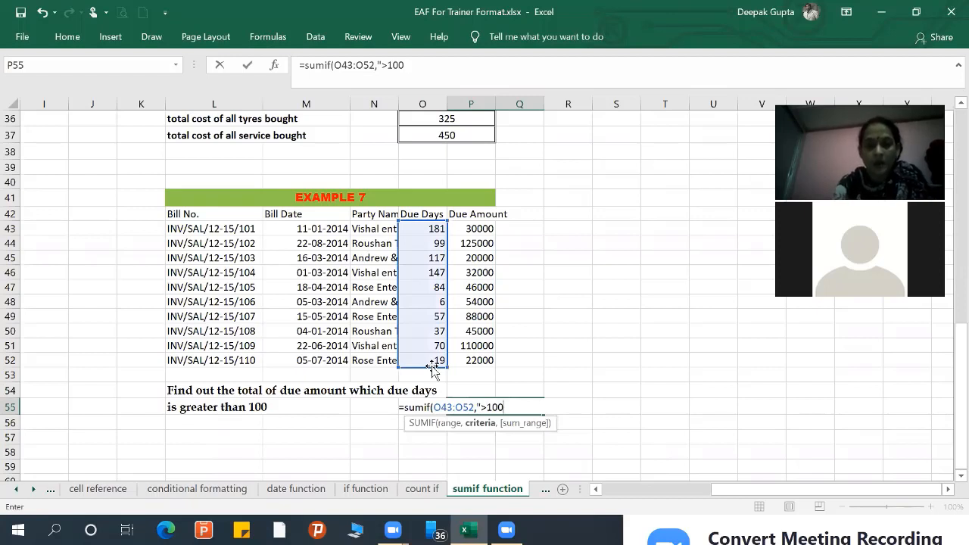
{"action": "type", "text": ","}
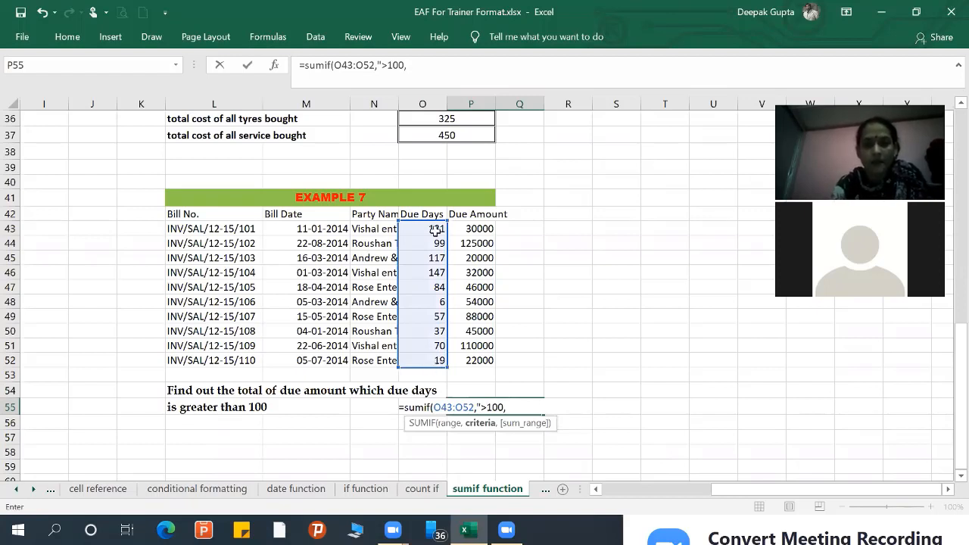
{"action": "left_click_drag", "start_coordinate": [475, 229], "coordinate": [469, 360]}
{"action": "type", "text": ")"}
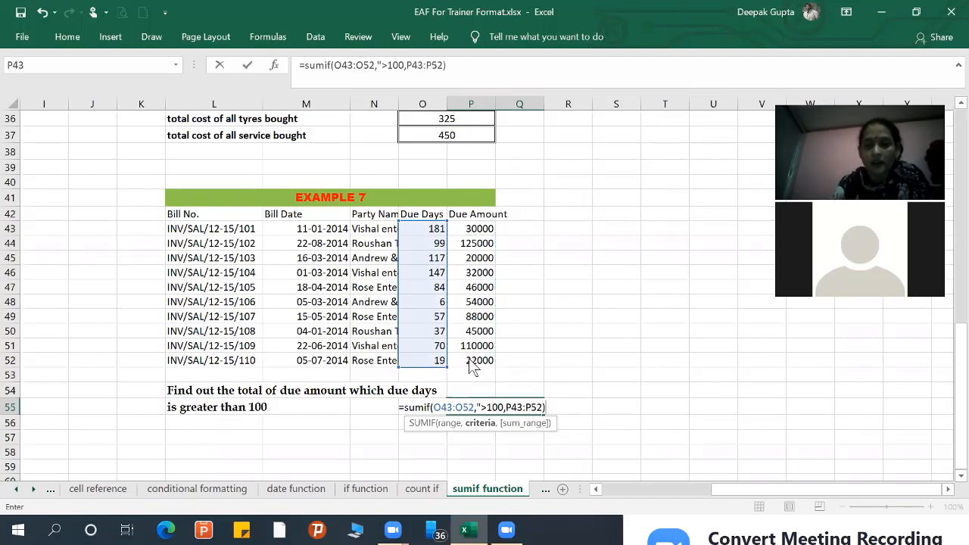
{"action": "key", "text": "Return"}
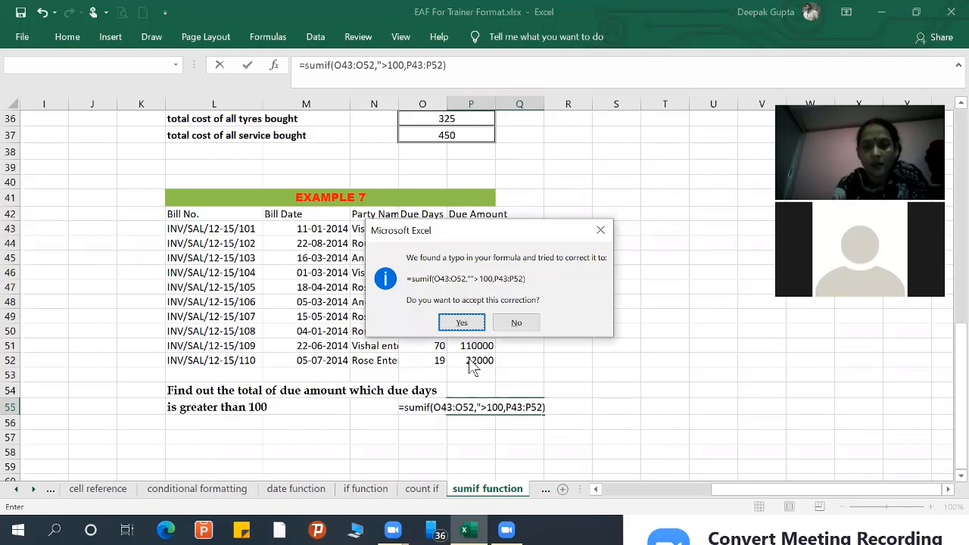
{"action": "key", "text": "Return"}
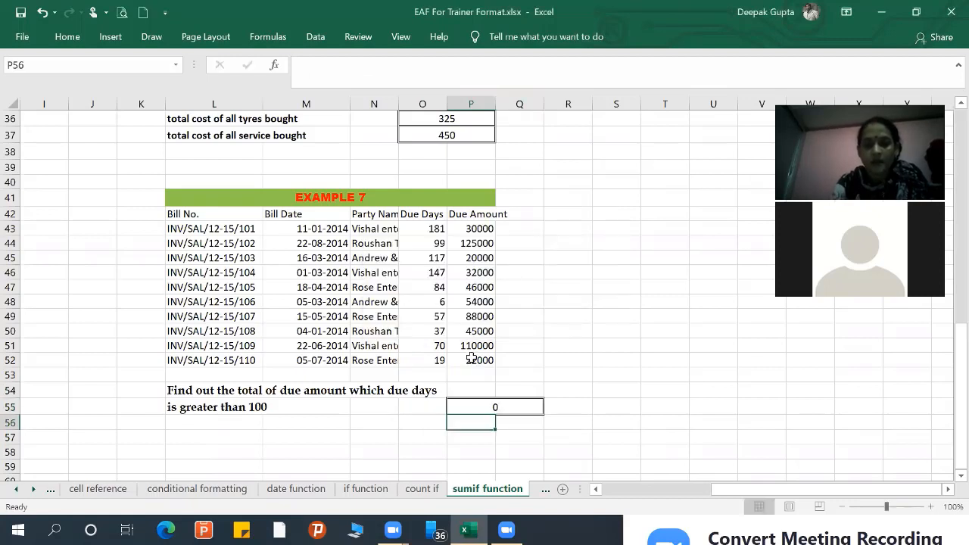
- Fix the quotation marks in the P55 formula so that its criteria reads ">100"
{"action": "double_click", "coordinate": [507, 407]}
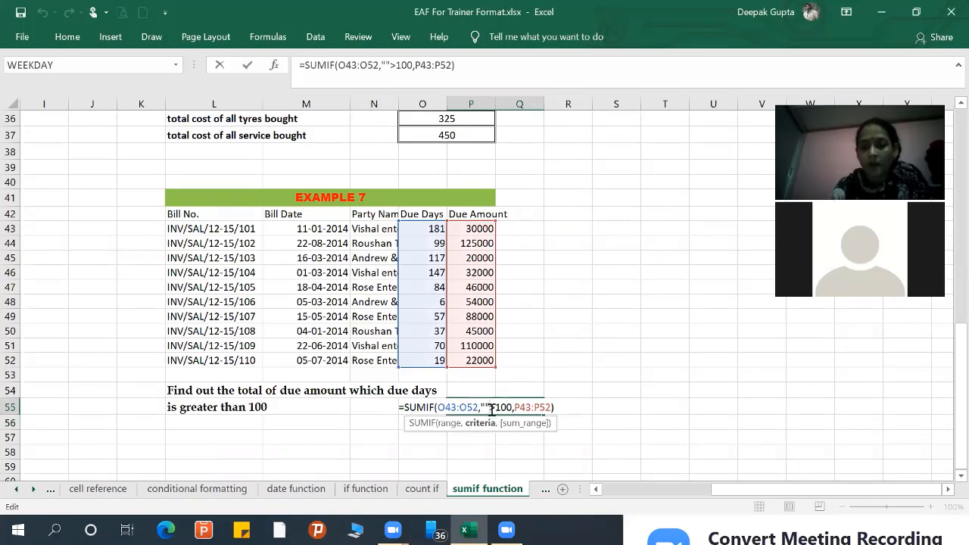
{"action": "key", "text": "BackSpace"}
{"action": "key", "text": "BackSpace"}
{"action": "type", "text": "\""}
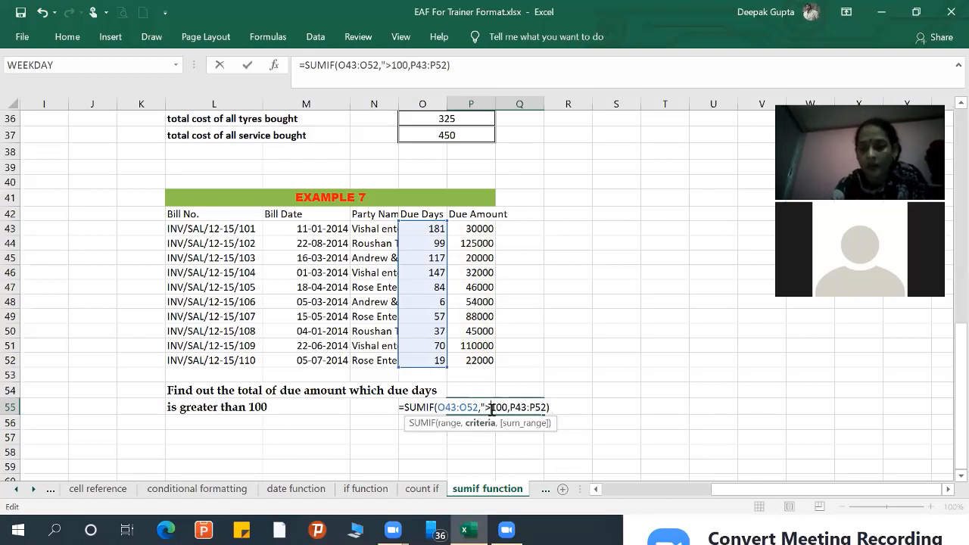
{"action": "left_click", "coordinate": [508, 407]}
{"action": "type", "text": "\""}
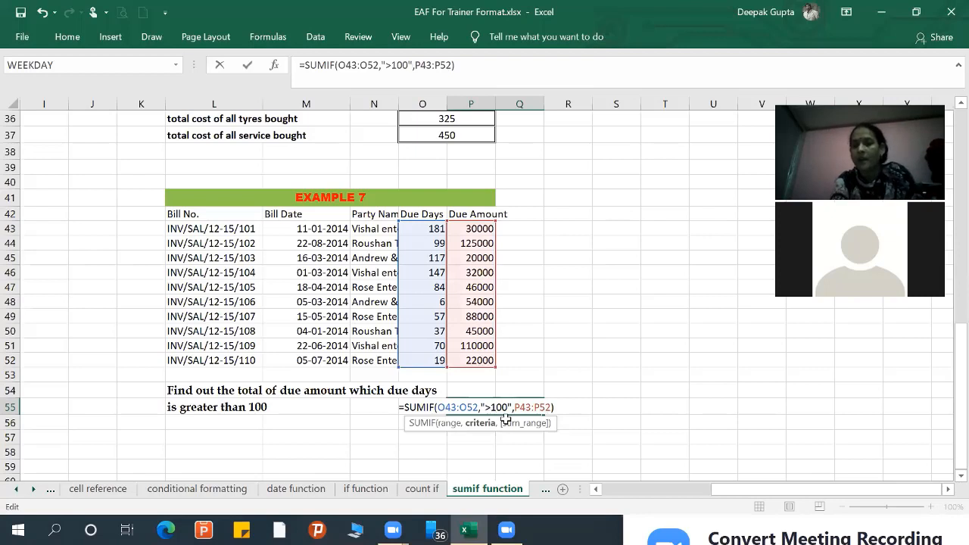
{"action": "key", "text": "Return"}
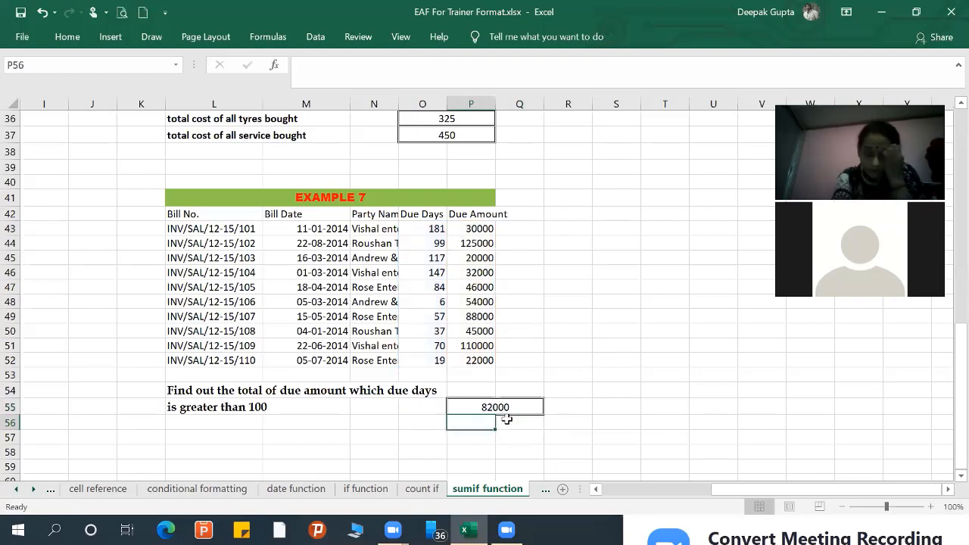